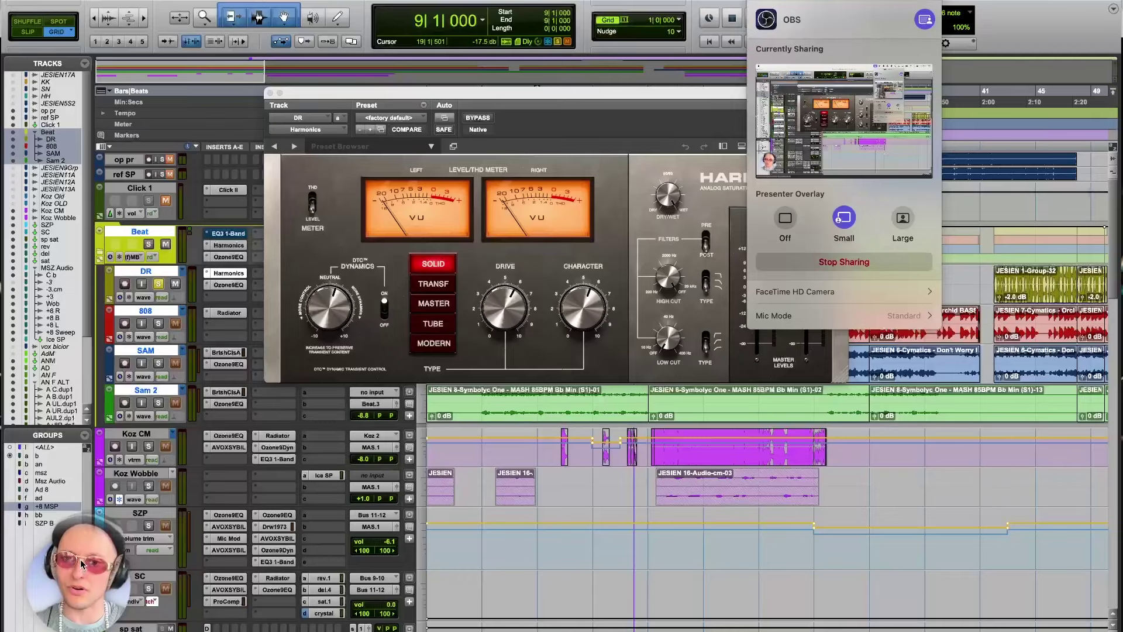
Step: Switch from the edit timeline to the mixer and close the DR track's Harmonics plug-in window
left_click_drag(81, 567, 93, 508)
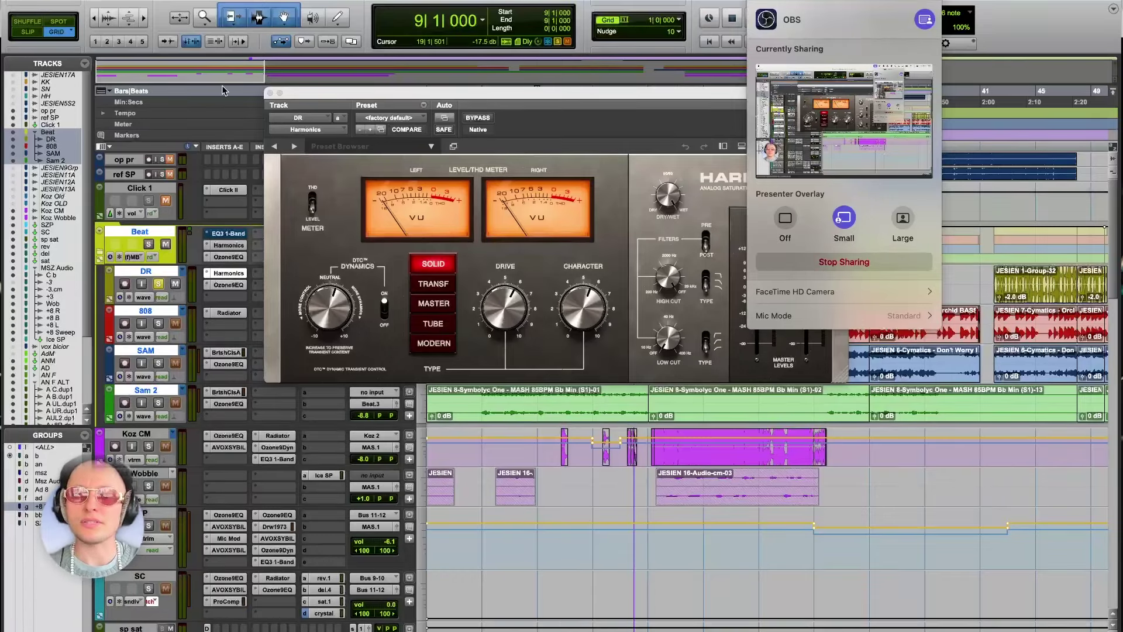
left_click(716, 349)
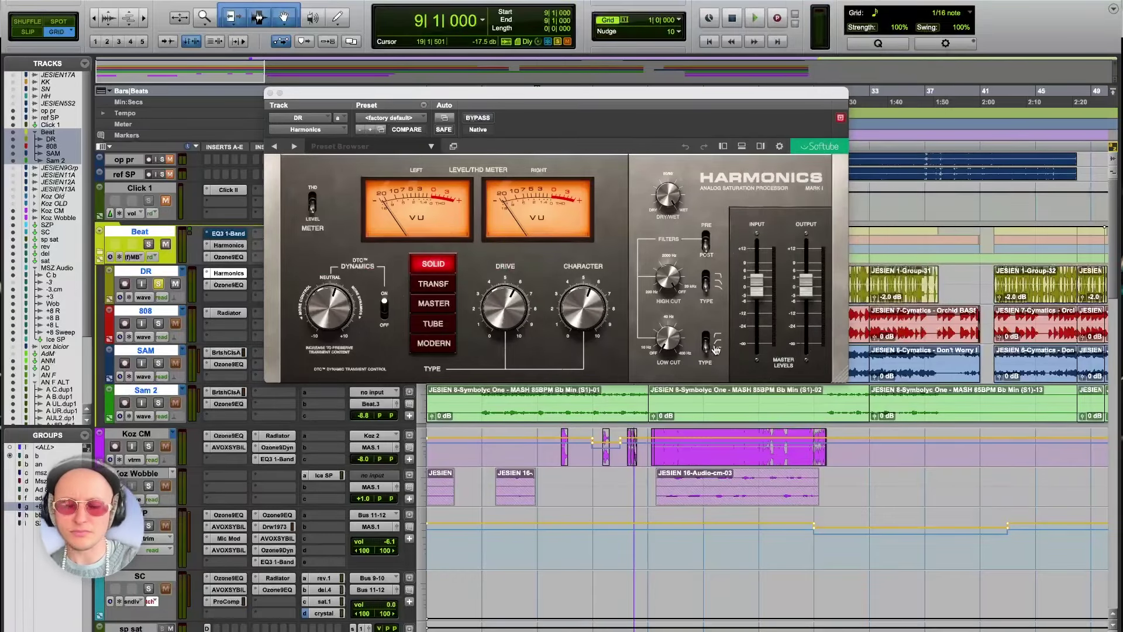
key("super+equal")
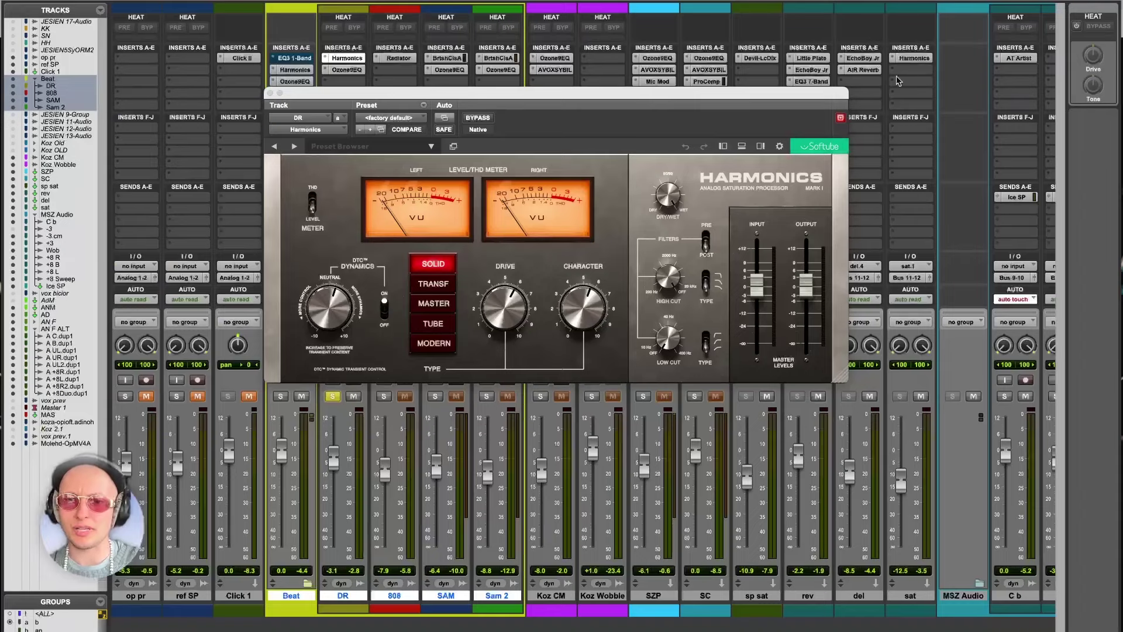
left_click(269, 94)
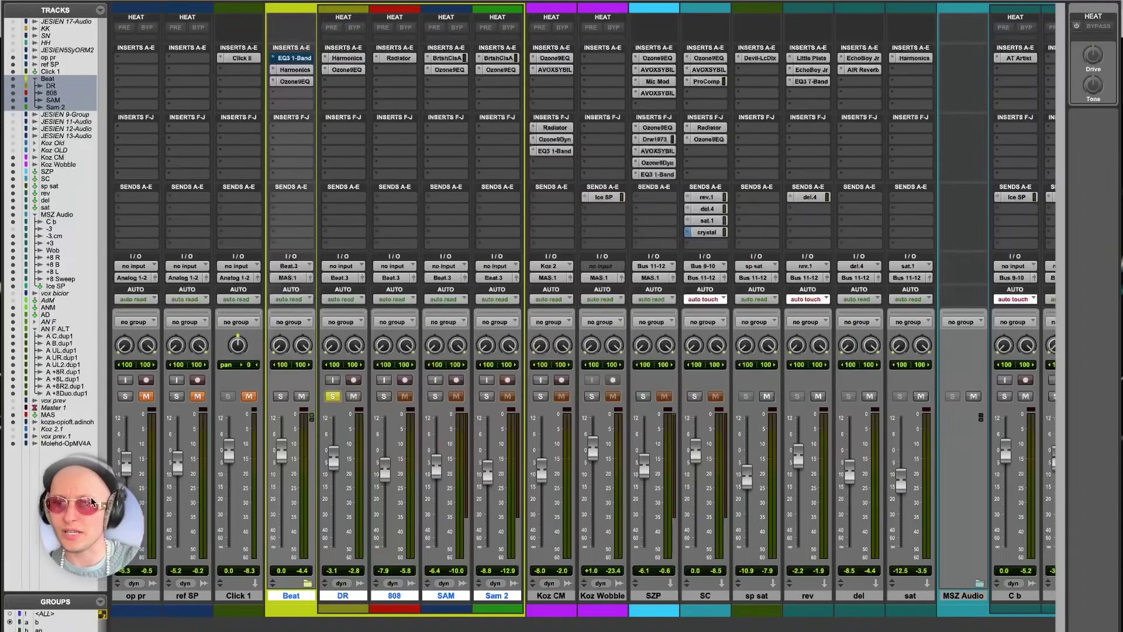
left_click_drag(90, 497, 481, 206)
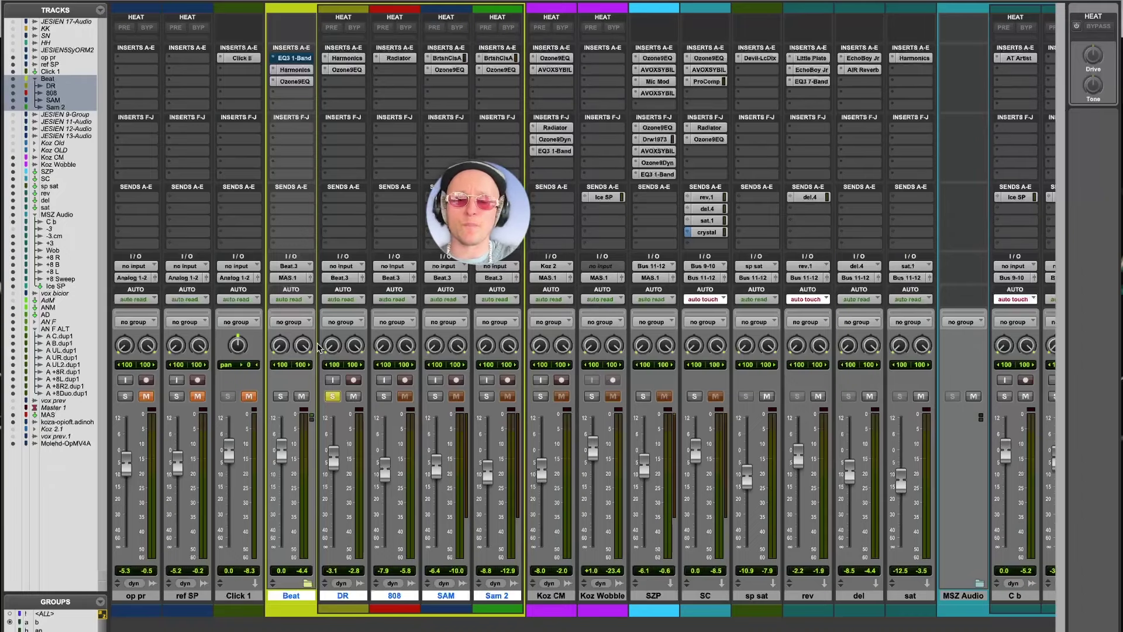
Step: Play the session and compare the DR track's sound with its Harmonics saturation active and bypassed
key("space")
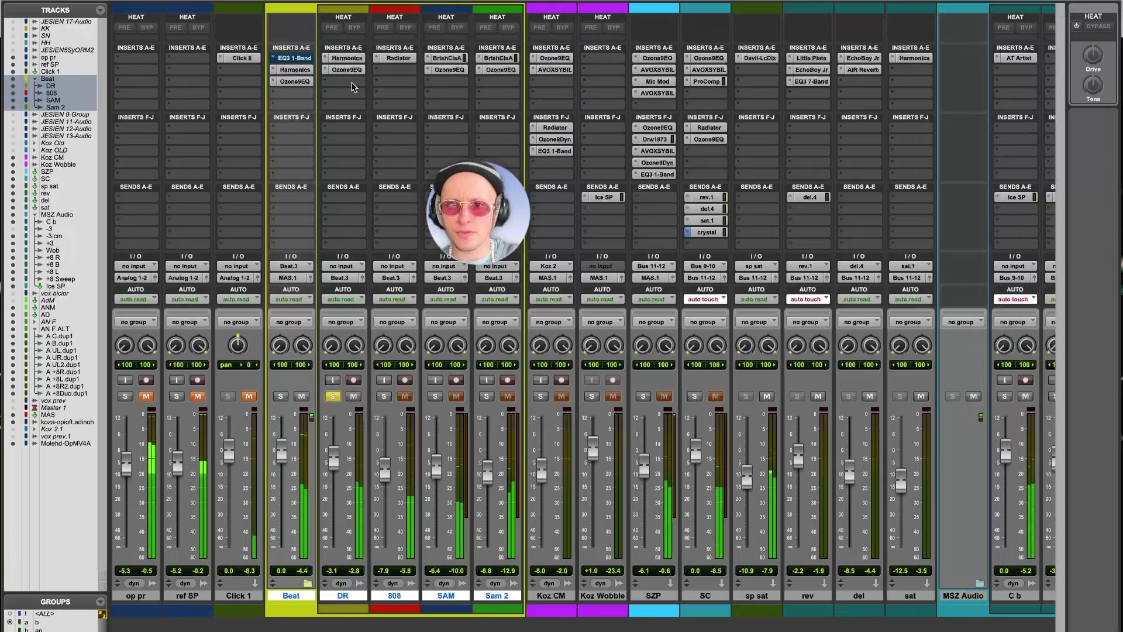
left_click(347, 58)
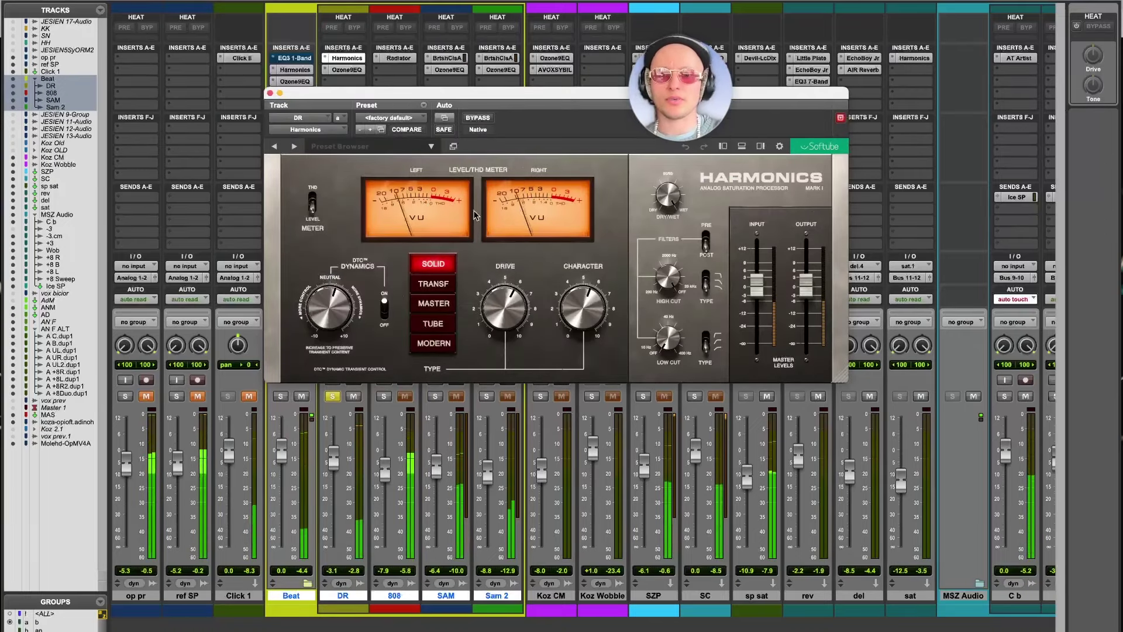
left_click(478, 118)
left_click(478, 118)
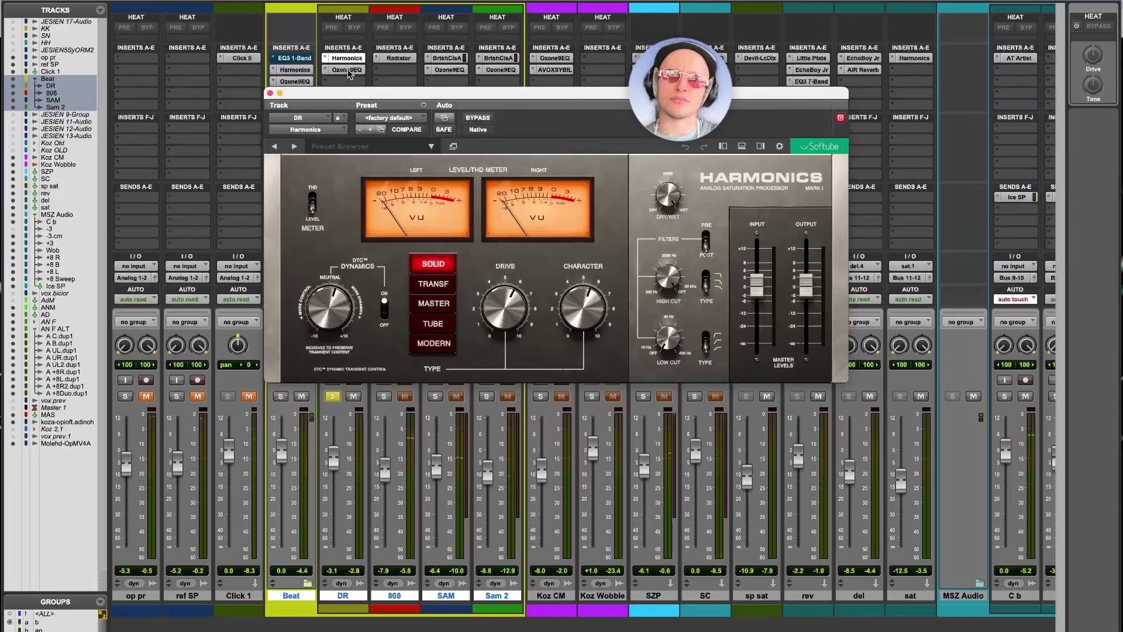
mouse_move(350, 313)
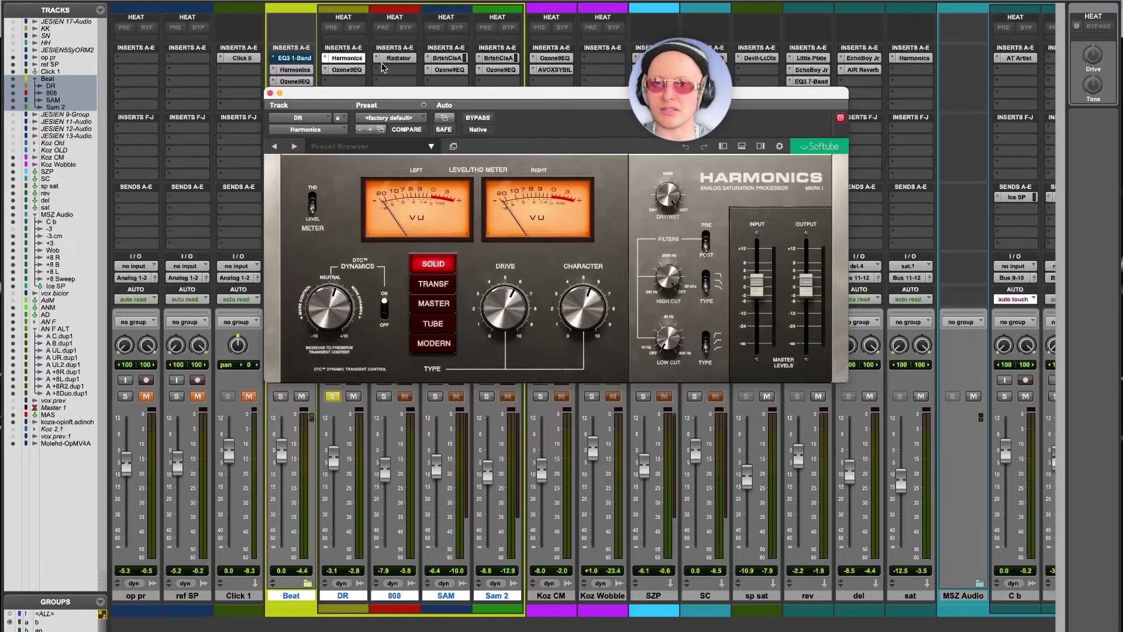
Step: Open the Ozone 9 Equalizer on the DR track and audition band 2 in solo during playback
left_click(347, 70)
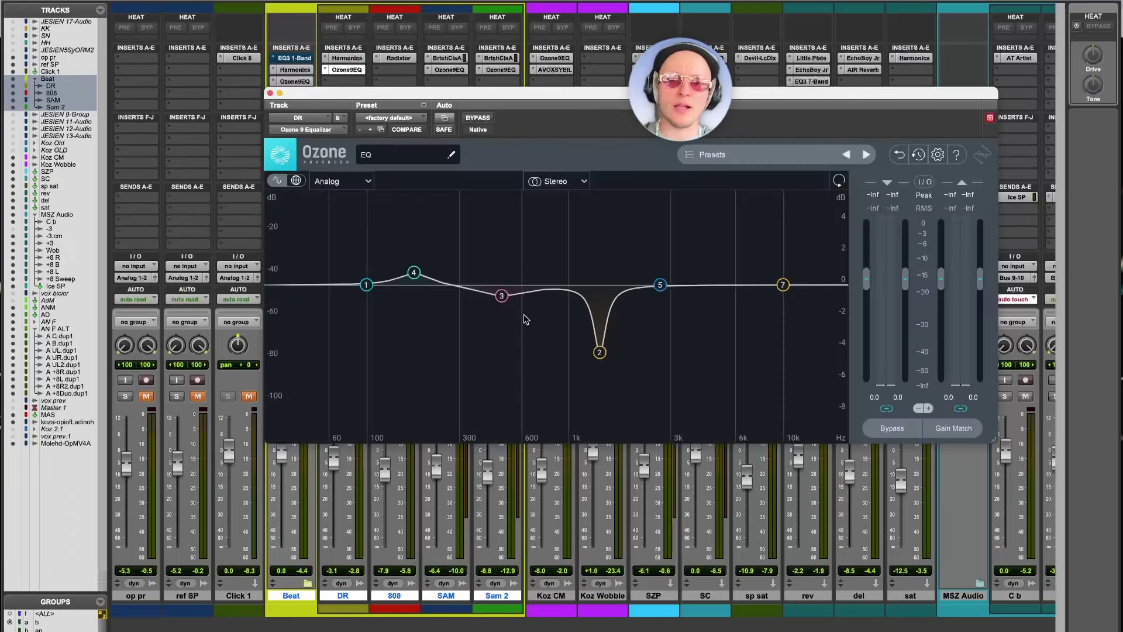
key("space")
left_click(599, 352)
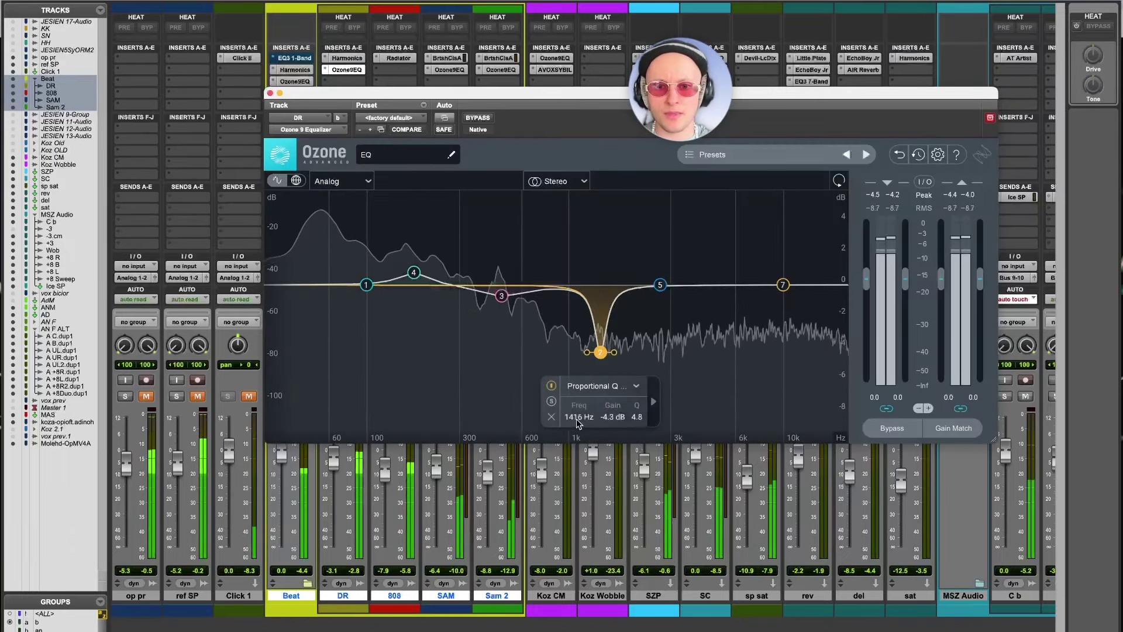
left_click(551, 401)
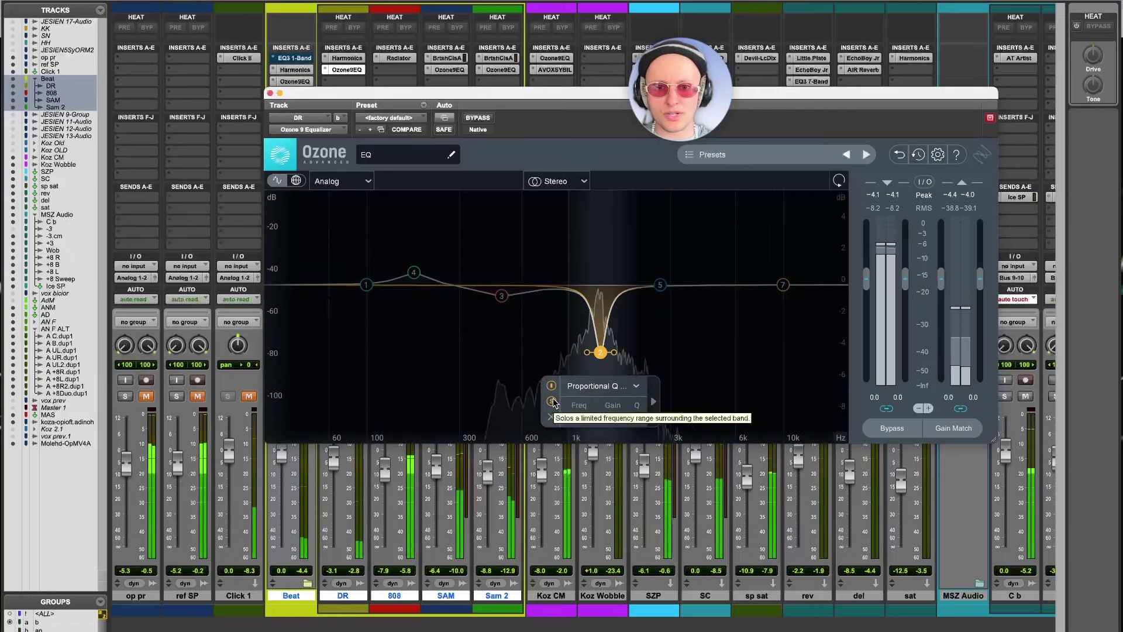
left_click(551, 401)
key("space")
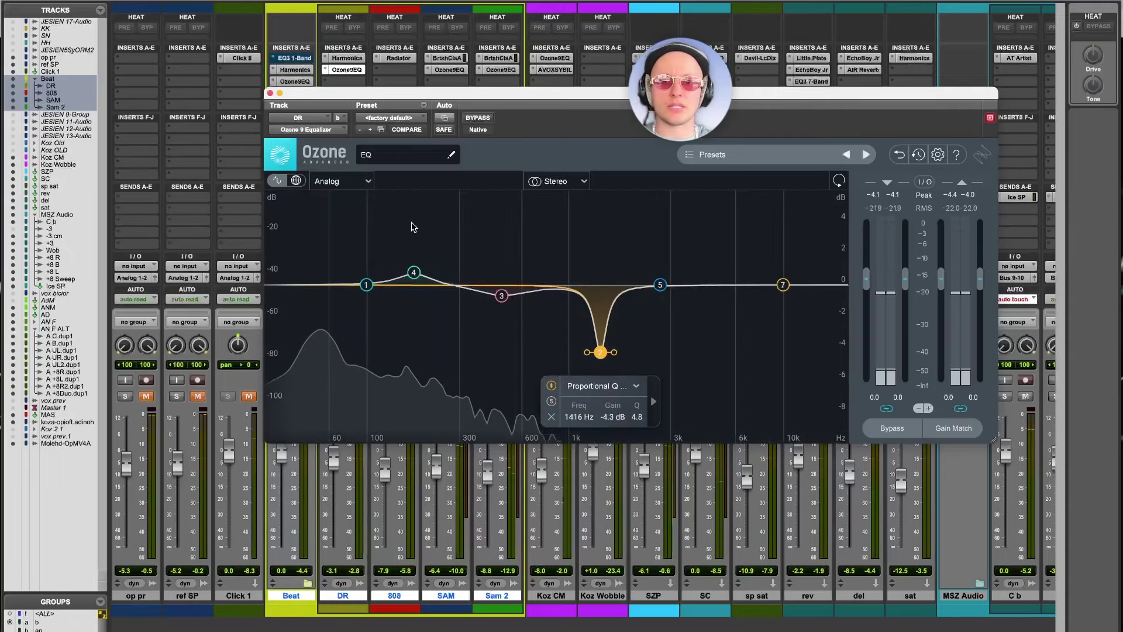
Step: Audition bands 4 and 3 of the DR track's equalizer in solo during playback, and close the equalizer
key("space")
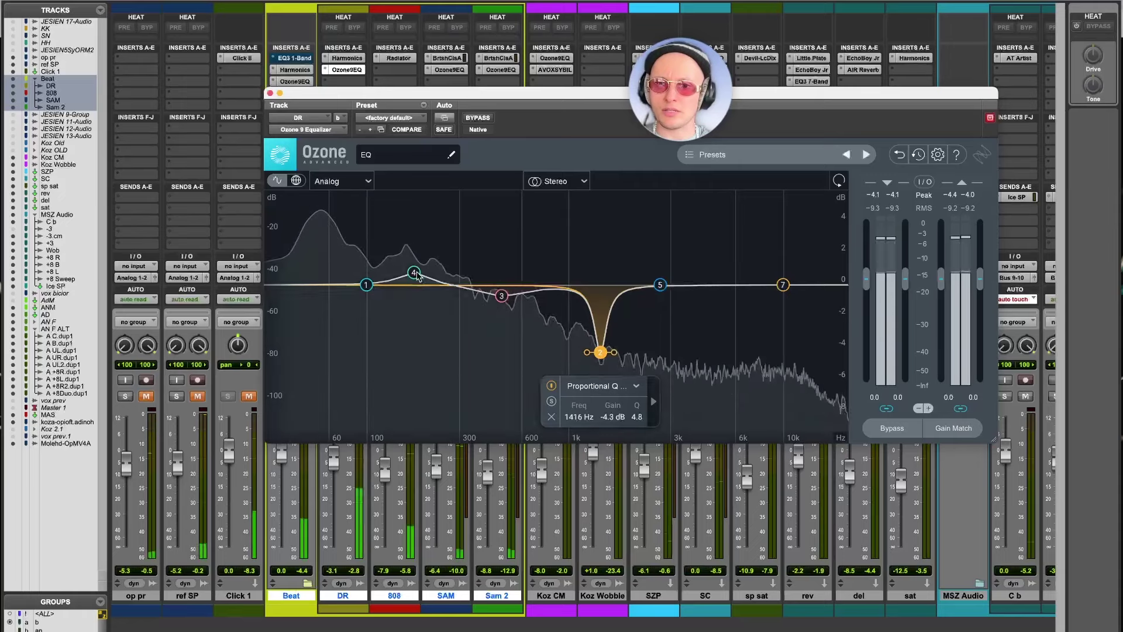
left_click(414, 272)
left_click(364, 225)
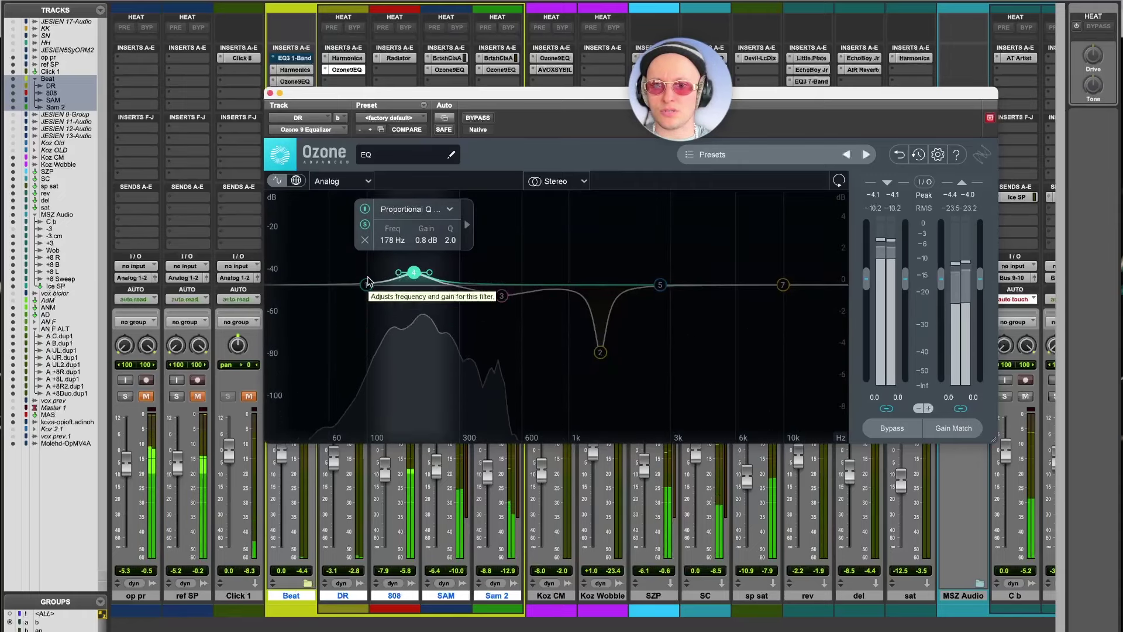
left_click(502, 295)
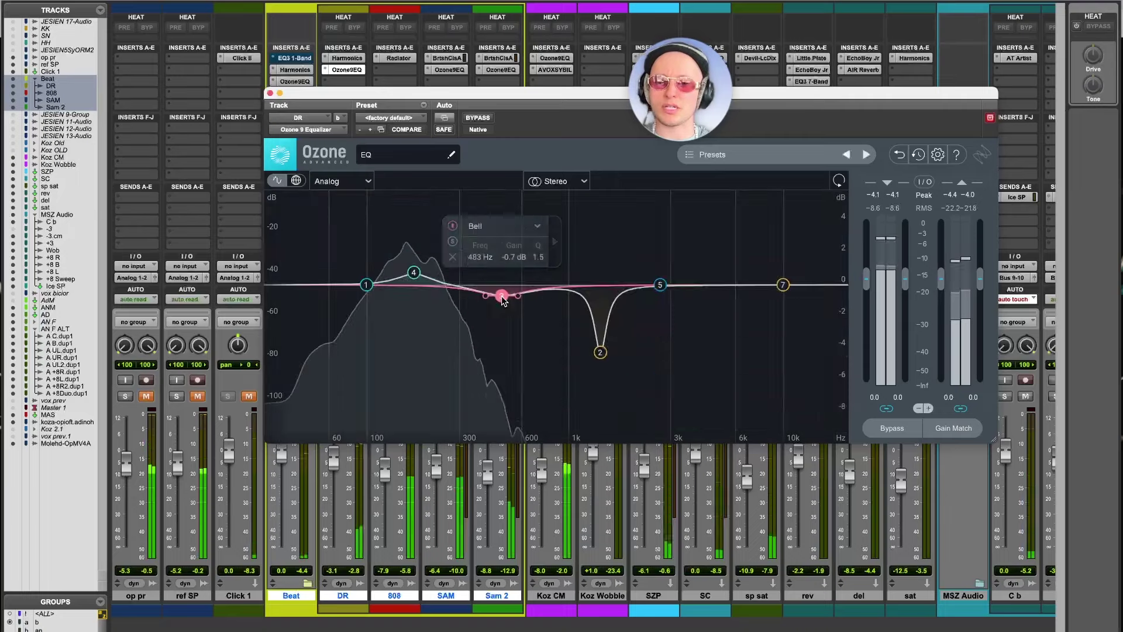
left_click(452, 242)
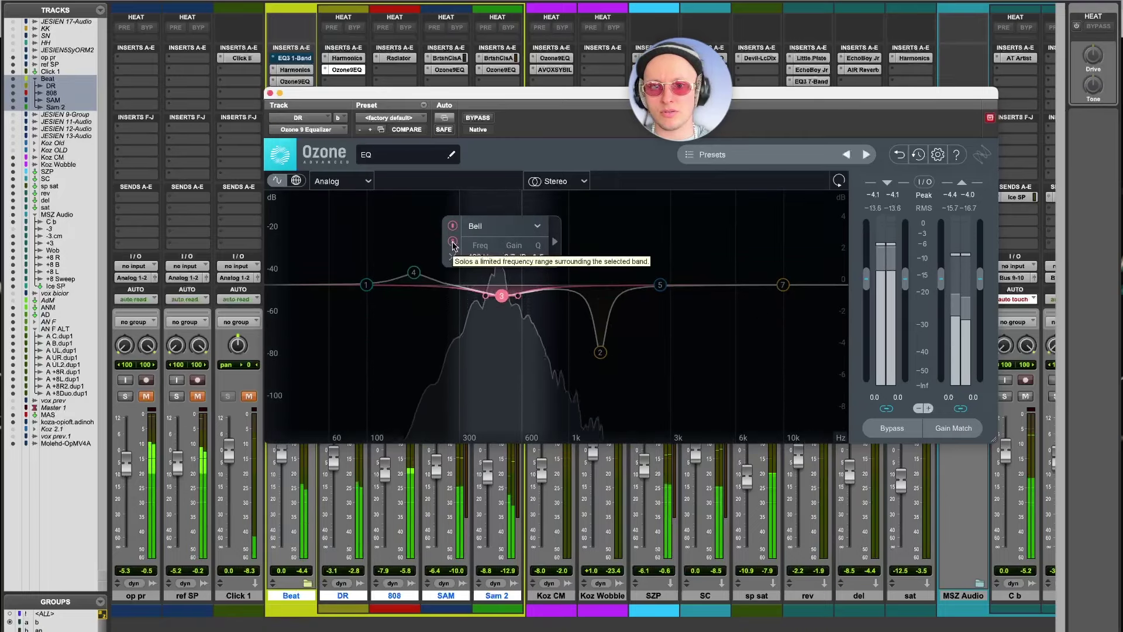
left_click(452, 242)
key("space")
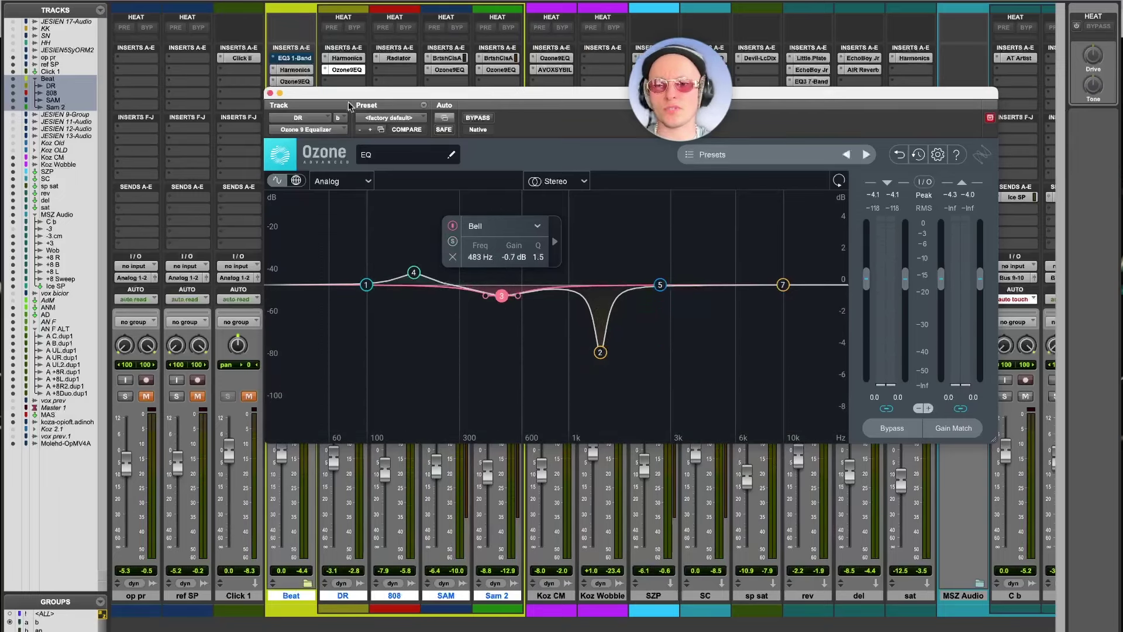
left_click(271, 93)
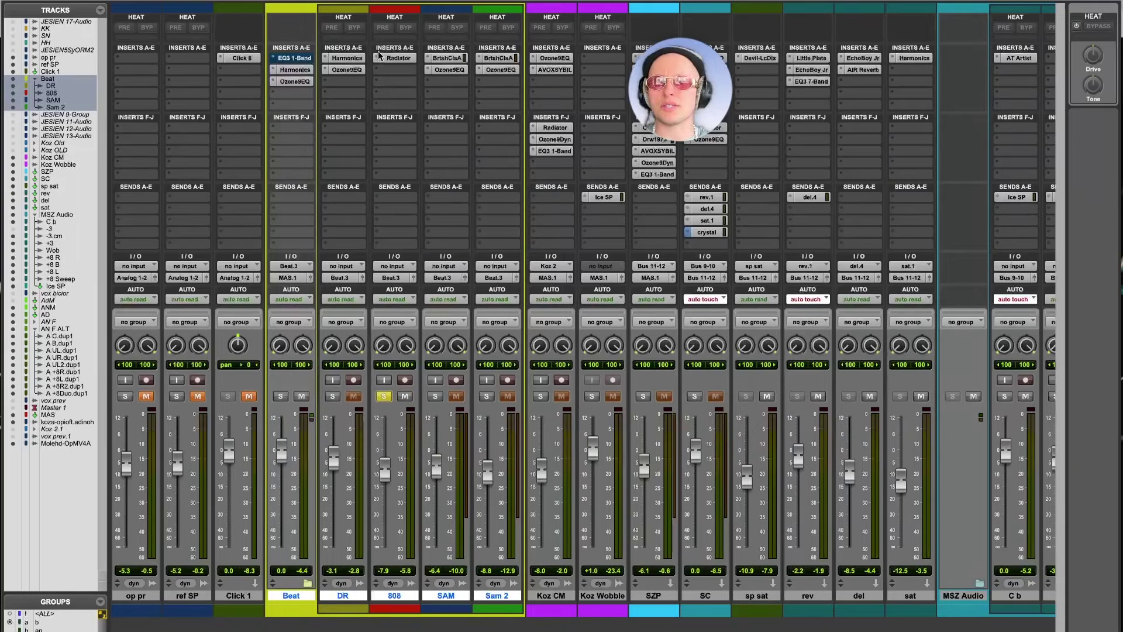
Step: Open Radiator on the 808 track, compare the sound active and bypassed, and close the plug-in
left_click(398, 59)
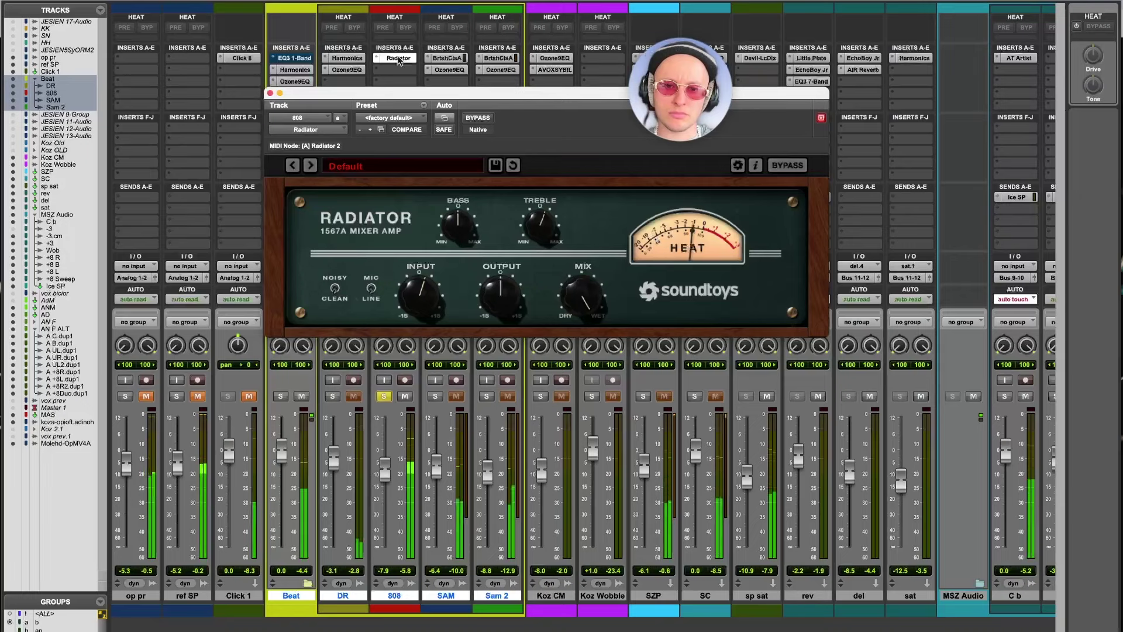
left_click(477, 118)
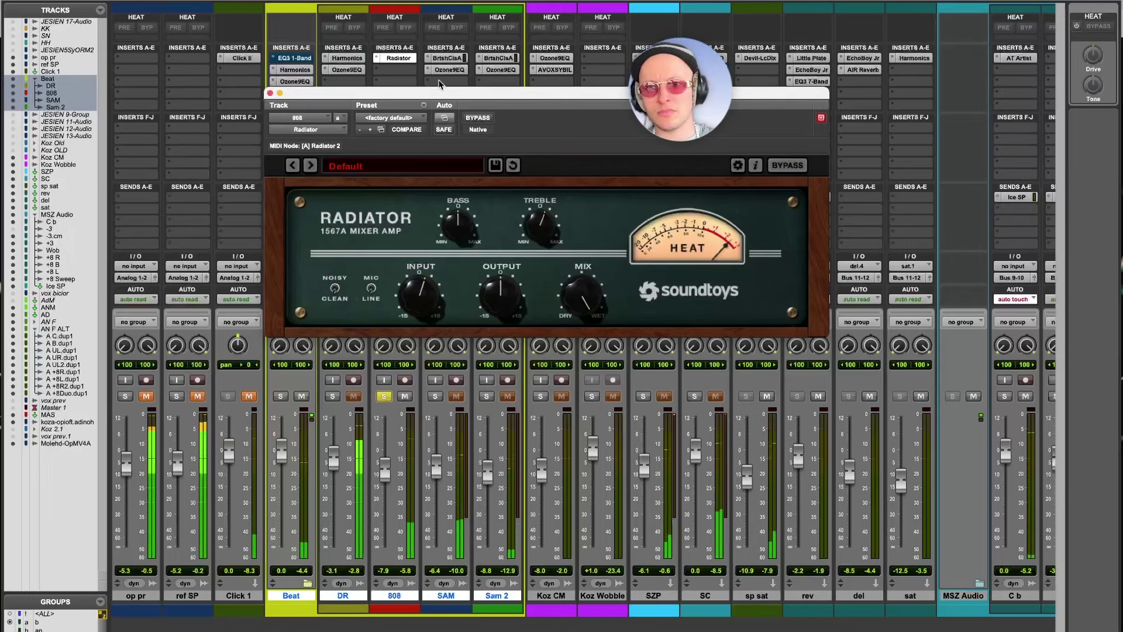
left_click(477, 118)
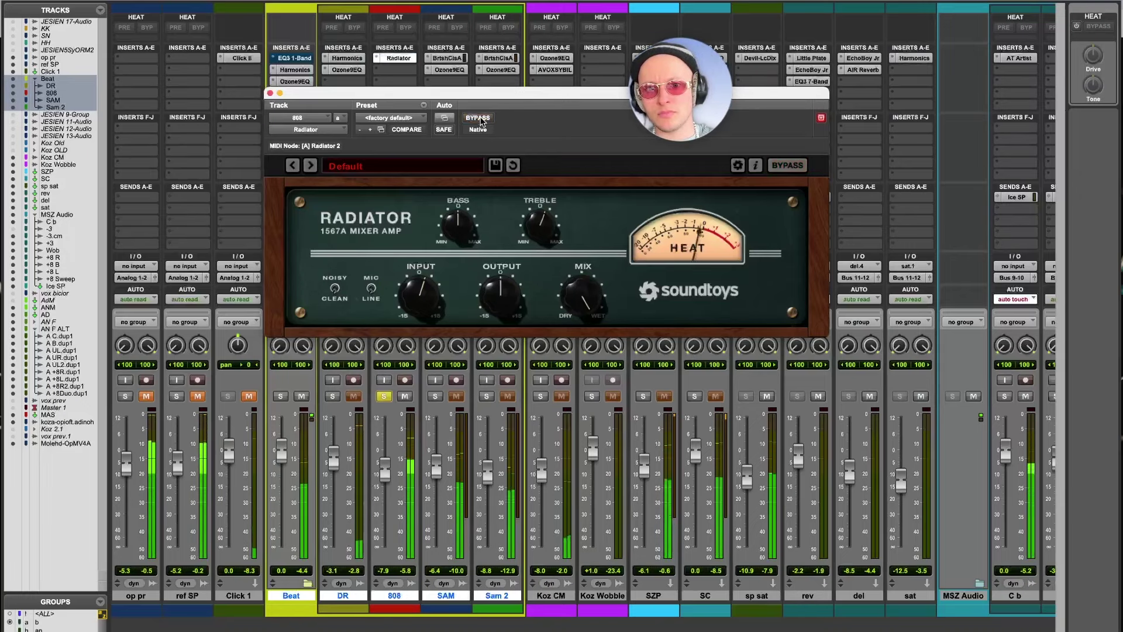
left_click(270, 94)
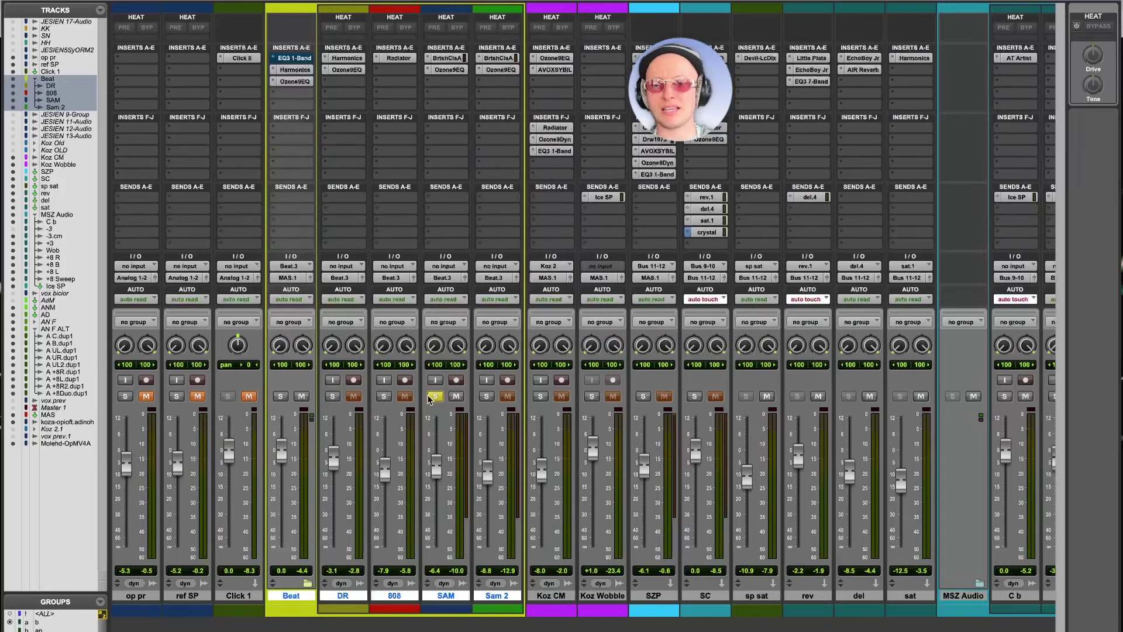
Step: Examine the British Class A equaliser gains and the Ozone 9 Equalizer high-pass filter on the SAM track
left_click(447, 58)
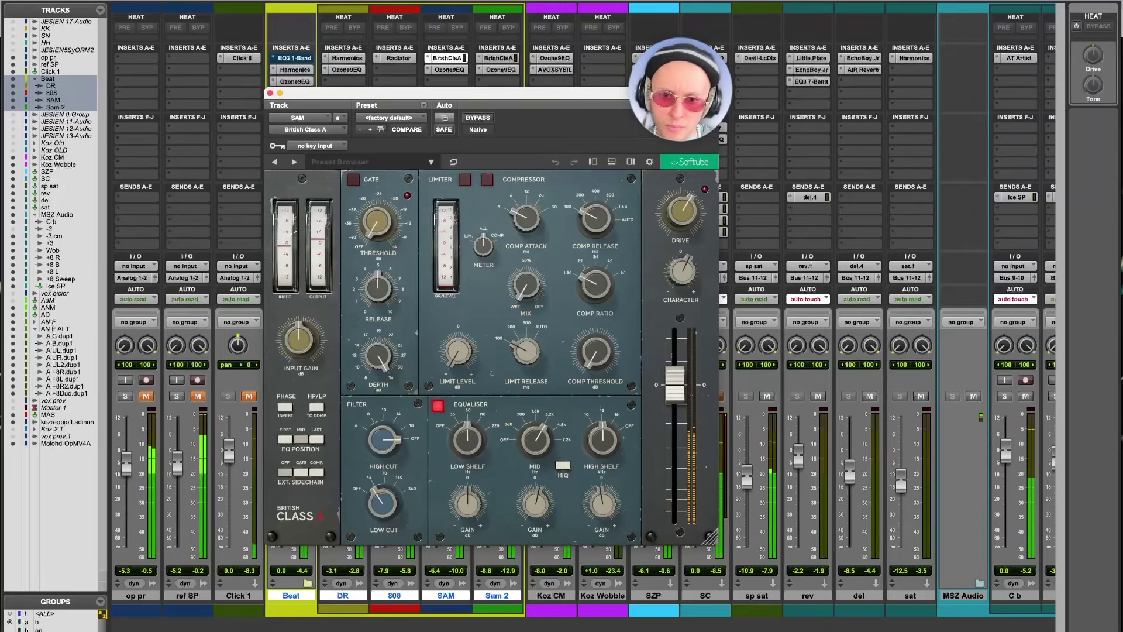
mouse_move(539, 510)
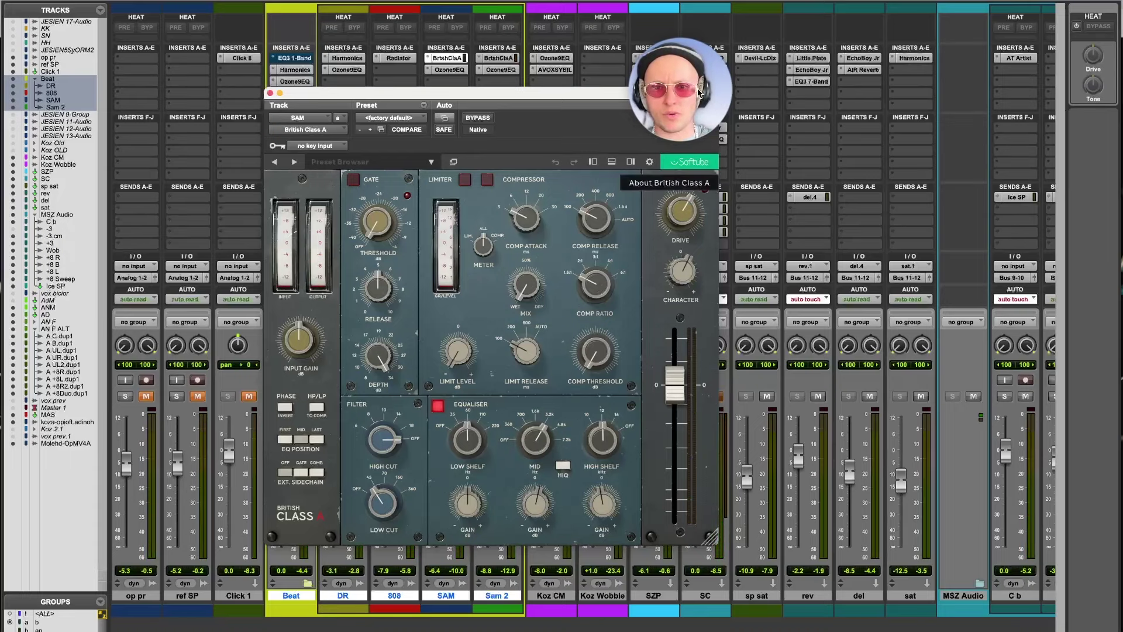
left_click_drag(548, 96, 477, 115)
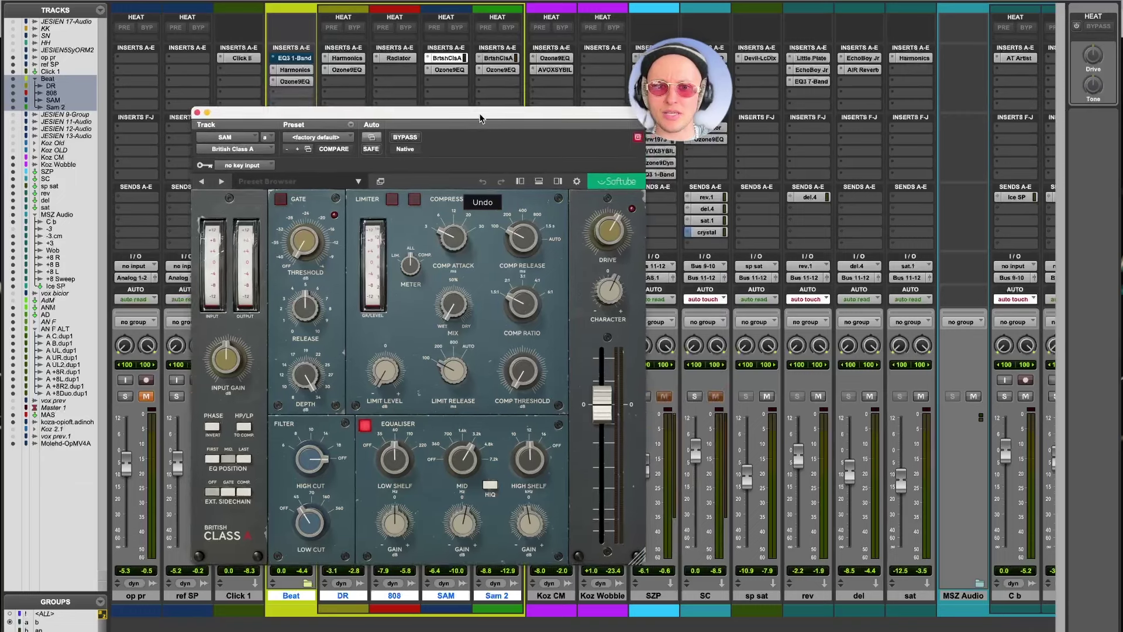
mouse_move(404, 529)
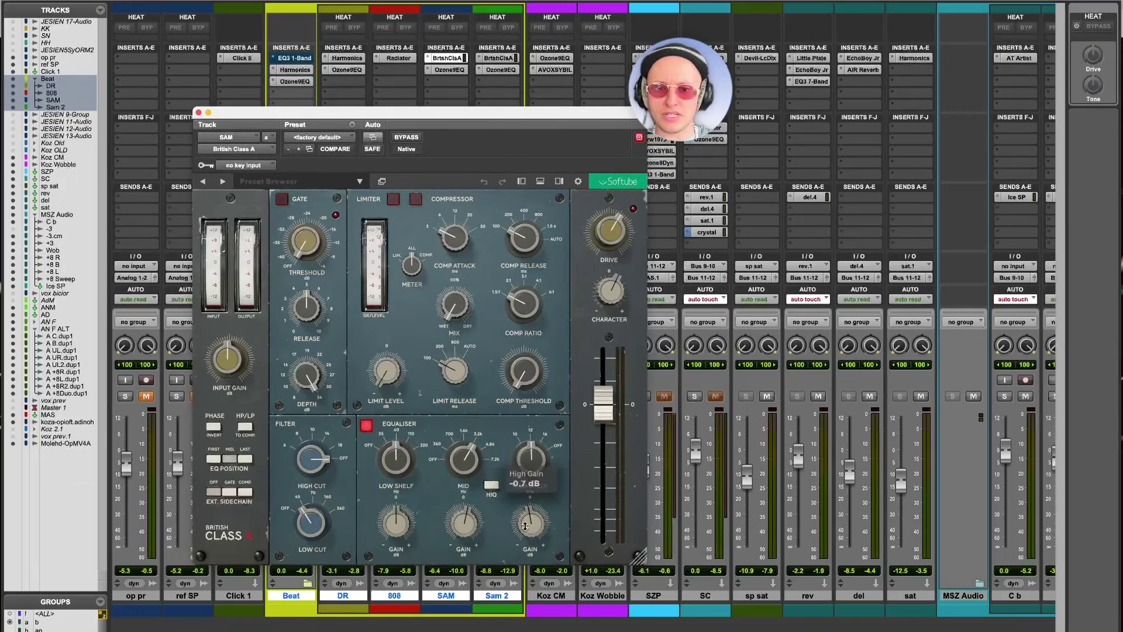
mouse_move(460, 527)
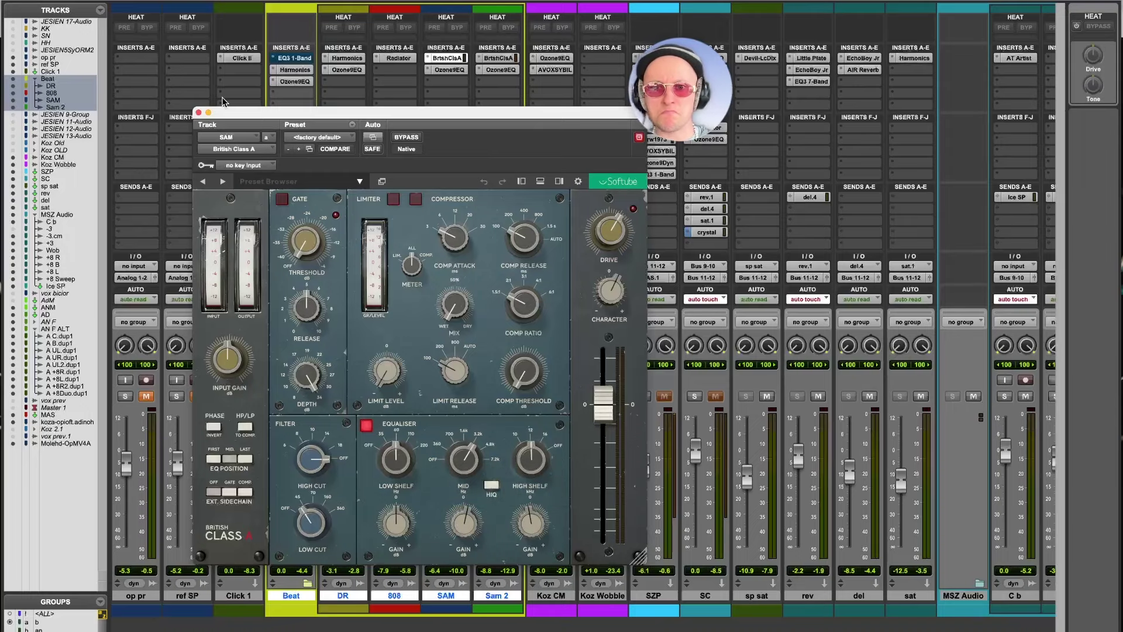
left_click(454, 72)
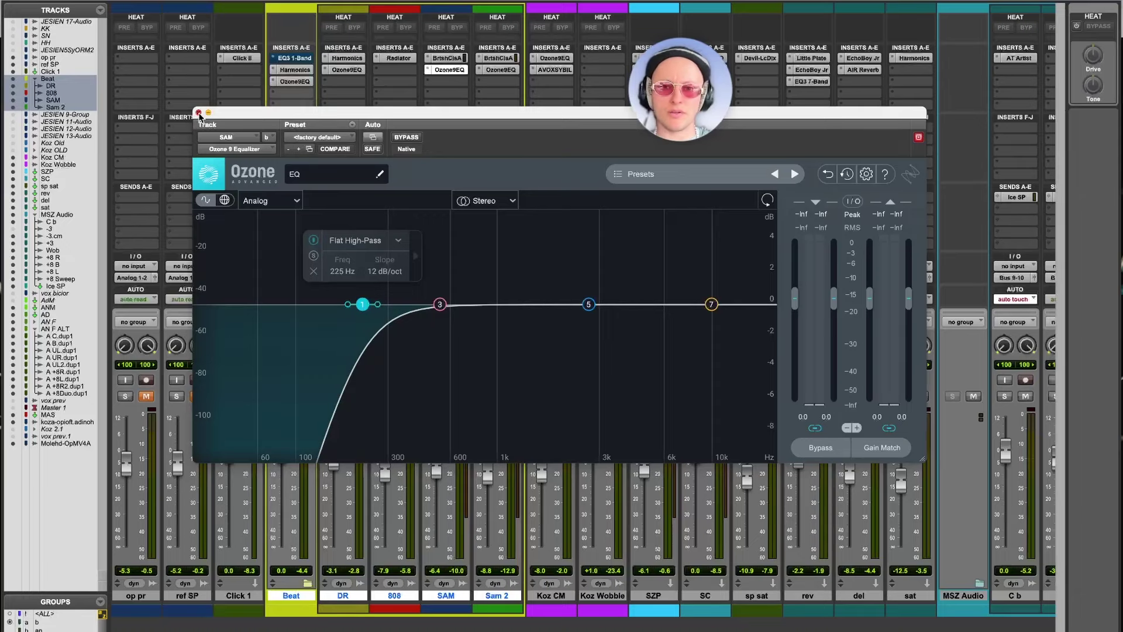
left_click(199, 113)
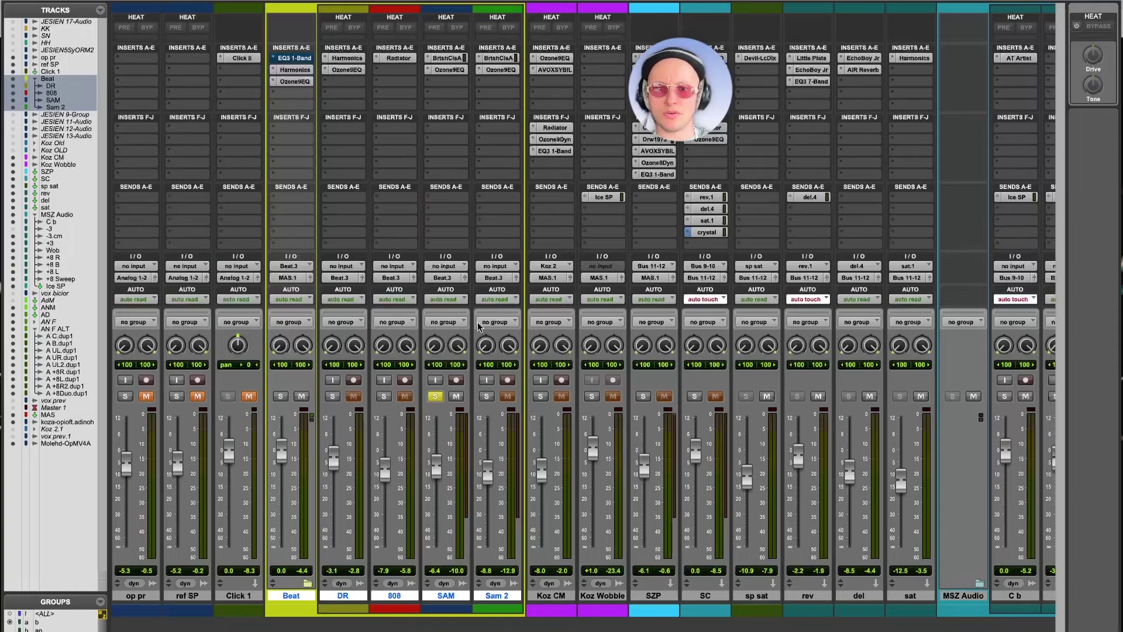
Step: Solo the Sam 2 track during playback and examine the high gain, mid gain and drive of its British Class A
key("space")
left_click(487, 396)
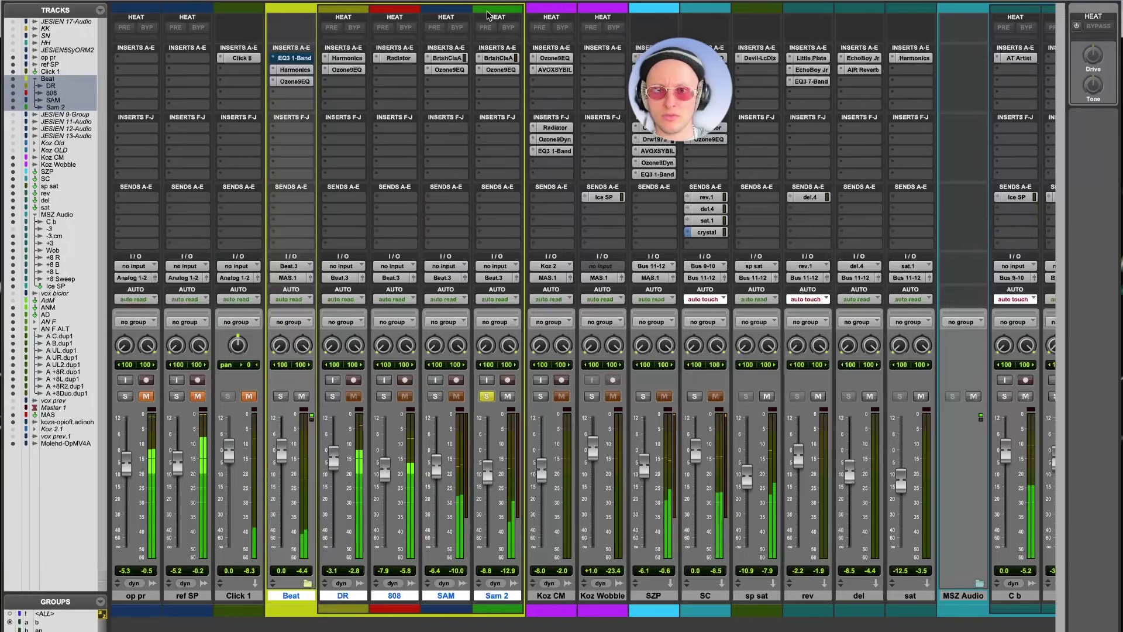
left_click(498, 58)
mouse_move(541, 518)
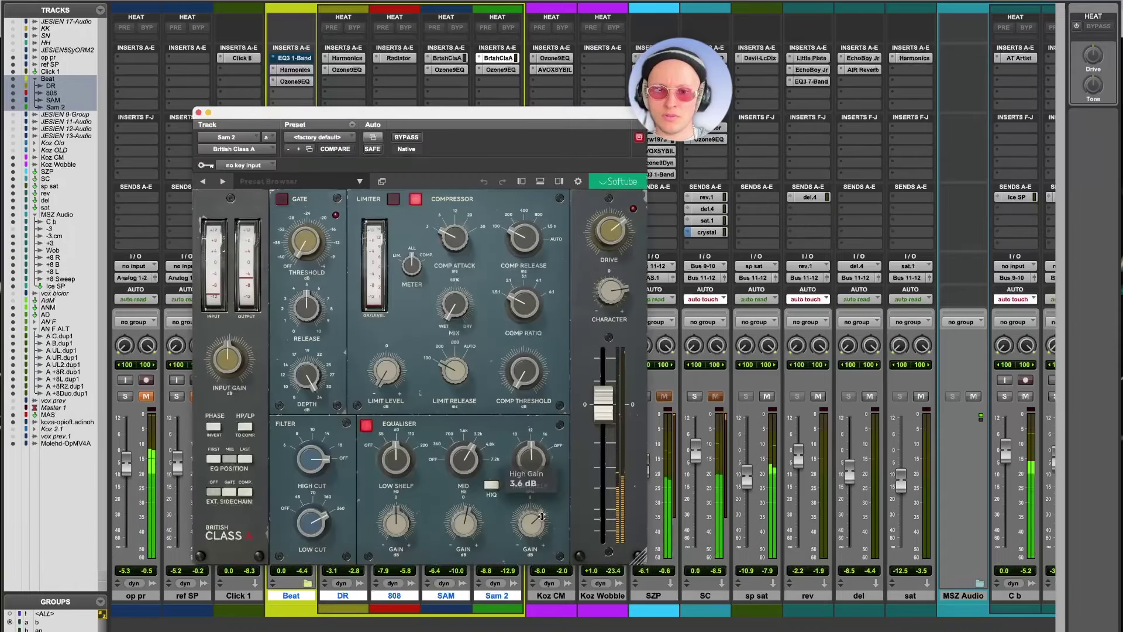
mouse_move(479, 523)
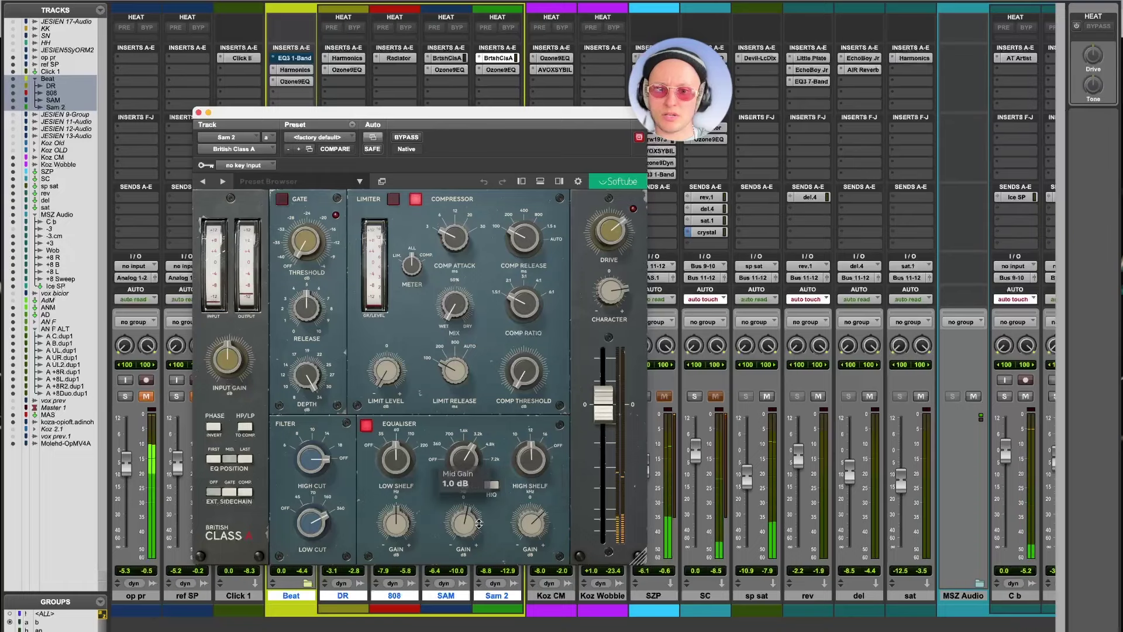
mouse_move(615, 231)
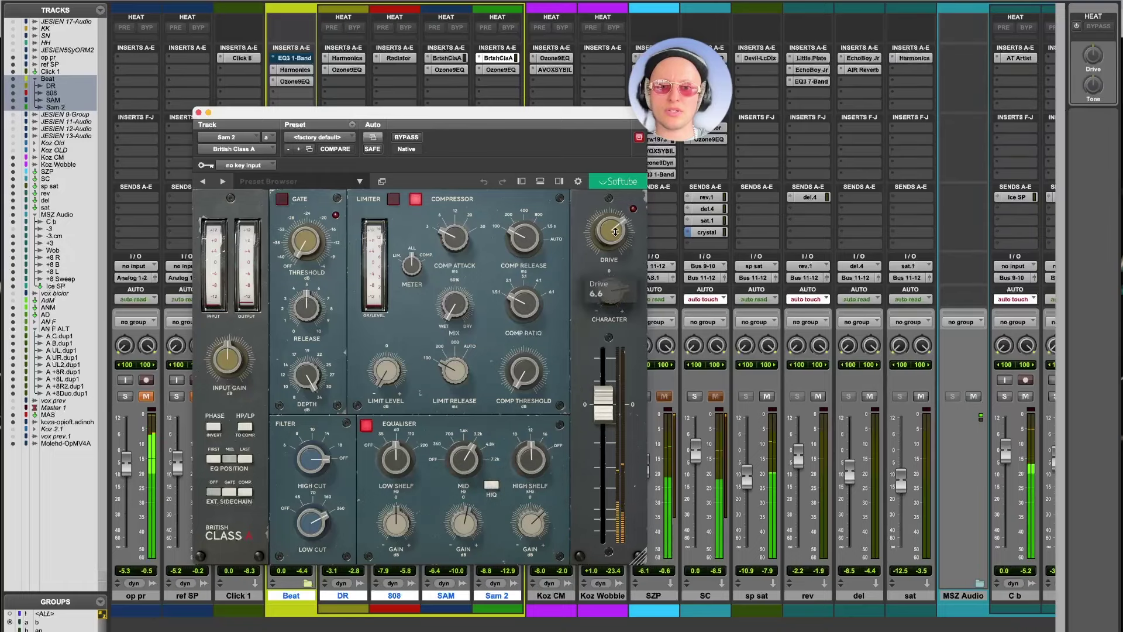
left_click(198, 112)
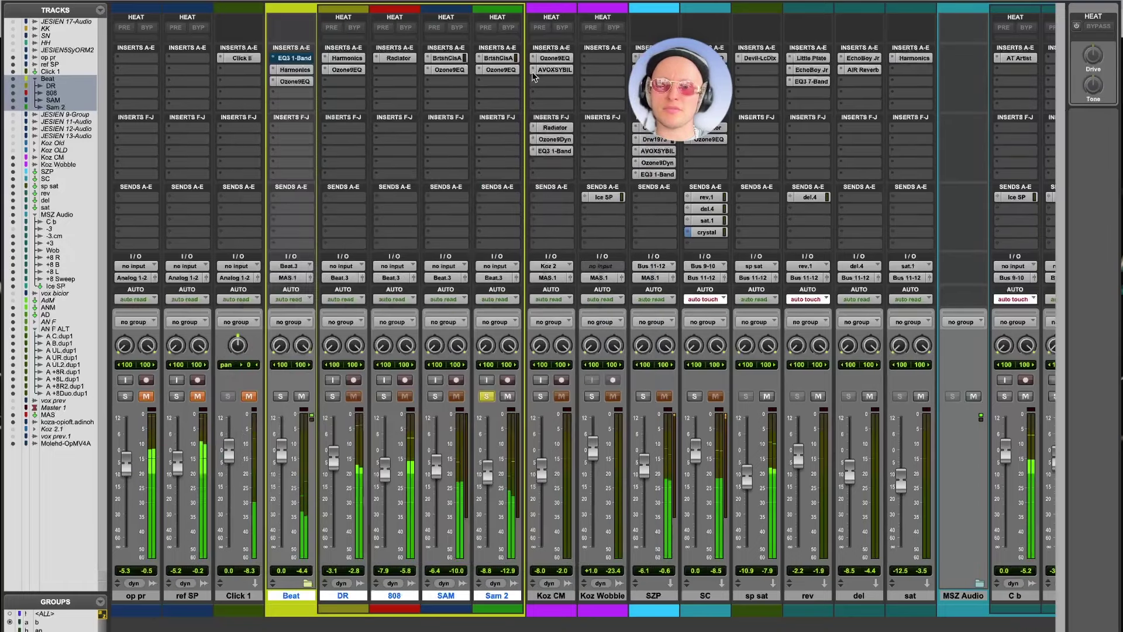
Step: Examine the high-pass filter of the Ozone 9 Equalizer on the Sam 2 track and close the plug-in
left_click(510, 59)
left_click(502, 69)
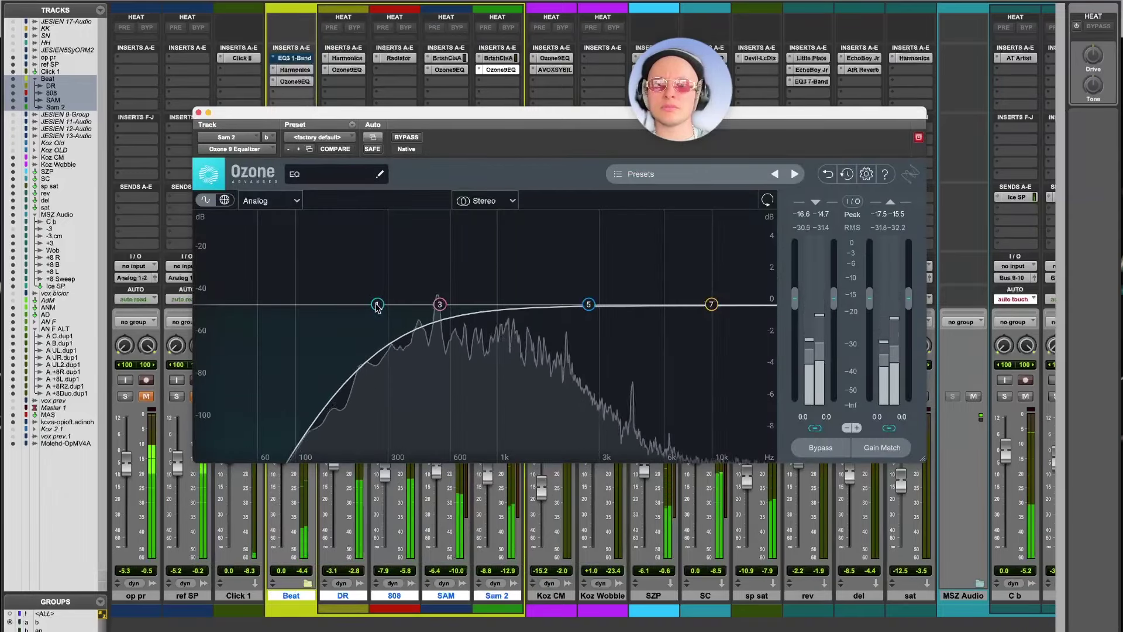
left_click(377, 304)
left_click(199, 112)
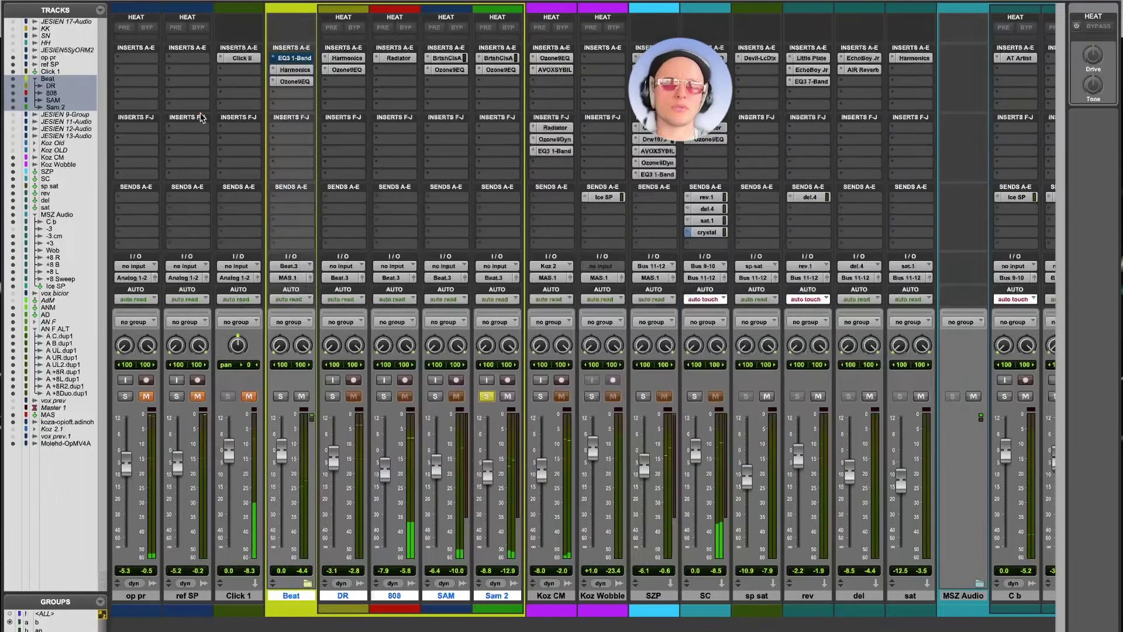
Step: Solo the Beat folder track and examine the dynamics control of its Harmonics saturation during playback
left_click(281, 396)
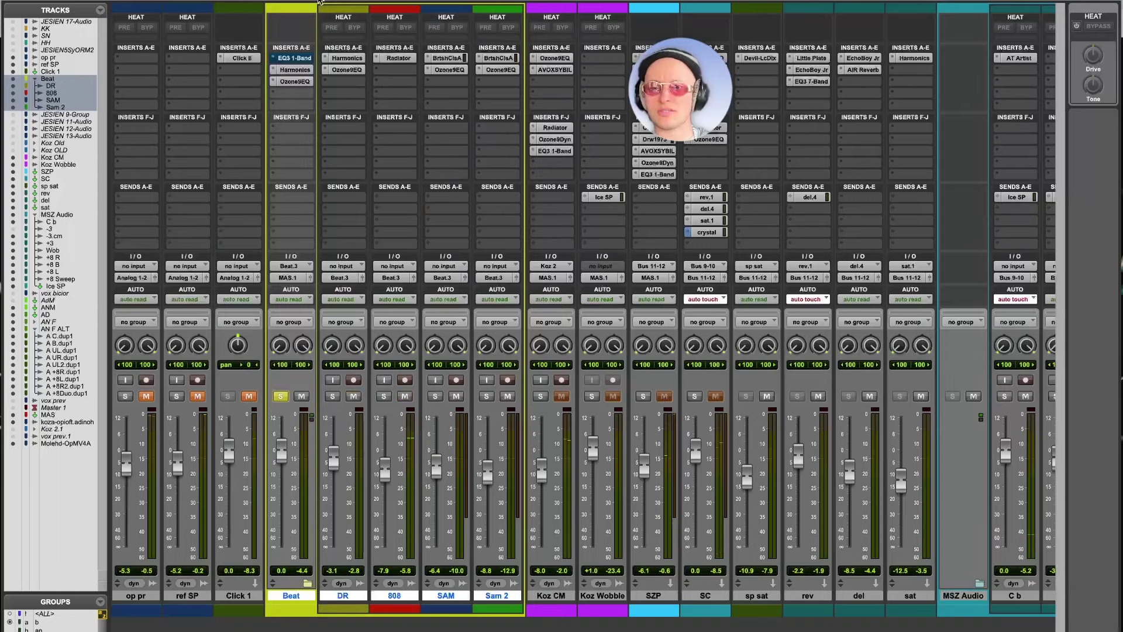
key("space")
left_click(295, 69)
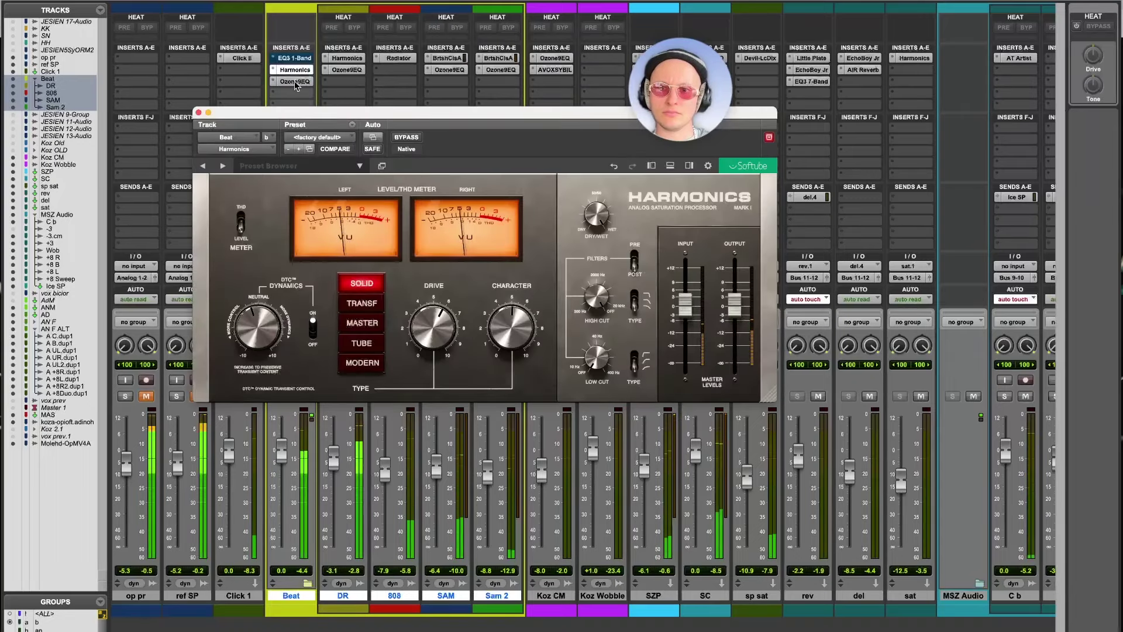
mouse_move(265, 338)
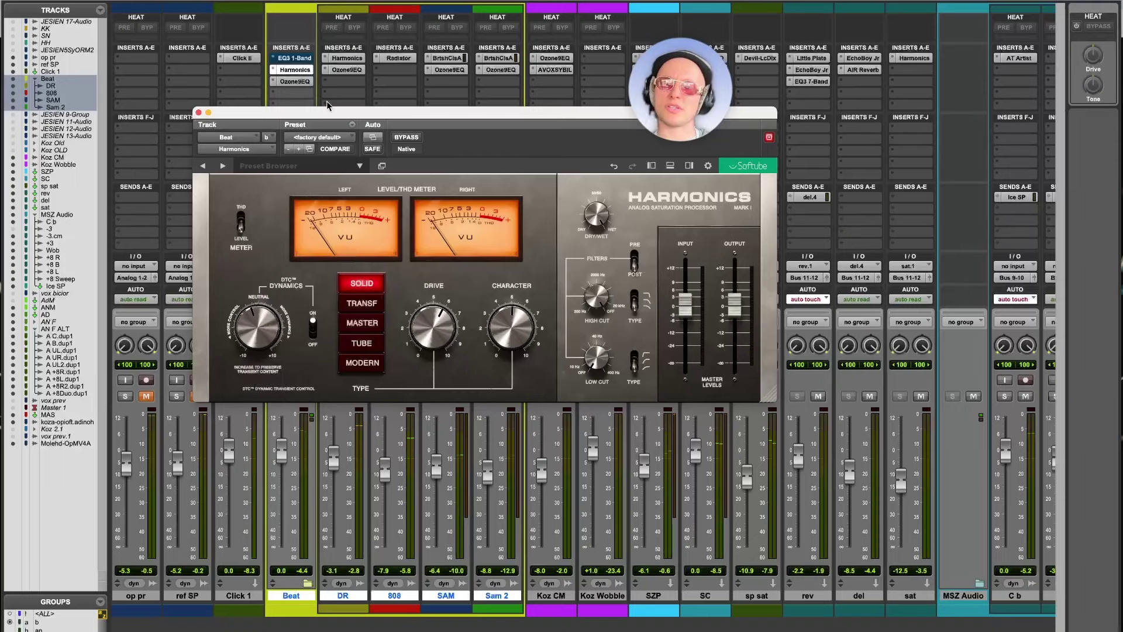
Step: Examine bands 2 and 5 of the Ozone 9 Equalizer on the Beat track, auditioning band 5 in solo
left_click(296, 82)
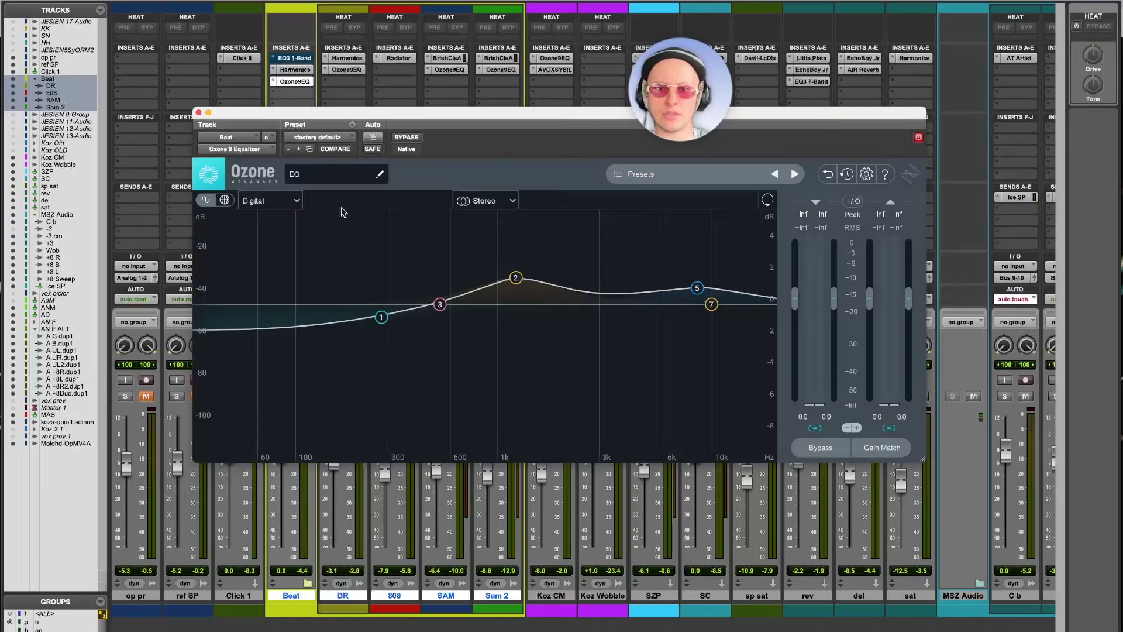
left_click(516, 277)
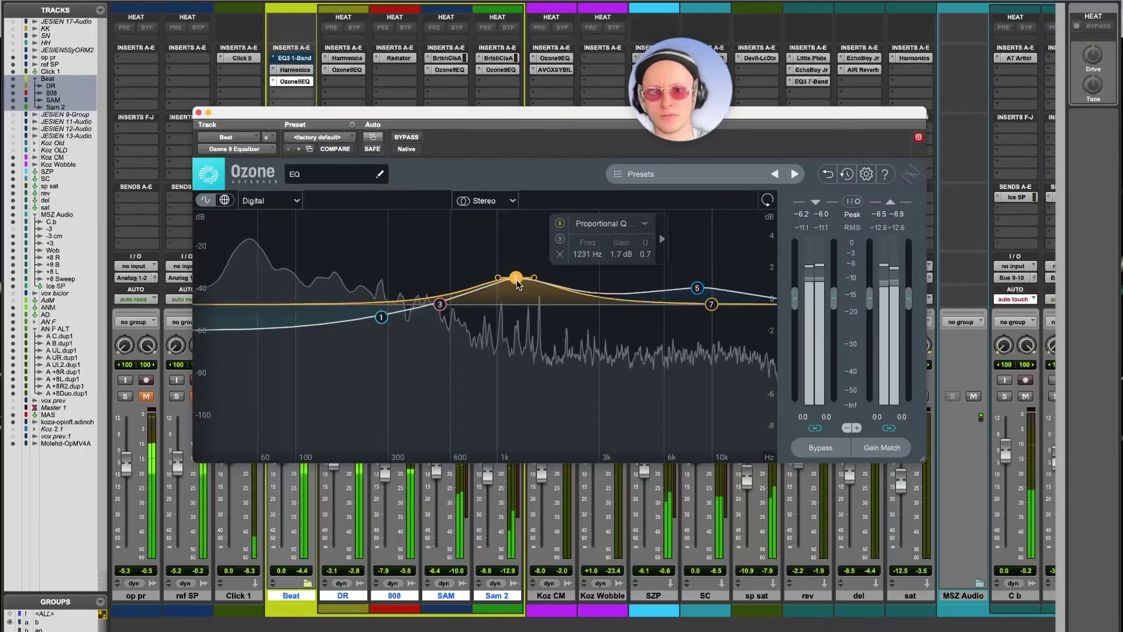
left_click(696, 287)
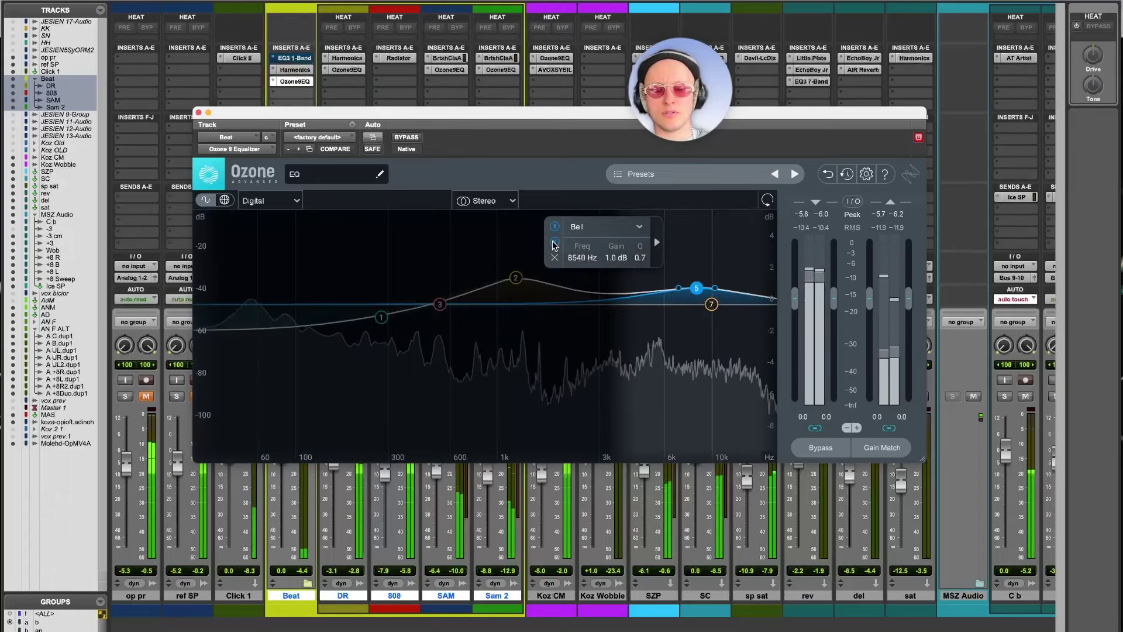
left_click(516, 275)
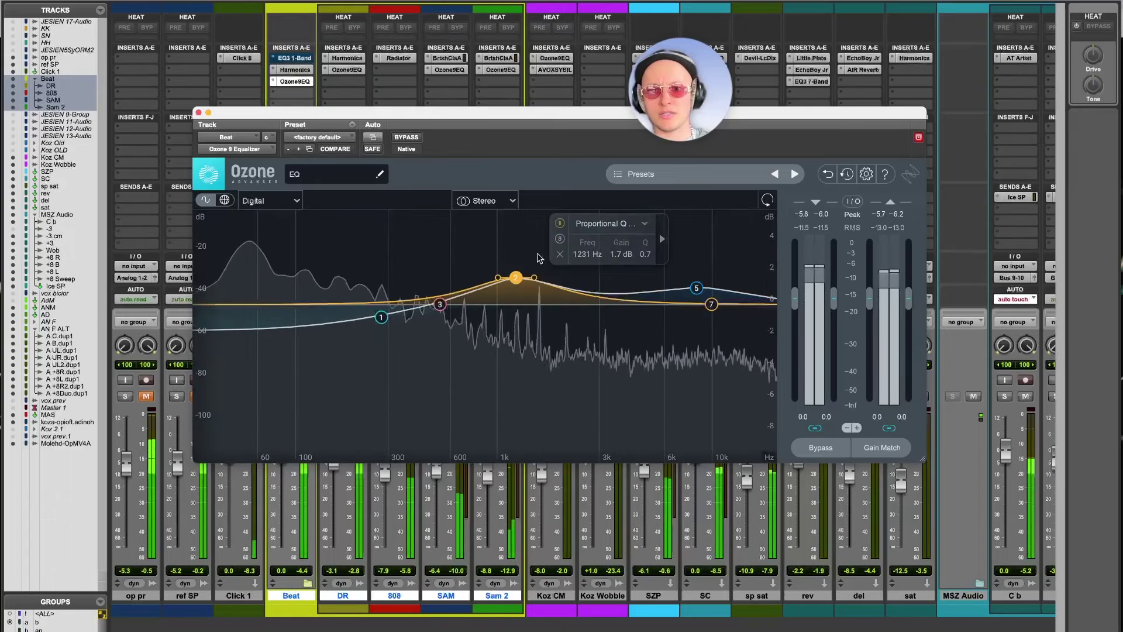
Step: Compare the Beat track's equalizer bypassed and active during playback, and close the plug-in
left_click(411, 139)
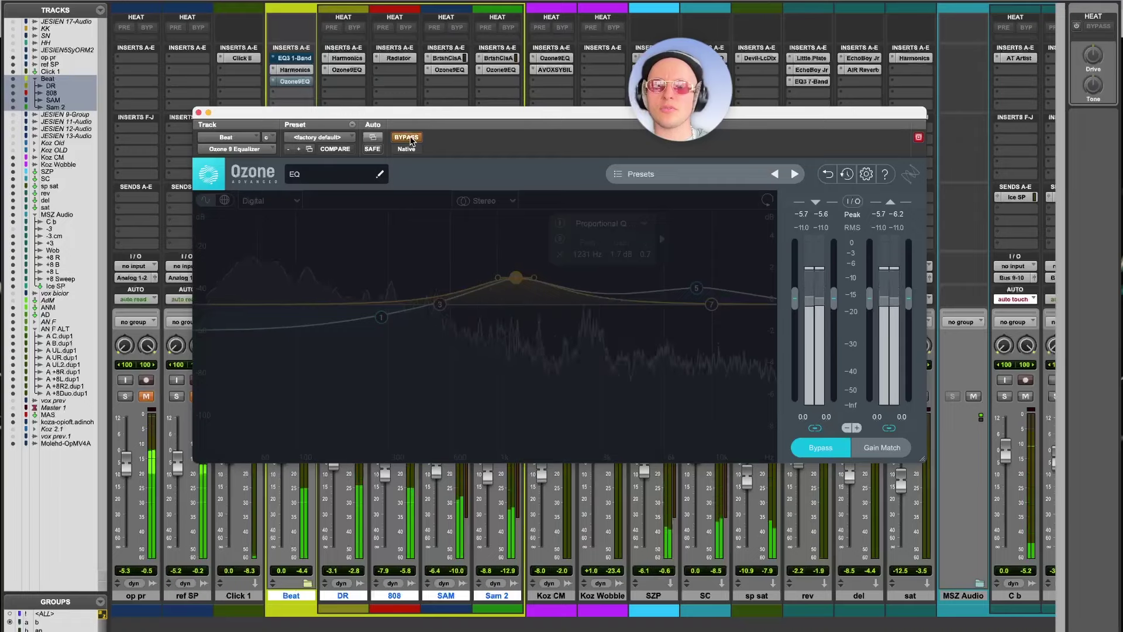
left_click(411, 139)
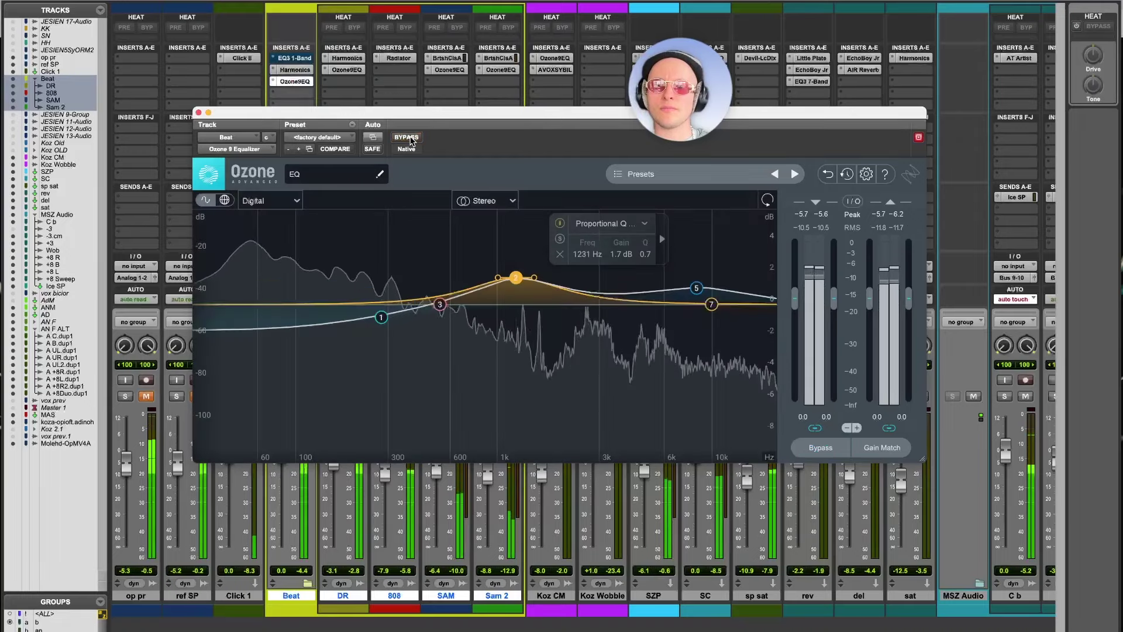
left_click(198, 112)
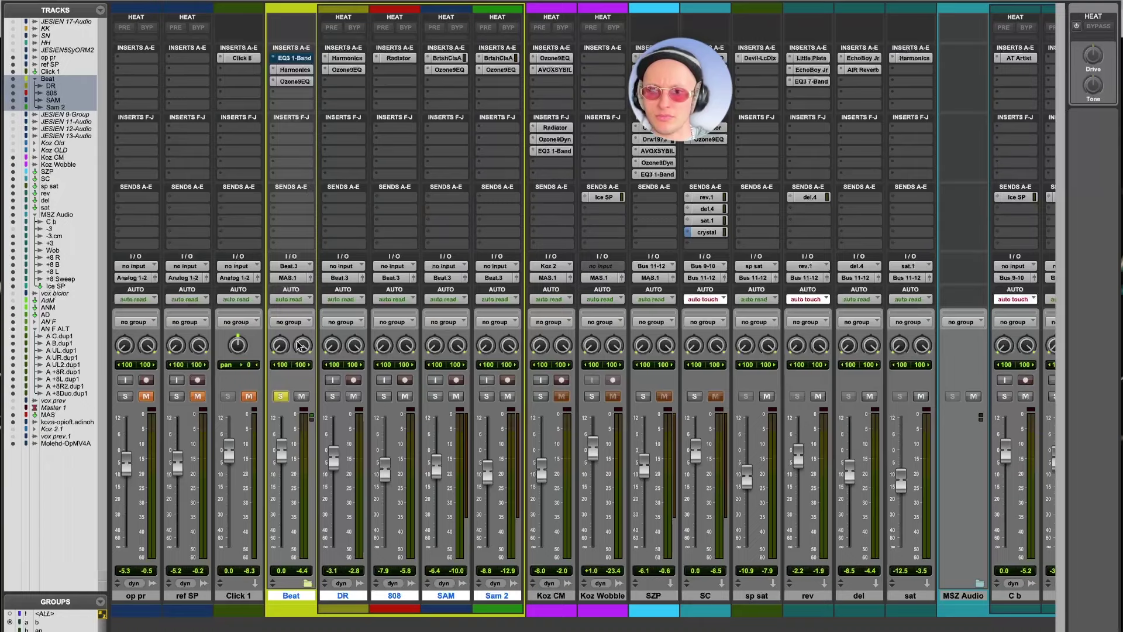
Step: Collapse the Beat folder track and solo the MSZ Audio folder
left_click(308, 583)
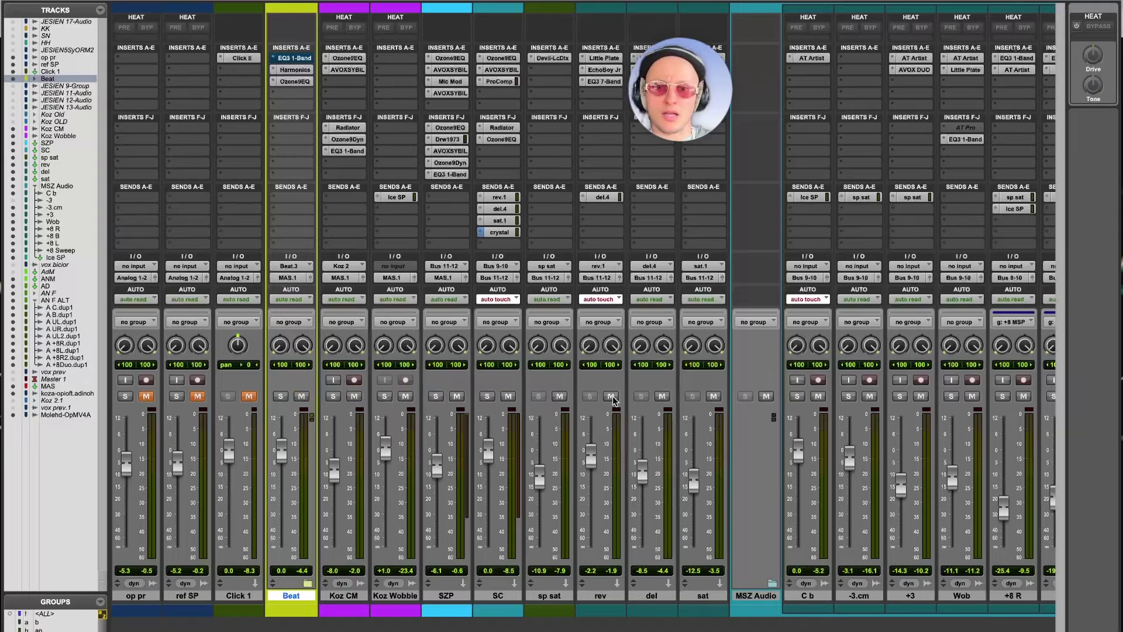
scroll(614, 401, "right", 4)
scroll(612, 395, "right", 2)
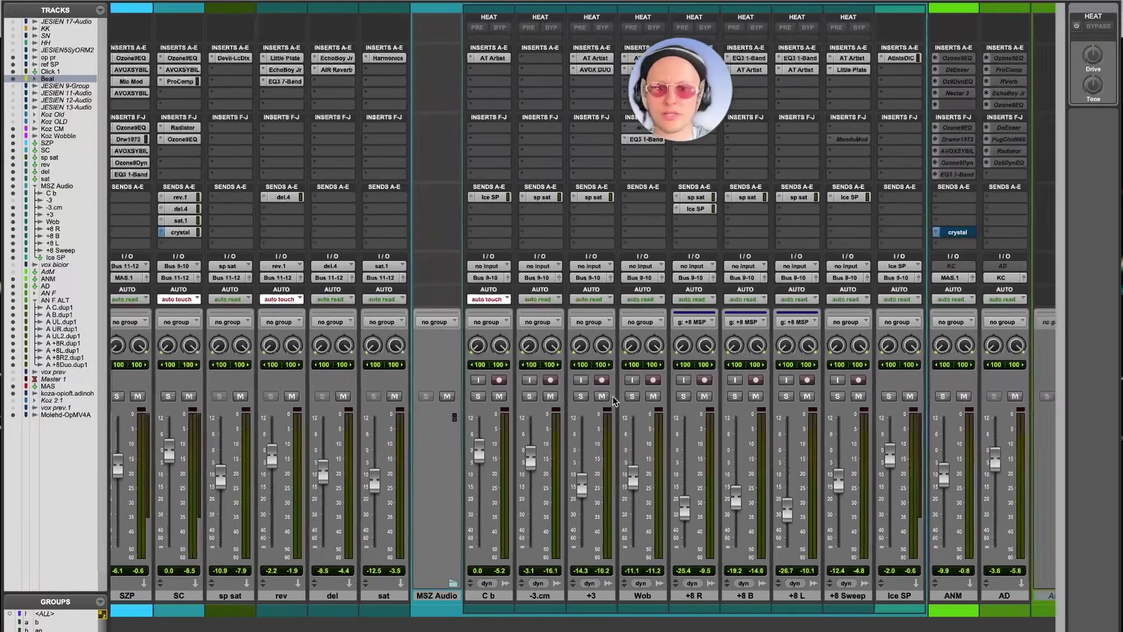
scroll(438, 339, "right", 2)
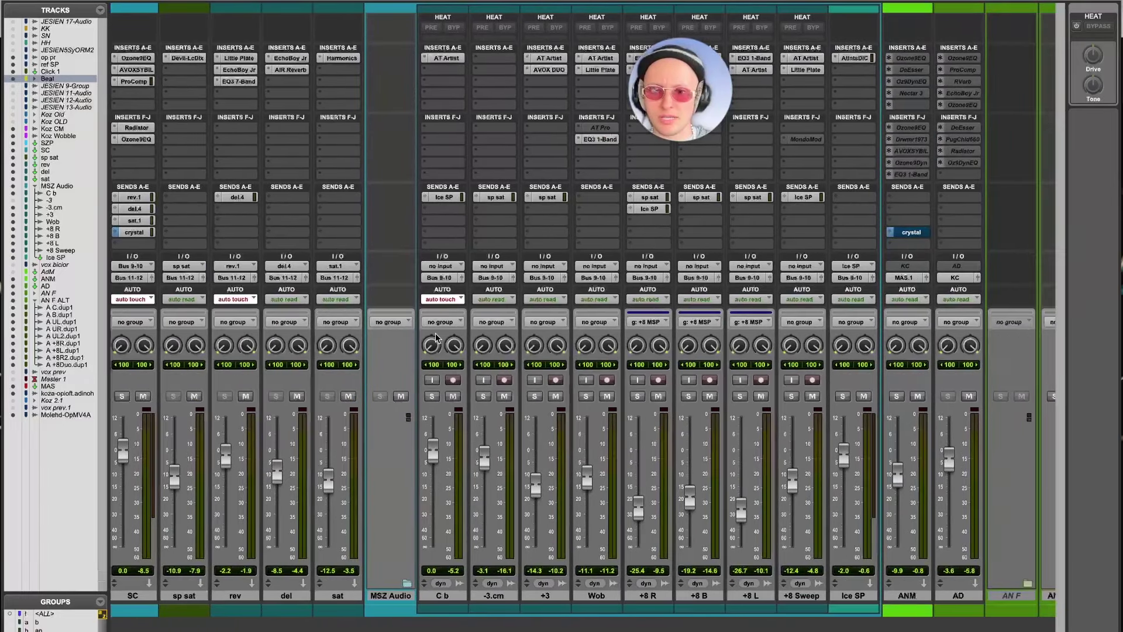
left_click(380, 397)
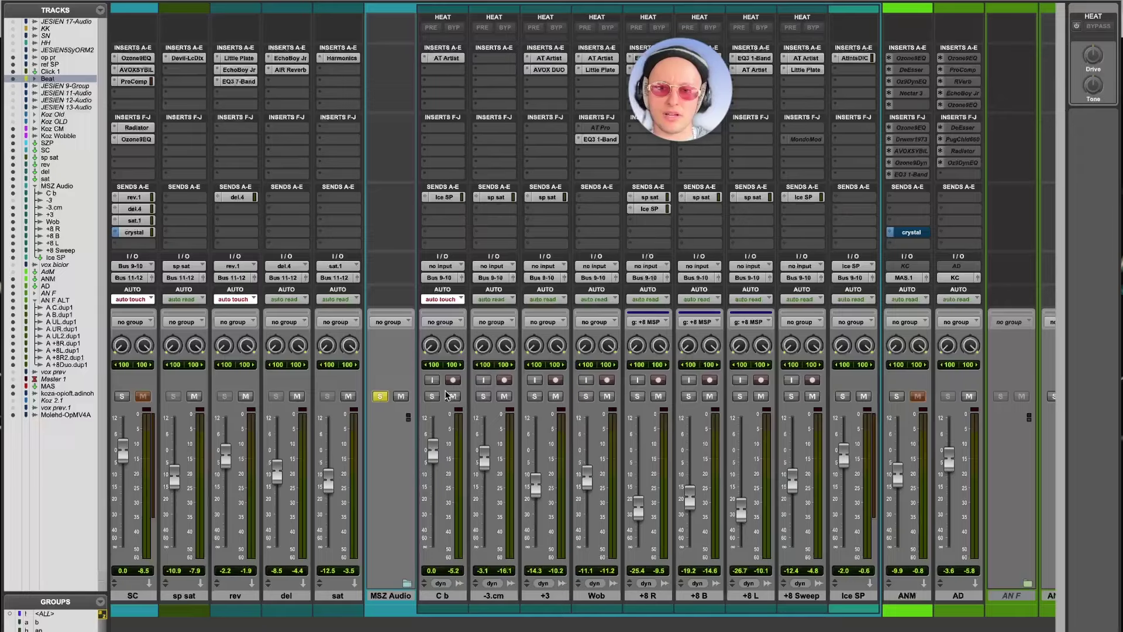
Step: Audition the soloed MSZ Audio folder and look over its vocal tracks and effect returns in the mixer
scroll(446, 396, "right", 5)
scroll(757, 493, "left", 10)
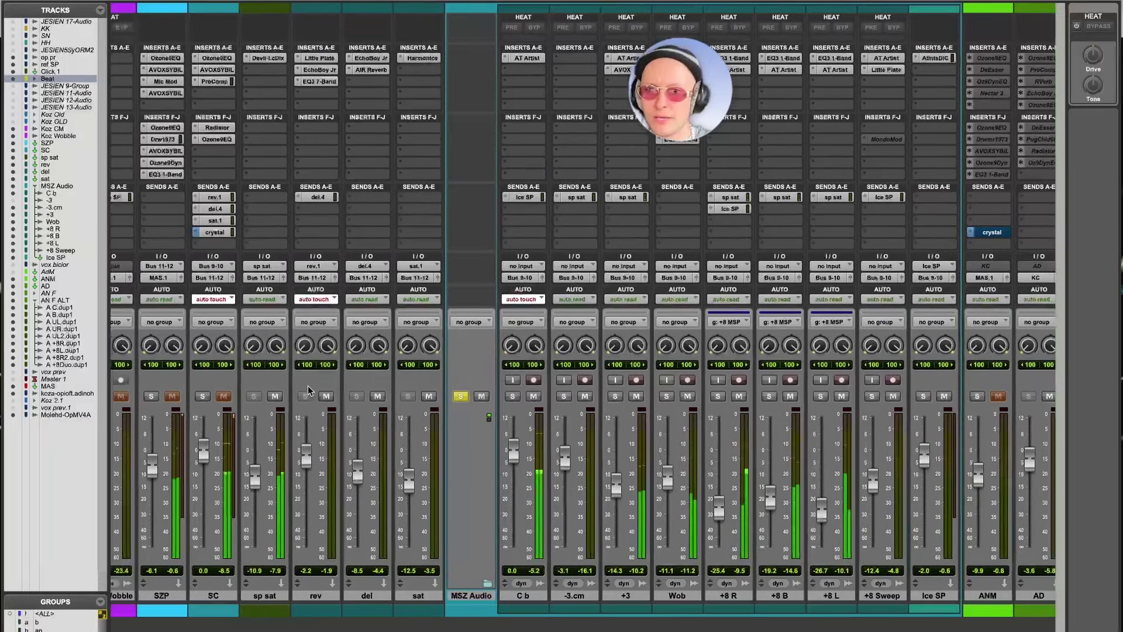
scroll(308, 390, "left", 15)
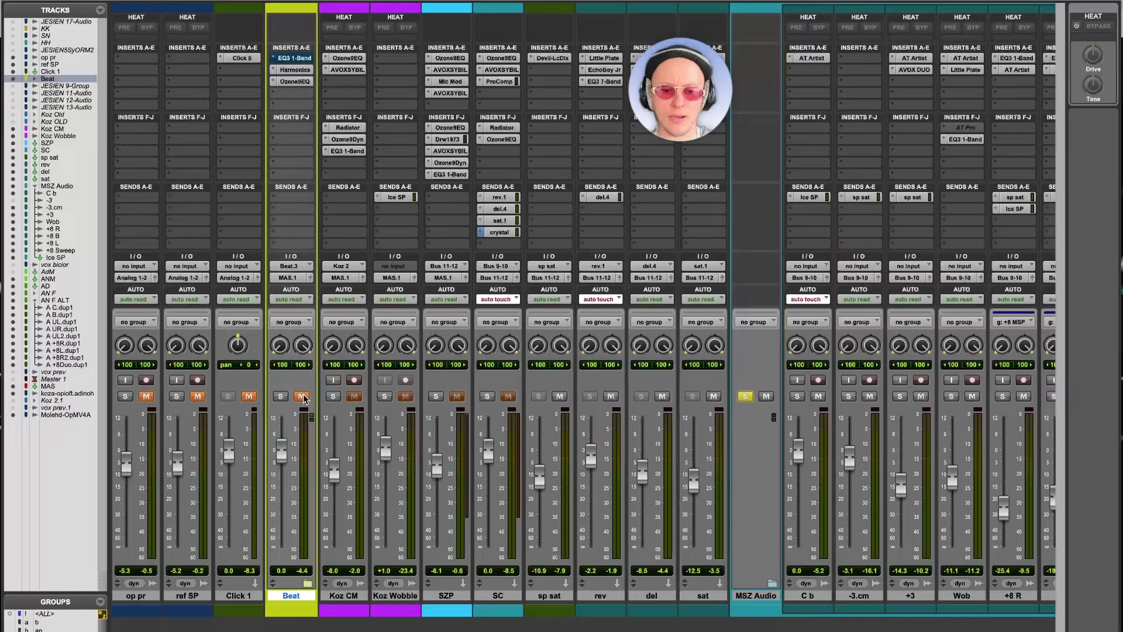
scroll(304, 398, "right", 5)
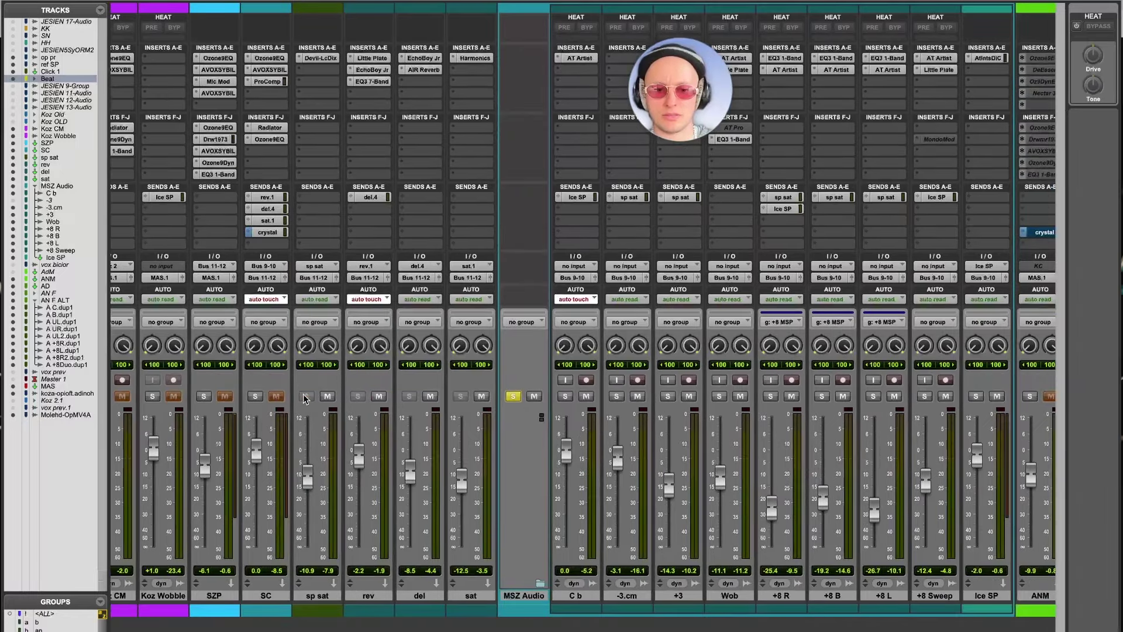
Step: Switch to the Edit window and go through the MSZ Audio tracks from C b to +8 Sweep, selecting them individually
key("super+equal")
scroll(453, 537, "down", 10)
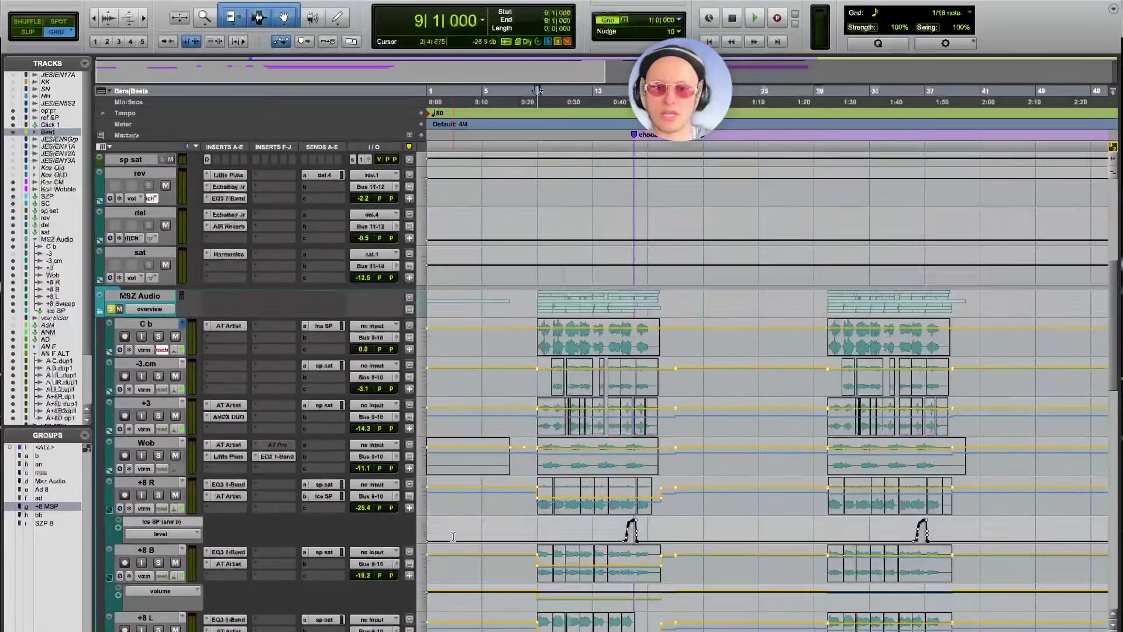
scroll(453, 537, "down", 4)
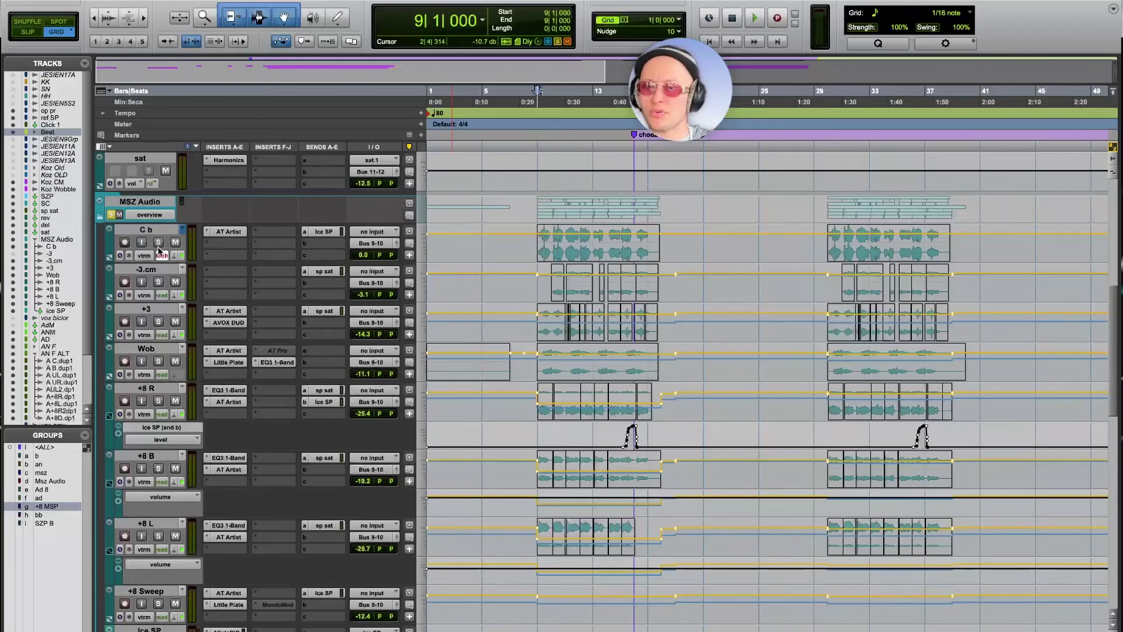
left_click(149, 232)
left_click(154, 271)
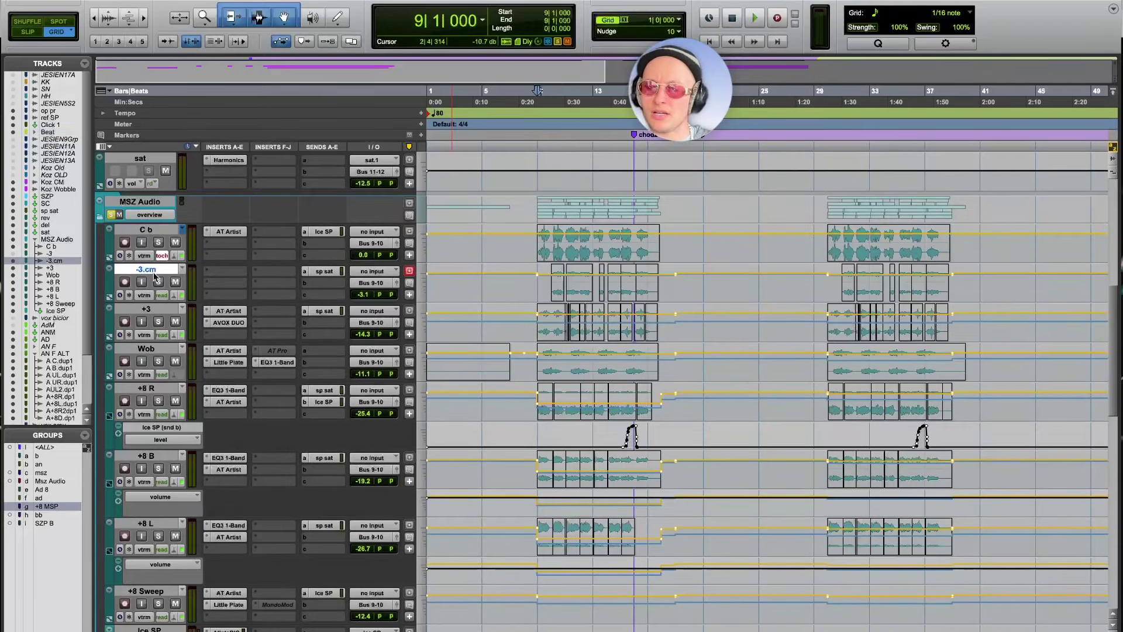
left_click(147, 309)
left_click(146, 348)
scroll(148, 345, "down", 2)
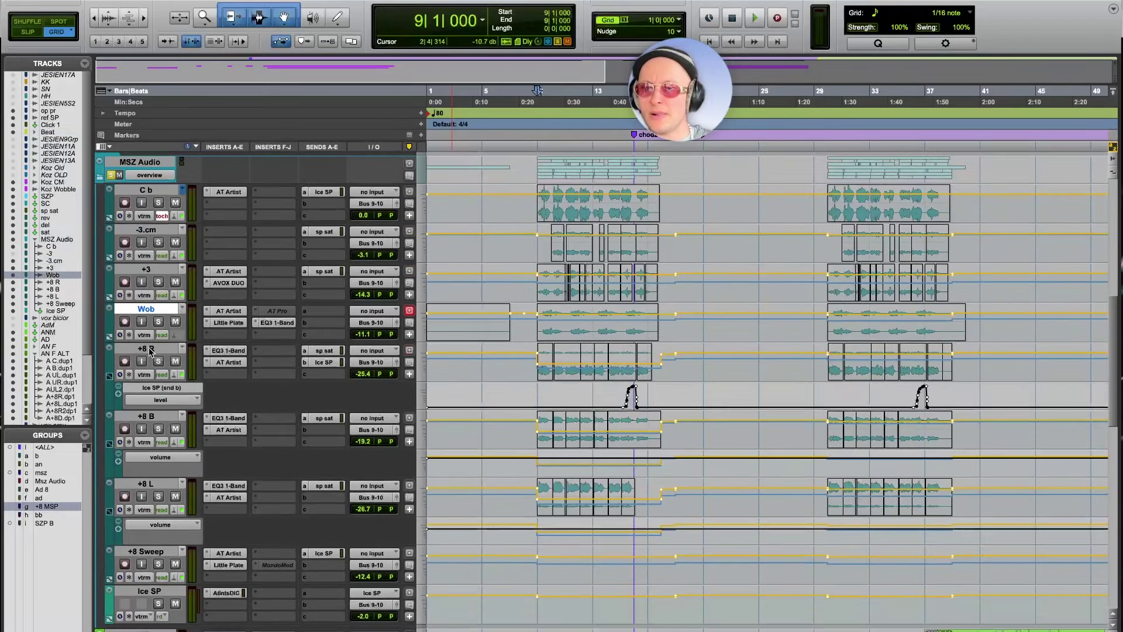
left_click(157, 352)
scroll(157, 353, "down", 3)
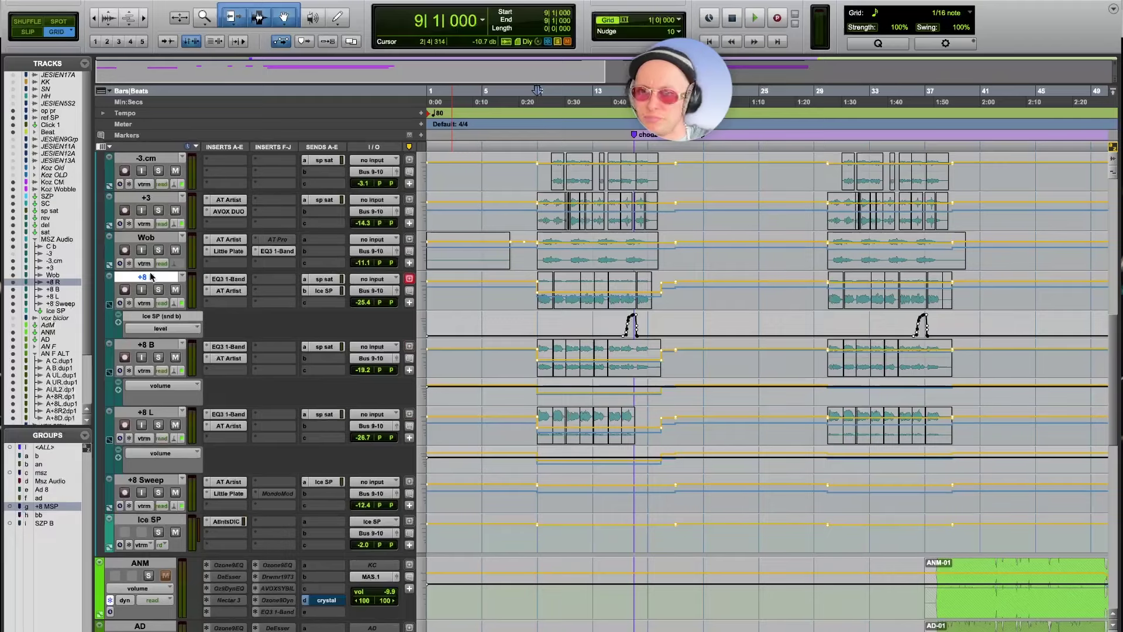
left_click(149, 480)
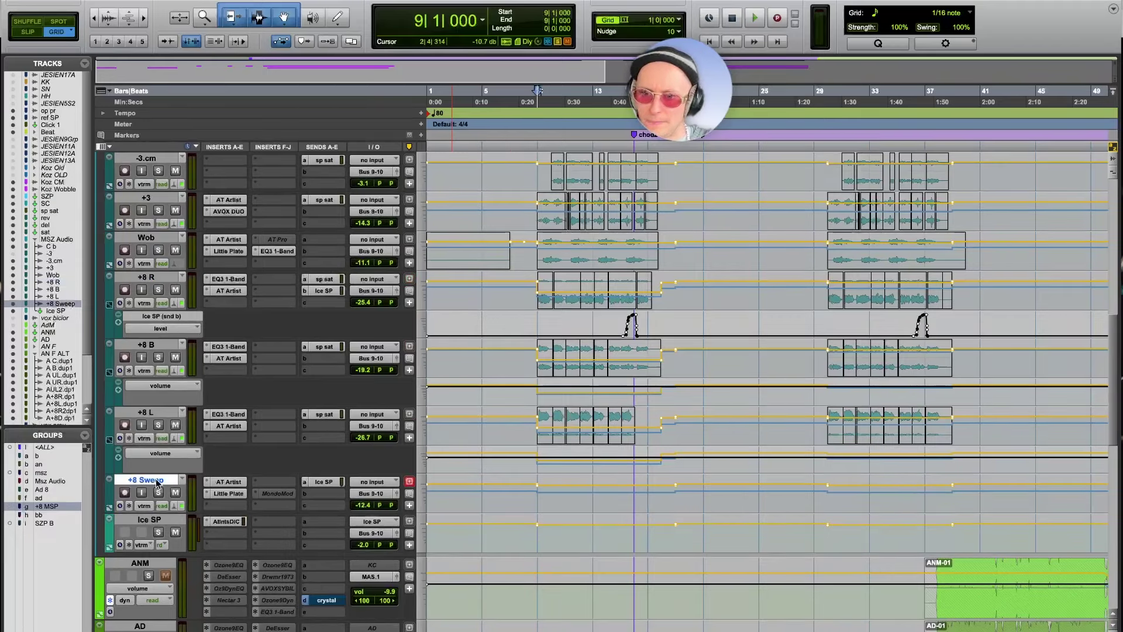
Step: Magnify the timeline and inspect the MSZ Audio vocal clips in both sections of the arrangement
key("super+bracketright")
scroll(736, 363, "up", 3)
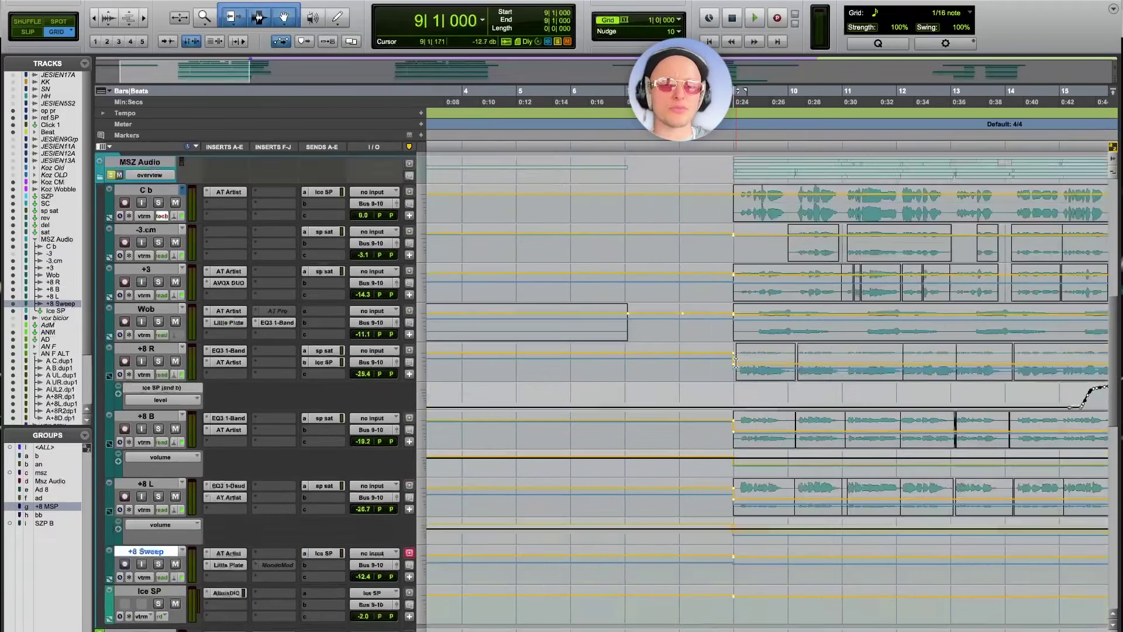
key("super+bracketright")
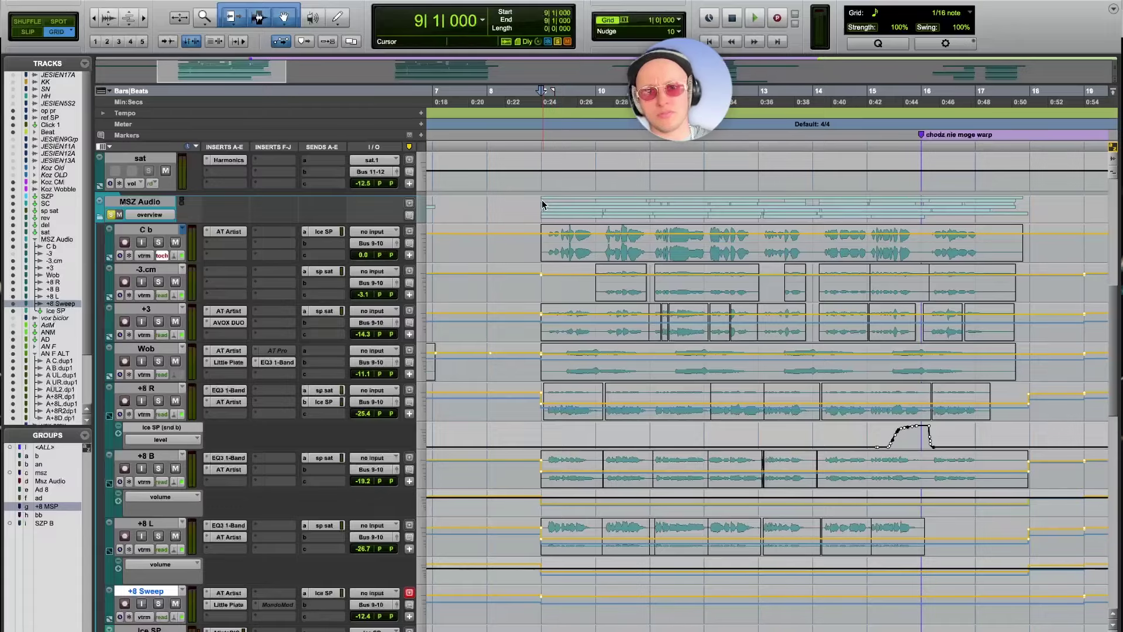
scroll(542, 201, "right", 10)
scroll(543, 201, "up", 1)
scroll(542, 201, "left", 5)
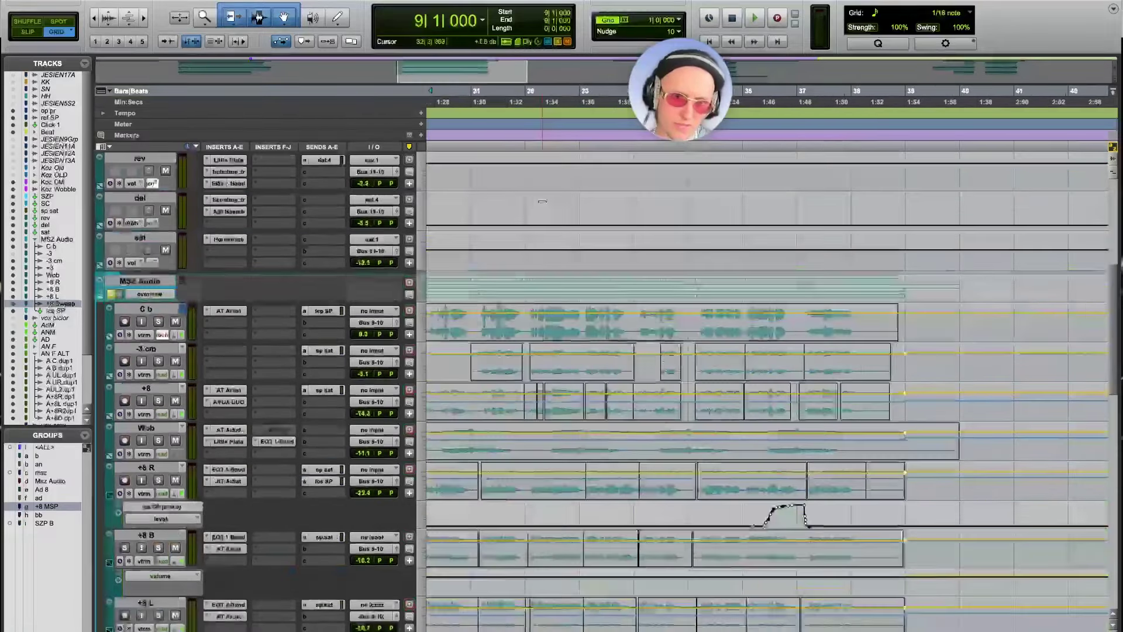
scroll(542, 201, "left", 6)
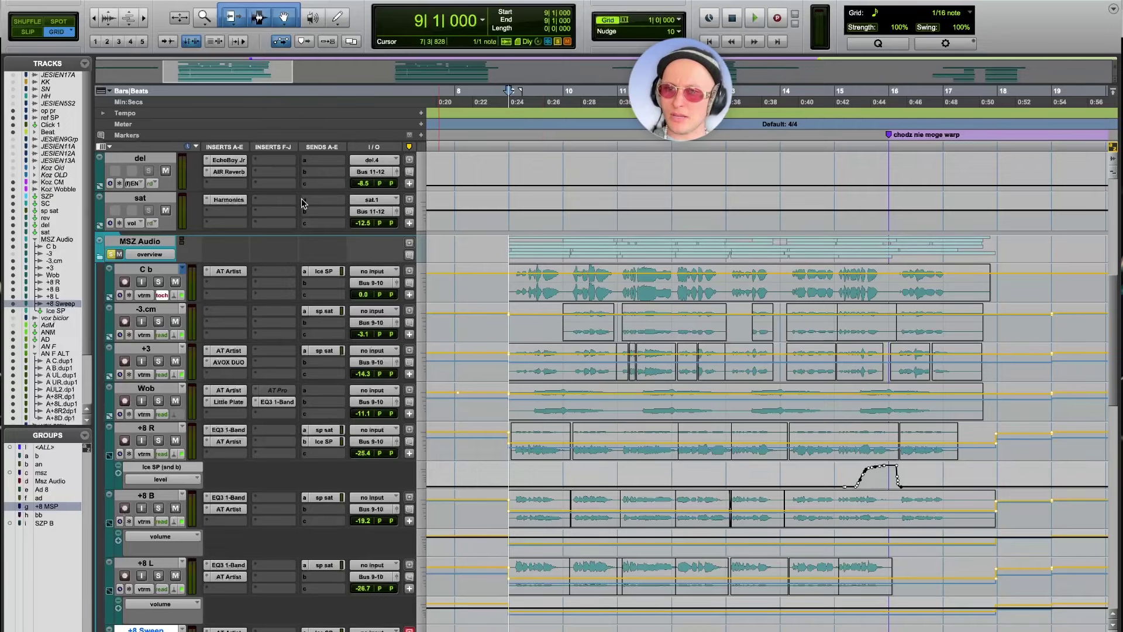
Step: Examine the Auto-Tune Artist key, retune speed and humanize settings on the C b track, and close the plug-in
left_click(233, 271)
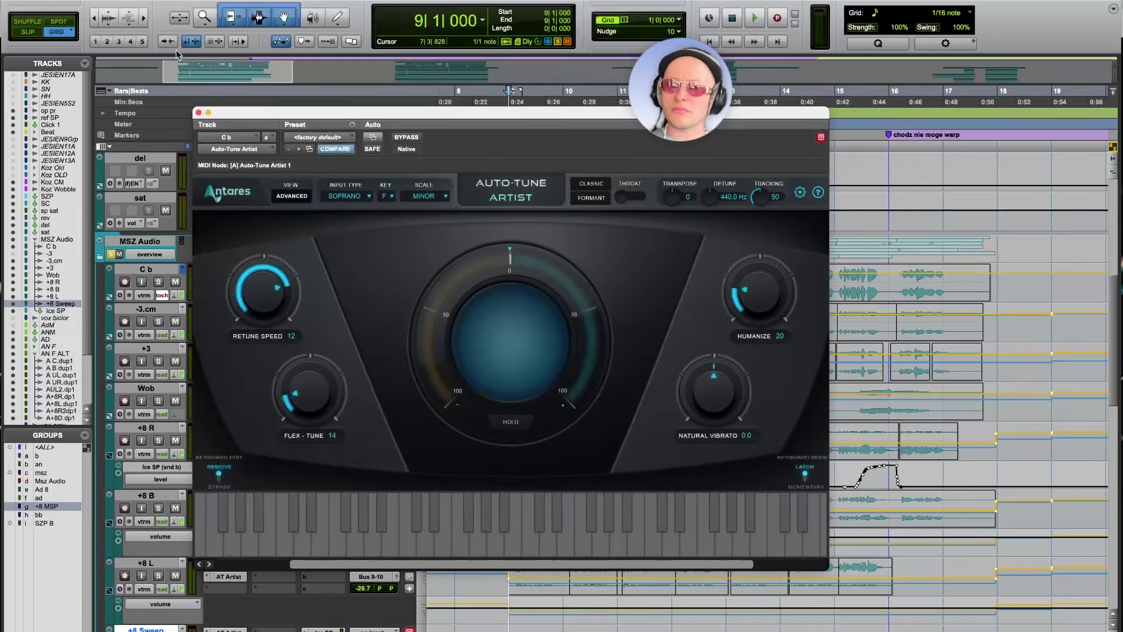
left_click(198, 112)
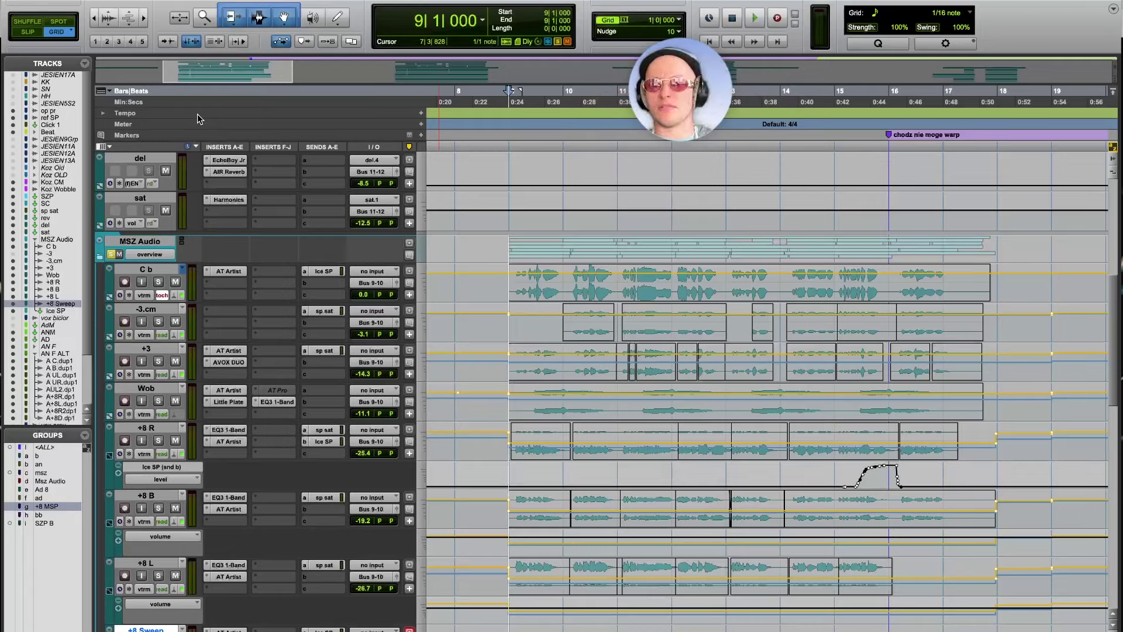
Step: Solo the C b vocal track, play the section from bar 9, and add the +3 track to the solo
left_click(158, 281)
key("space")
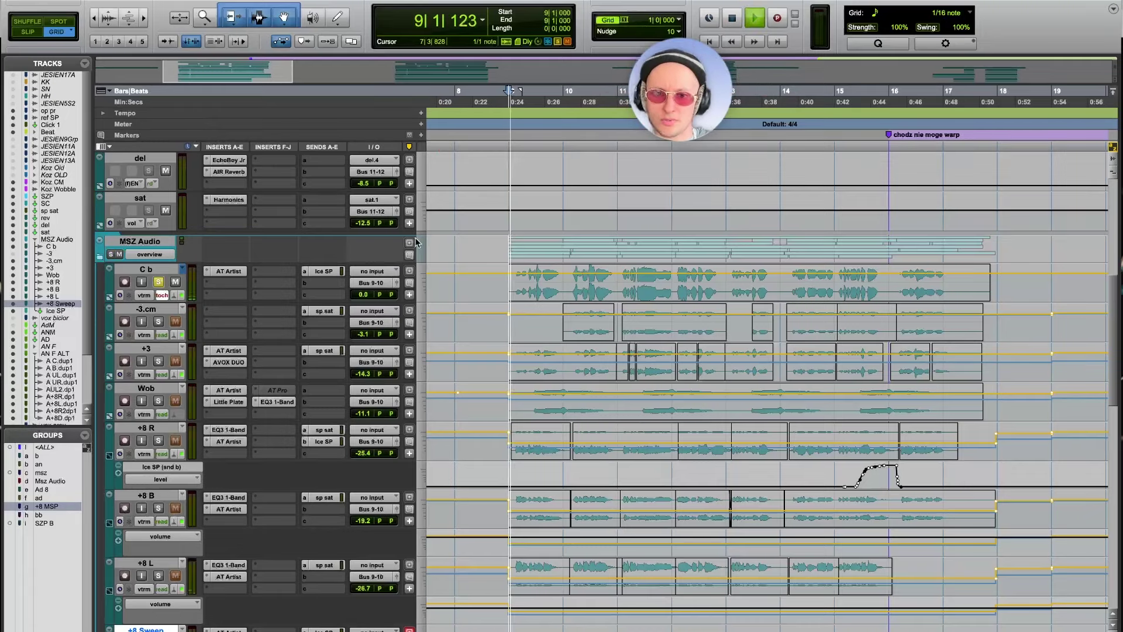
scroll(347, 240, "up", 3)
scroll(152, 305, "up", 5)
key("space")
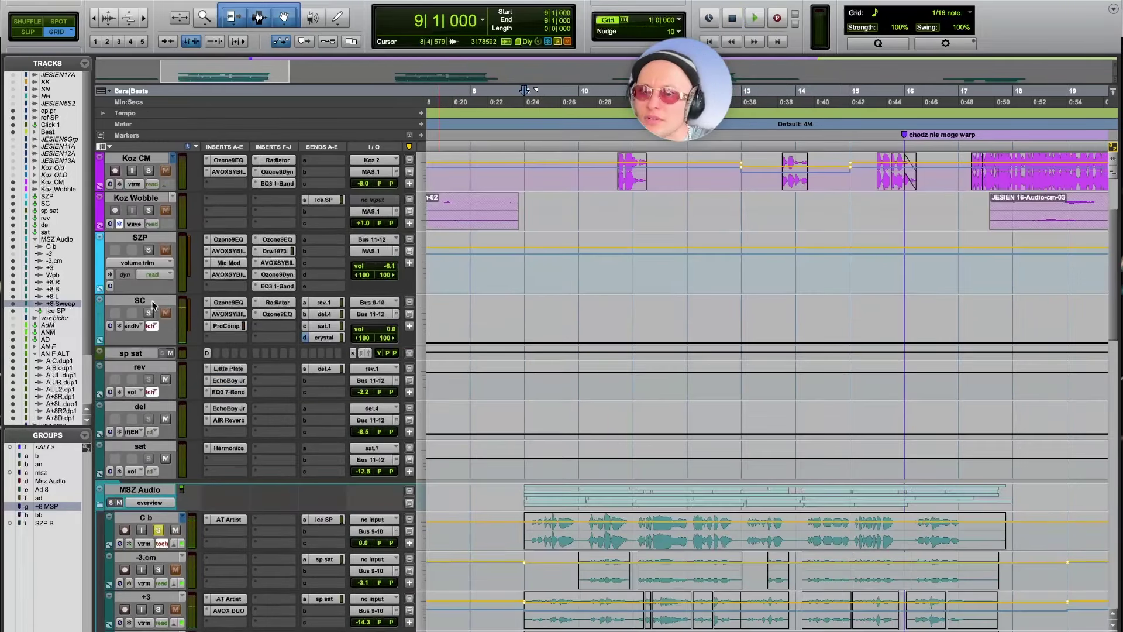
key("space")
scroll(214, 201, "down", 5)
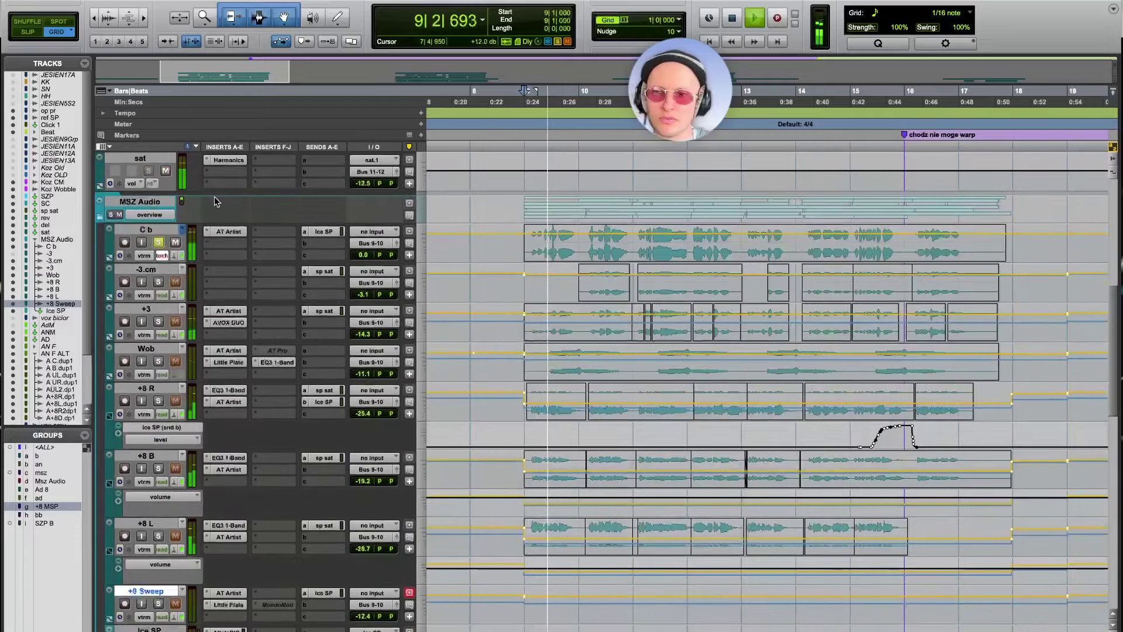
left_click(158, 322)
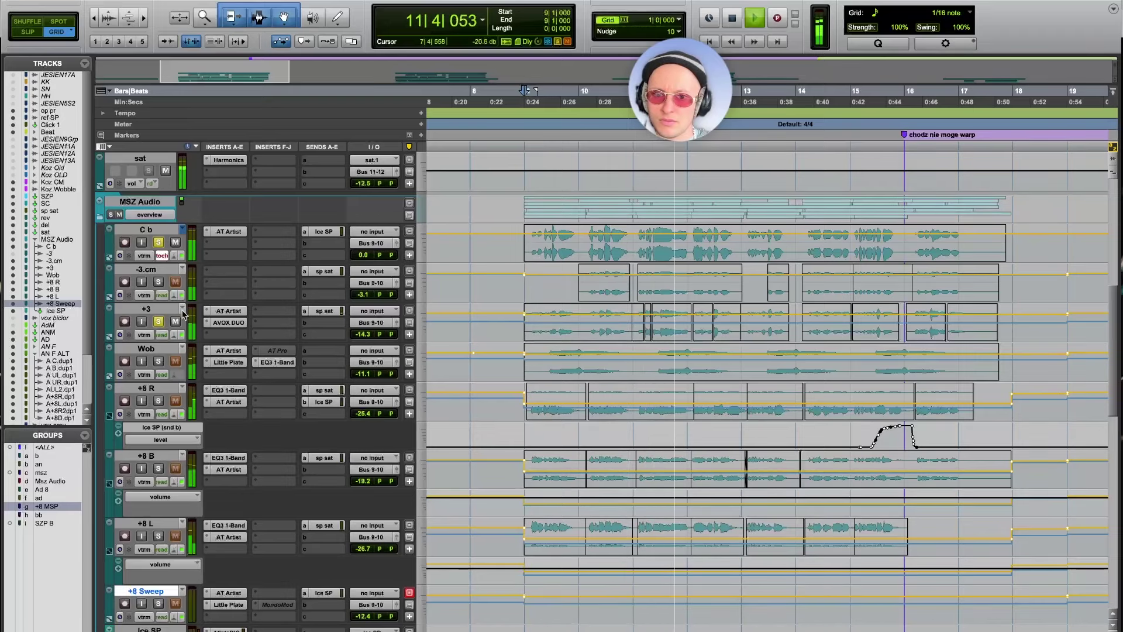
Step: Add the +8 R, +8 B and +8 L group to the solo, play from bar 9, and isolate that group during playback
key("space")
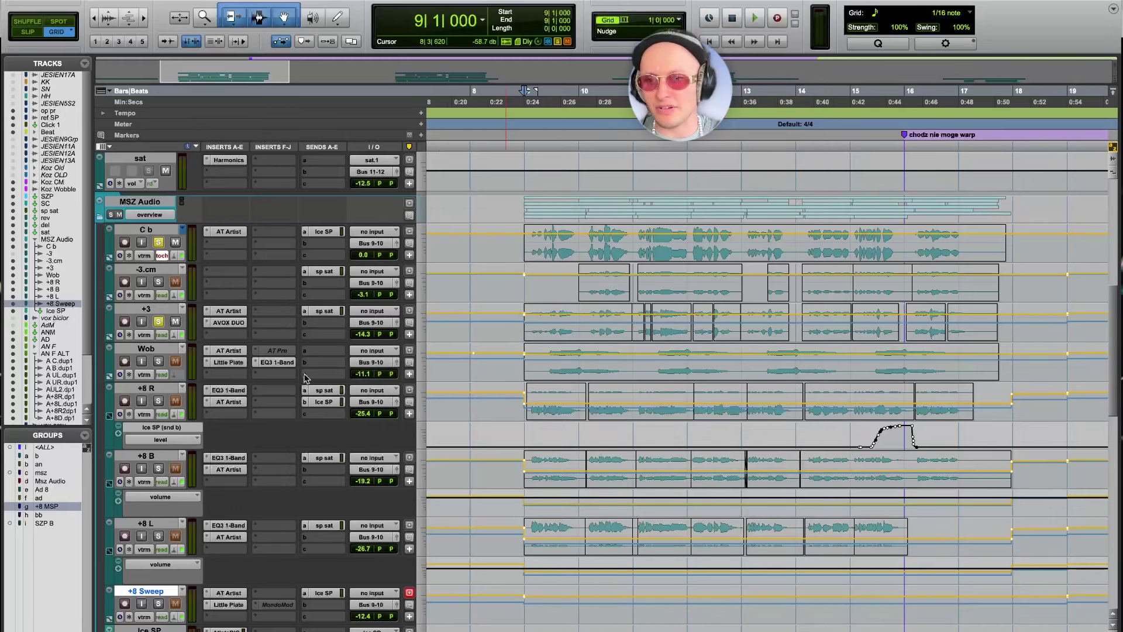
left_click(160, 401)
key("space")
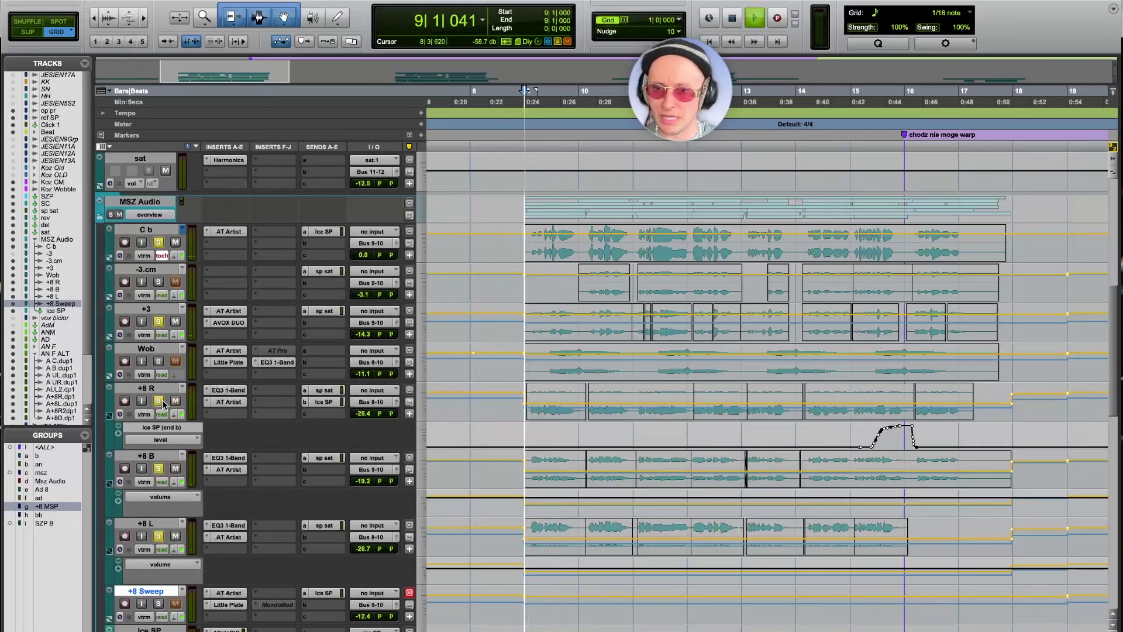
left_click(160, 401, "super")
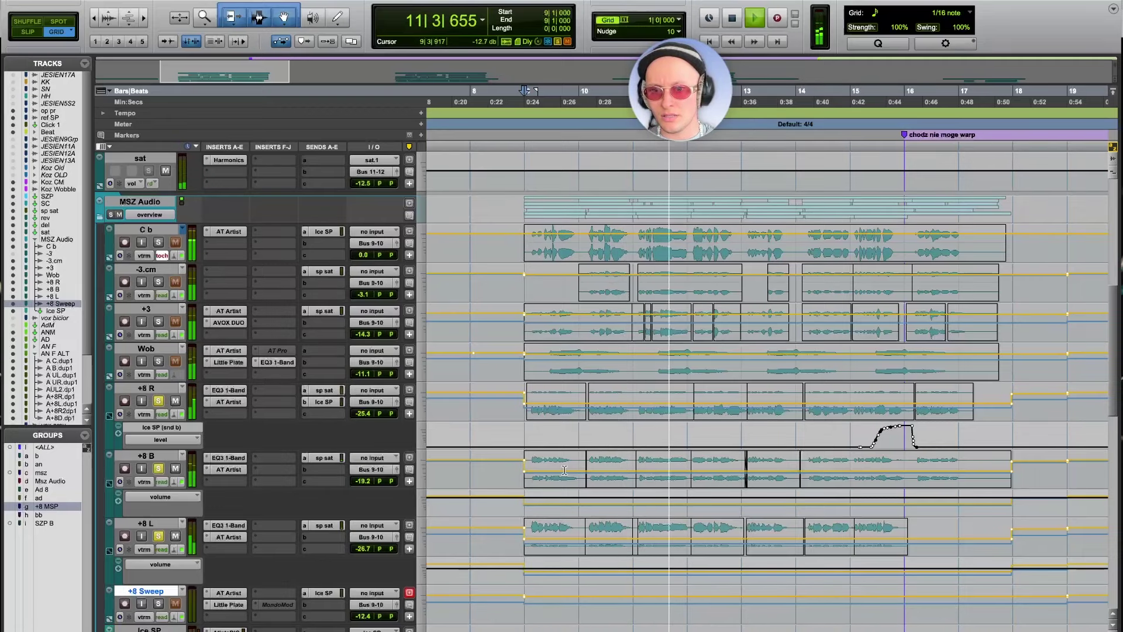
scroll(564, 470, "right", 2)
key("space")
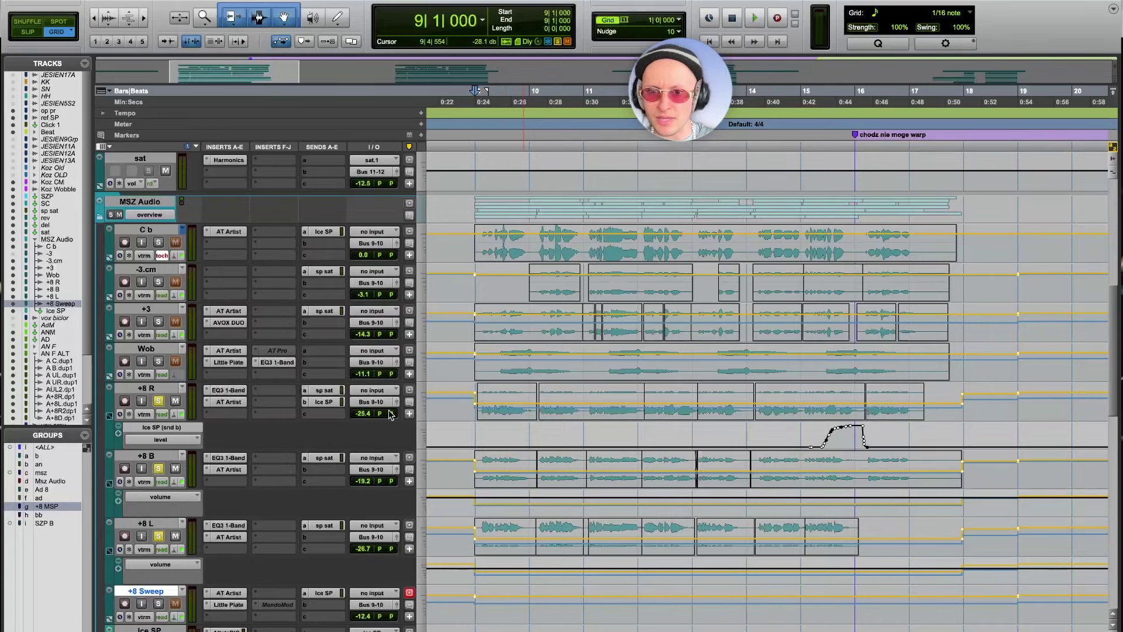
Step: Check the panning of the +8 R, +8 B and +8 L channels in the Mix window and return to the Edit window
key("super+equal")
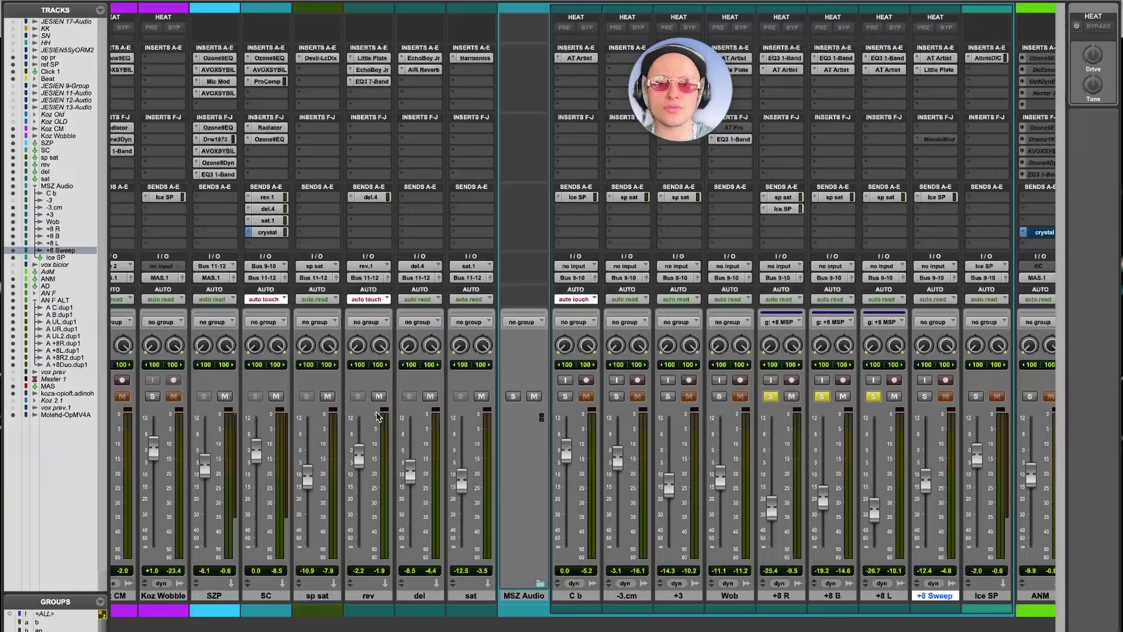
scroll(785, 404, "right", 1)
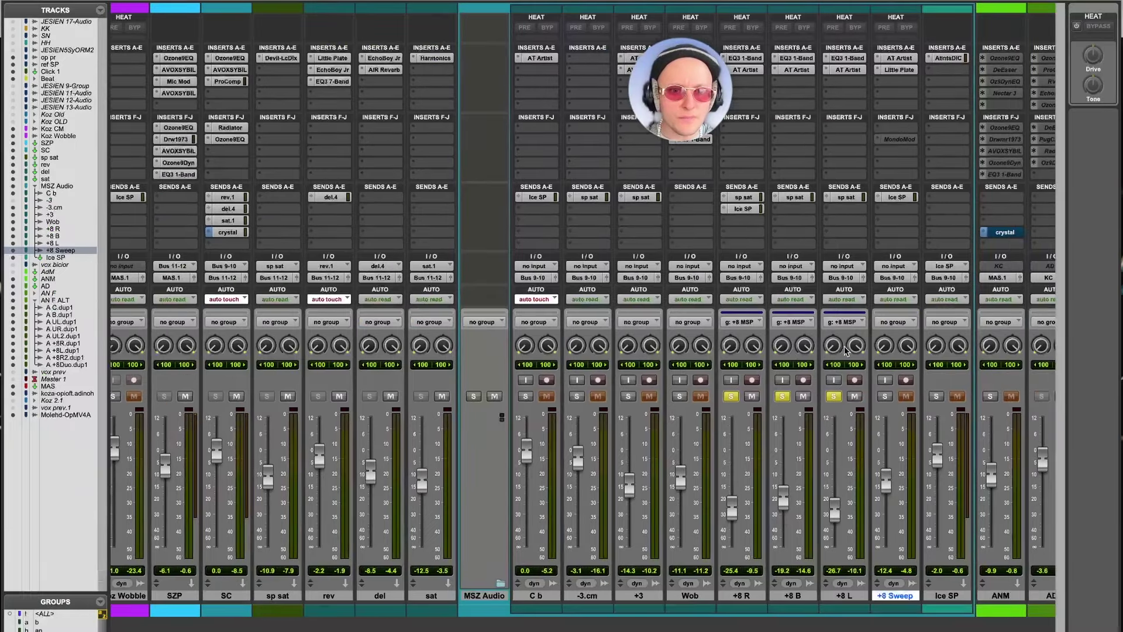
key("super+equal")
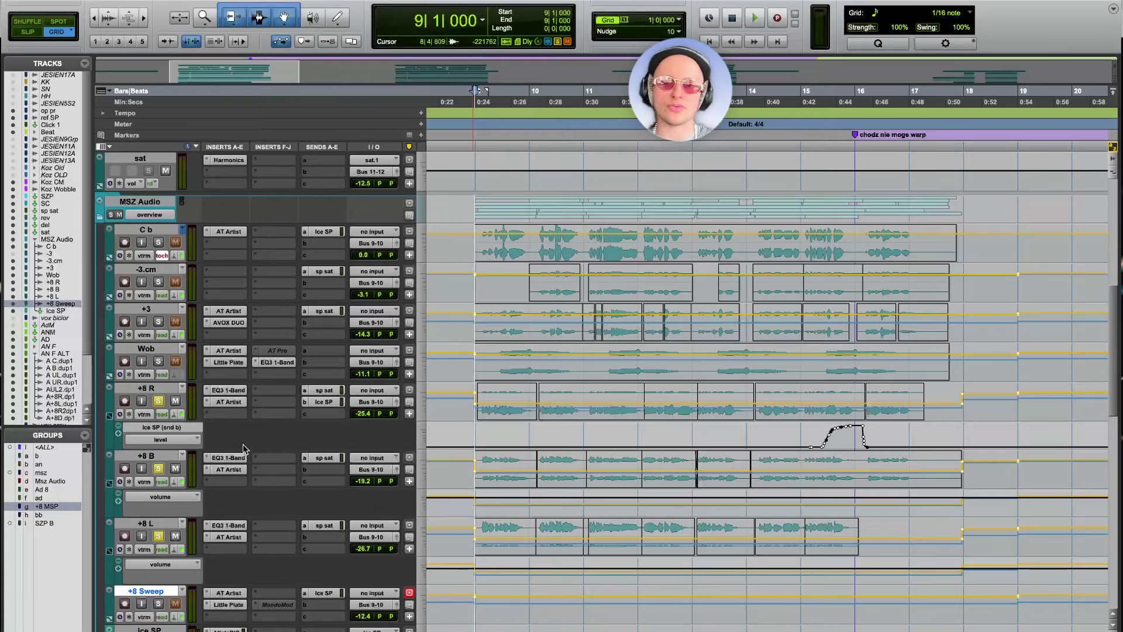
Step: Play the +8 group from bar 9 while switching the C b solo on and off to compare the combination
scroll(230, 427, "down", 3)
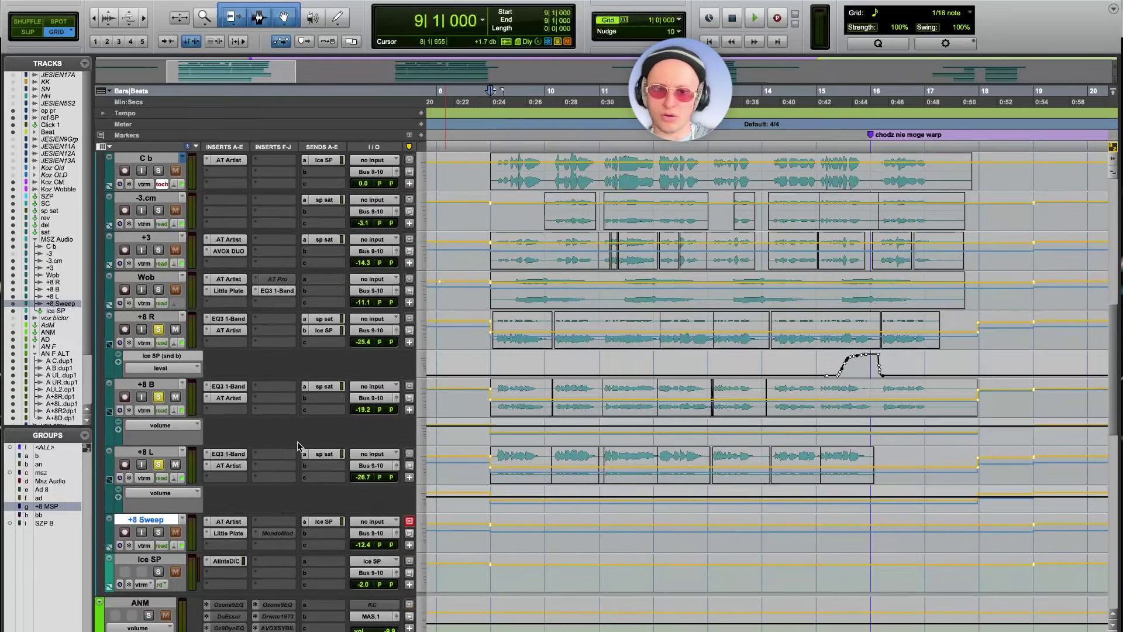
key("space")
left_click(159, 171)
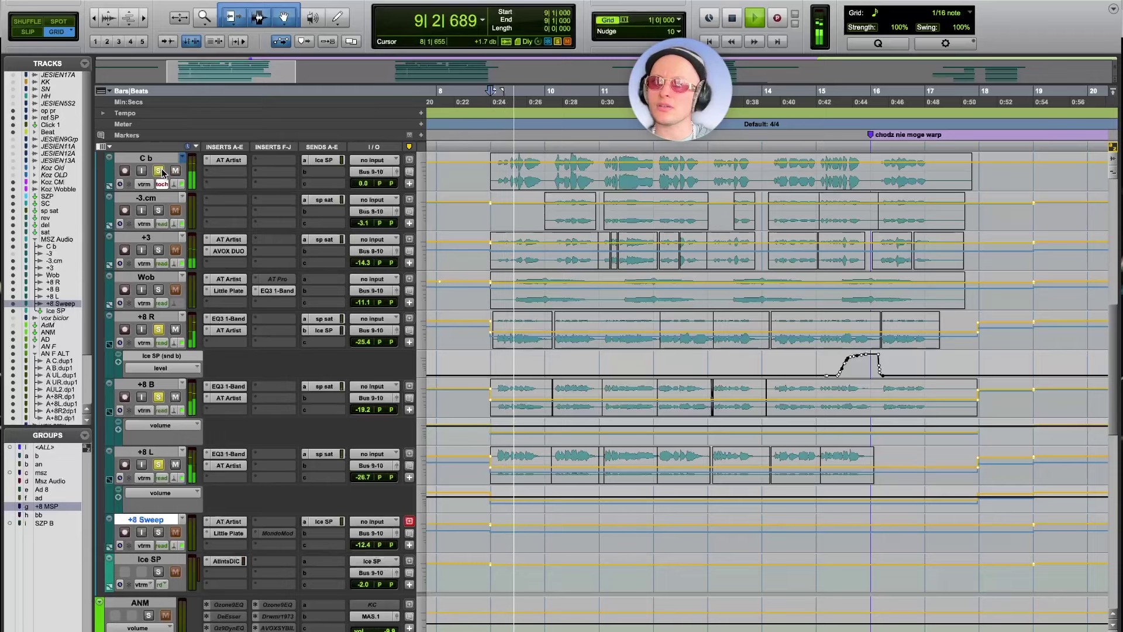
key("space")
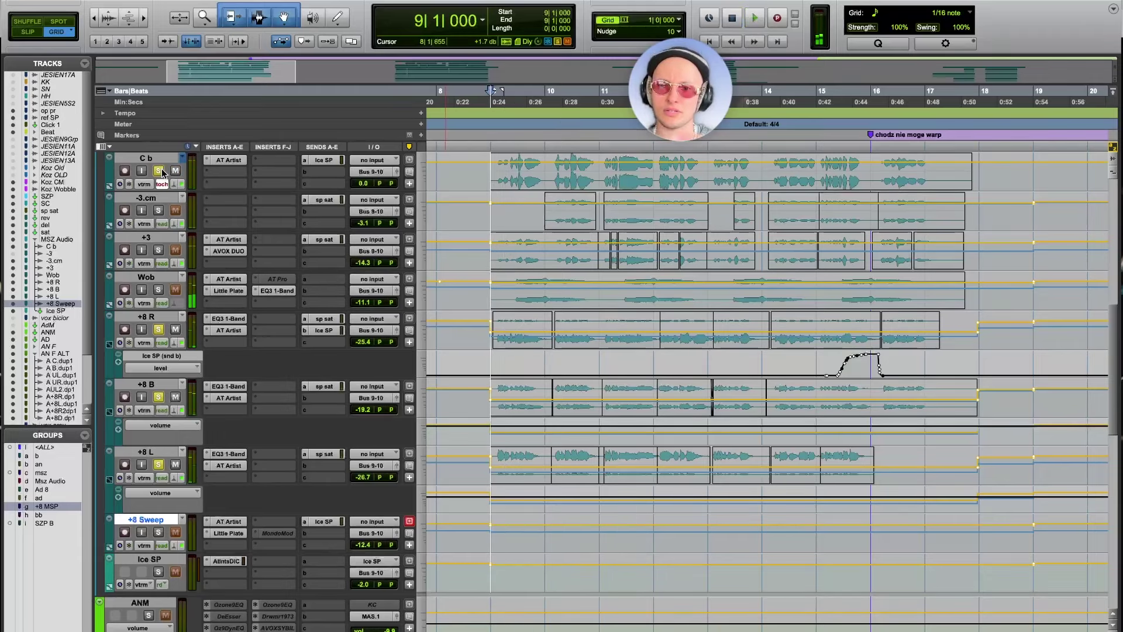
left_click(159, 171)
key("space")
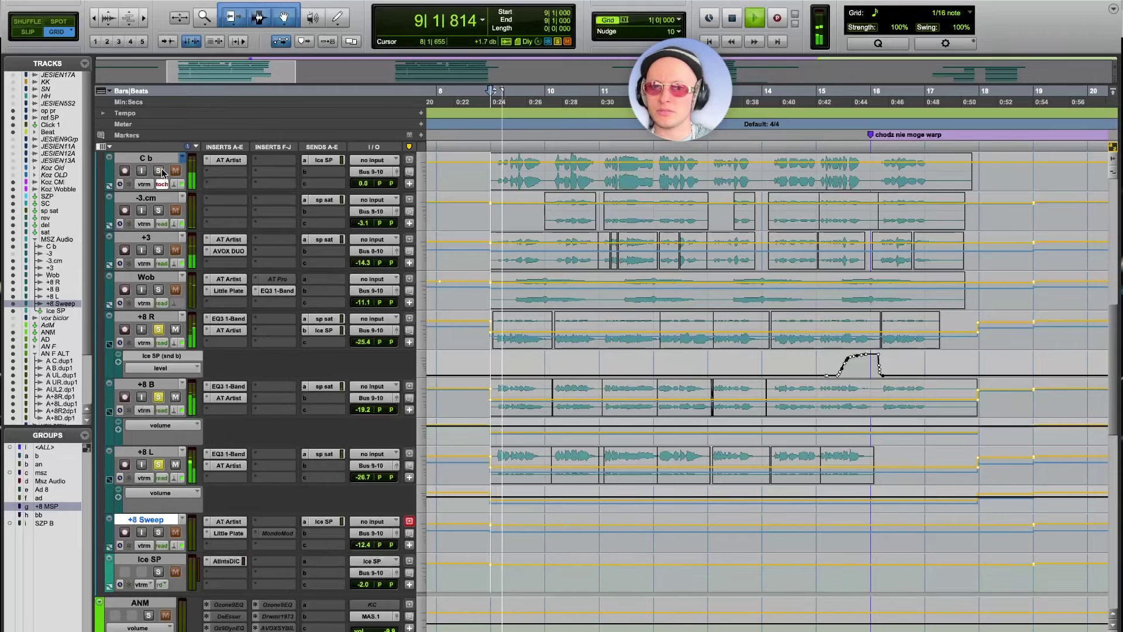
left_click(158, 171)
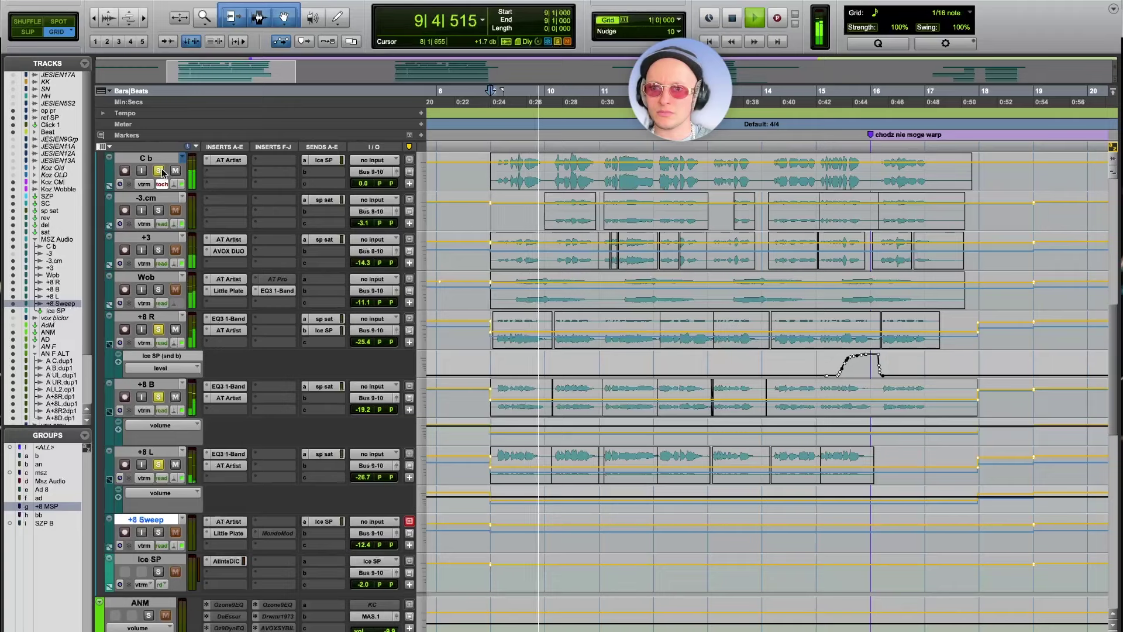
Step: Isolate the +8 R, +8 B and +8 L group again and replay it from bar 9
left_click(158, 330)
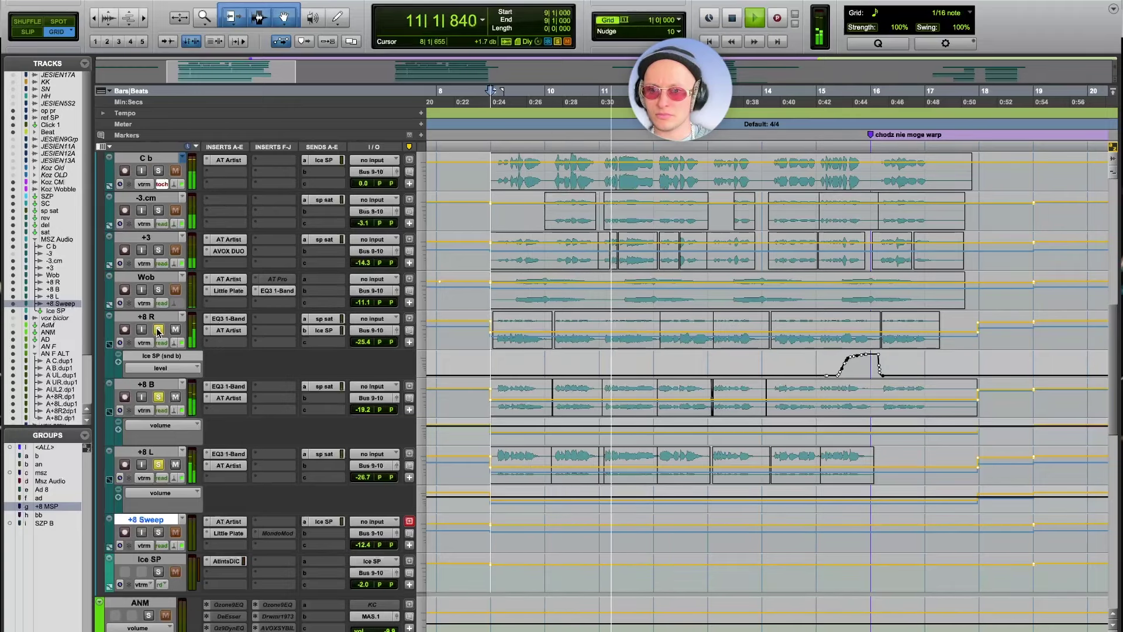
key("space")
key("space")
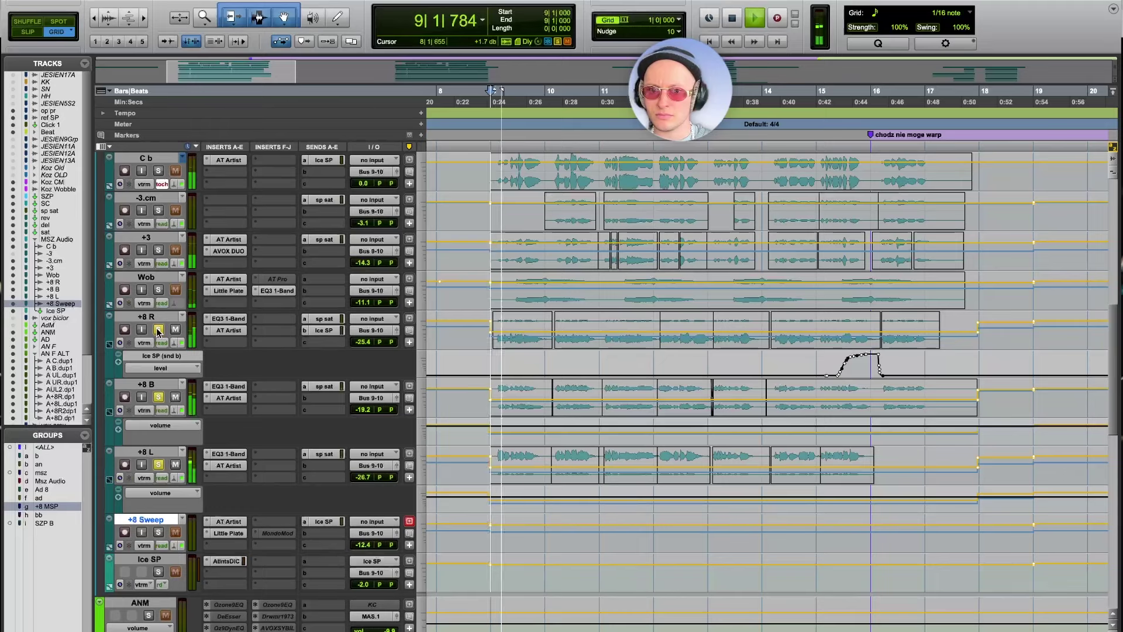
key("space")
Step: Solo only C b and play it from bar 9, and replay the section with +3 added to the solo
left_click(158, 171, "super")
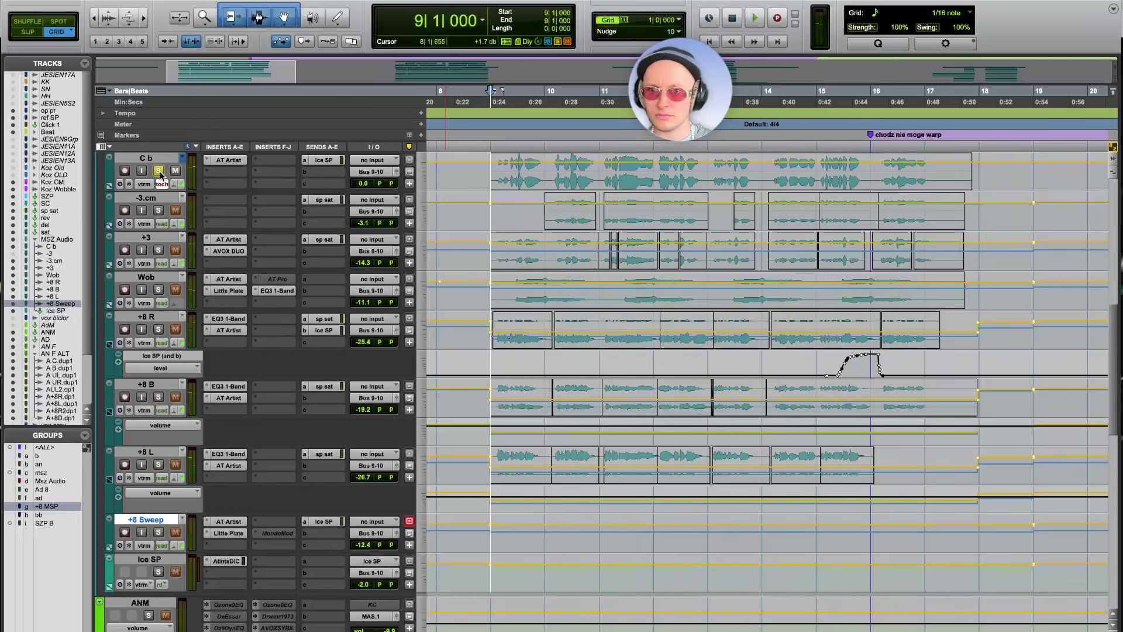
key("space")
key("space")
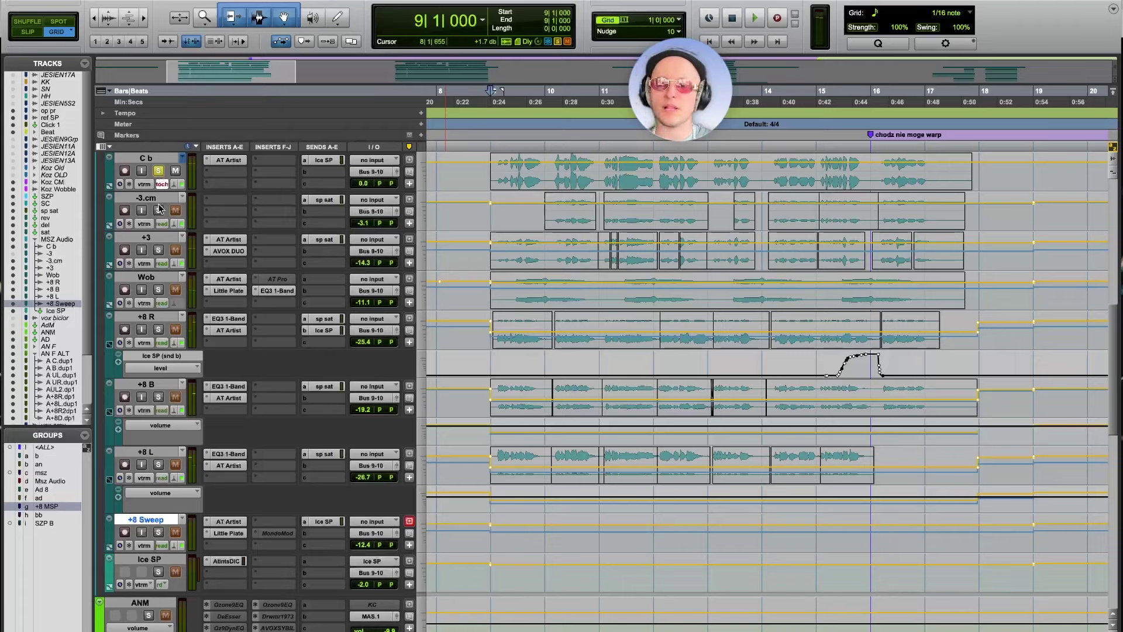
left_click(158, 250)
key("space")
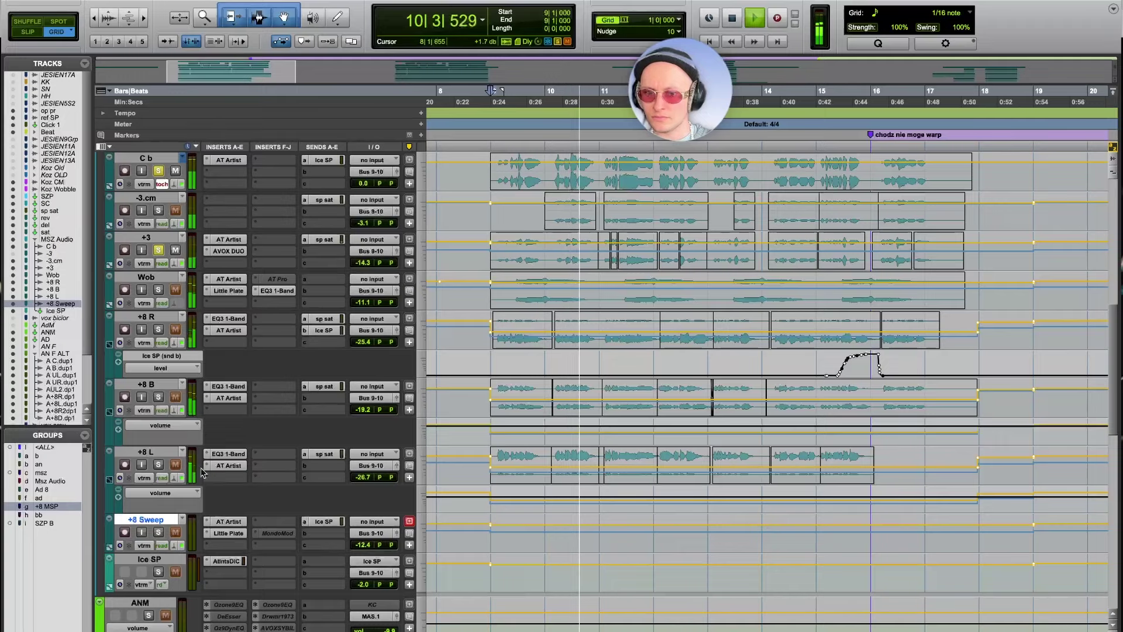
key("space")
Step: Solo the +8 Sweep track in the third vocal section and play it from bar 54
scroll(595, 466, "right", 5)
scroll(594, 465, "right", 15)
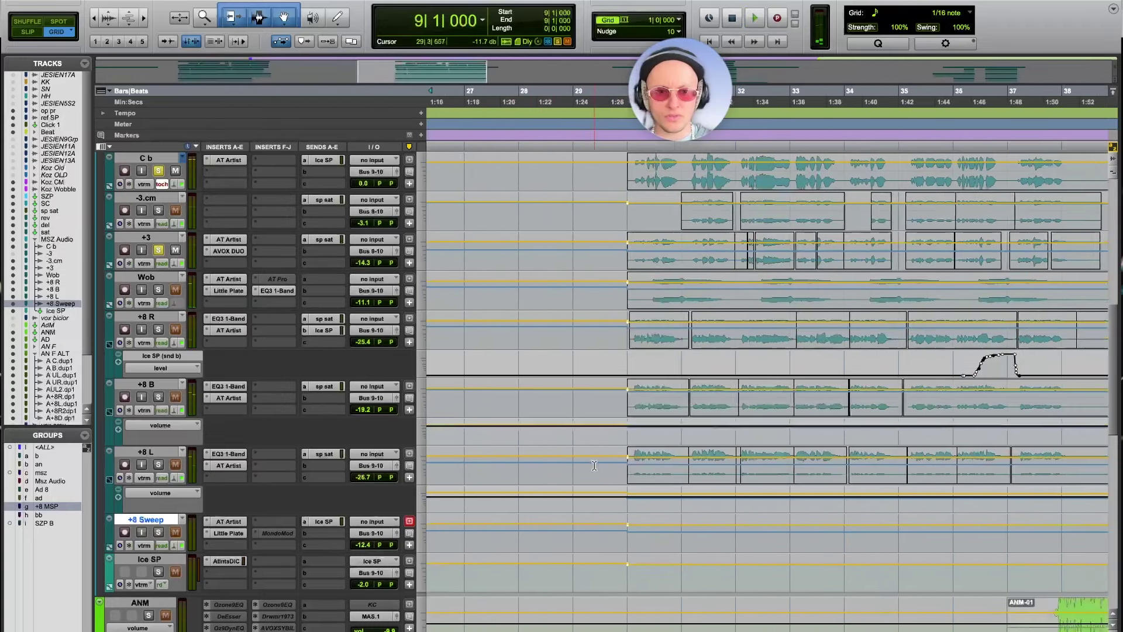
scroll(594, 465, "up", 1)
scroll(594, 465, "left", 1)
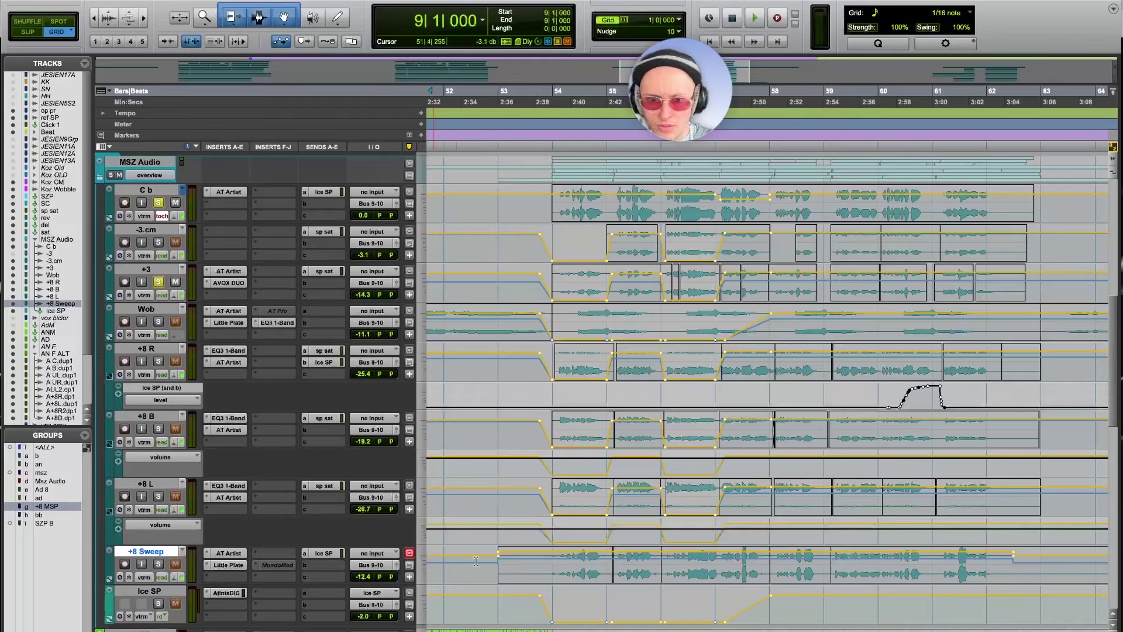
left_click(158, 564)
left_click(552, 561)
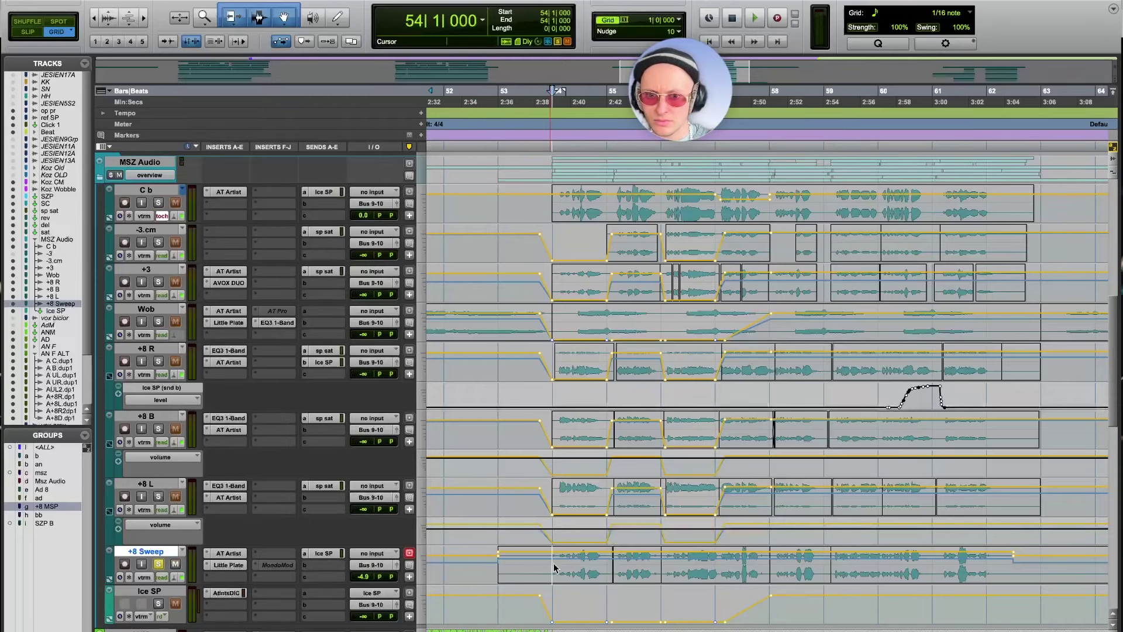
key("space")
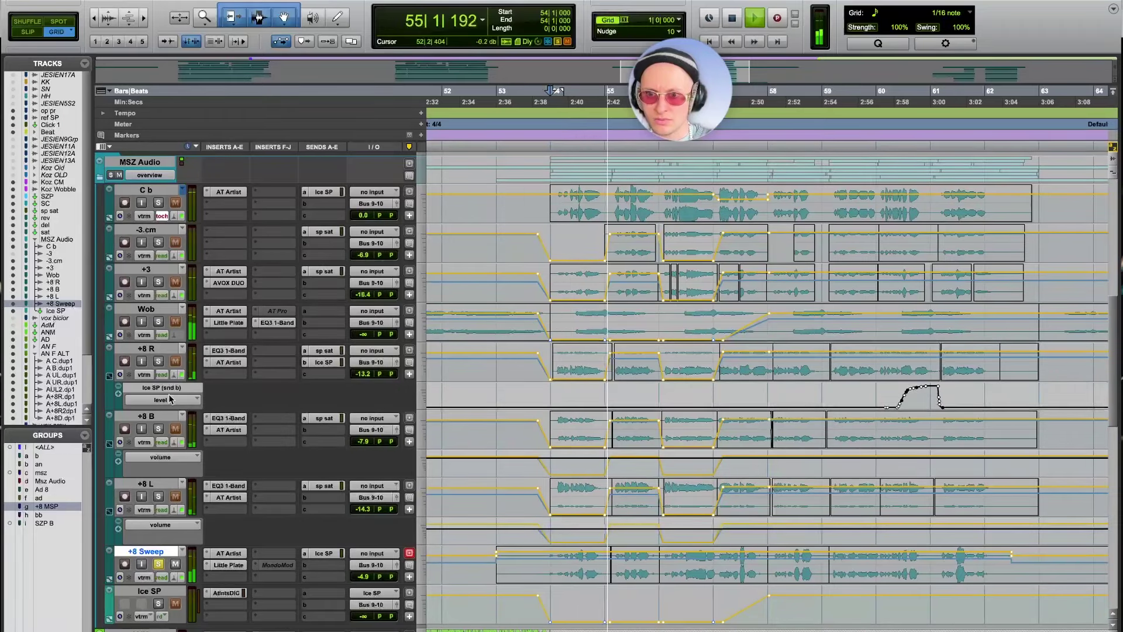
left_click(159, 428)
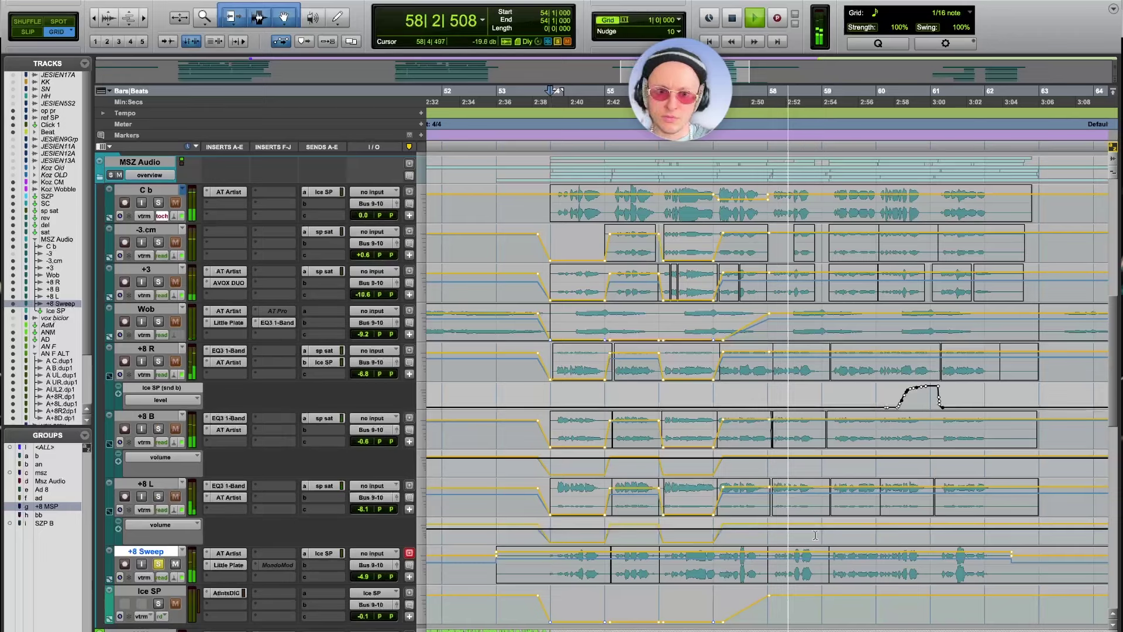
key("space")
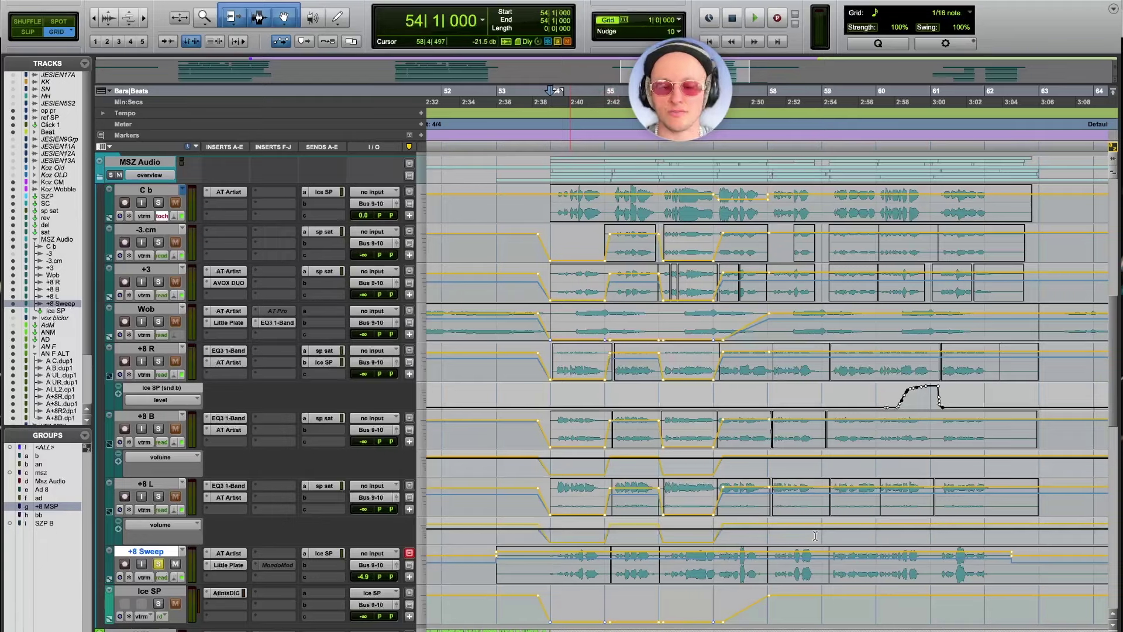
Step: Return to the Wob clip at bar 9, magnify it, switch to Slip mode and place the cursor at 9|2|817
scroll(709, 546, "right", 3)
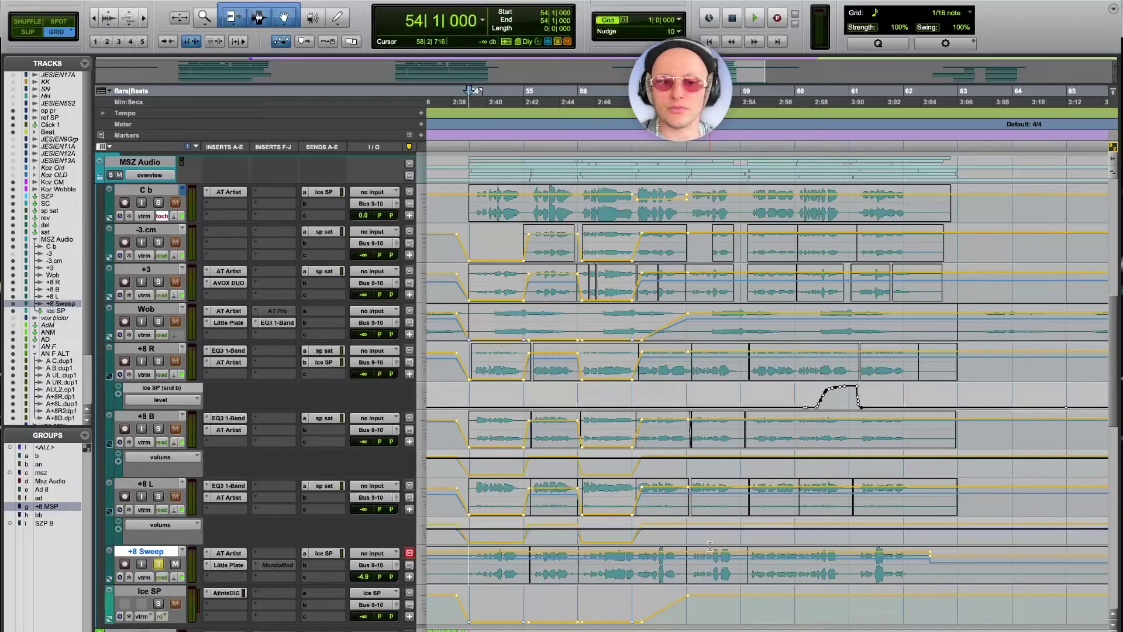
scroll(709, 546, "left", 3)
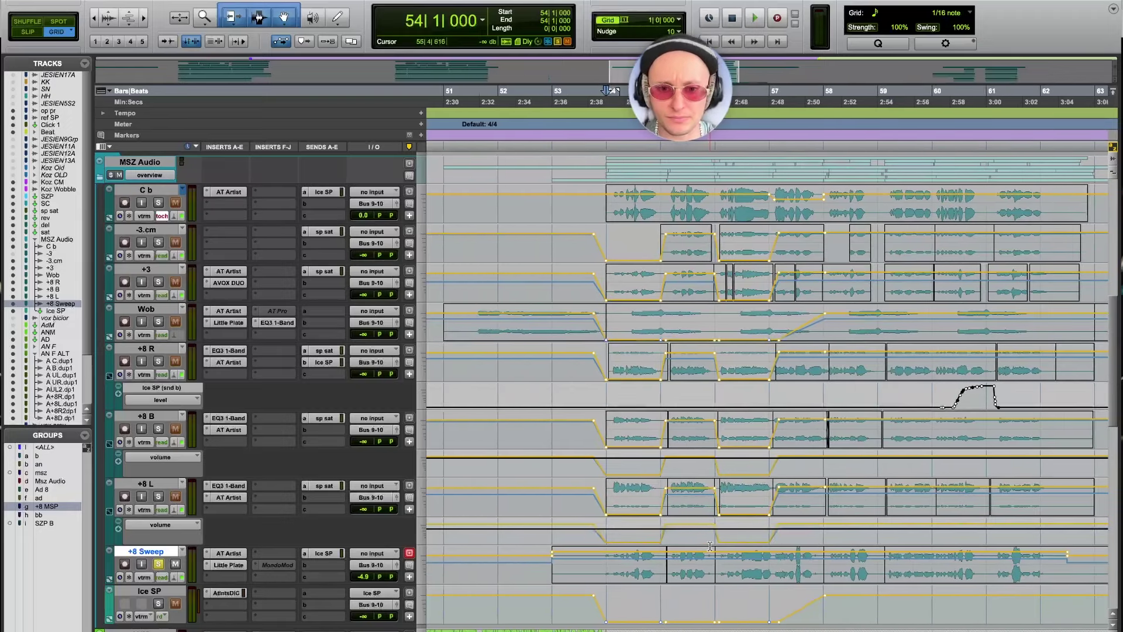
scroll(710, 545, "left", 1)
scroll(710, 545, "left", 15)
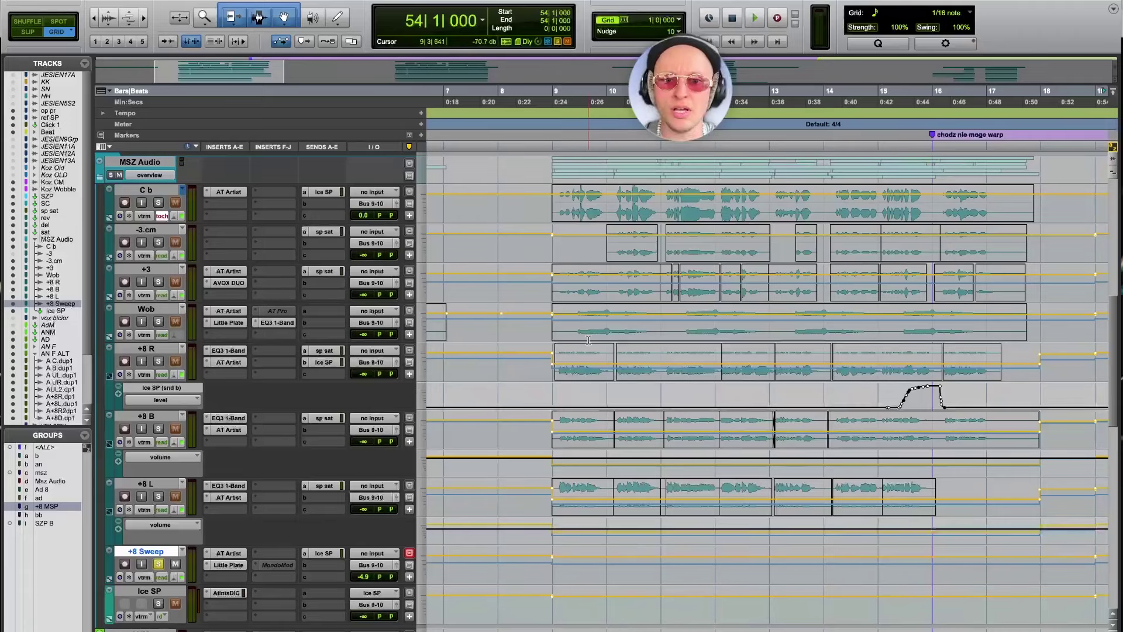
left_click(552, 335)
key("t")
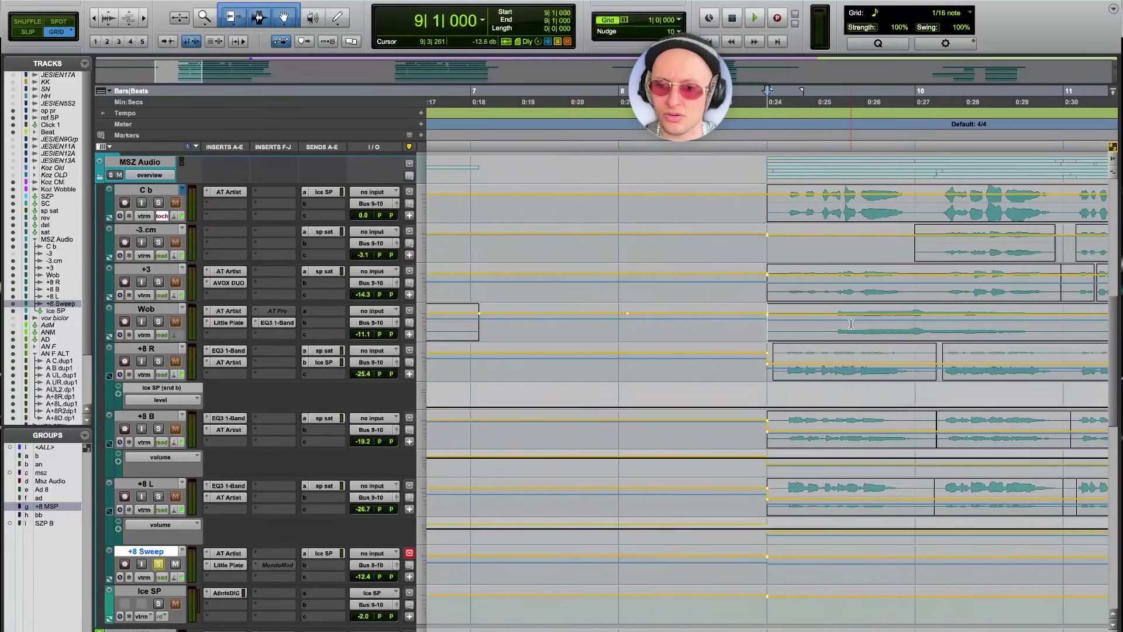
key("F2")
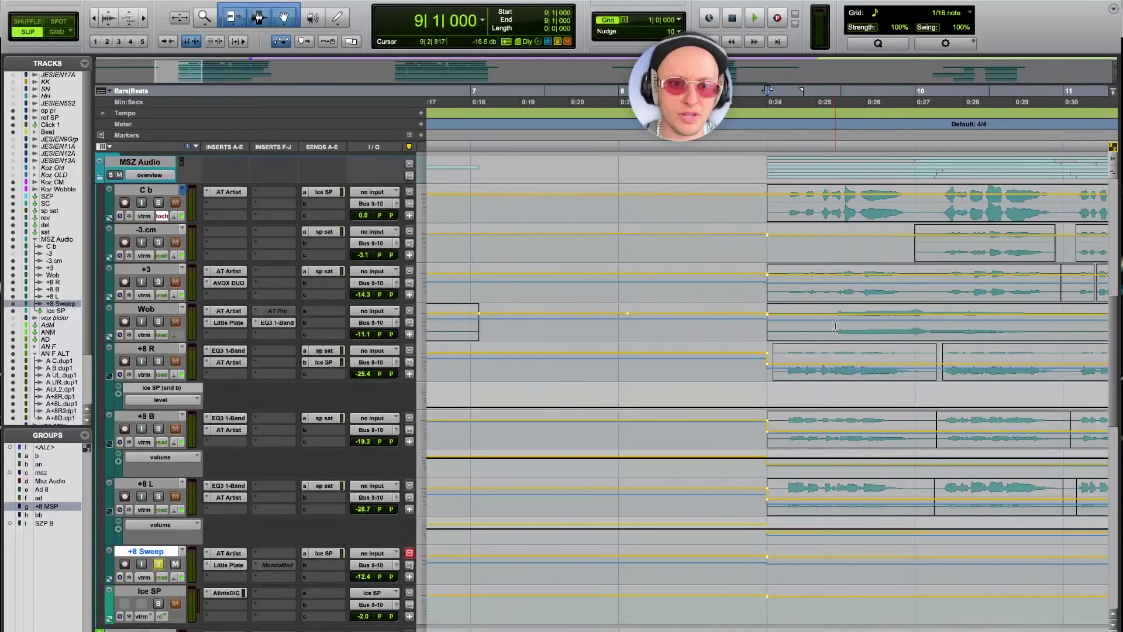
left_click(836, 326)
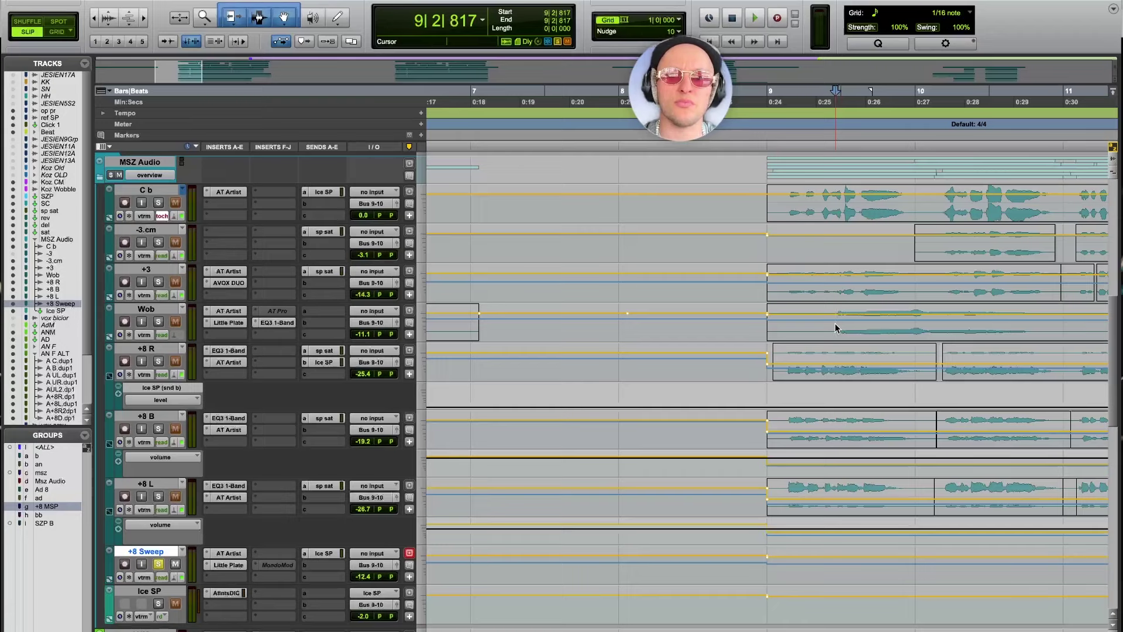
Step: Open the Wob track's Auto-Tune Artist, solo Wob alone, and reposition the plug-in window so the tracks stay accessible
left_click(228, 311)
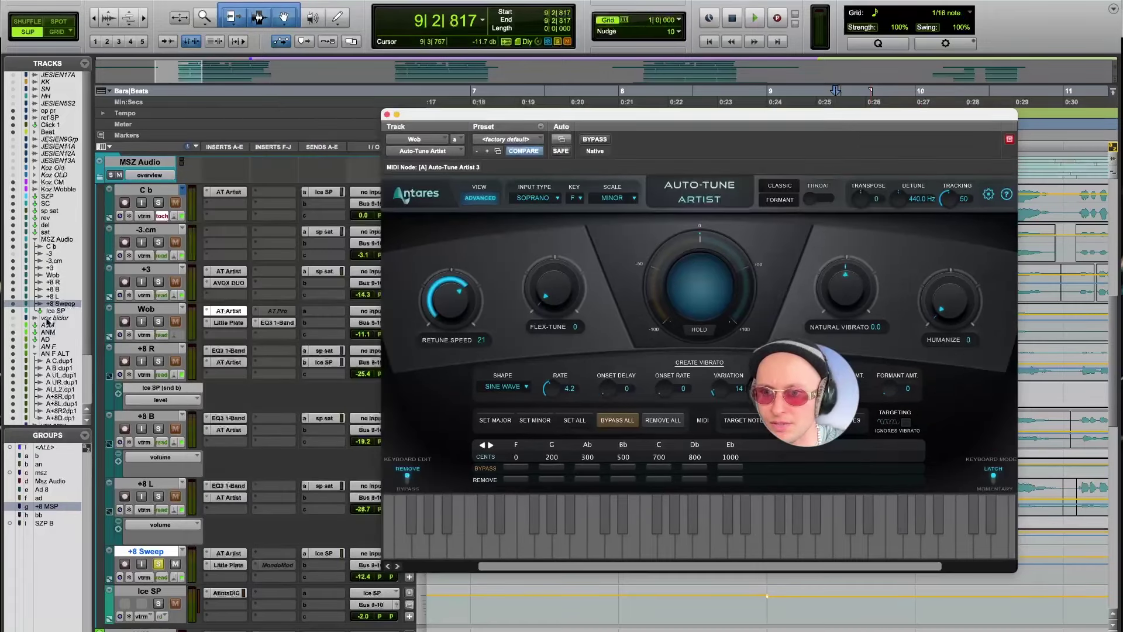
left_click(158, 321)
left_click_drag(538, 116, 303, 120)
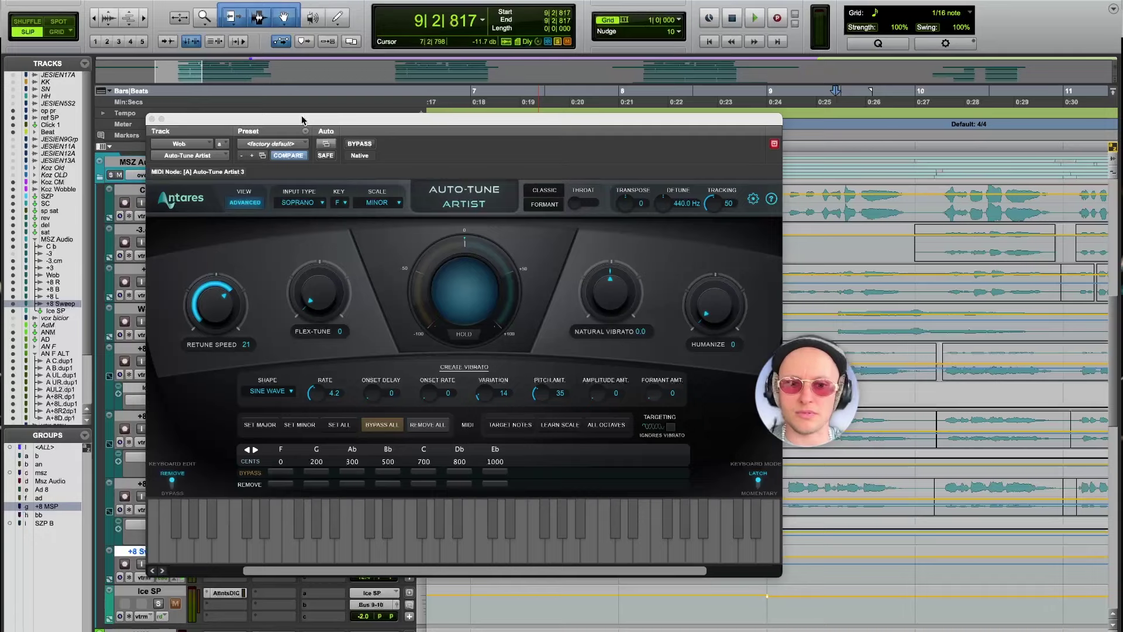
left_click_drag(302, 120, 361, 121)
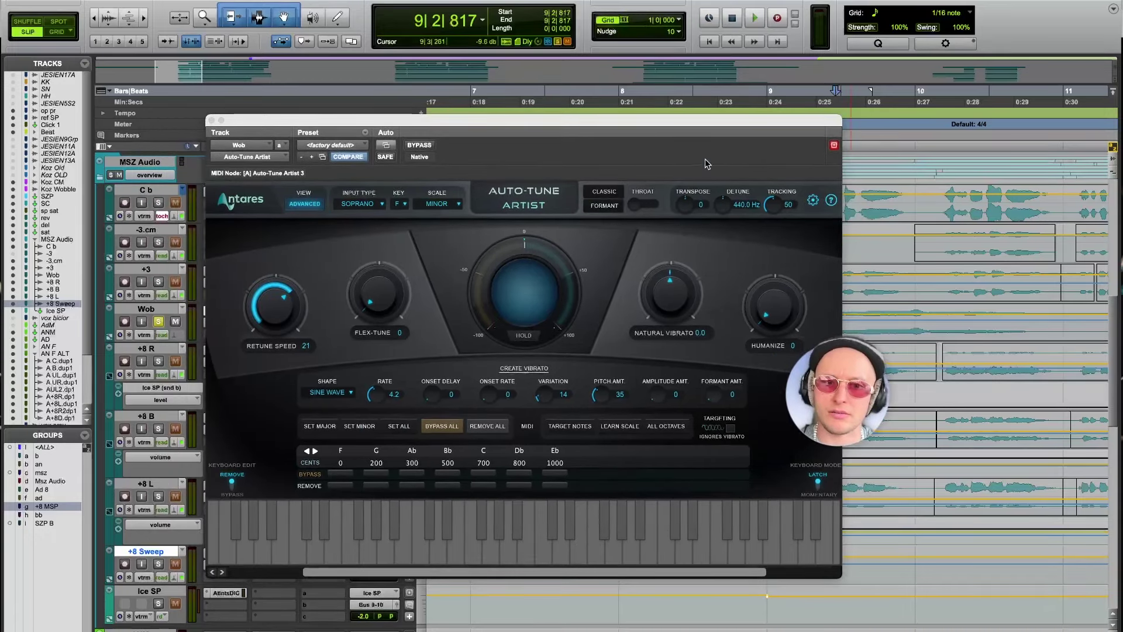
left_click_drag(697, 124, 726, 108)
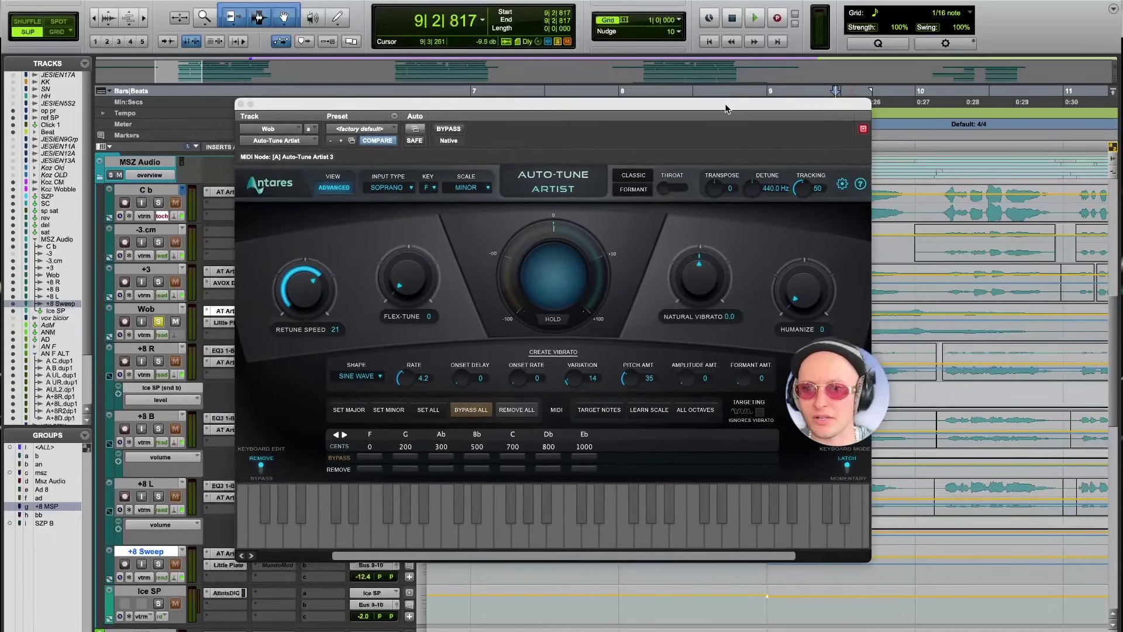
Step: Play the soloed Wob track and set the Auto-Tune Artist vibrato shape to No Vibrato
key("space")
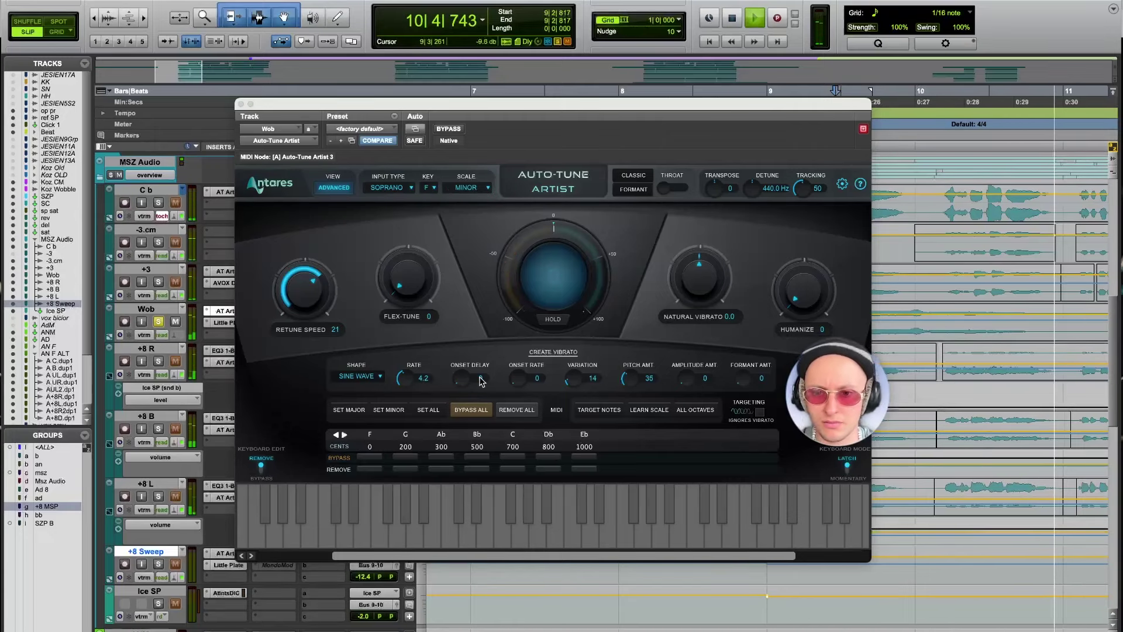
left_click(358, 376)
left_click(365, 391)
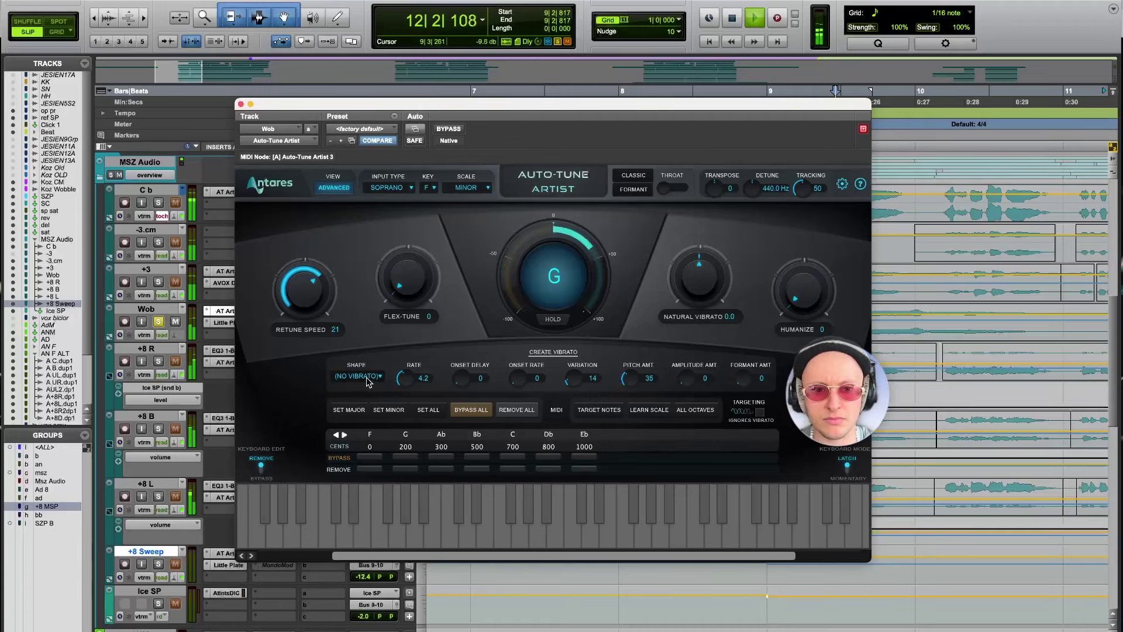
Step: Set the vibrato shape of Wob's Auto-Tune Artist to Sine Wave and audition the track from 9|2|817
left_click(368, 379)
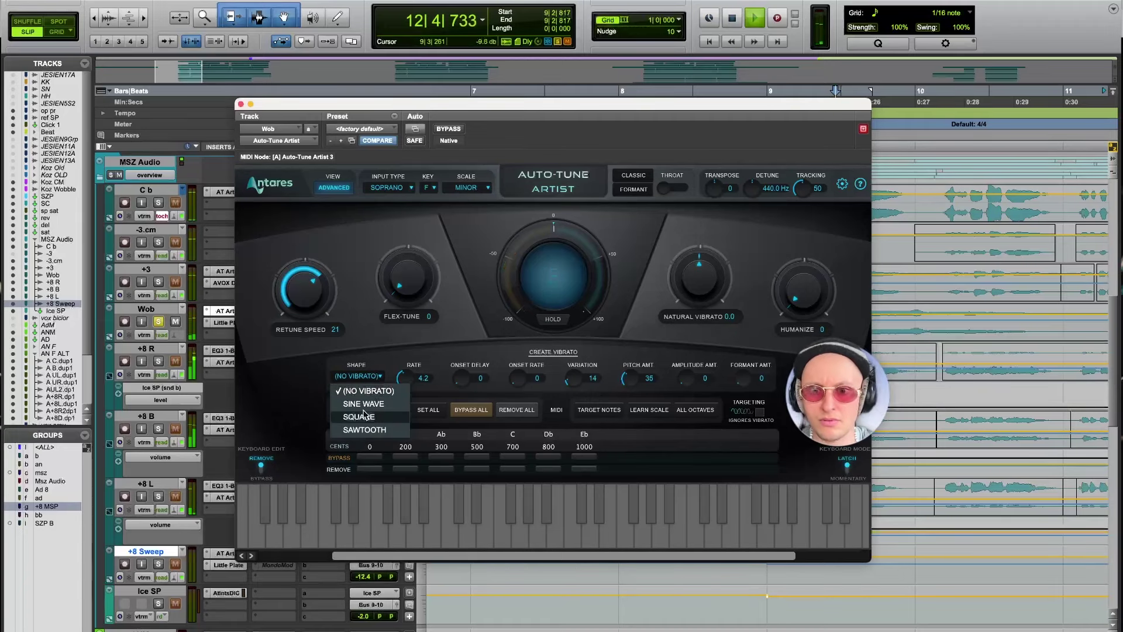
left_click(375, 405)
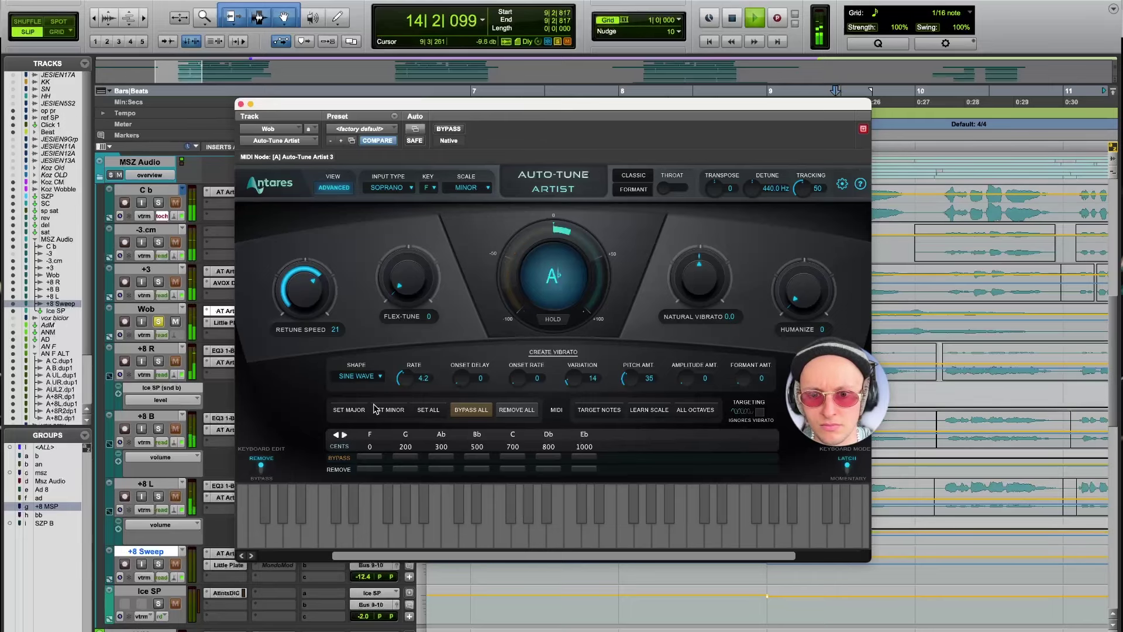
key("space")
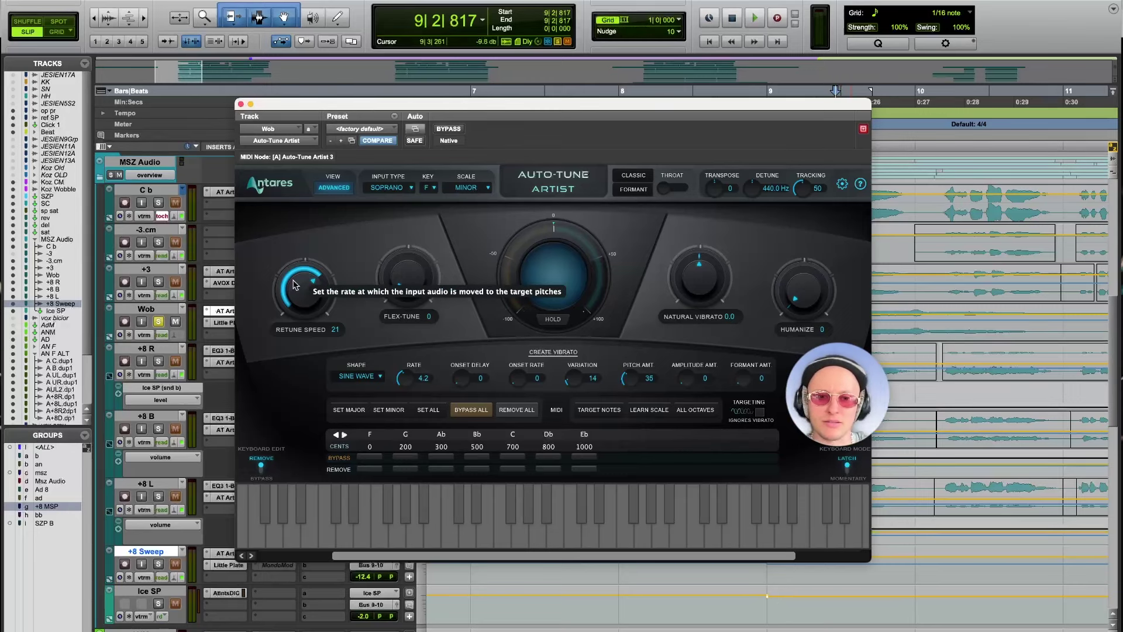
mouse_move(294, 285)
left_mouse_down()
mouse_move(293, 195)
mouse_move(295, 281)
left_mouse_up()
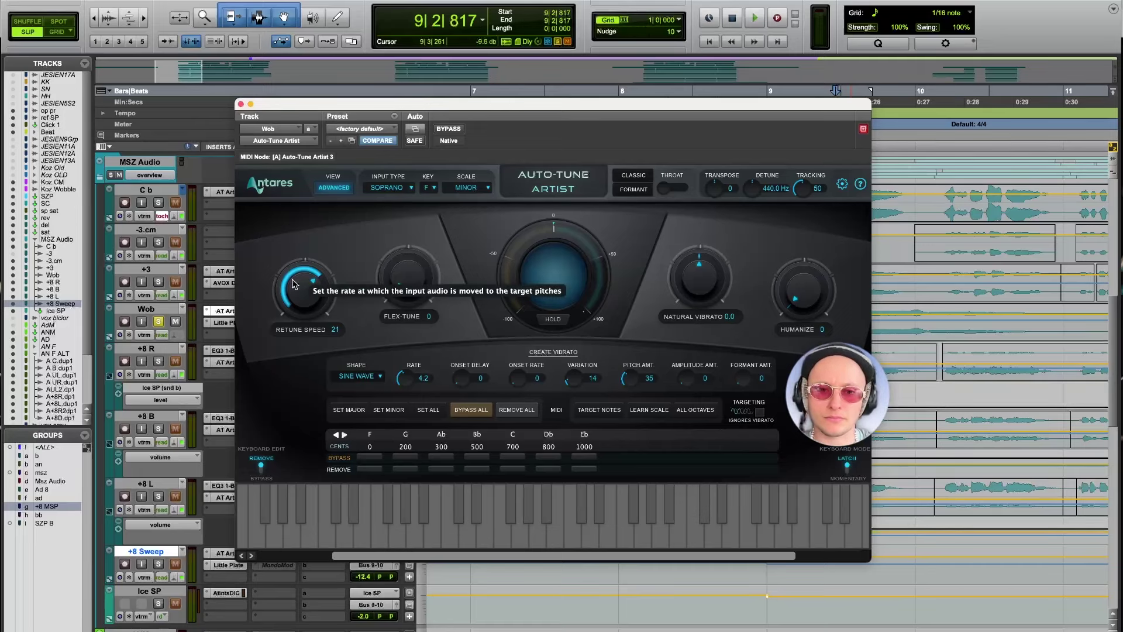
key("space")
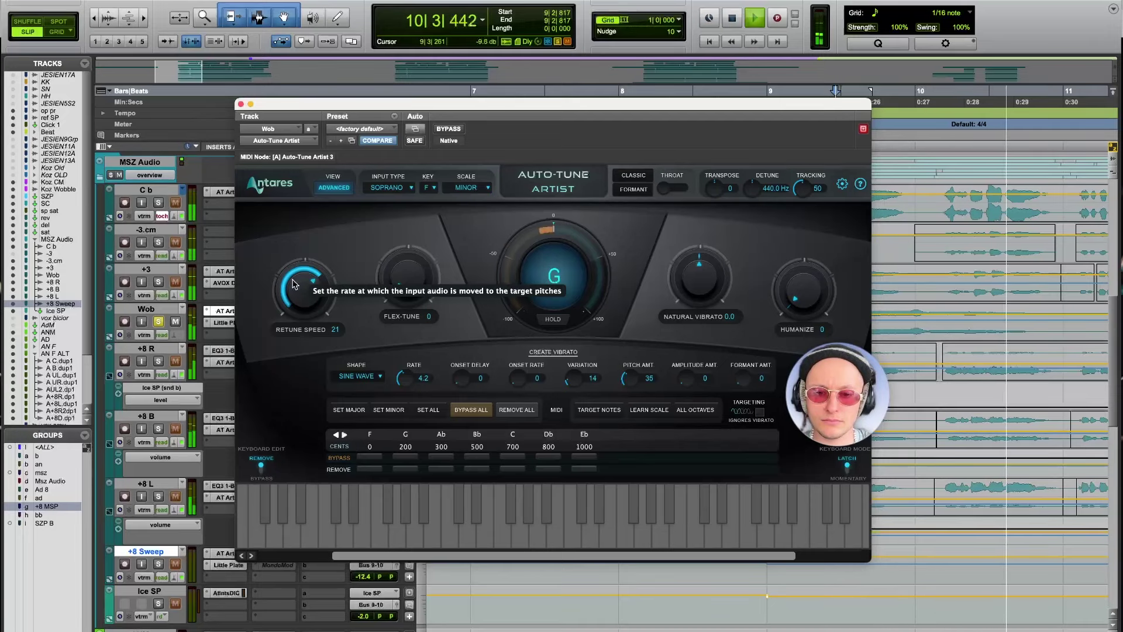
key("space")
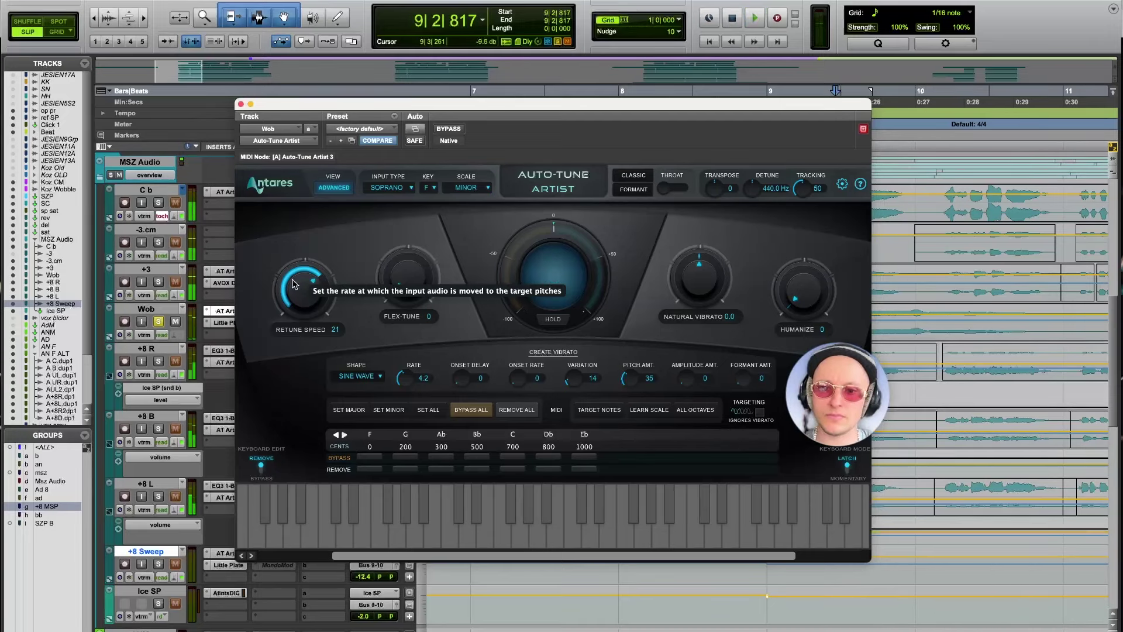
Step: Try the Square and Sawtooth vibrato shapes on Wob while playing the track
left_click(365, 377)
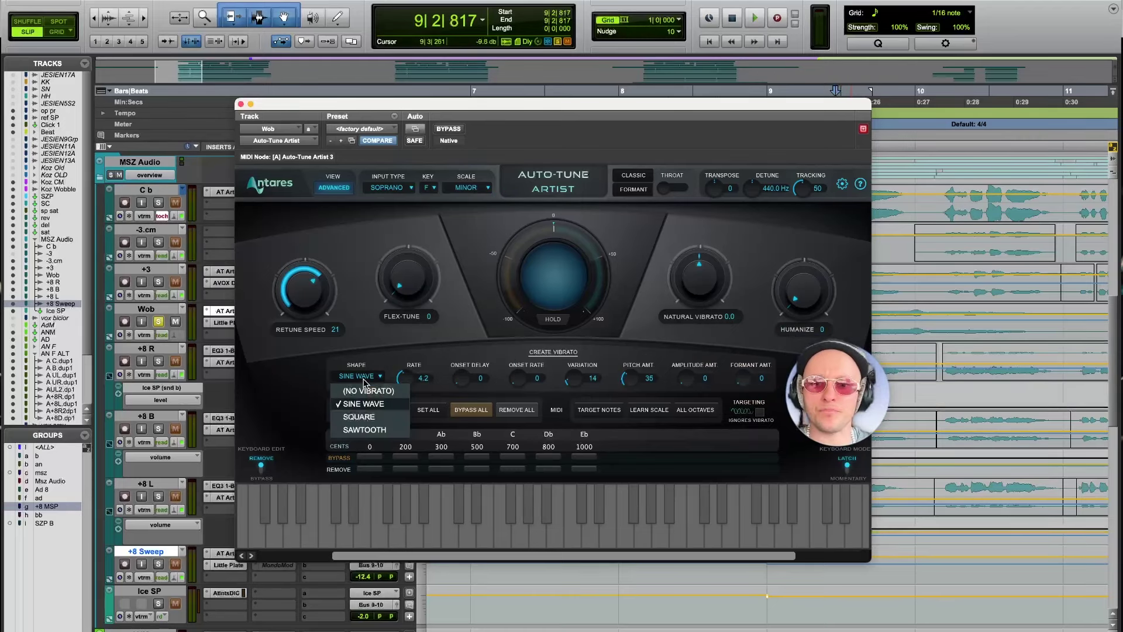
left_click(368, 416)
key("space")
left_click(359, 377)
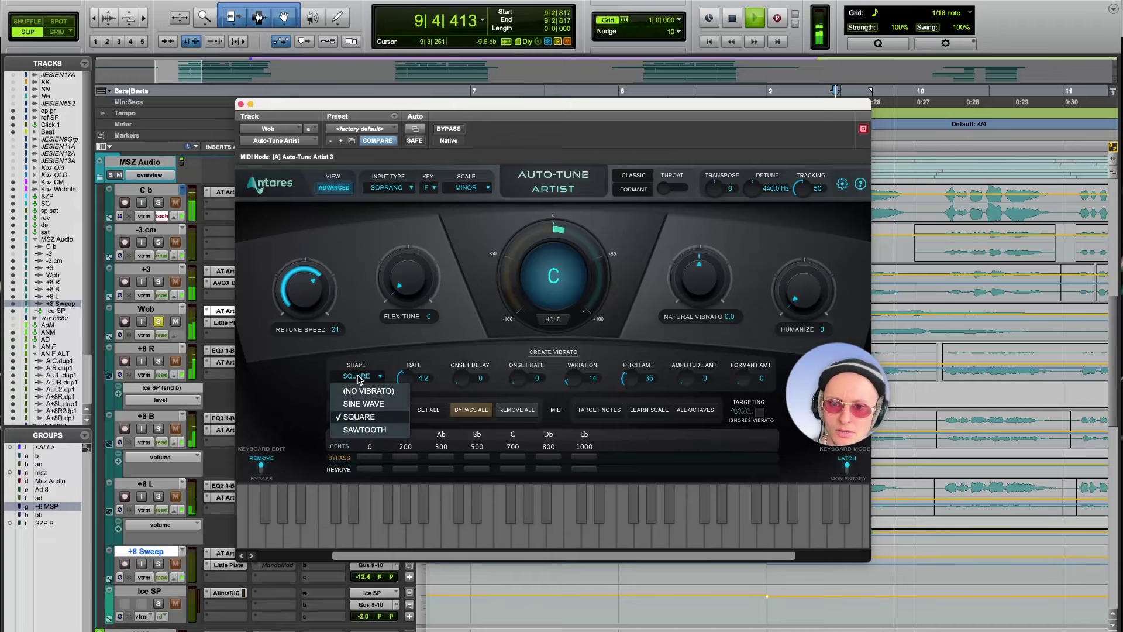
left_click(364, 431)
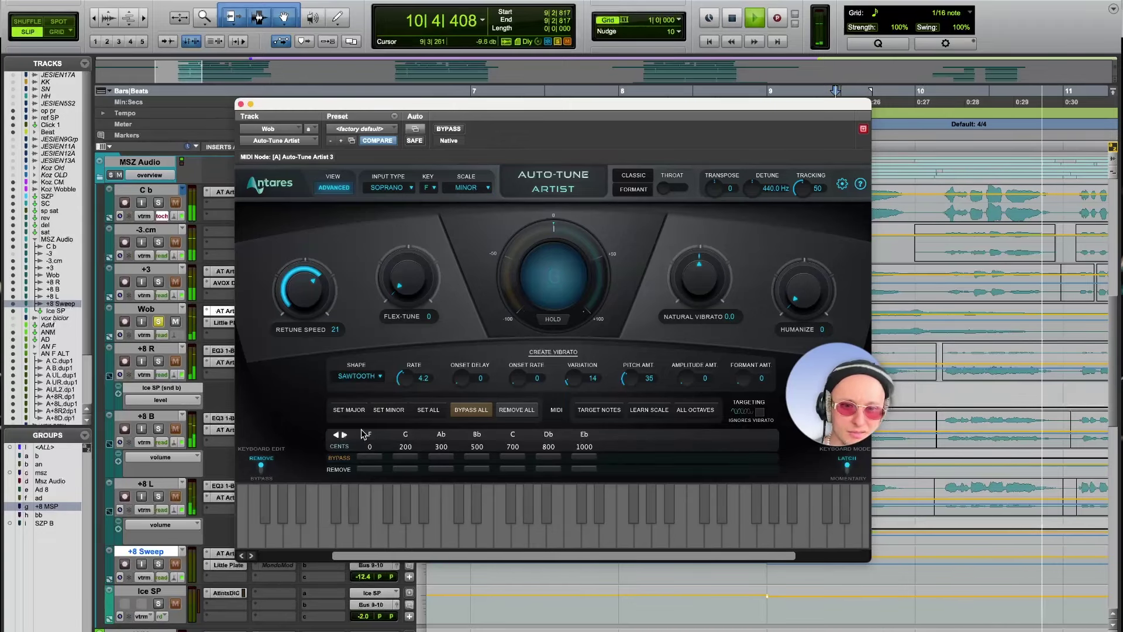
Step: Return Wob's vibrato shape to Sine Wave and replay the vocal from 9|2|817
left_click(358, 376)
left_click(364, 408)
key("space")
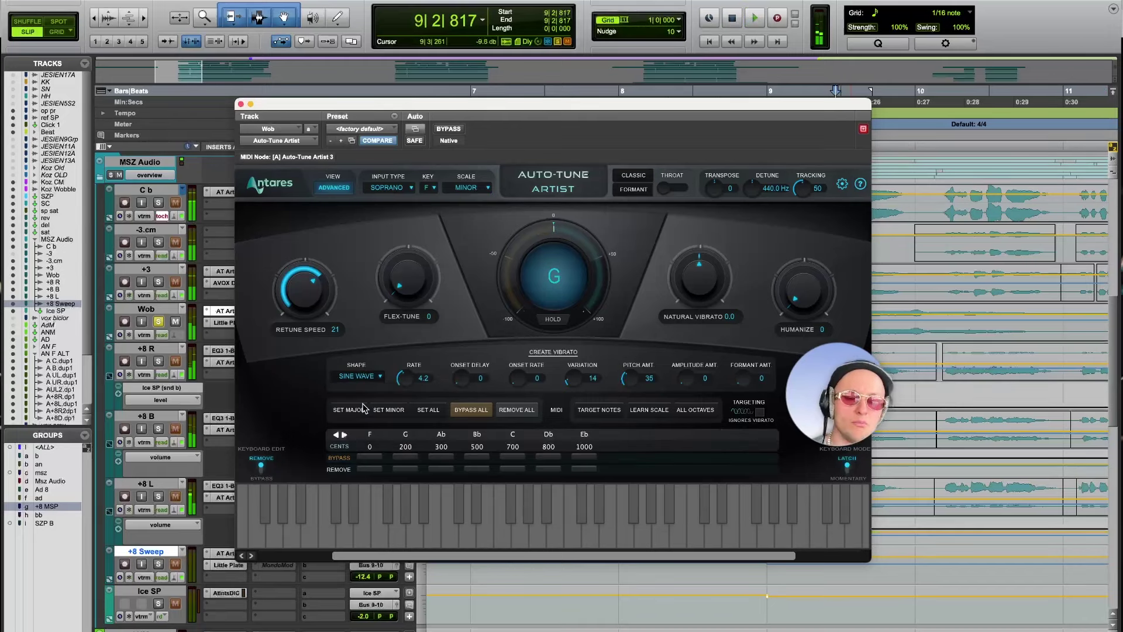
key("space")
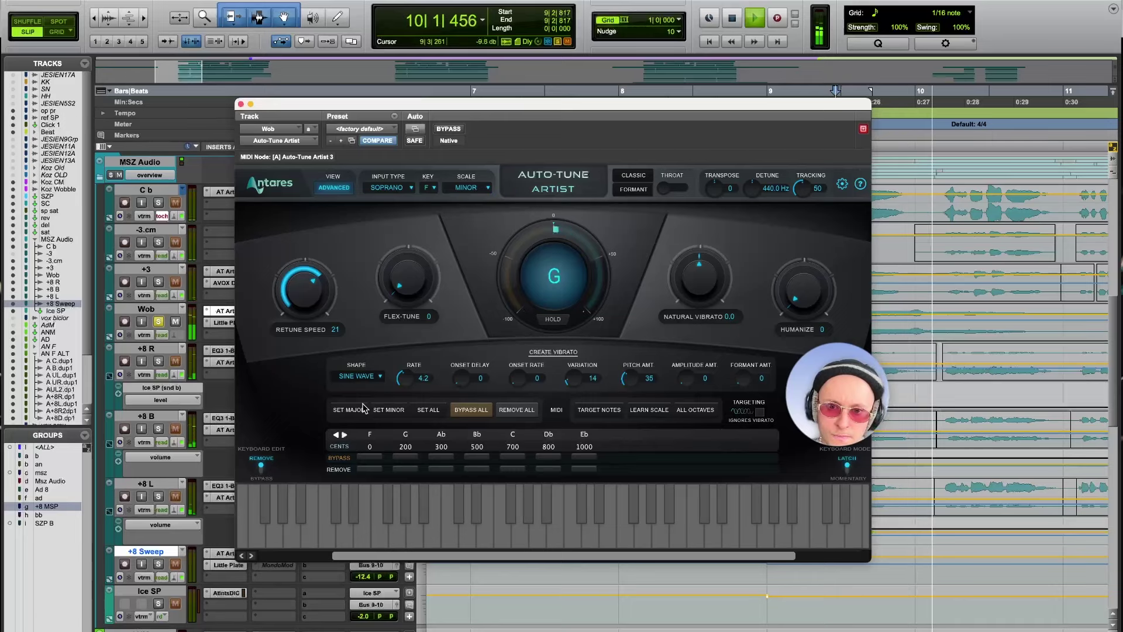
key("space")
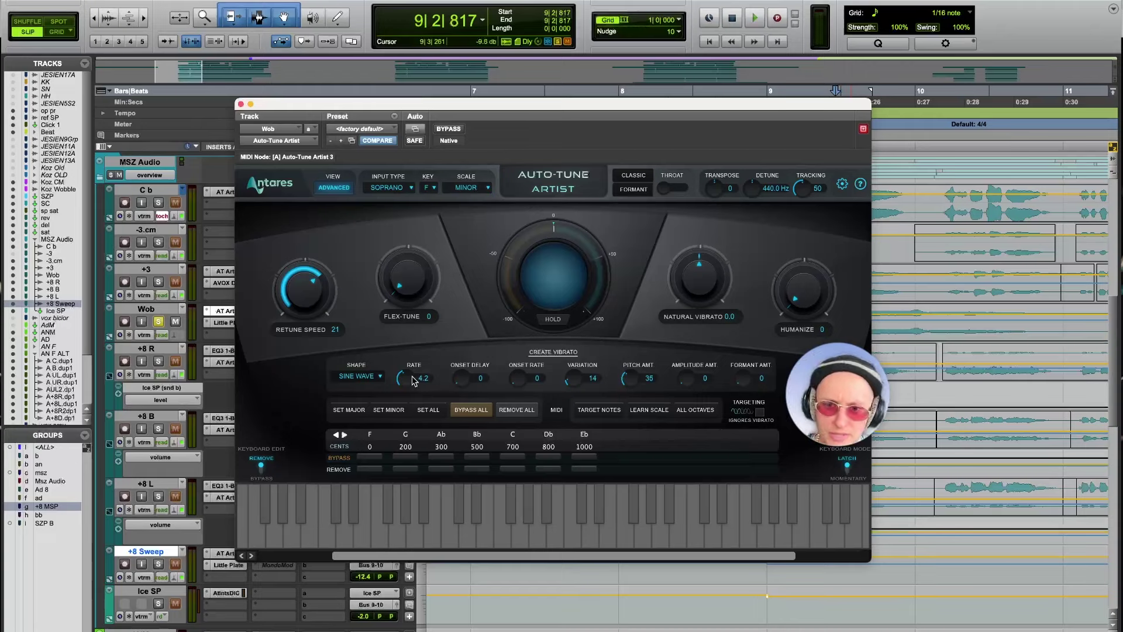
Step: Set the vibrato pitch amount to 36 while playing Wob, and close Auto-Tune Artist
key("space")
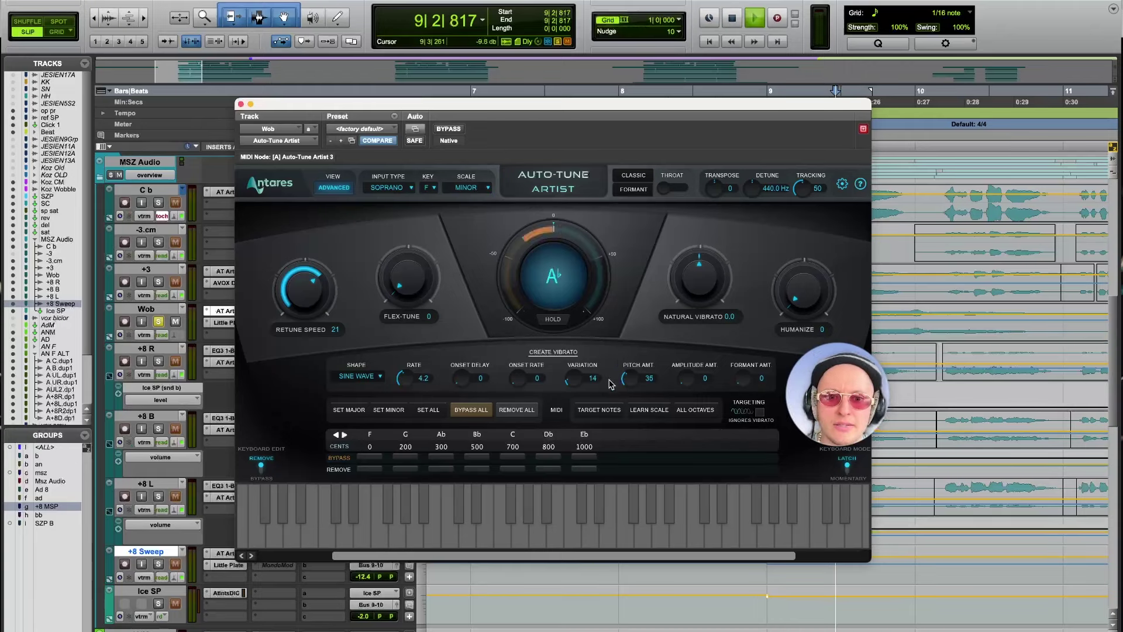
left_click_drag(615, 277, 618, 377)
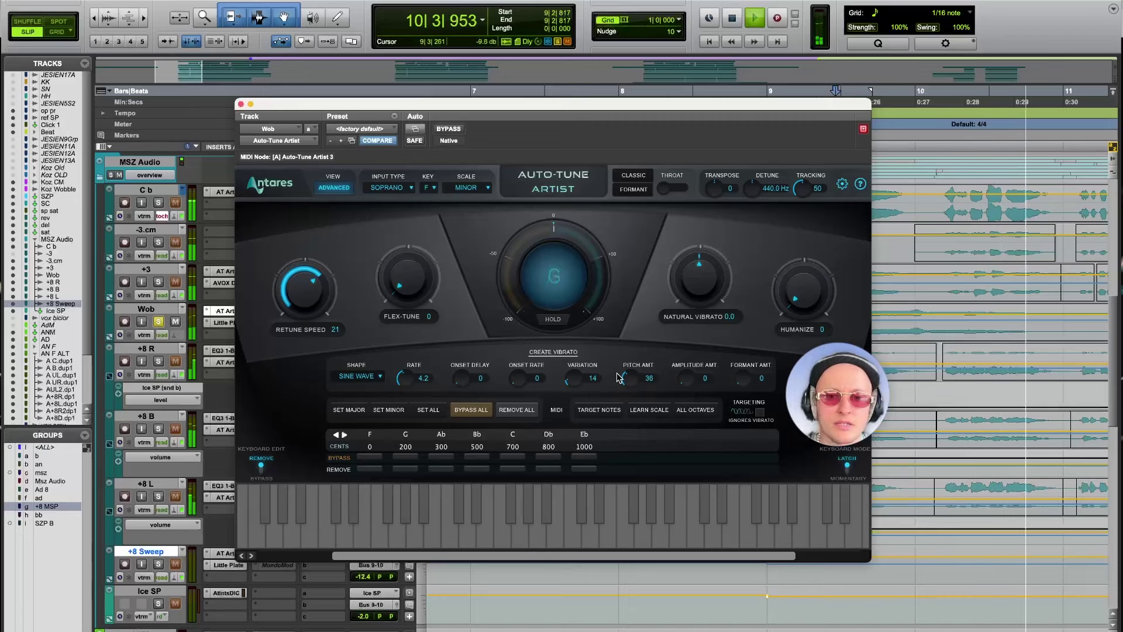
key("space")
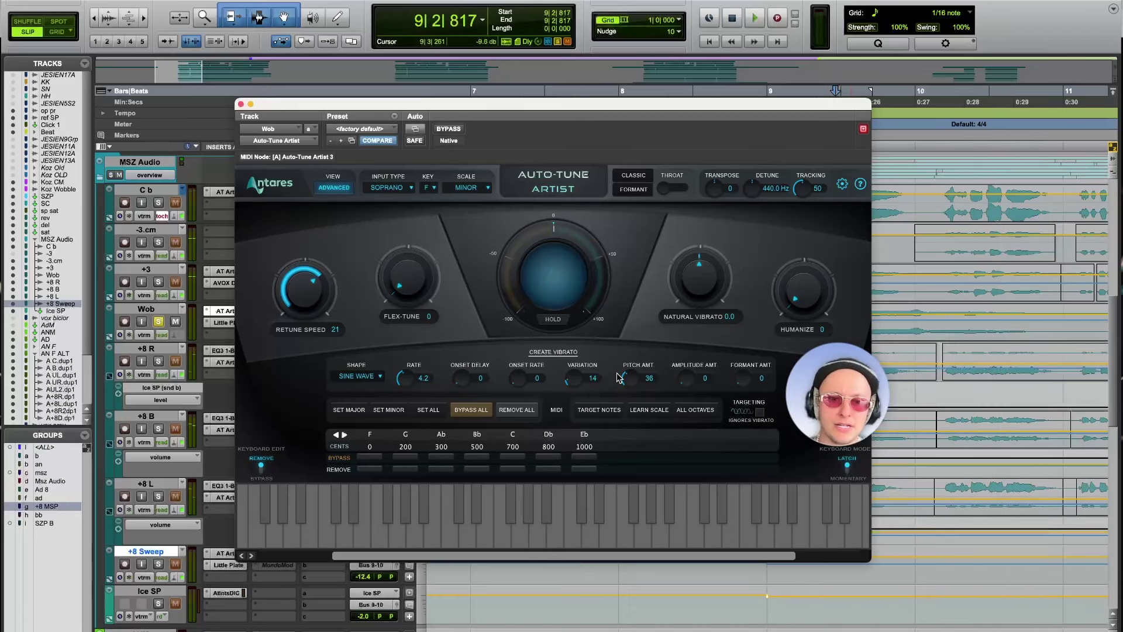
left_click(242, 104)
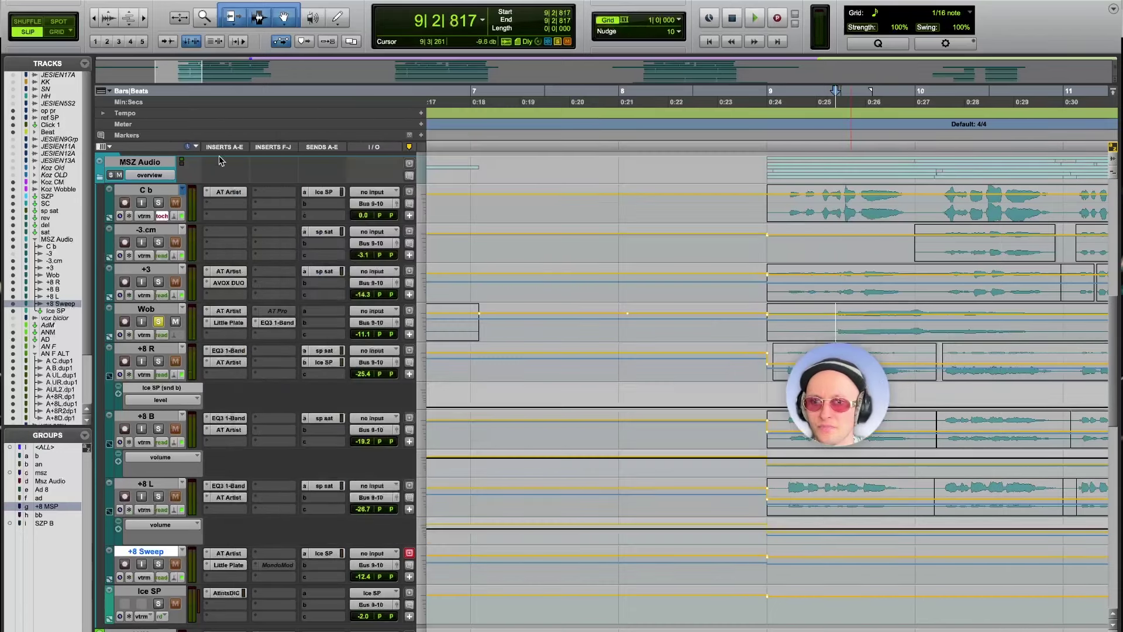
Step: Reopen Wob's Auto-Tune Artist, set the vibrato shape to No Vibrato, and move the plug-in window off the insert columns
left_click(230, 311)
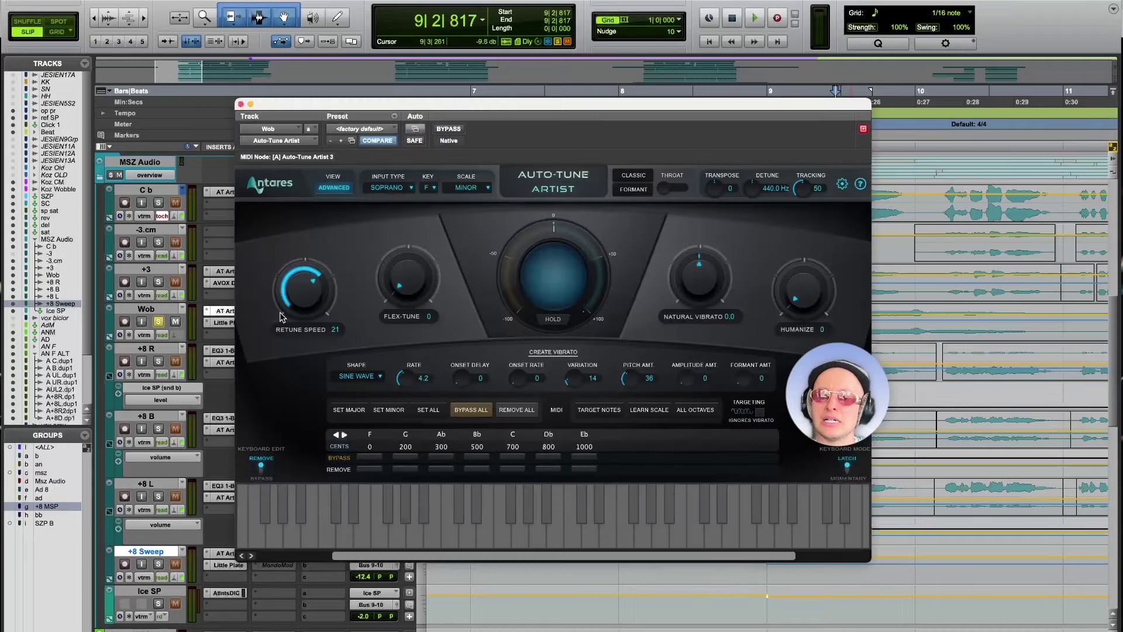
left_click(358, 377)
left_click(357, 384)
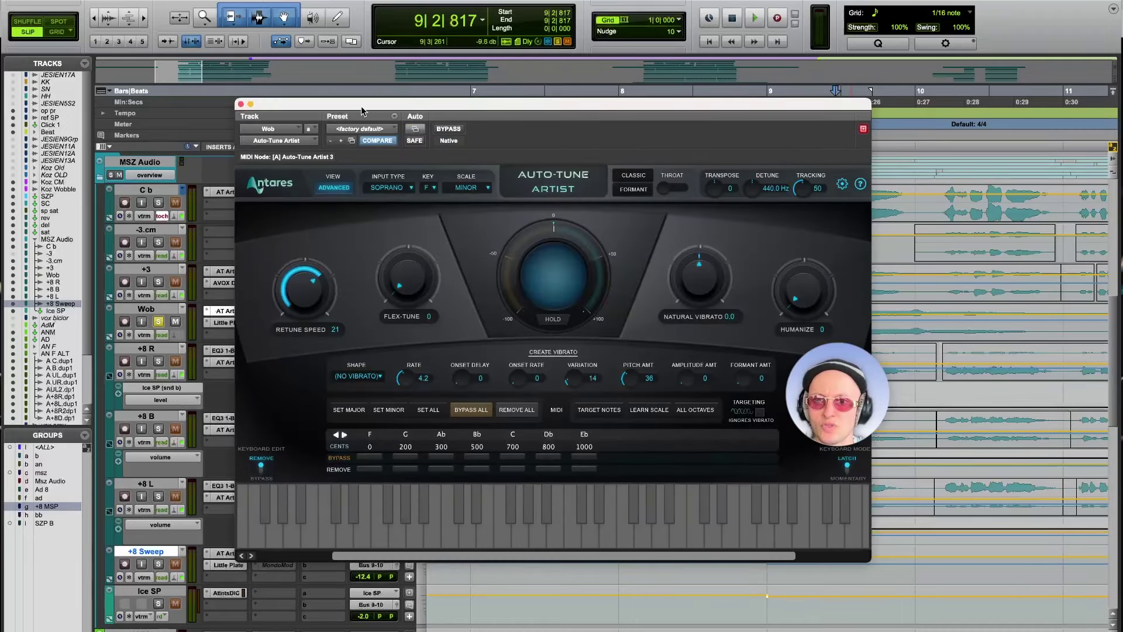
left_click_drag(362, 111, 688, 104)
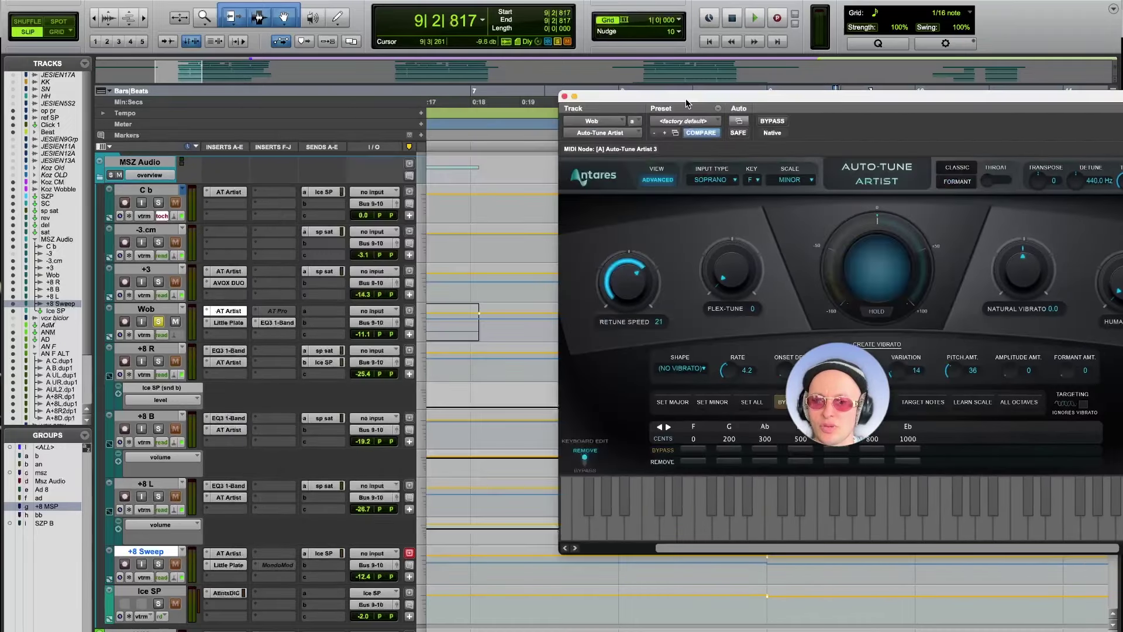
Step: Replace Wob's inactive AT Pro insert with AIR Chorus, set its mix to 100%, and audition it
left_click(257, 311)
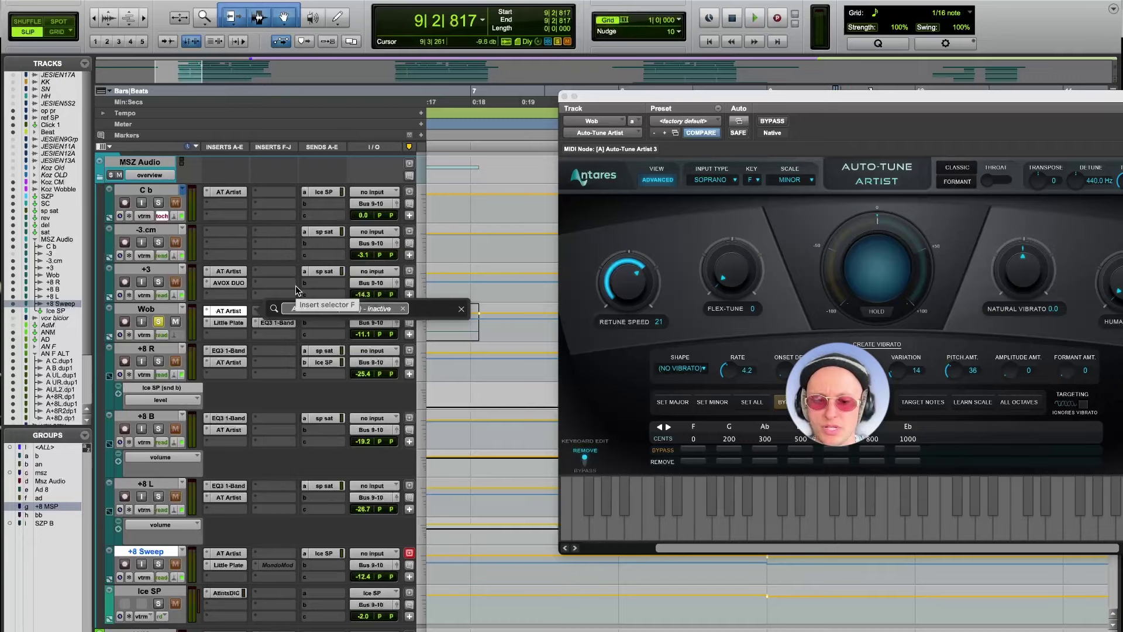
type("chor")
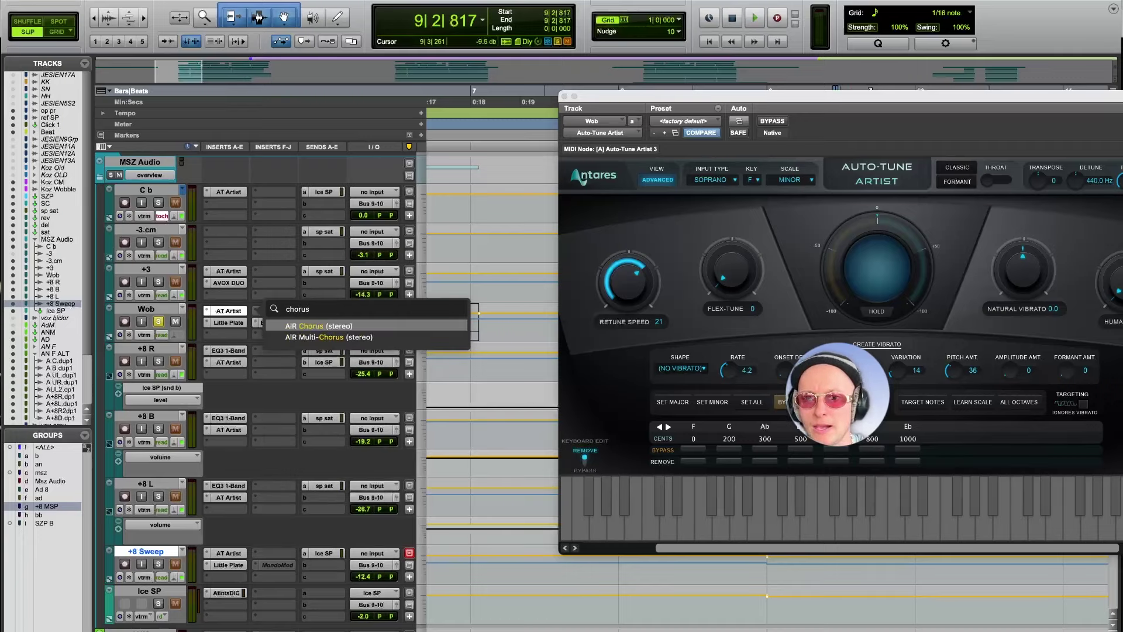
type("us")
key("Return")
left_click_drag(680, 107, 562, 108)
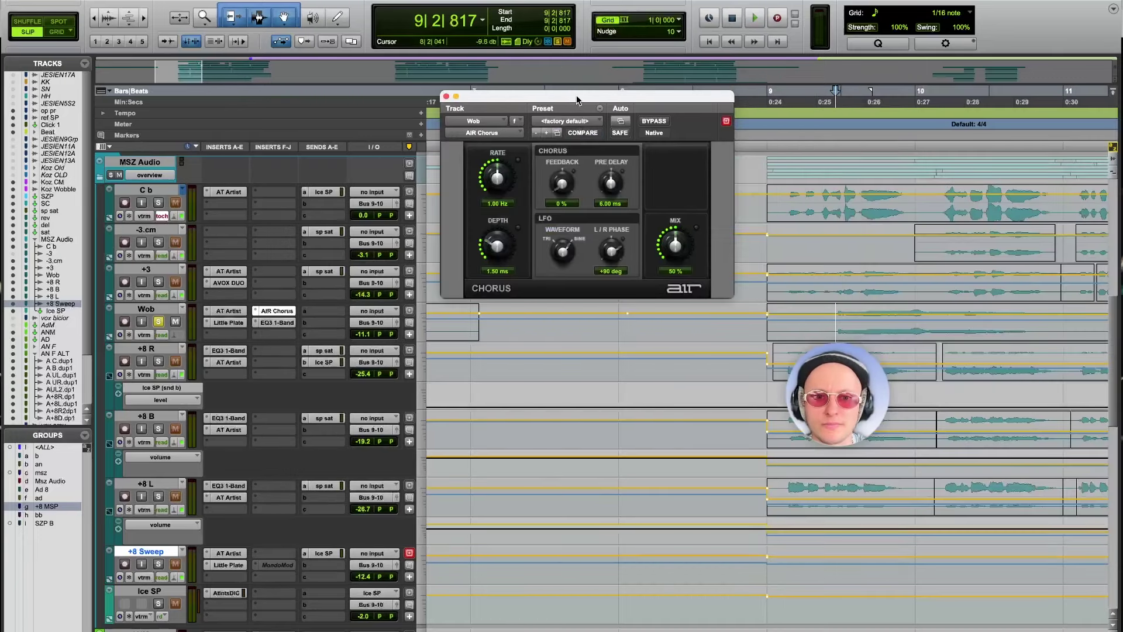
left_click_drag(676, 248, 676, 222)
key("space")
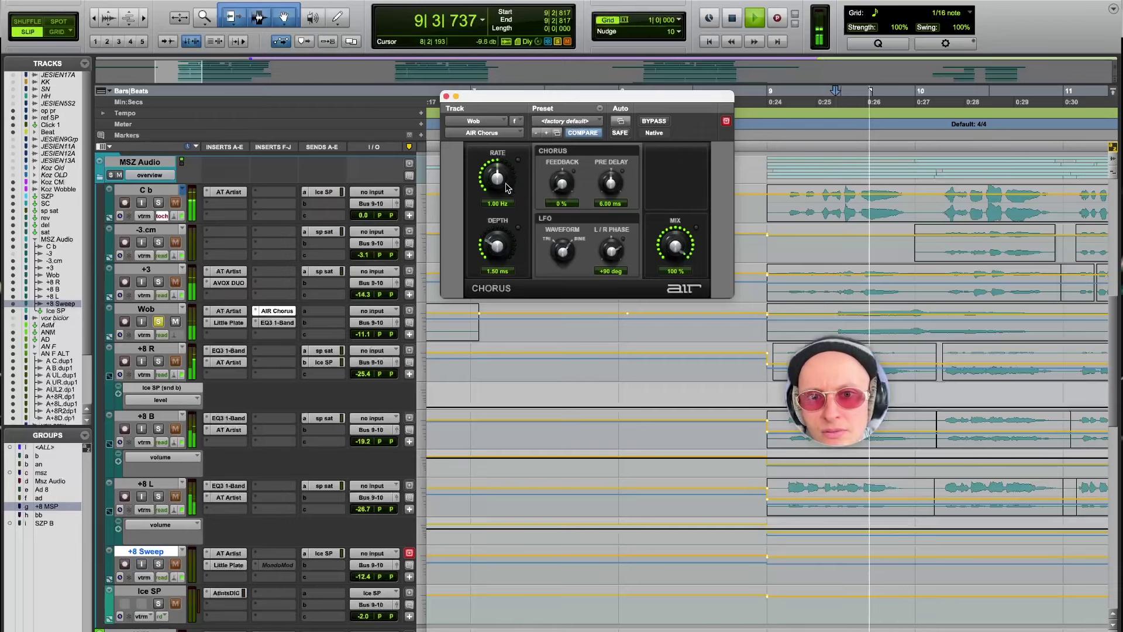
key("space")
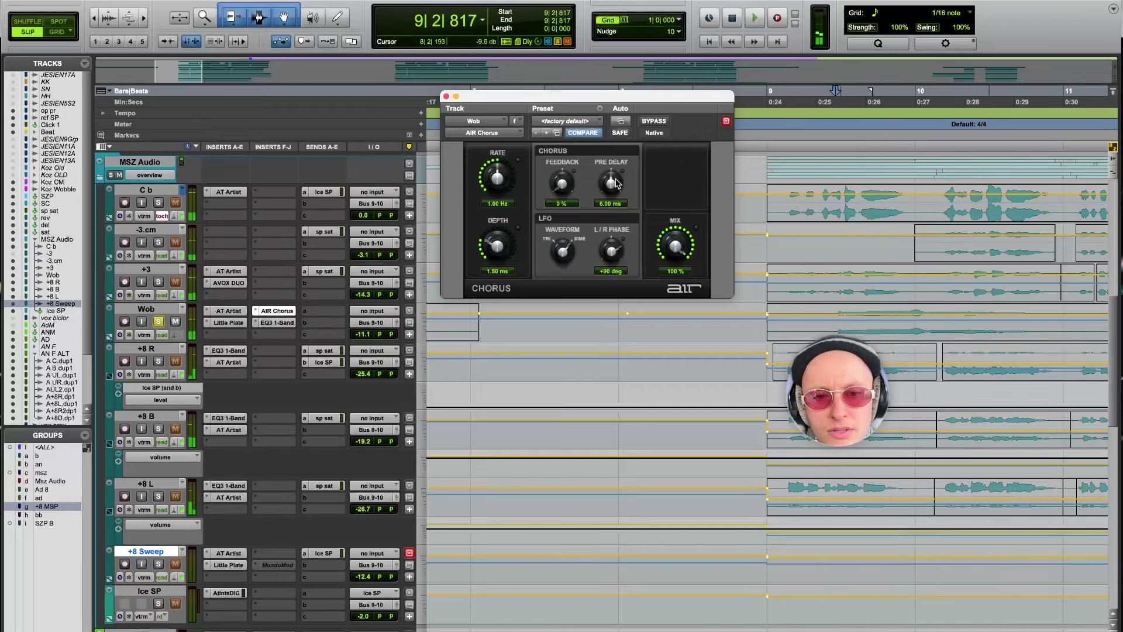
Step: Adjust the AIR Chorus during playback to a rate of 3.63 Hz and a depth of 2.46 ms
key("space")
left_click_drag(497, 246, 497, 220)
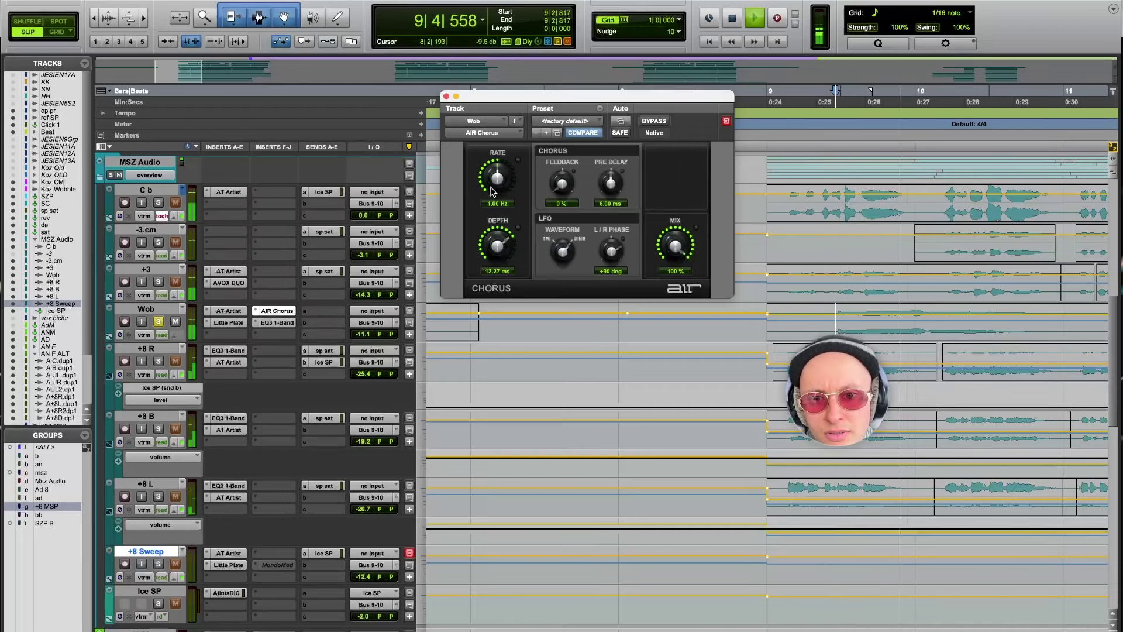
left_click_drag(497, 176, 490, 137)
left_click_drag(497, 179, 497, 186)
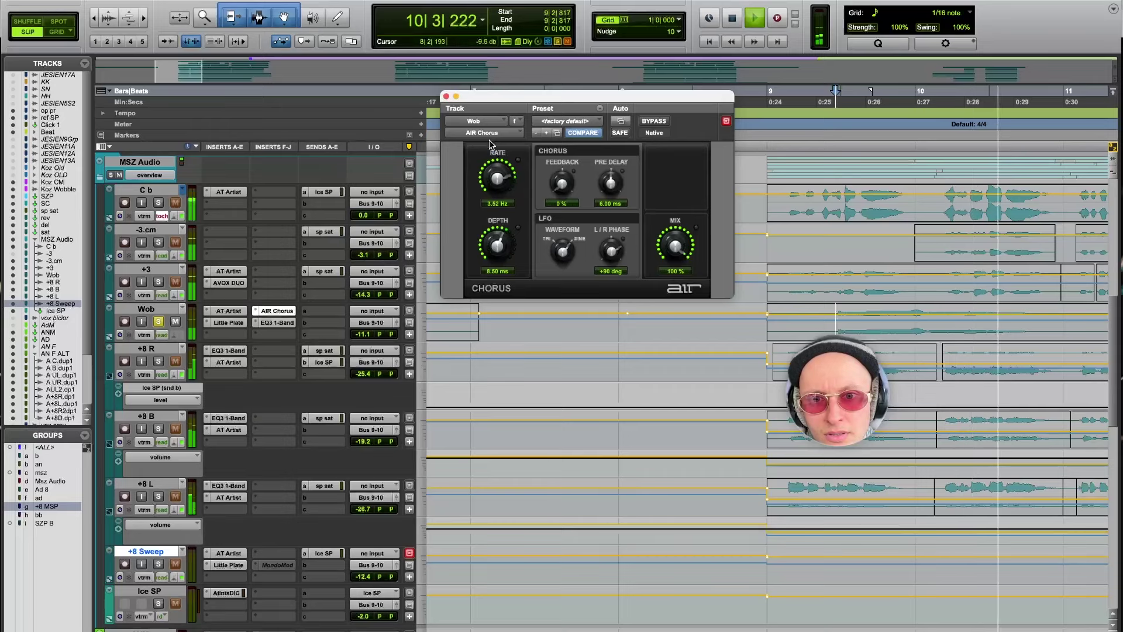
left_click_drag(497, 237, 499, 250)
key("space")
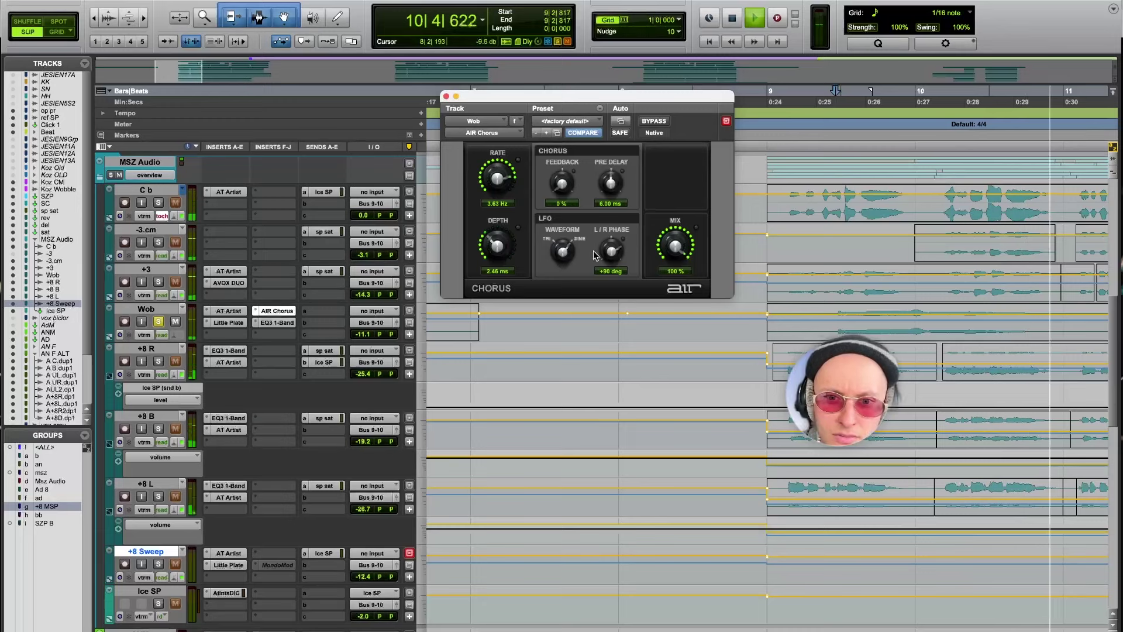
Step: Set the chorus L/R phase to 0 deg, depth to 1.95 ms and rate to 4.57 Hz, and stop playback
left_click_drag(610, 252, 608, 291)
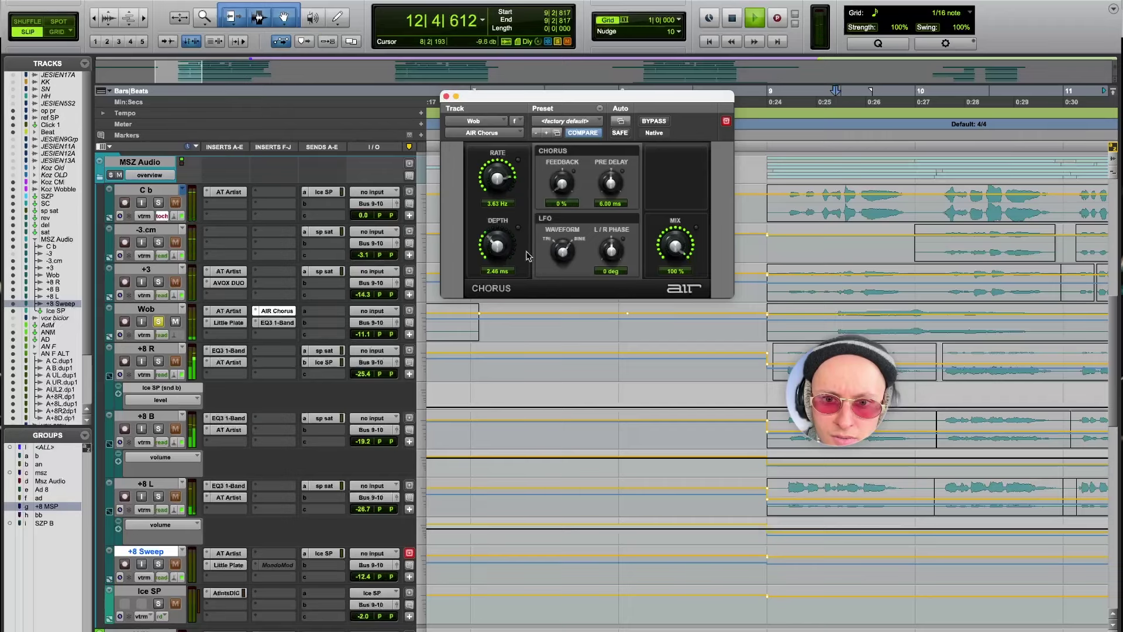
left_click_drag(503, 240, 498, 250)
left_click_drag(497, 186, 498, 182)
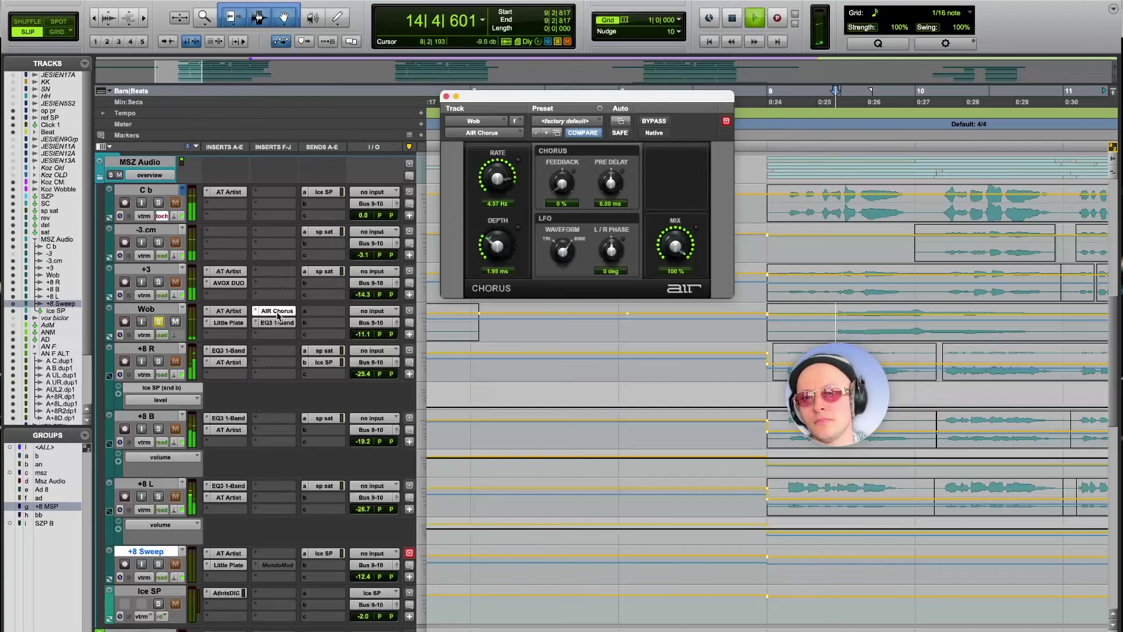
key("space")
Step: Restore the Sine Wave vibrato shape in Wob's Auto-Tune Artist and close the plug-in
left_click(228, 311)
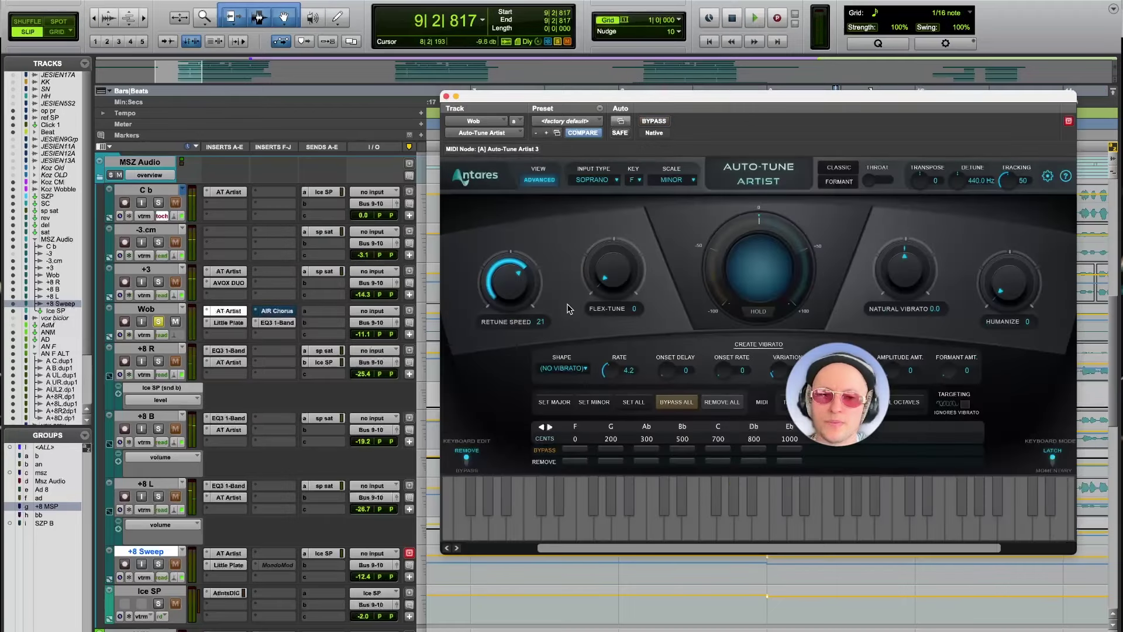
left_click(583, 371)
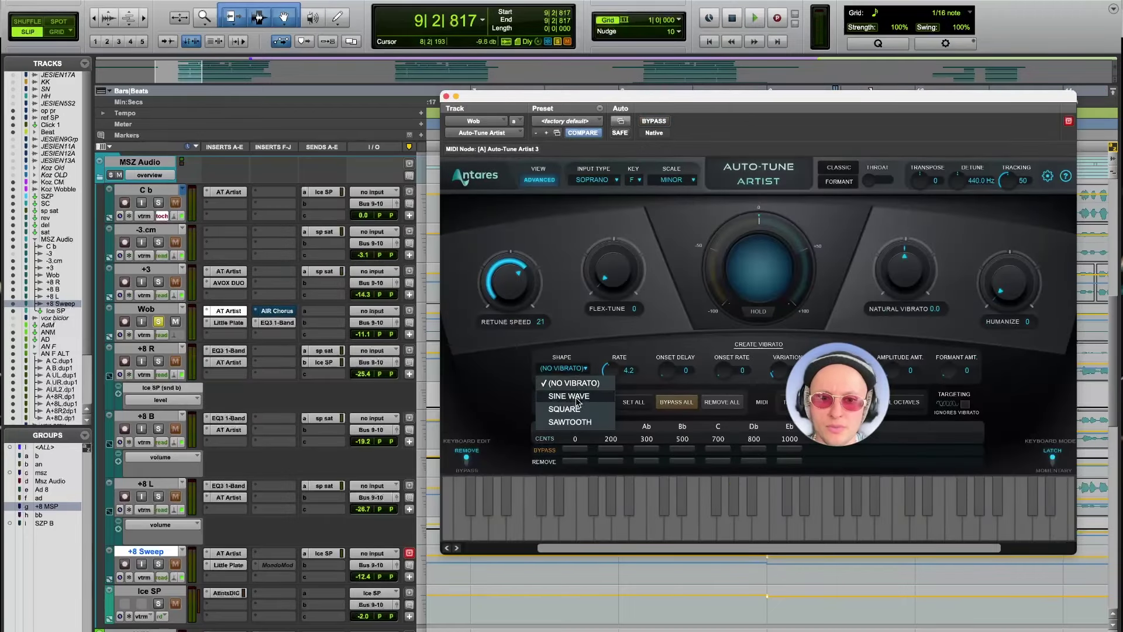
left_click(578, 398)
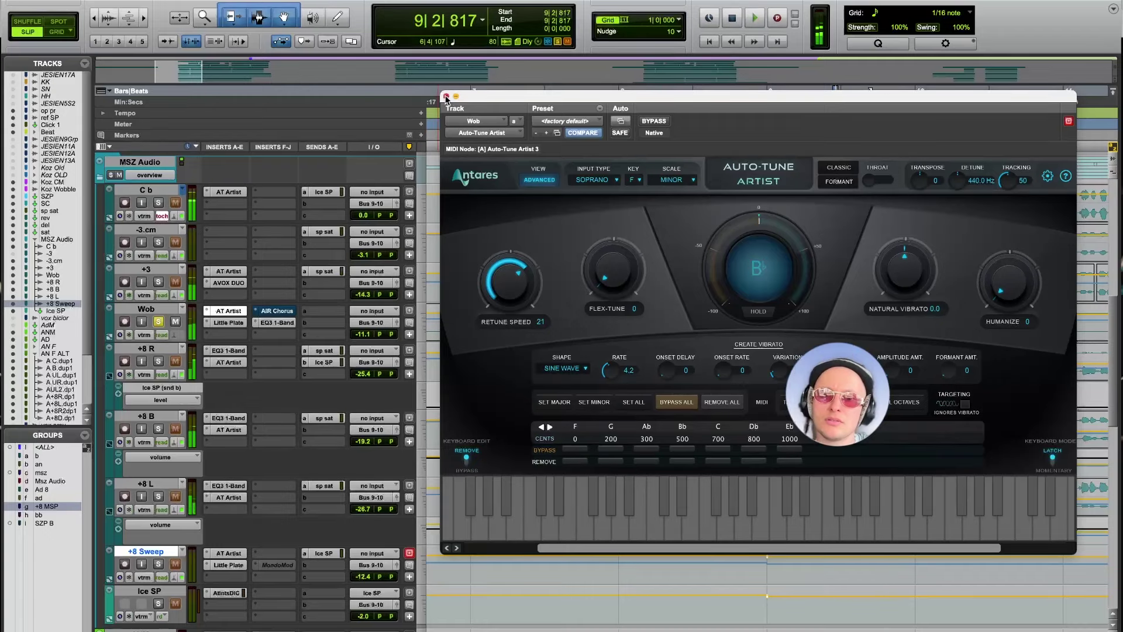
left_click(446, 96)
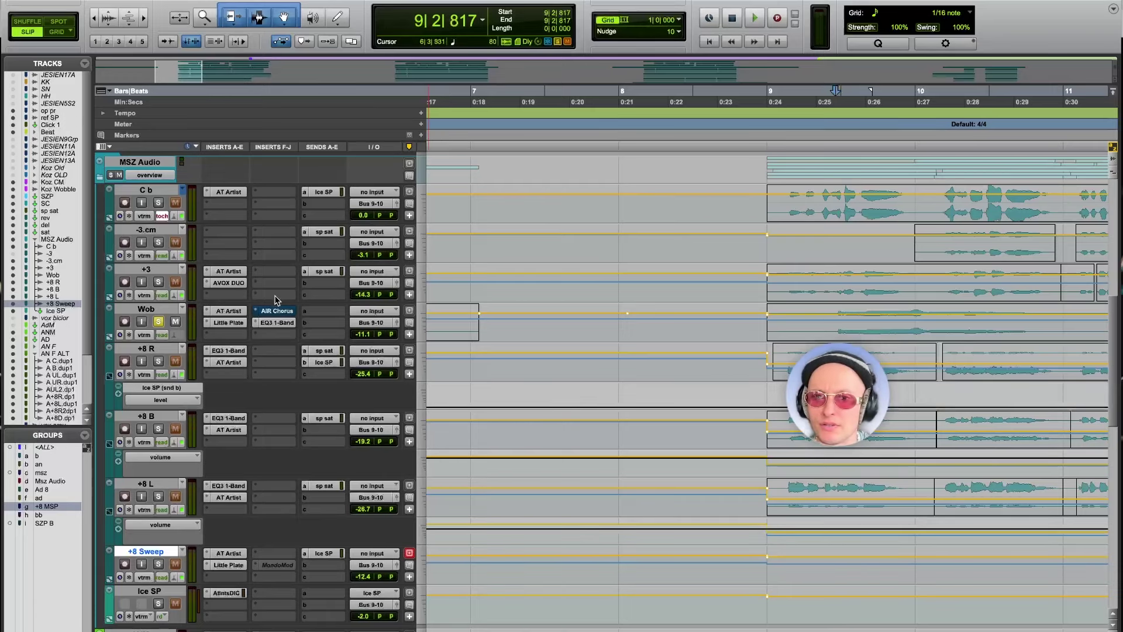
Step: Make Wob's AIR Chorus insert inactive and solo the whole MSZ Audio folder
left_click(277, 310, "ctrl+super")
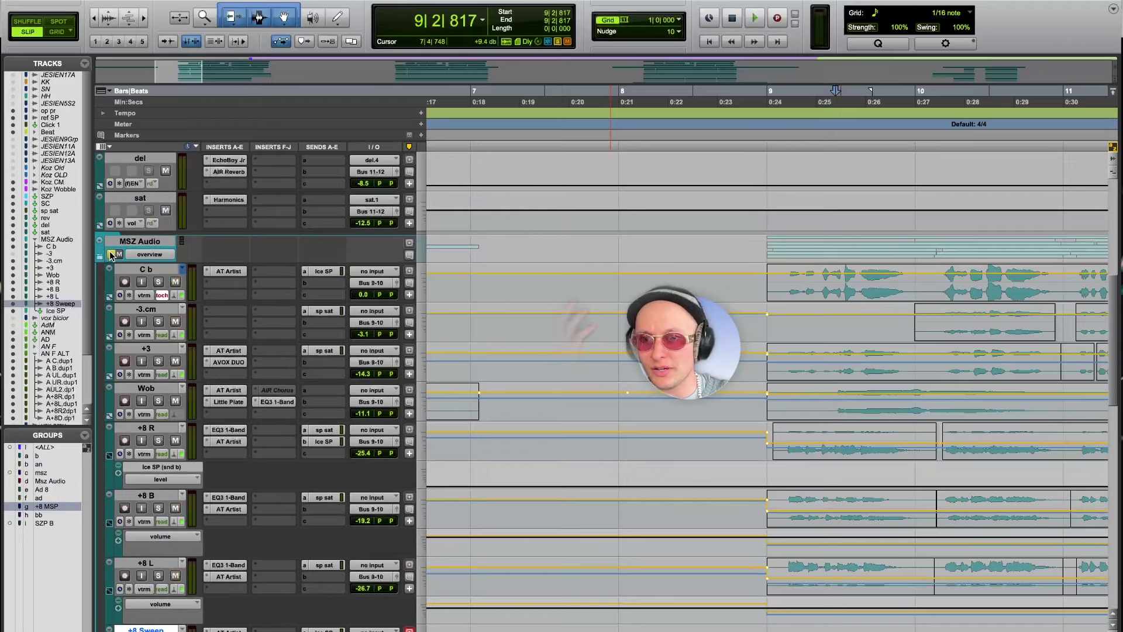
left_click(110, 175)
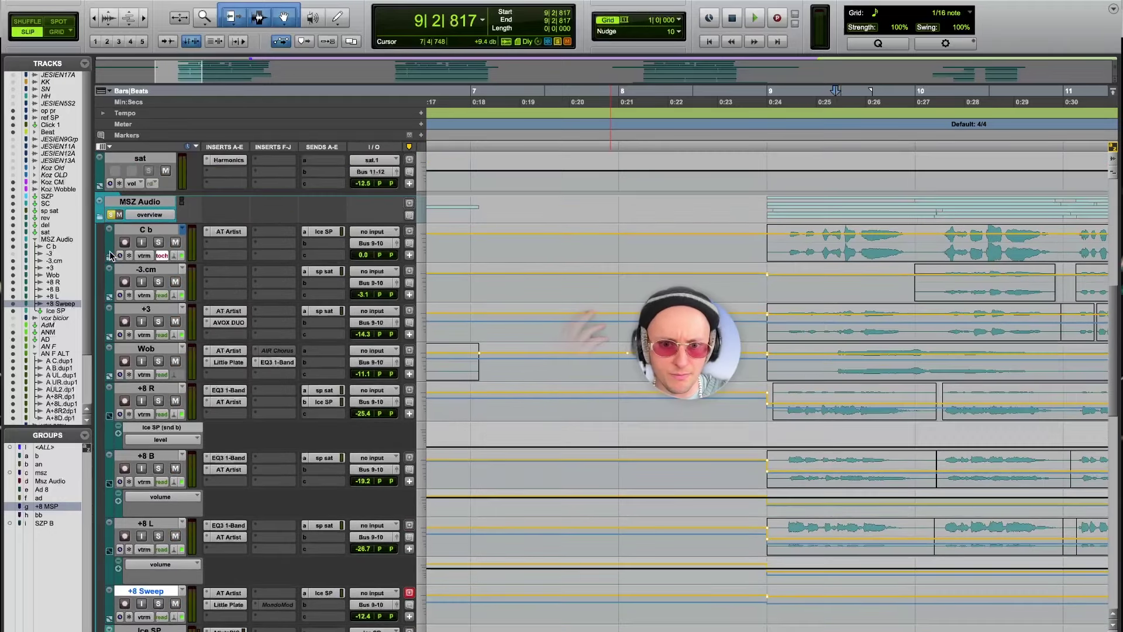
Step: View the Atlantis Dual Chambers reverb settings on the Ice SP track and close the plug-in
scroll(111, 256, "up", 3)
scroll(499, 276, "right", 3)
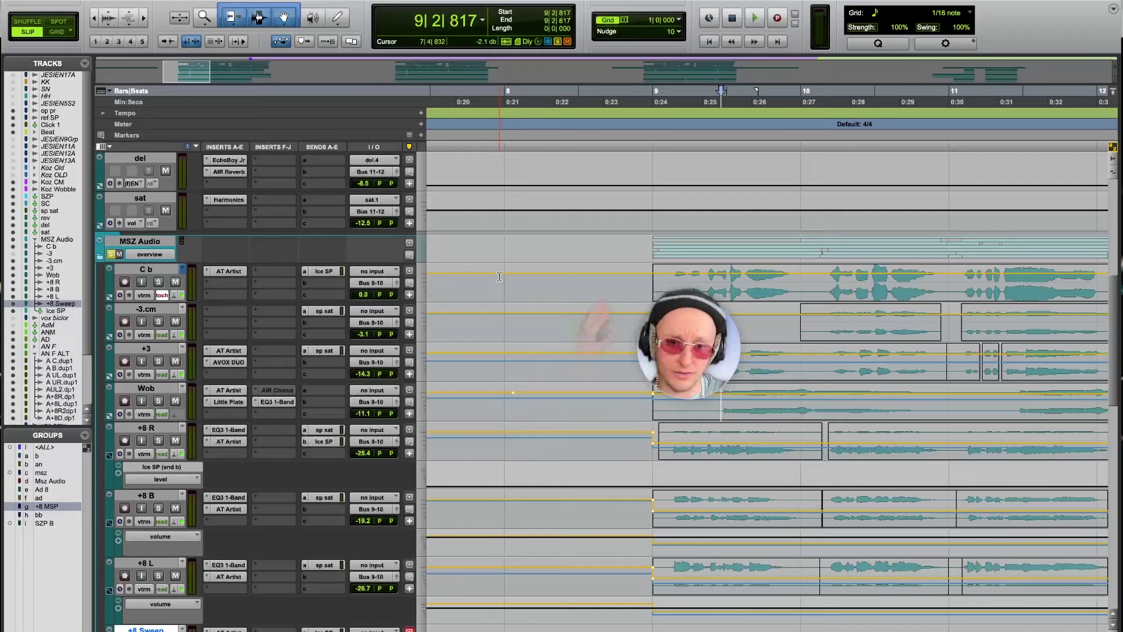
scroll(411, 282, "down", 1)
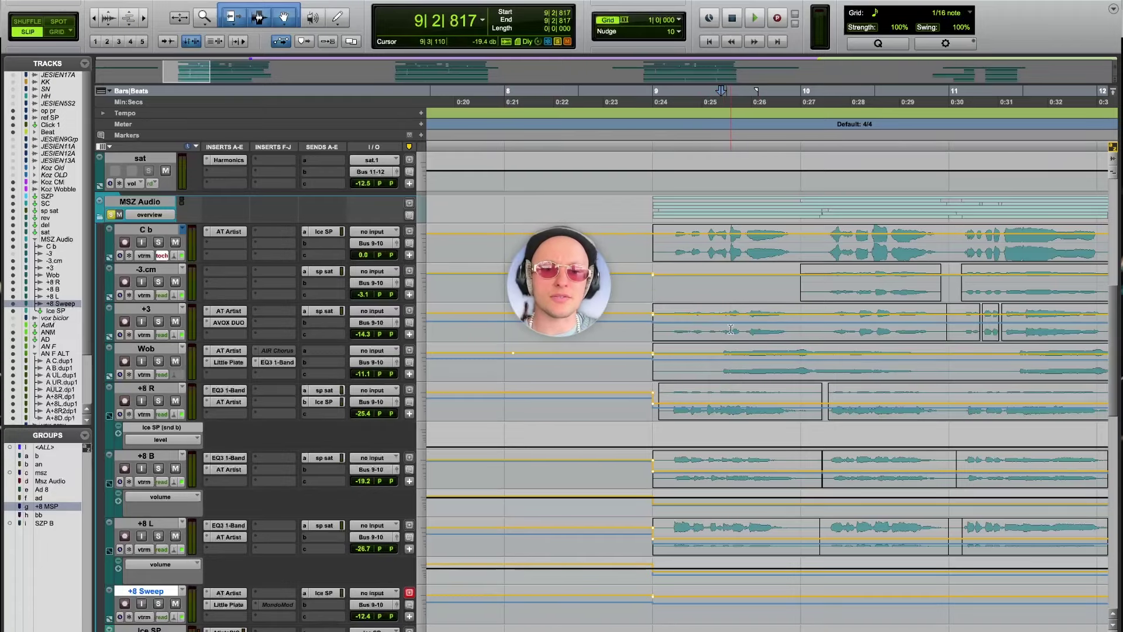
scroll(731, 329, "down", 3)
scroll(730, 329, "right", 1)
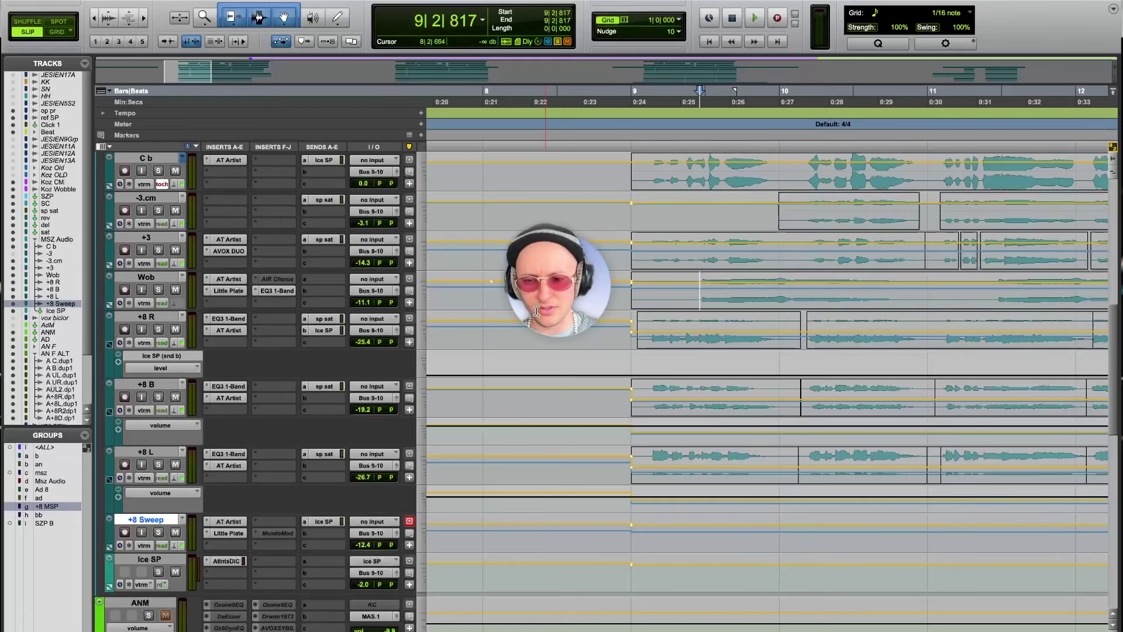
left_click(223, 562)
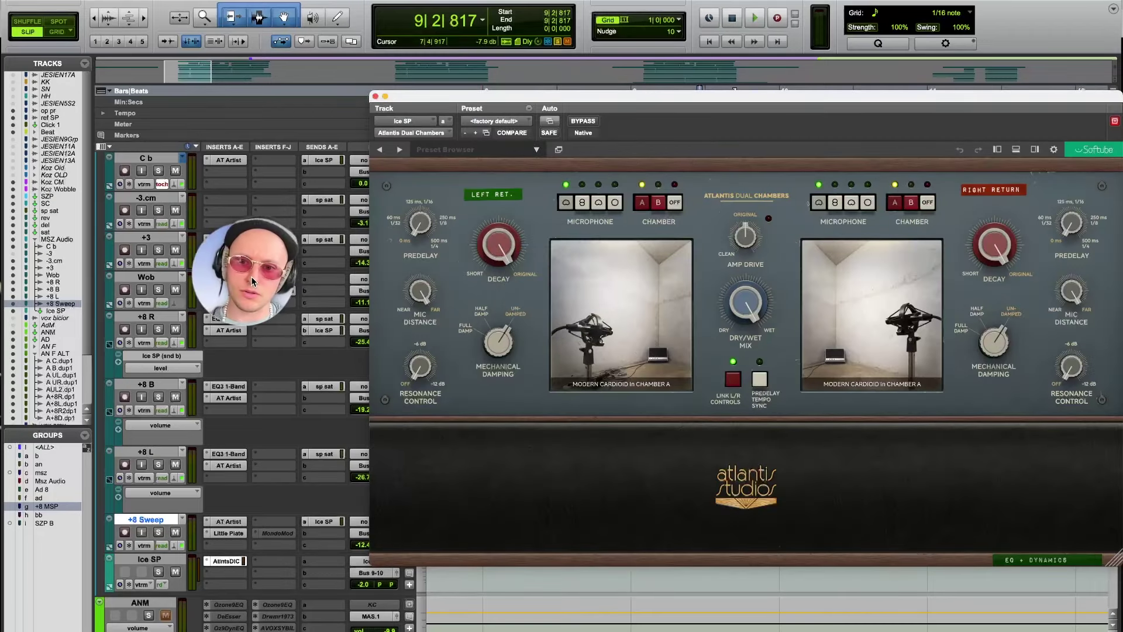
left_click(375, 96)
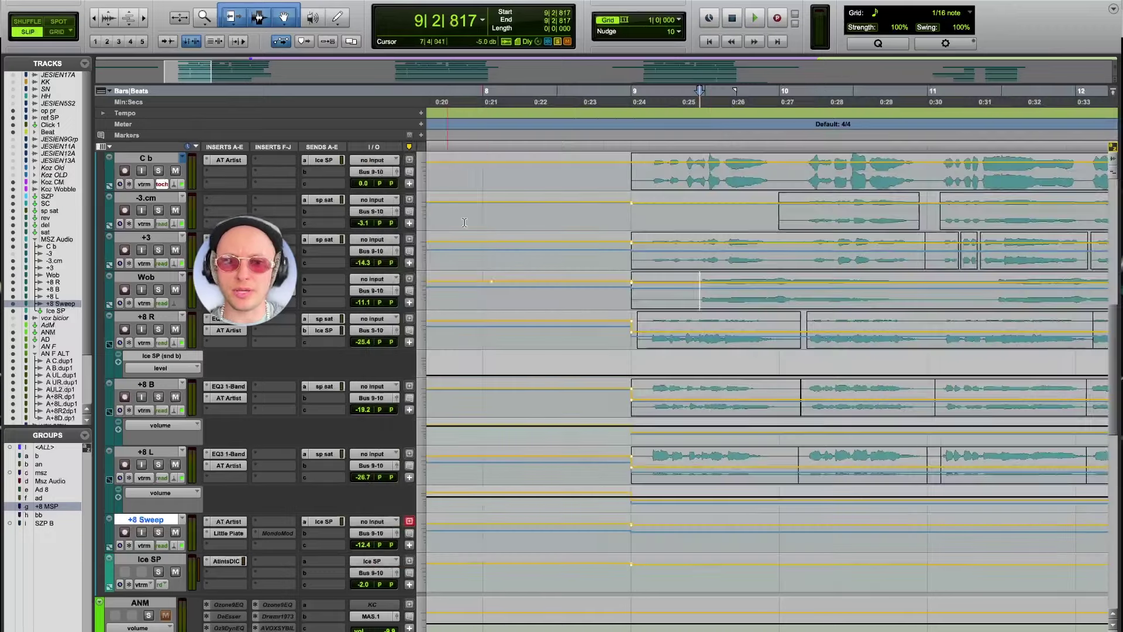
Step: Play the MSZ Audio layers from bar 15 through the Ice SP send automation on +8 R, and stop playback
scroll(702, 408, "right", 10)
scroll(696, 410, "up", 3)
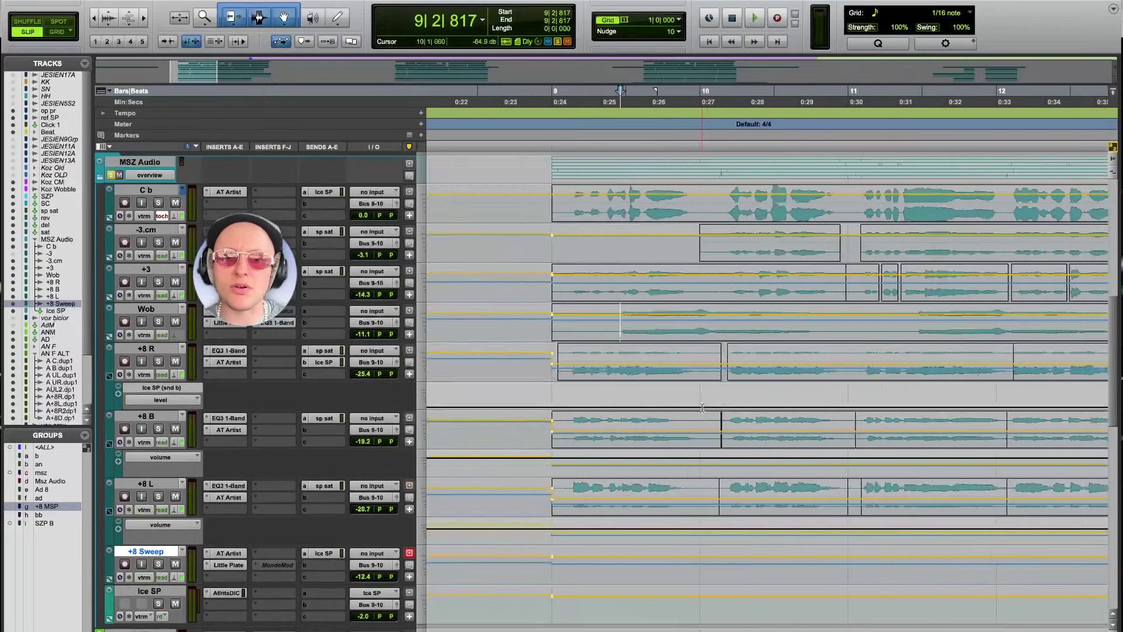
left_click(635, 117)
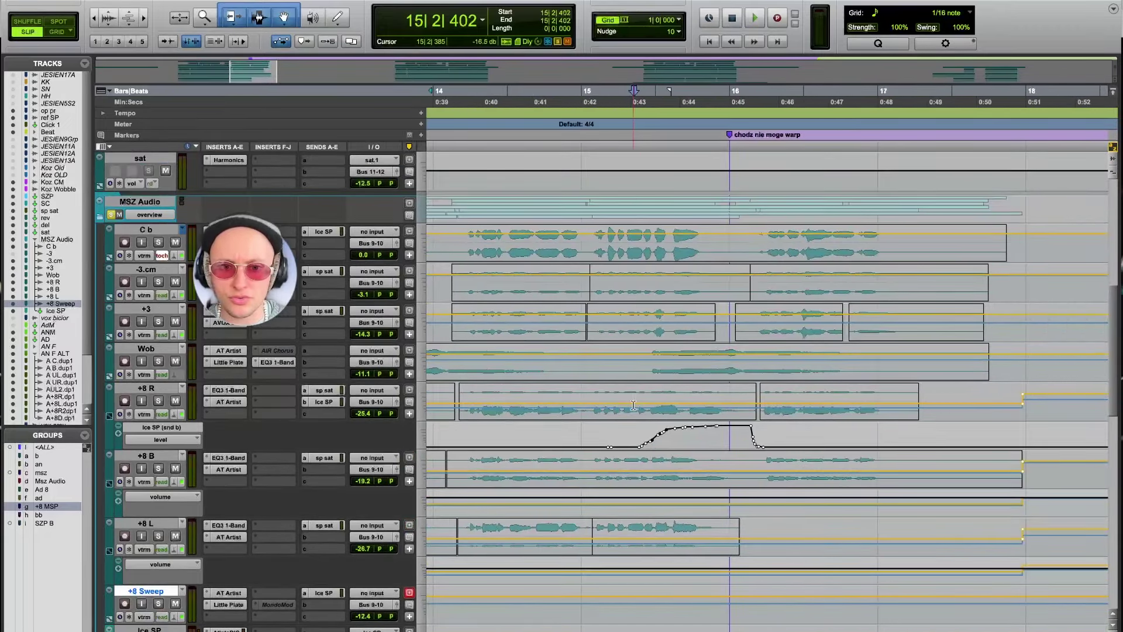
key("space")
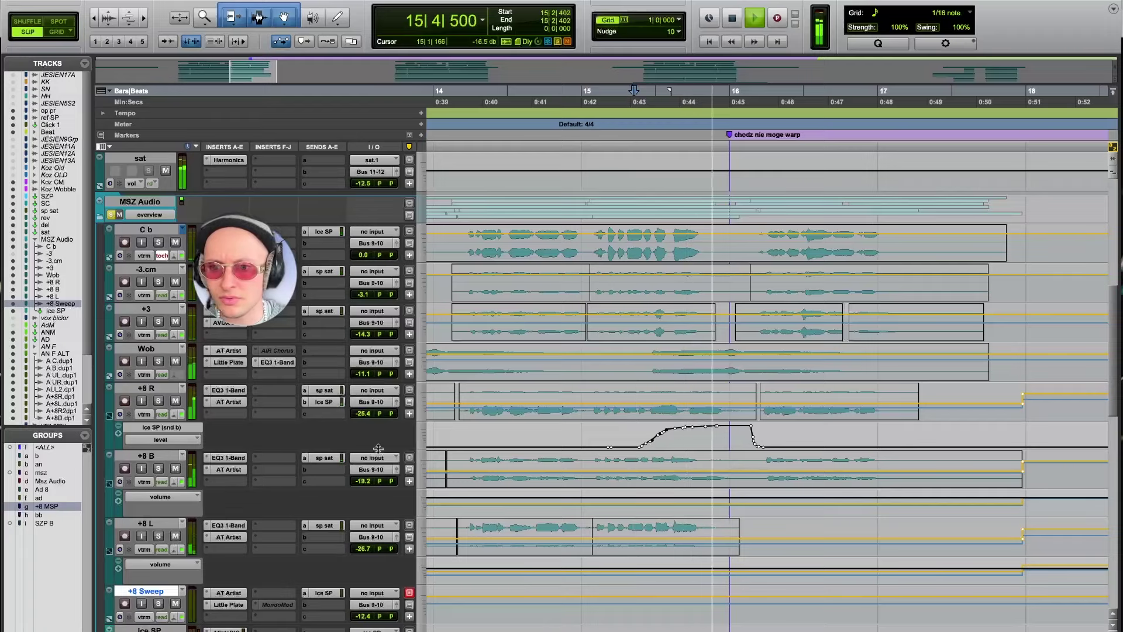
scroll(203, 559, "down", 3)
scroll(203, 559, "down", 1)
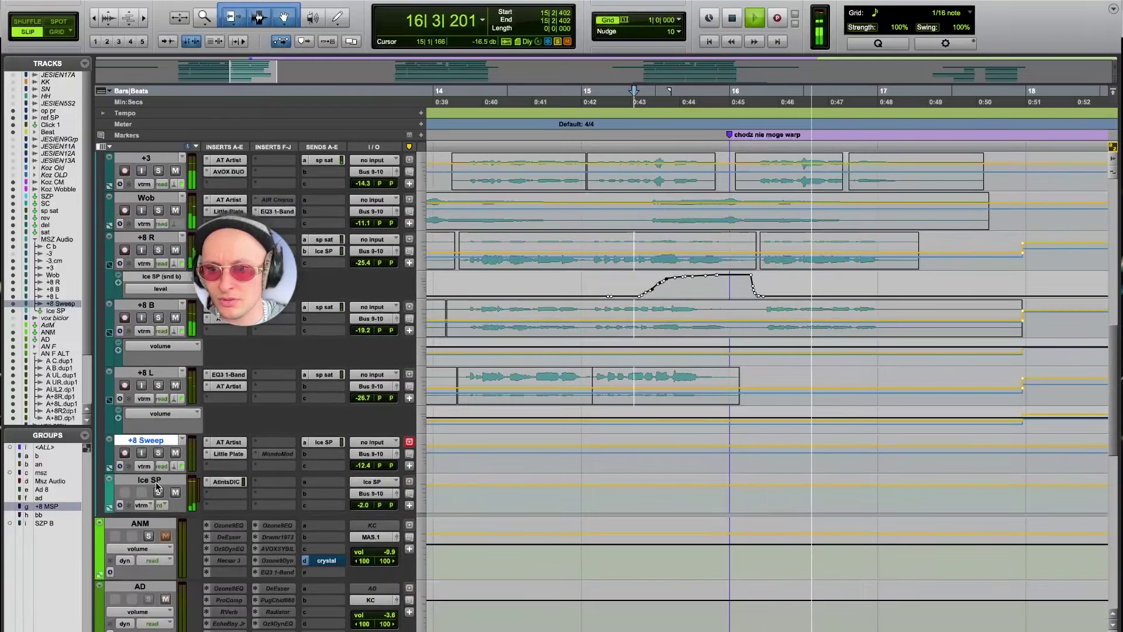
key("space")
scroll(172, 484, "up", 4)
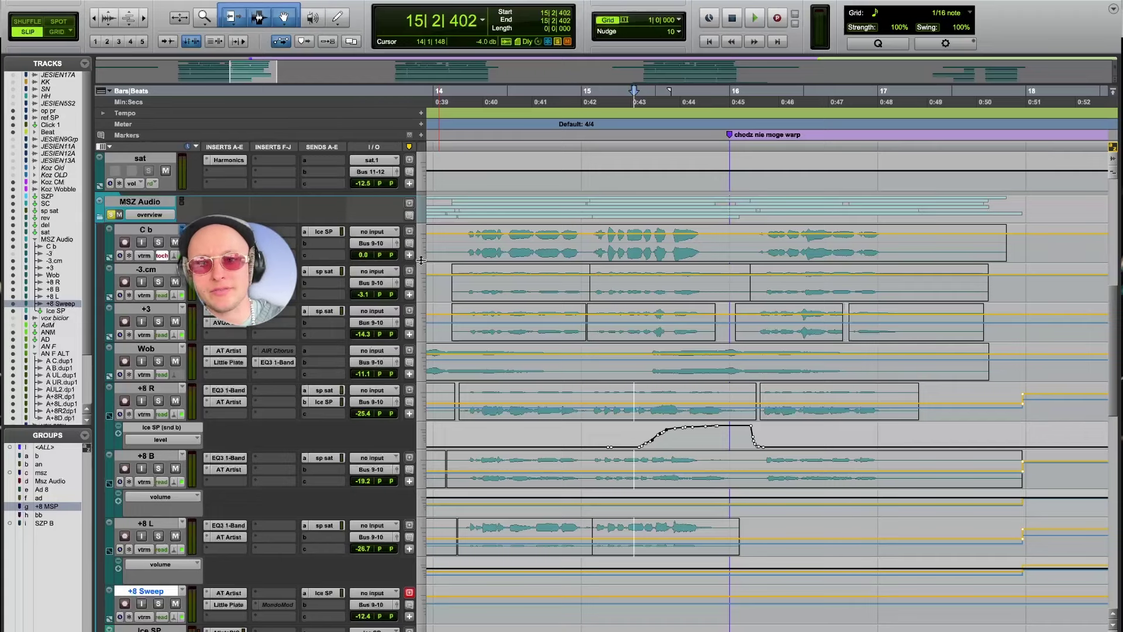
Step: Collapse the MSZ Audio folder and place the playback cursor just before bar 9
key("r")
key("r")
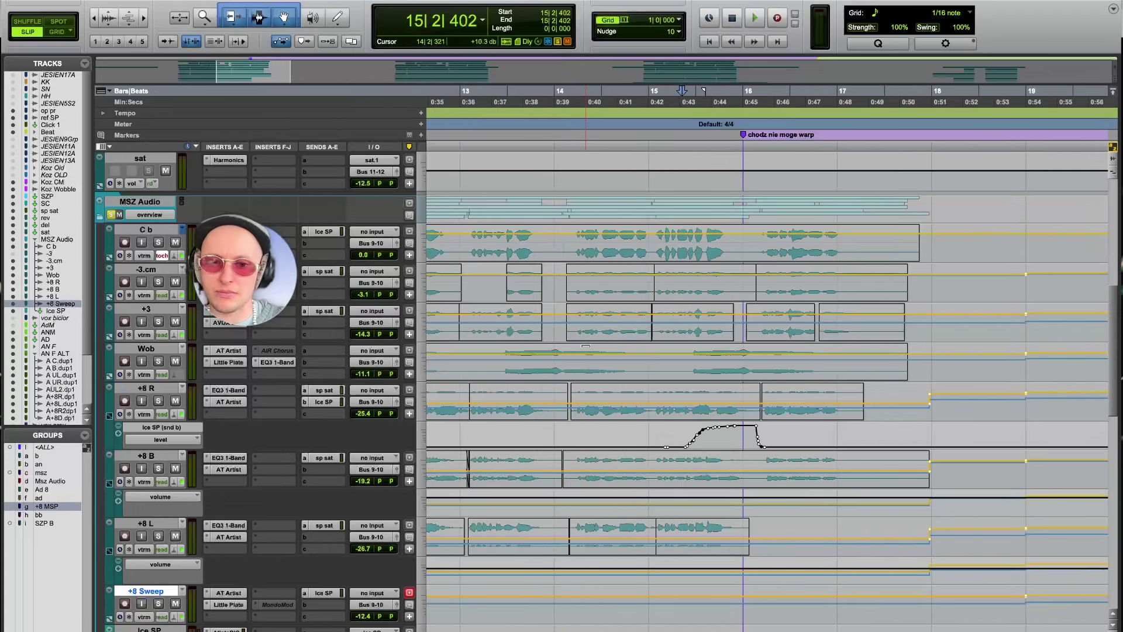
scroll(586, 346, "right", 3)
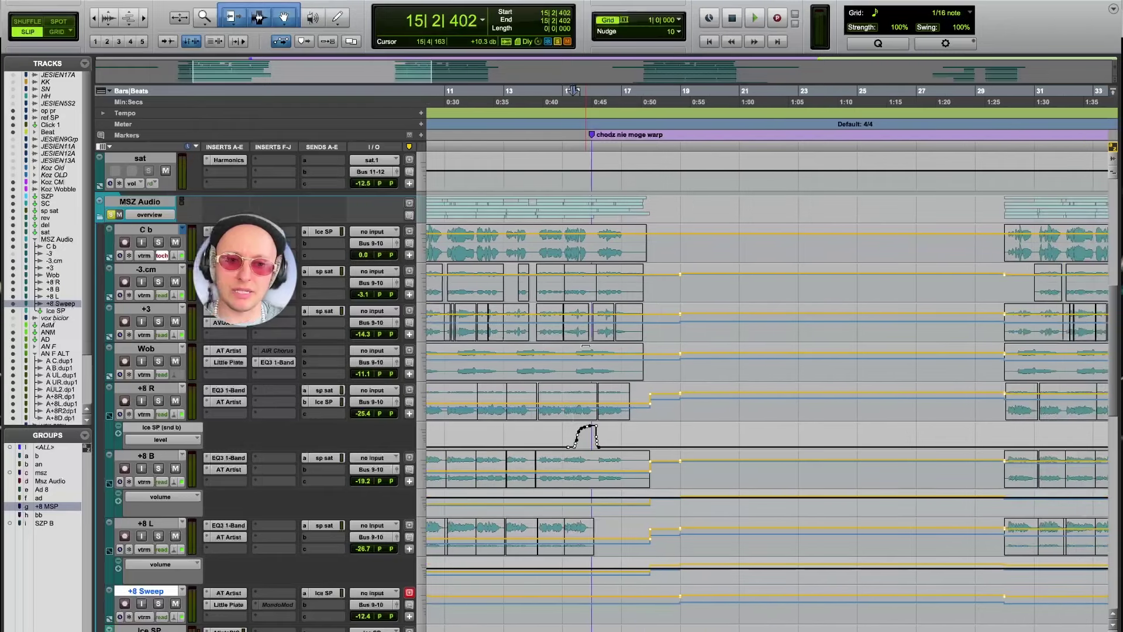
scroll(576, 340, "right", 2)
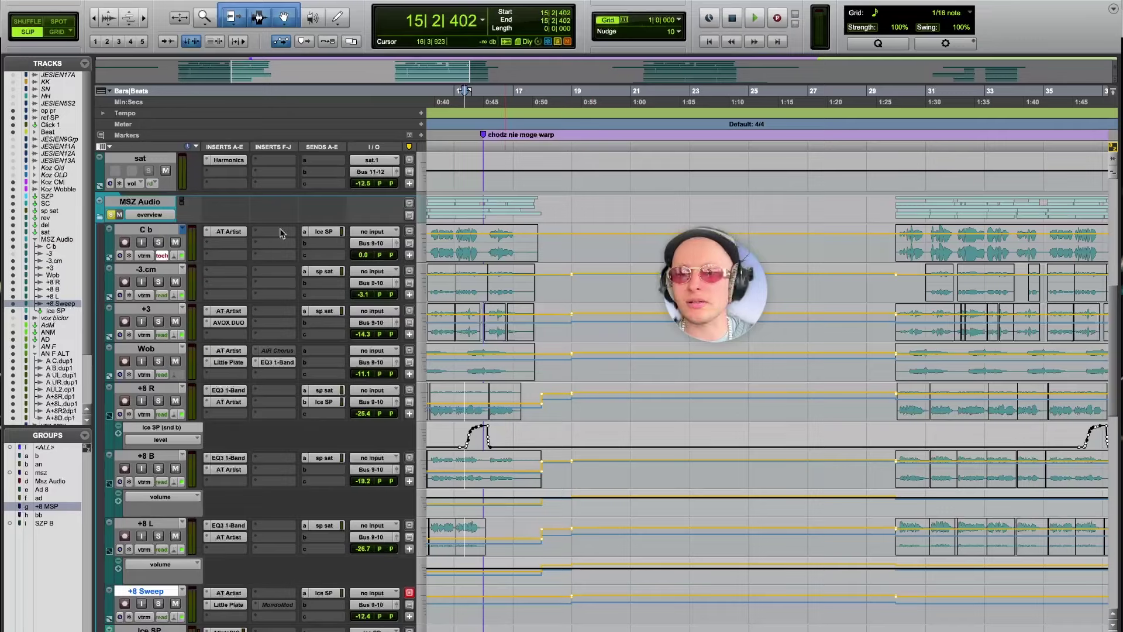
left_click(101, 217)
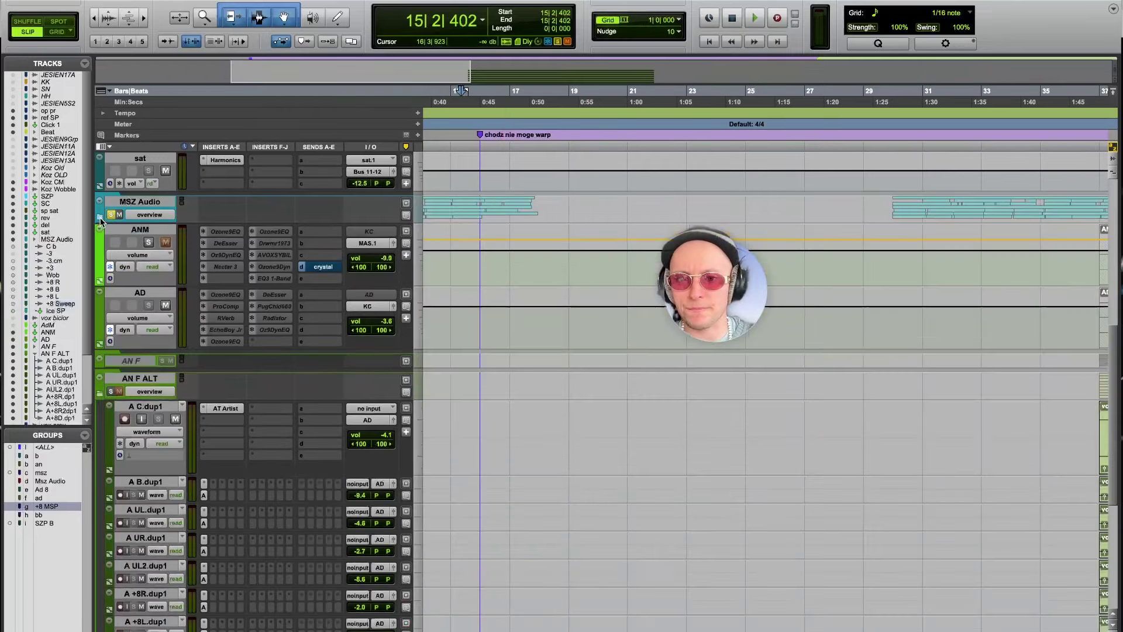
scroll(548, 318, "left", 5)
scroll(549, 318, "up", 8)
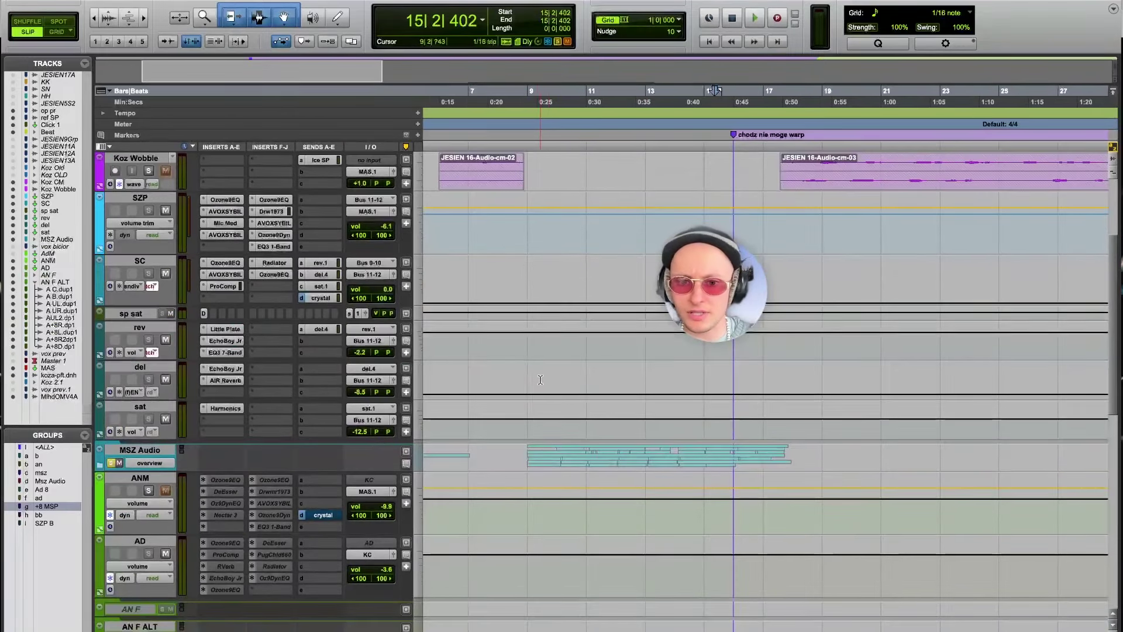
left_click(526, 364)
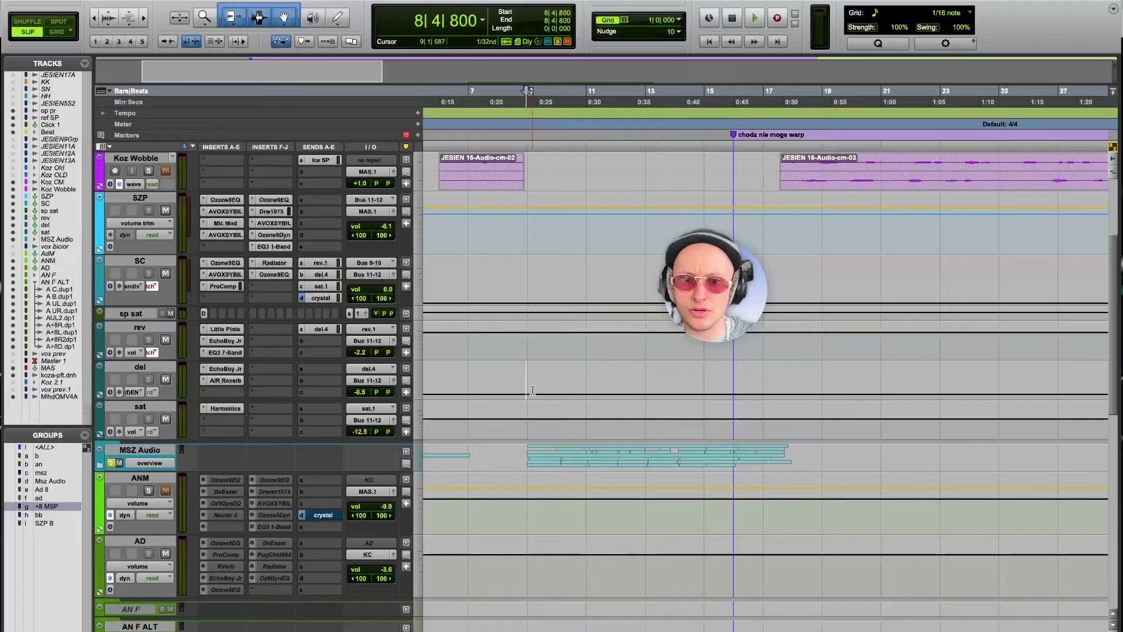
key("super+bracketright")
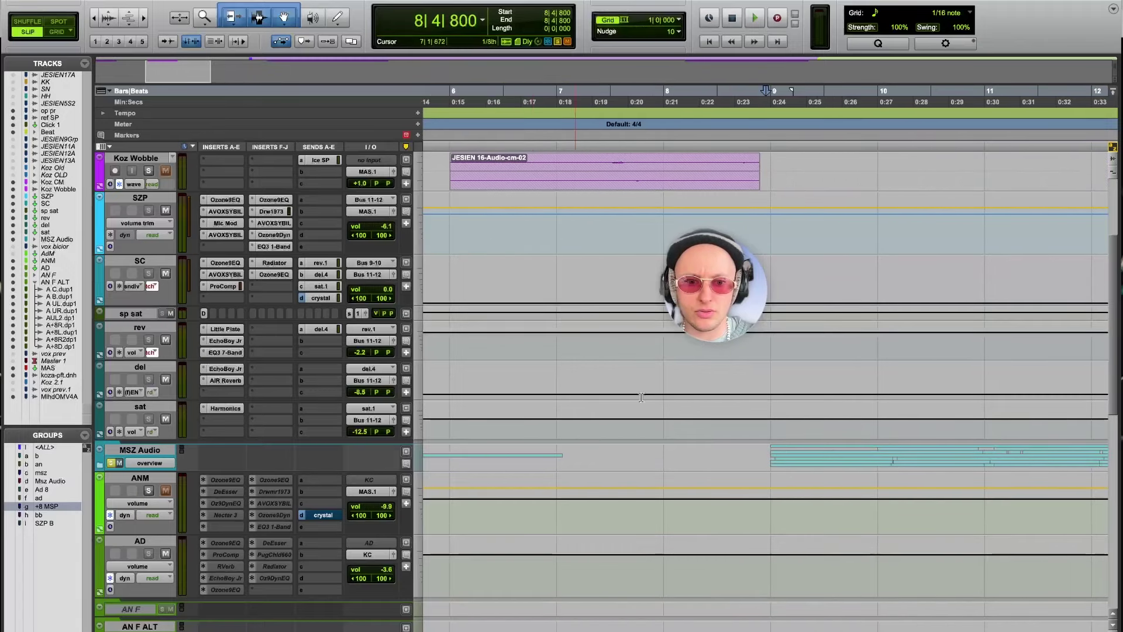
Step: Expand the MSZ Audio folder and place the playback cursor at the start of its clips in bar 9
left_click(101, 465)
scroll(726, 475, "right", 3)
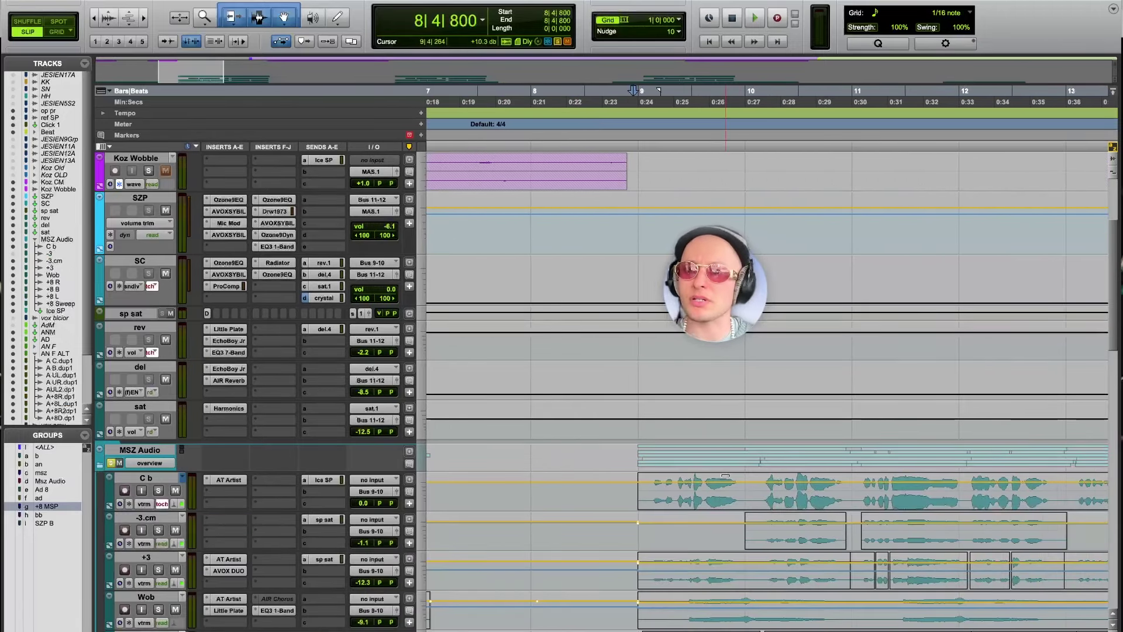
left_click(654, 466)
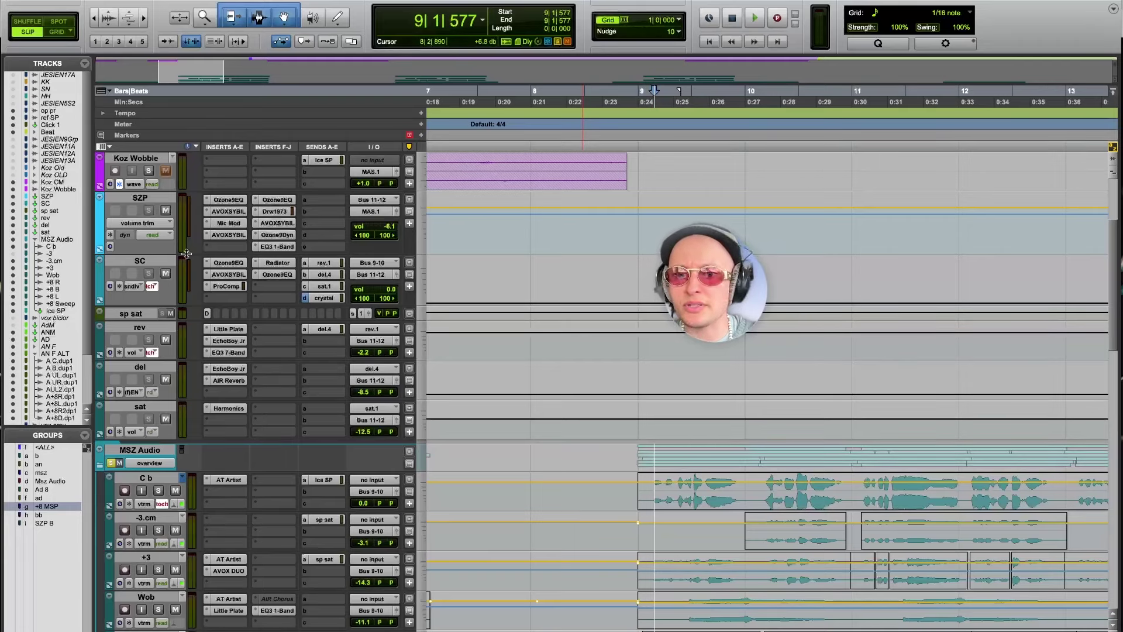
Step: Open the Ozone 9 Equalizer on the SC track, move its window clear of the inserts and select band 2
left_click(228, 263)
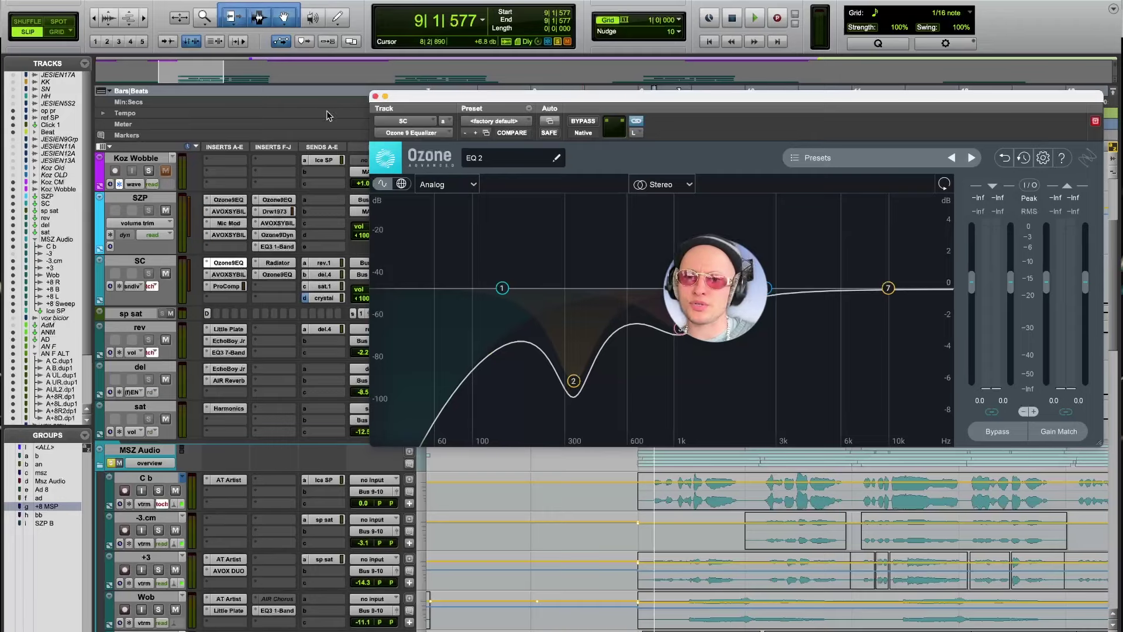
left_click_drag(441, 99, 365, 143)
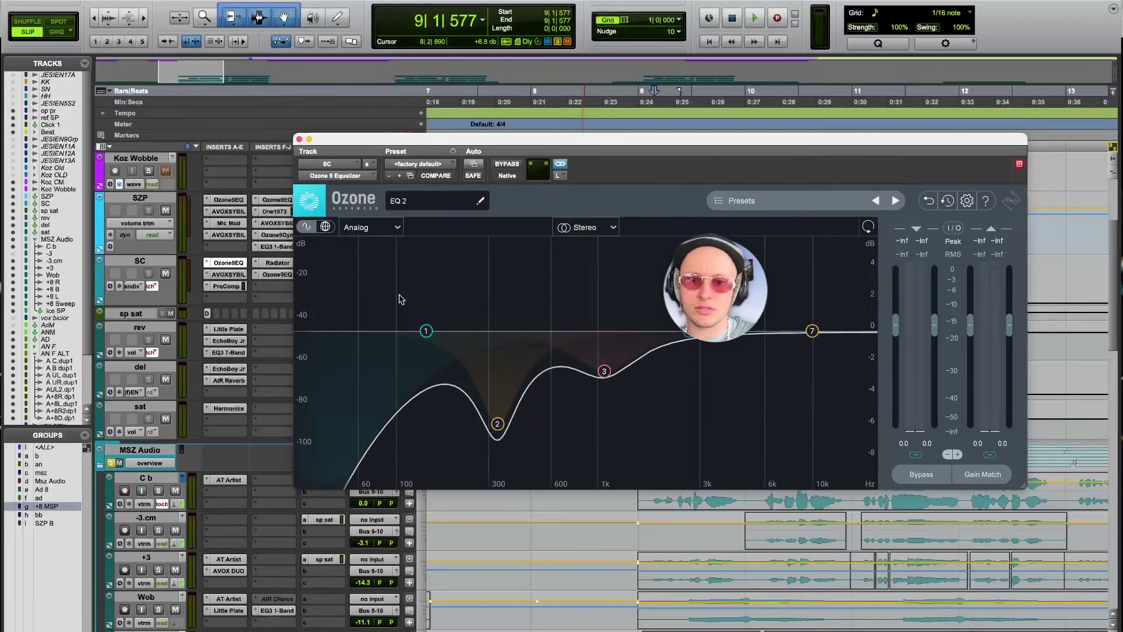
left_click(497, 425)
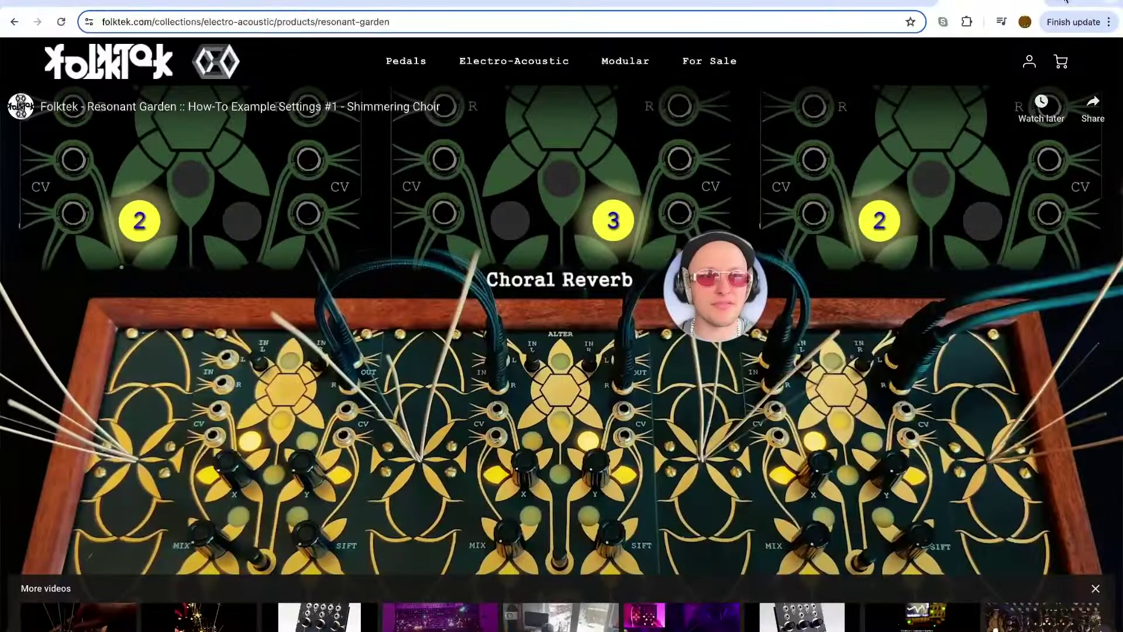
Step: Switch to Chrome and search the web in a new tab using a suggestion for "telefunken c"
key("ctrl+t")
type("telefun")
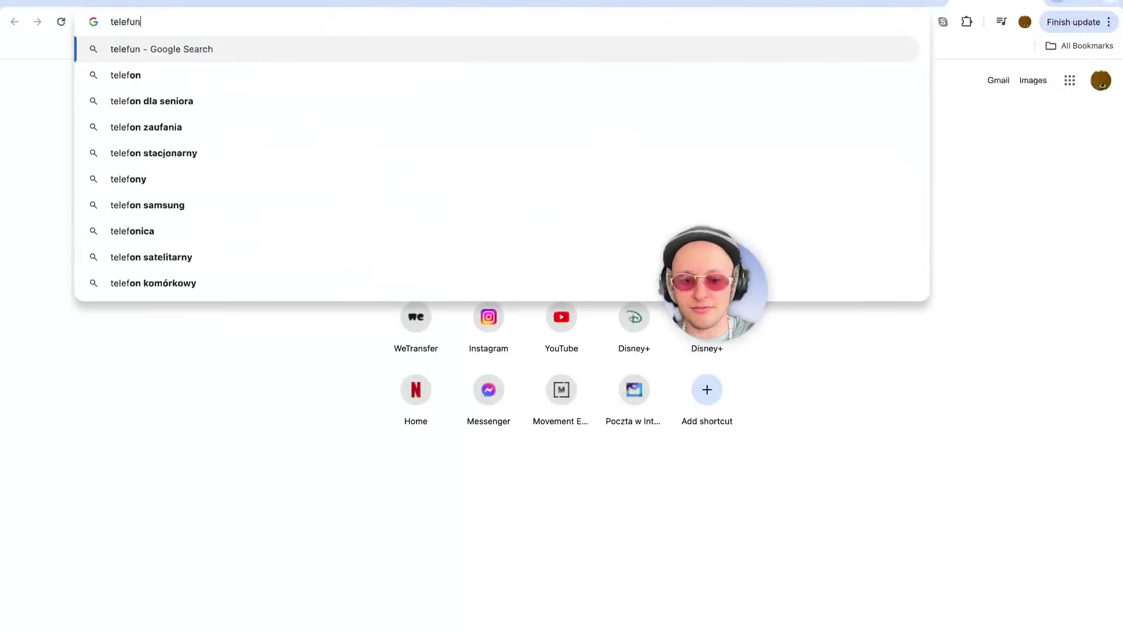
type("ken c")
key("Down")
key("Down")
key("Return")
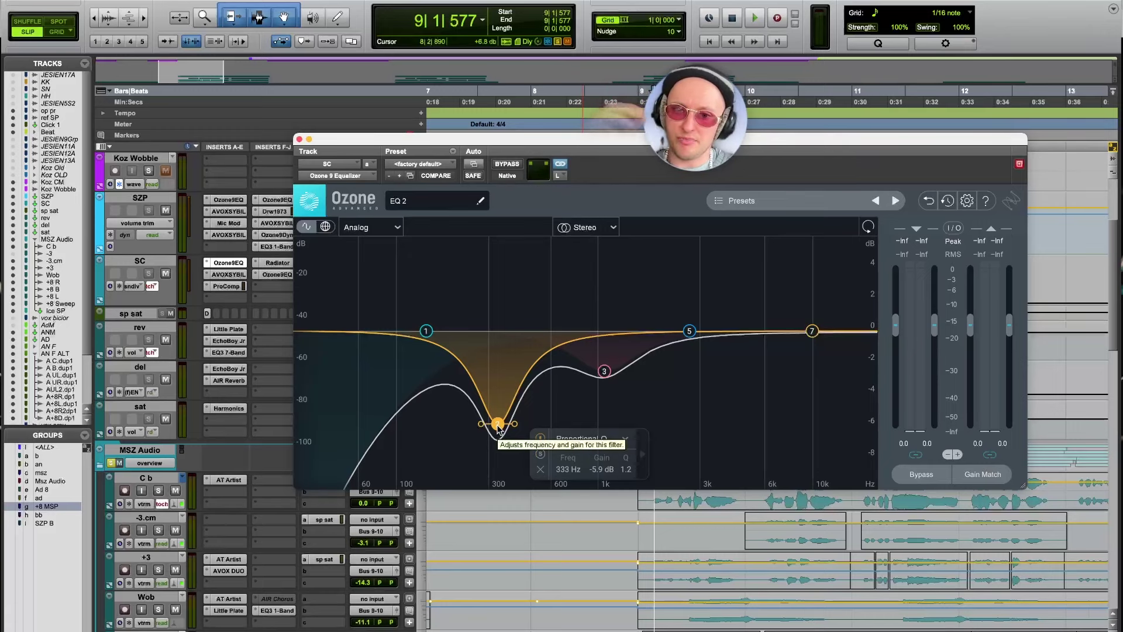
Step: Return to Pro Tools and audition the Ozone EQ's band 2 in solo during playback, then stop and unsolo it
key("space")
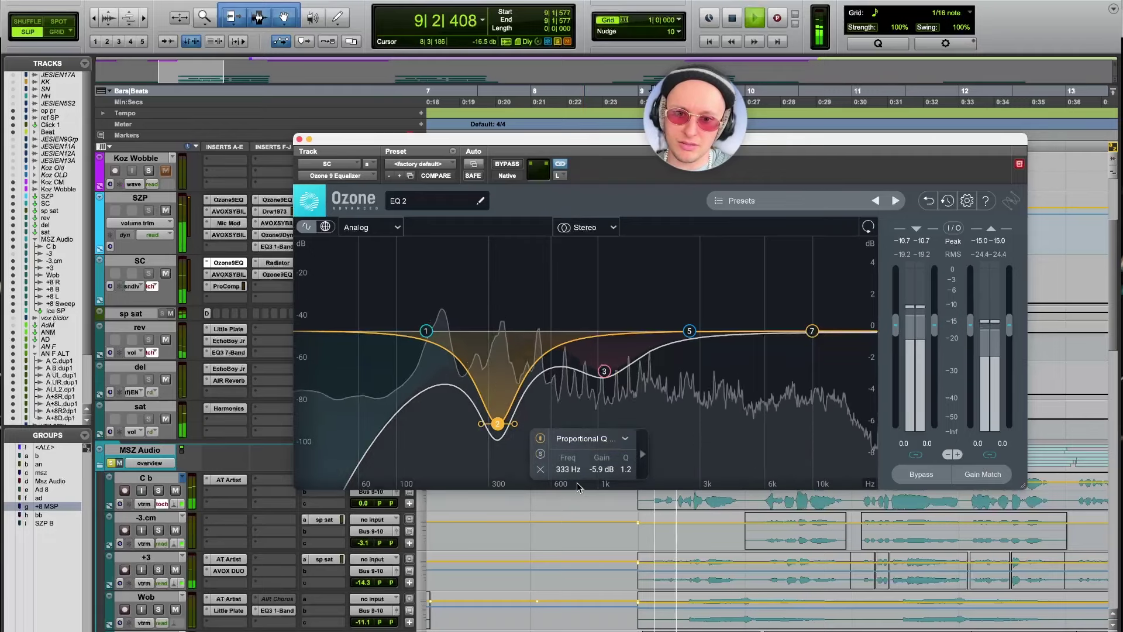
left_click(540, 454)
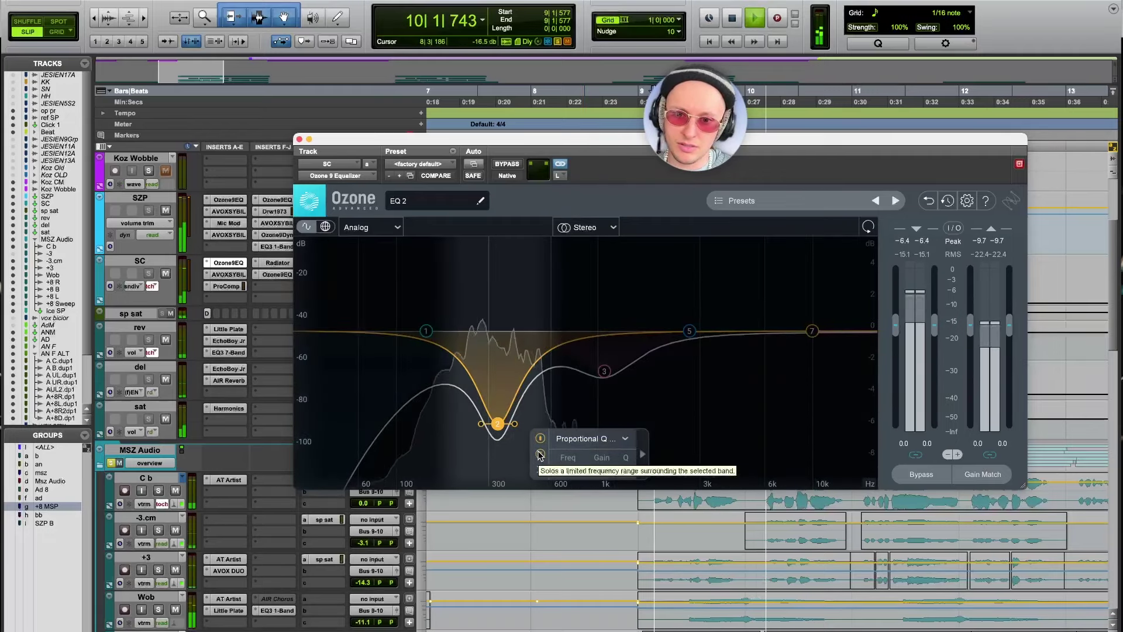
key("space")
left_click(540, 455)
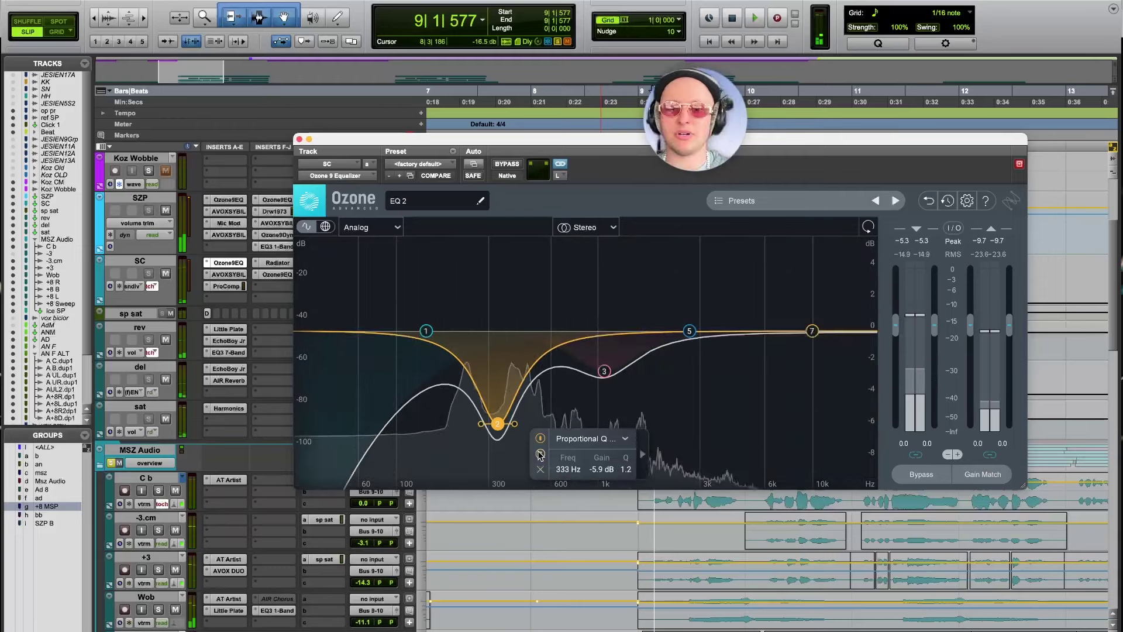
Step: Select the Ozone EQ's band 3, toggle its solo on and off around playback, and stop playback
left_click(605, 370)
left_click(556, 420)
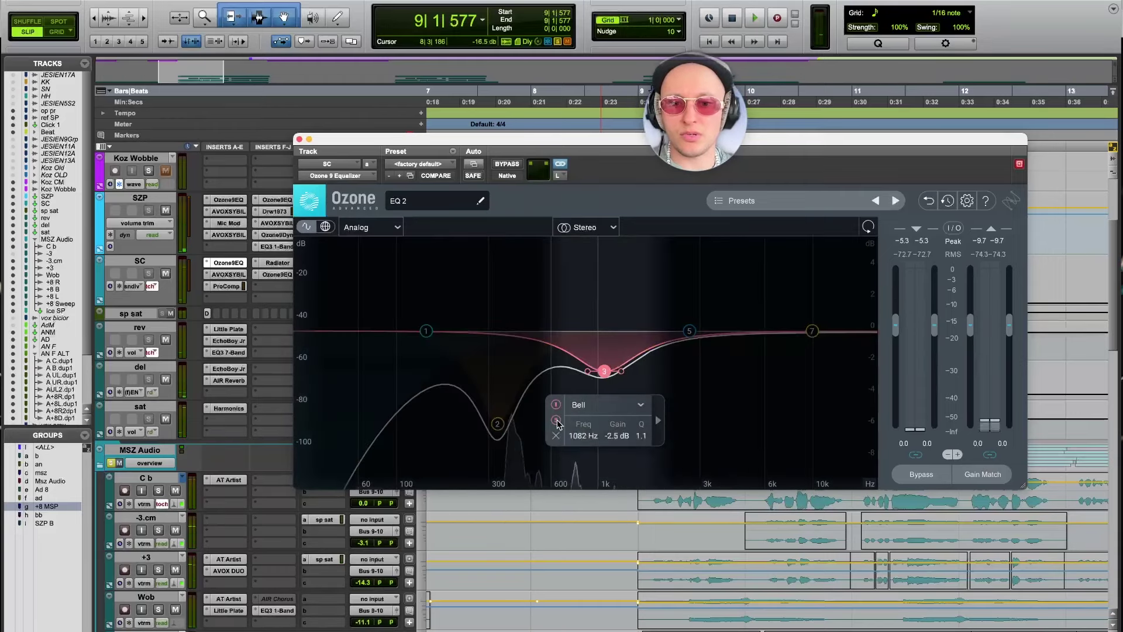
key("space")
left_click(556, 421)
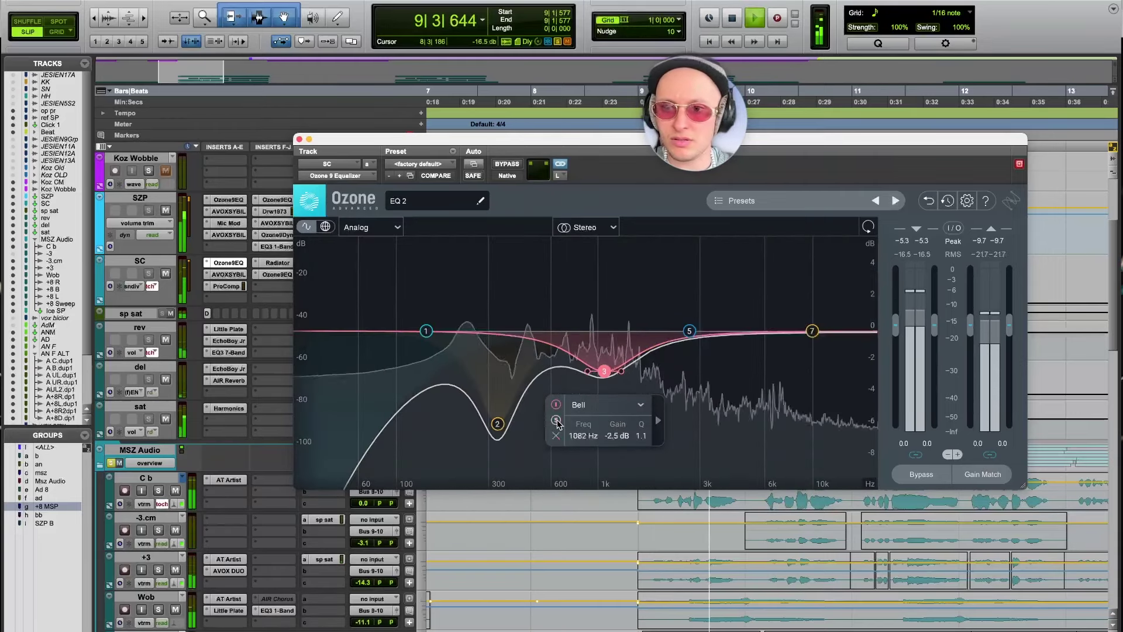
key("space")
Step: Open the AVOX SYBIL de-esser on the SC track, play the vocals briefly through it and close it
left_click(237, 275)
key("space")
key("space")
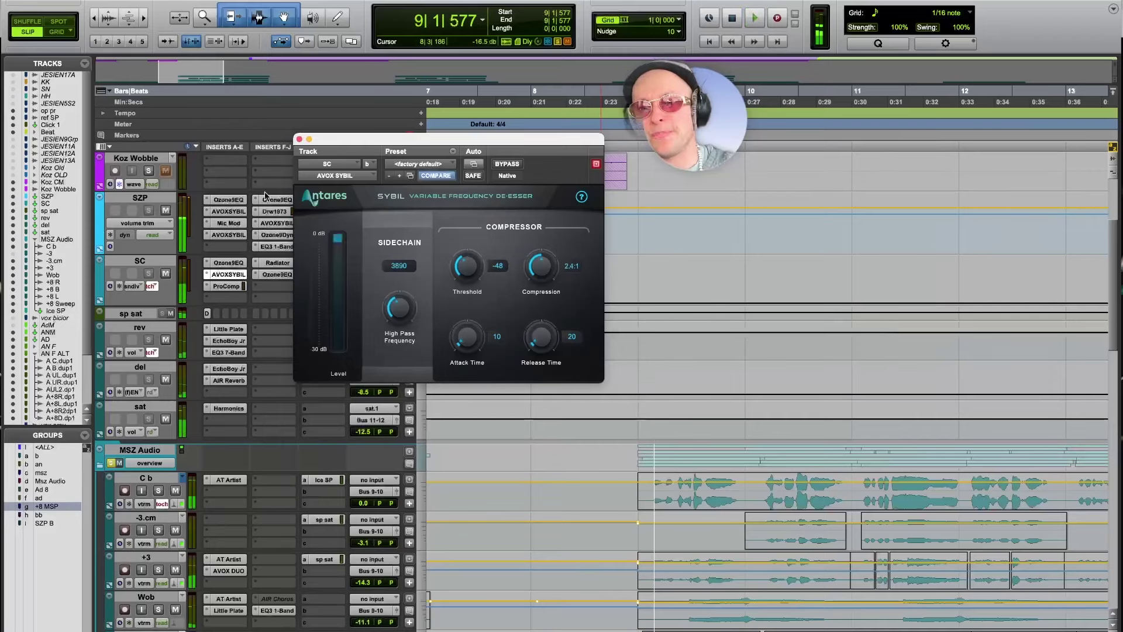
left_click(299, 139)
Step: Open the Pro Compressor on the SC track and check its gain reduction during a short playback
left_click(225, 287)
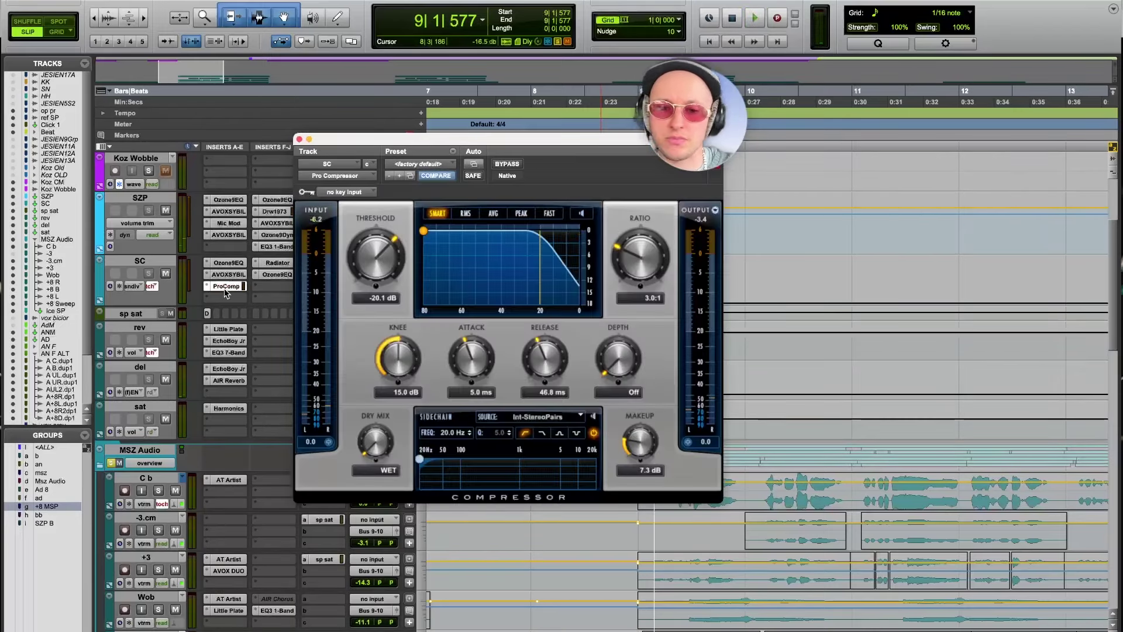
key("space")
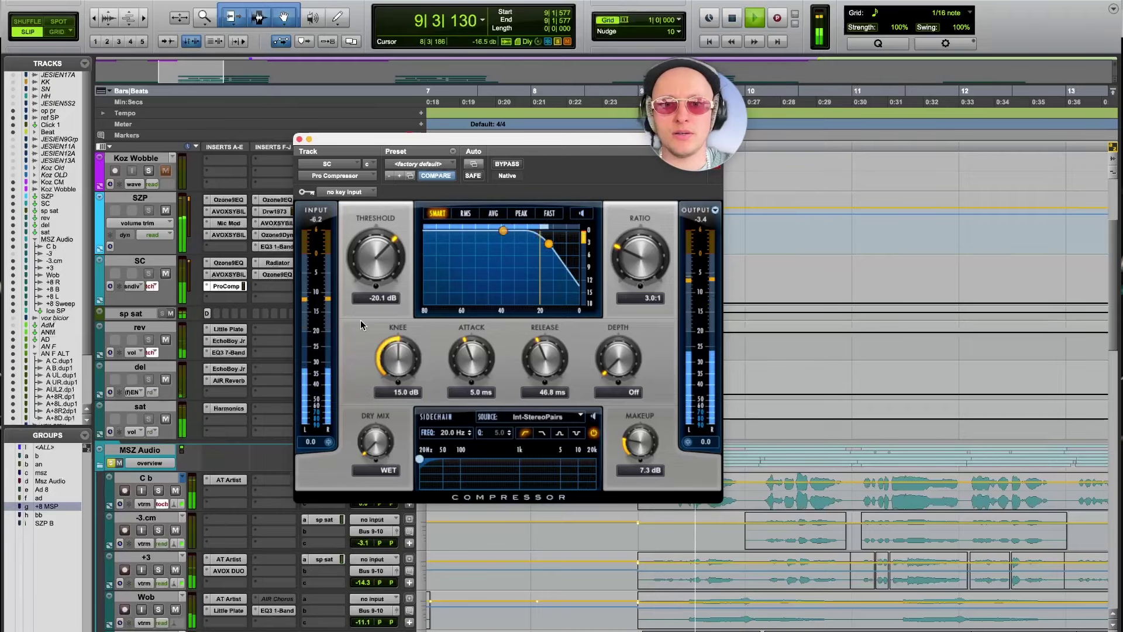
key("space")
Step: Open Radiator on the SC track and bypass it while the vocals play
left_click(273, 264)
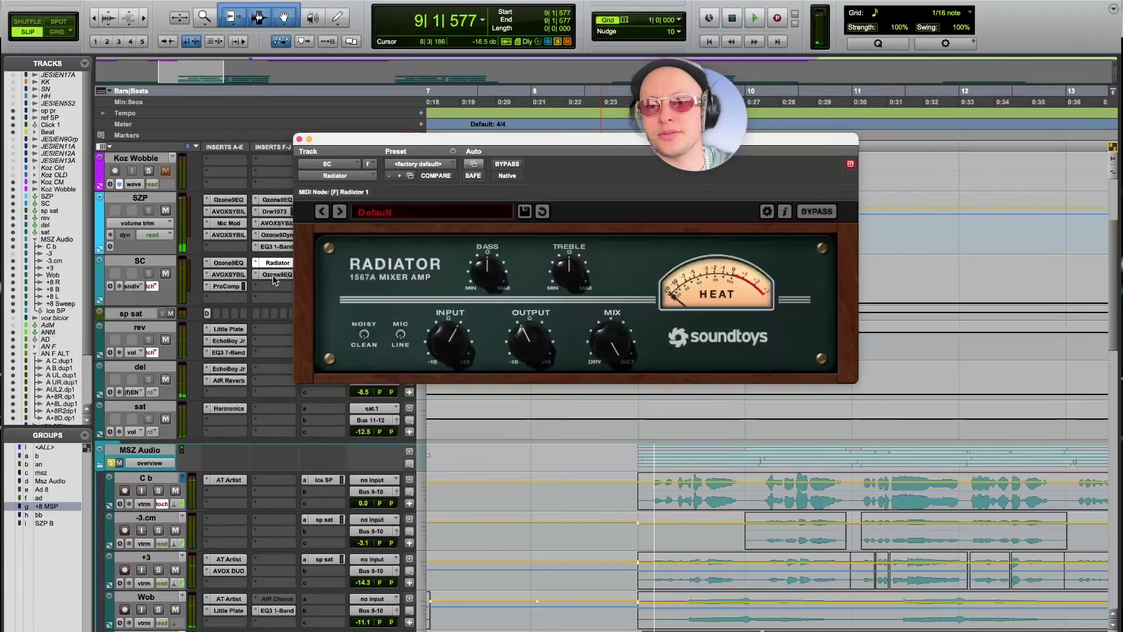
key("space")
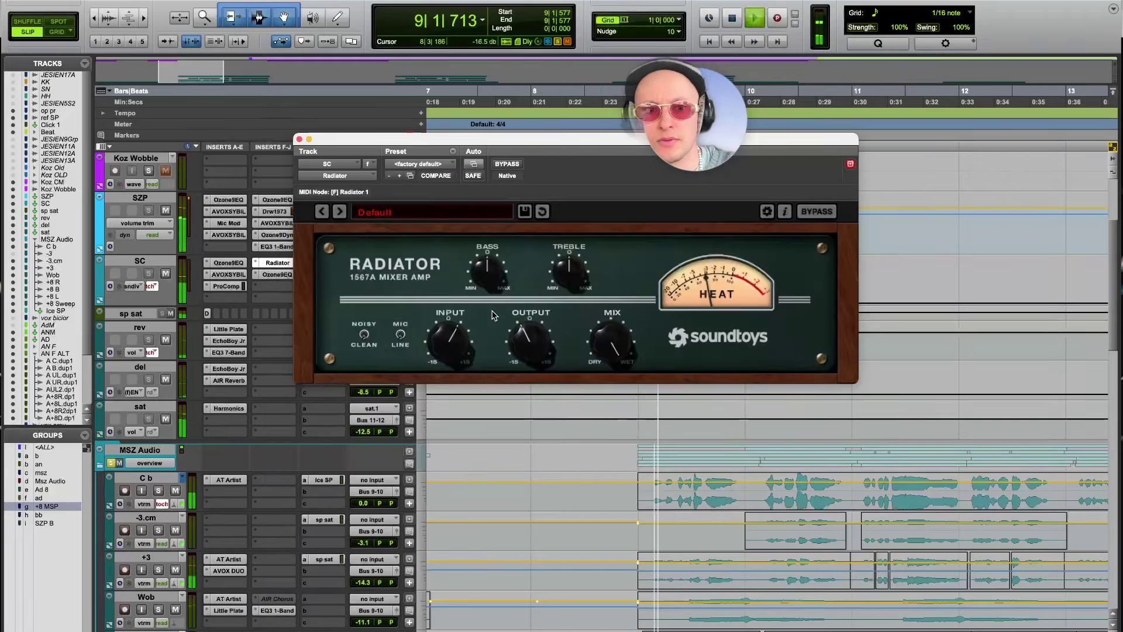
left_click(511, 165)
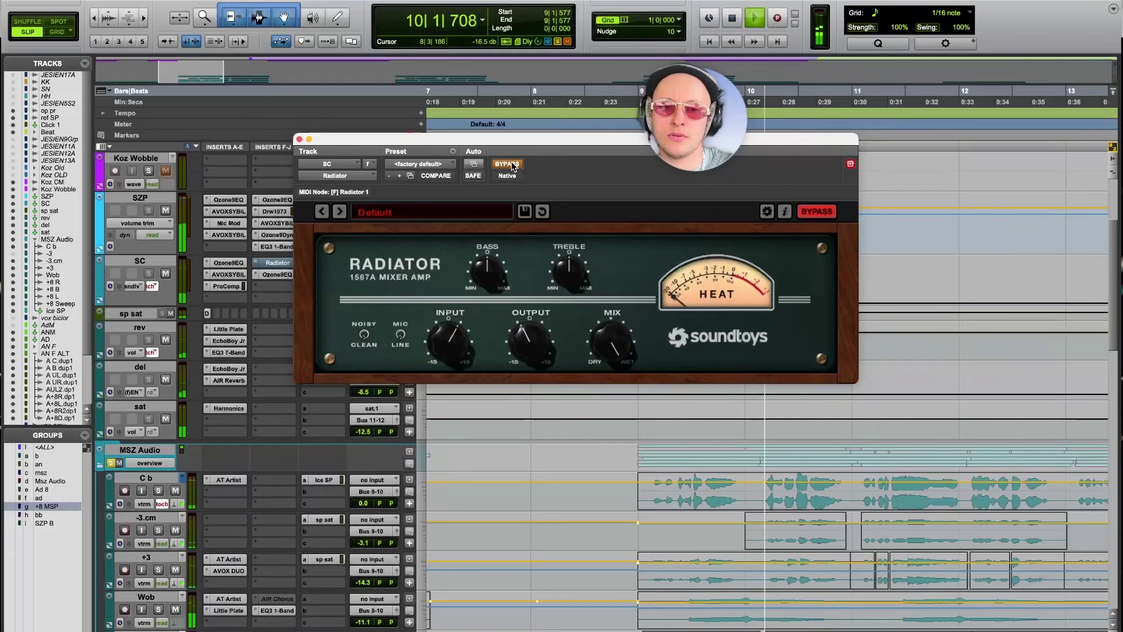
Step: Take Radiator on the SC track out of bypass during playback, stop playback and close the plug-in
left_click(512, 165)
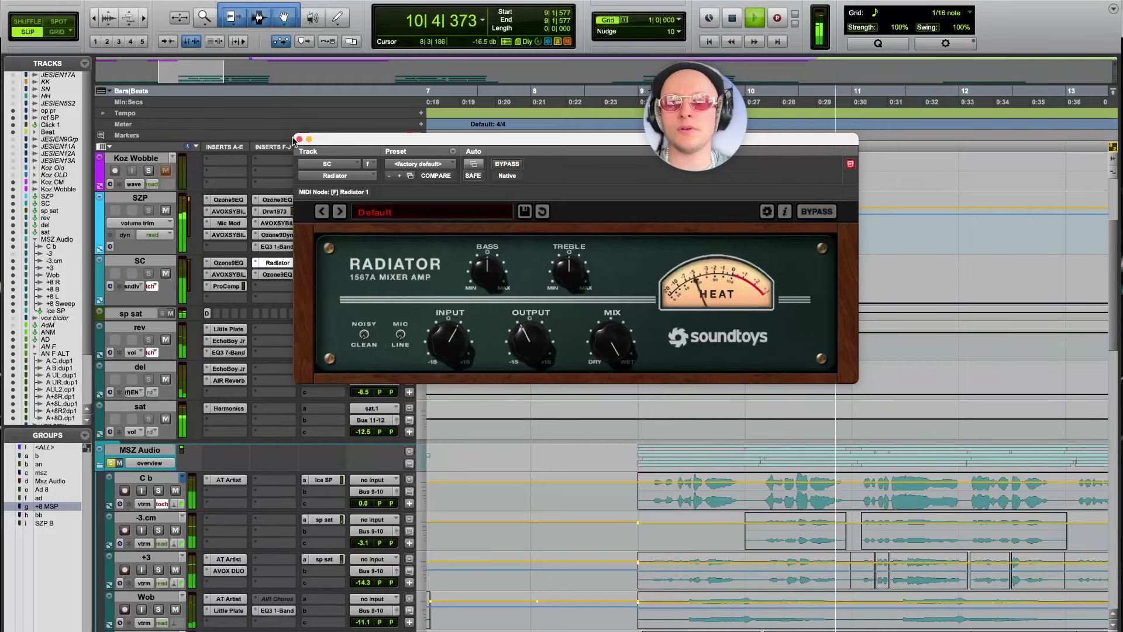
key("space")
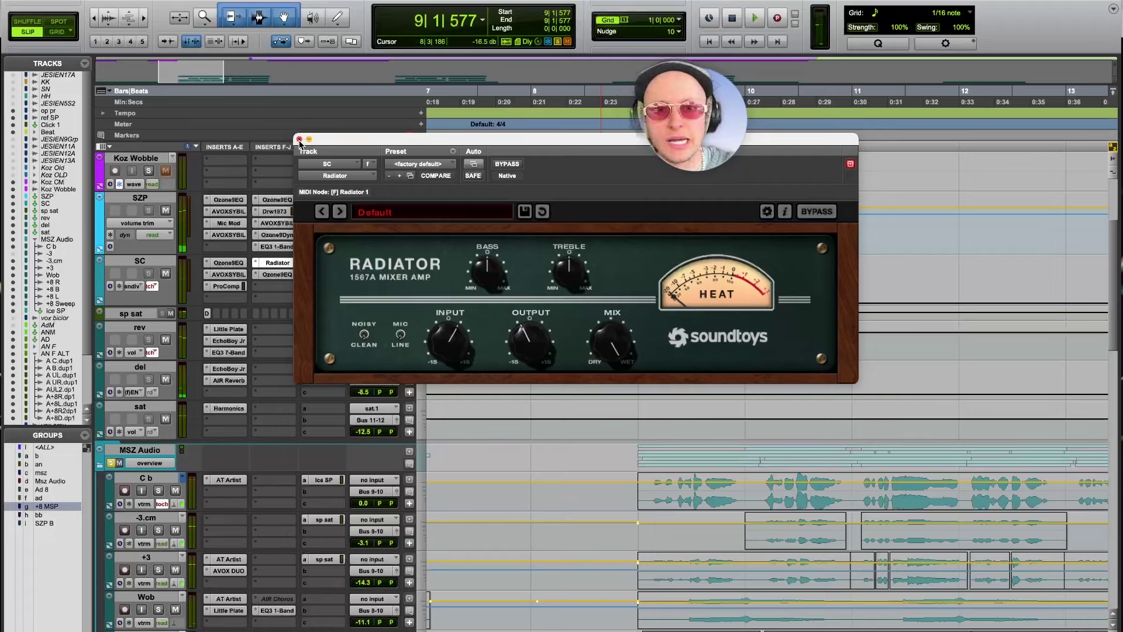
left_click(299, 140)
Step: Open the second Ozone 9 Equalizer on the SC track, audition bands 4 and 2 during playback and close it
left_click(278, 274)
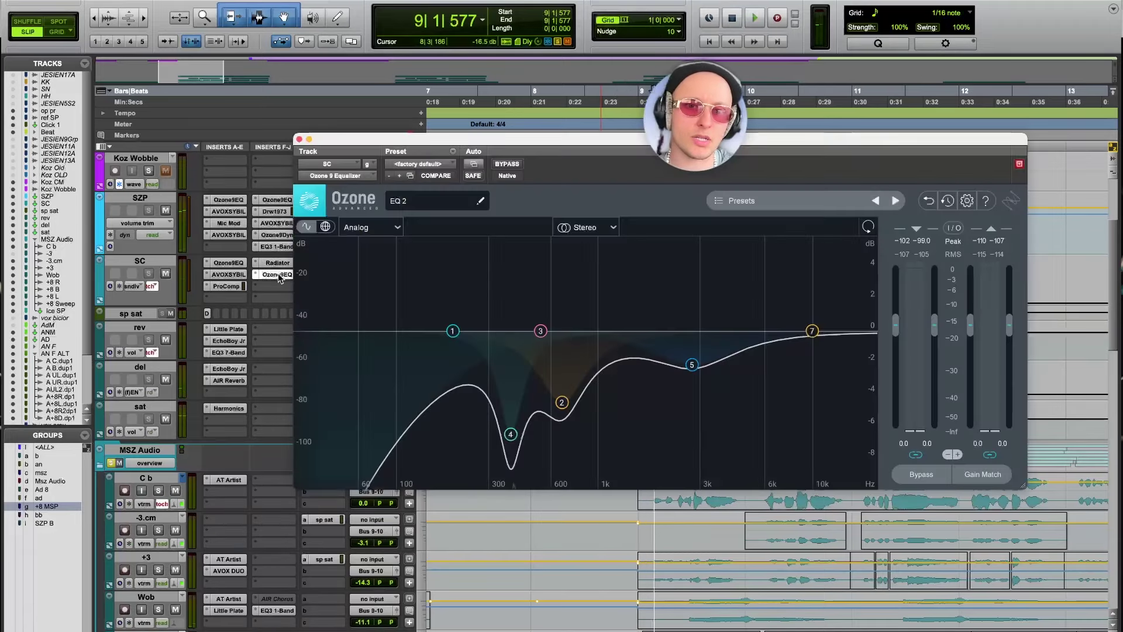
left_click(511, 436)
key("space")
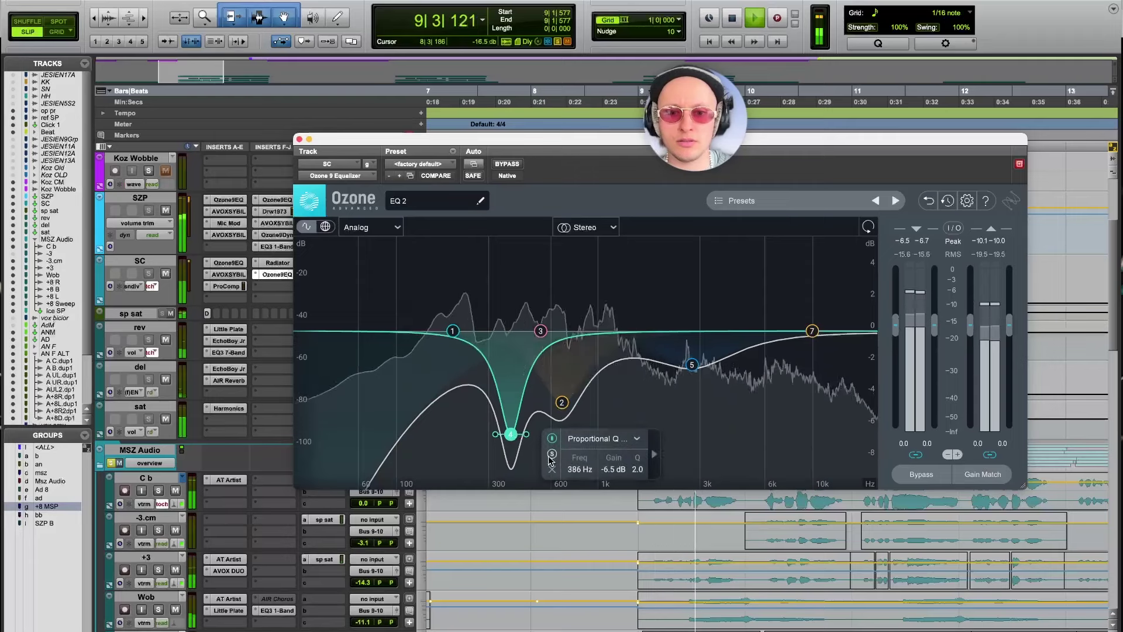
left_click(562, 403)
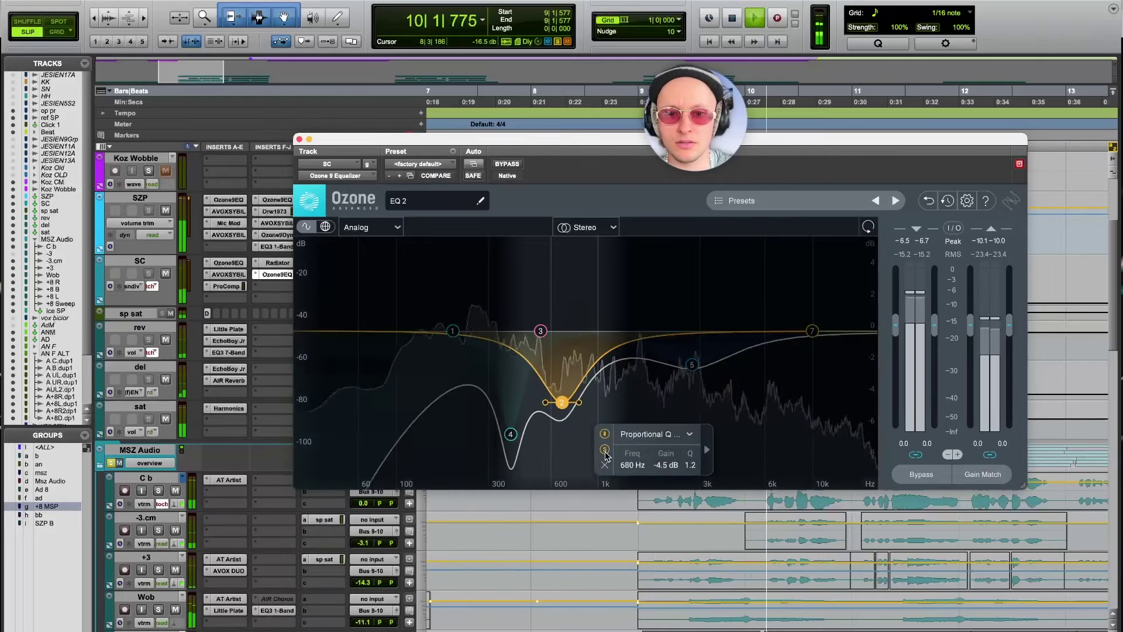
left_click(605, 450)
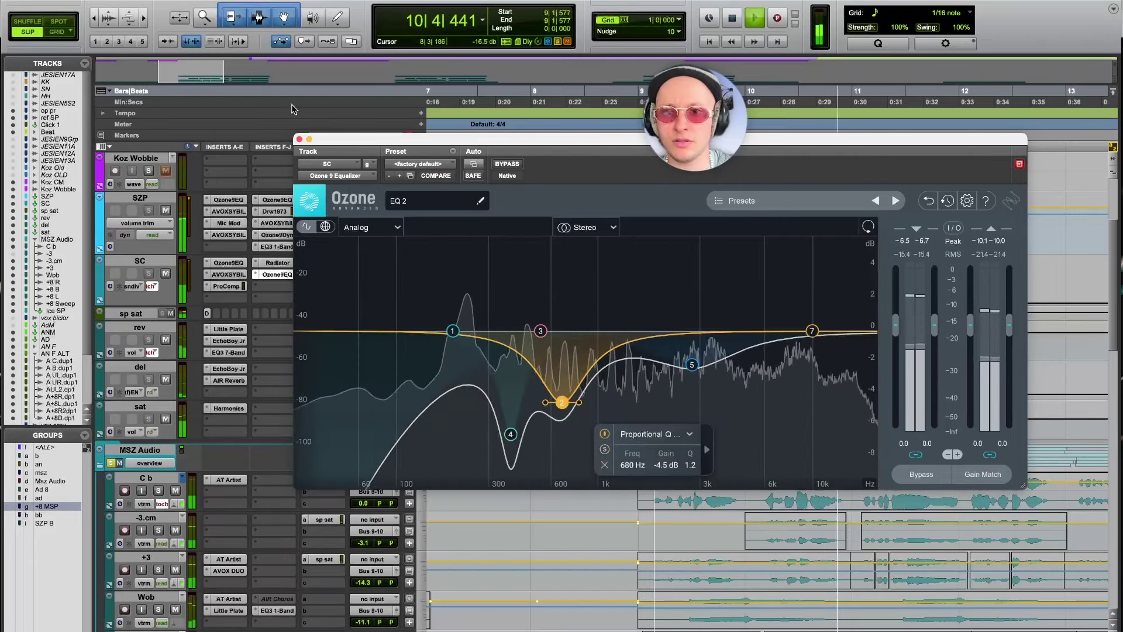
key("space")
left_click(300, 139)
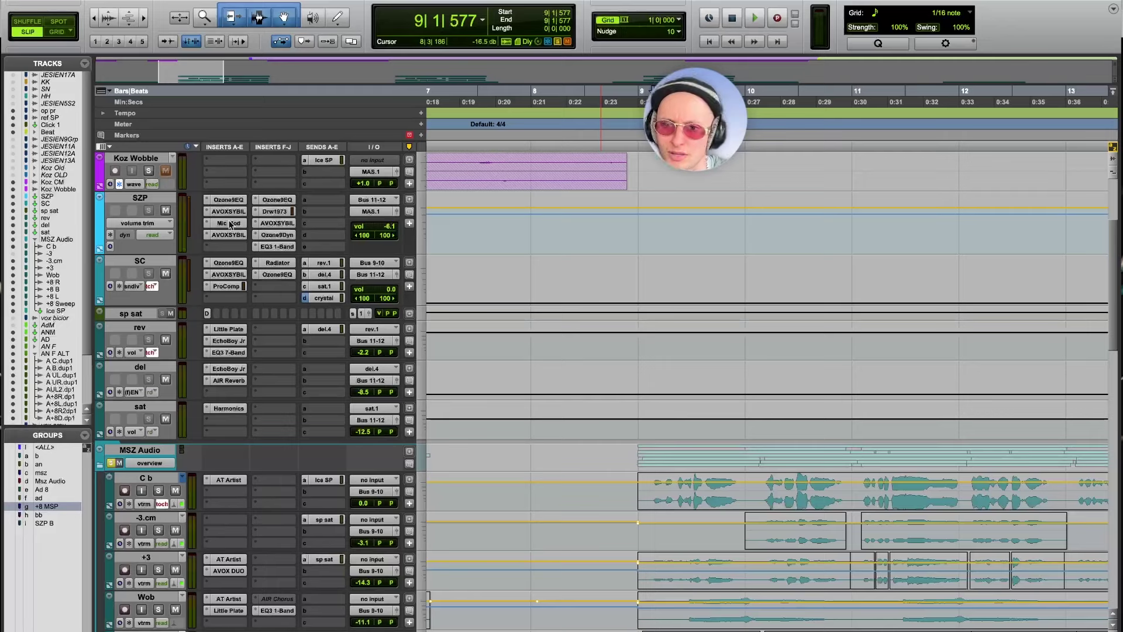
Step: Open the SC track's sat.1 send, inspect Harmonics on the sat track and close the plug-in
left_click(328, 288)
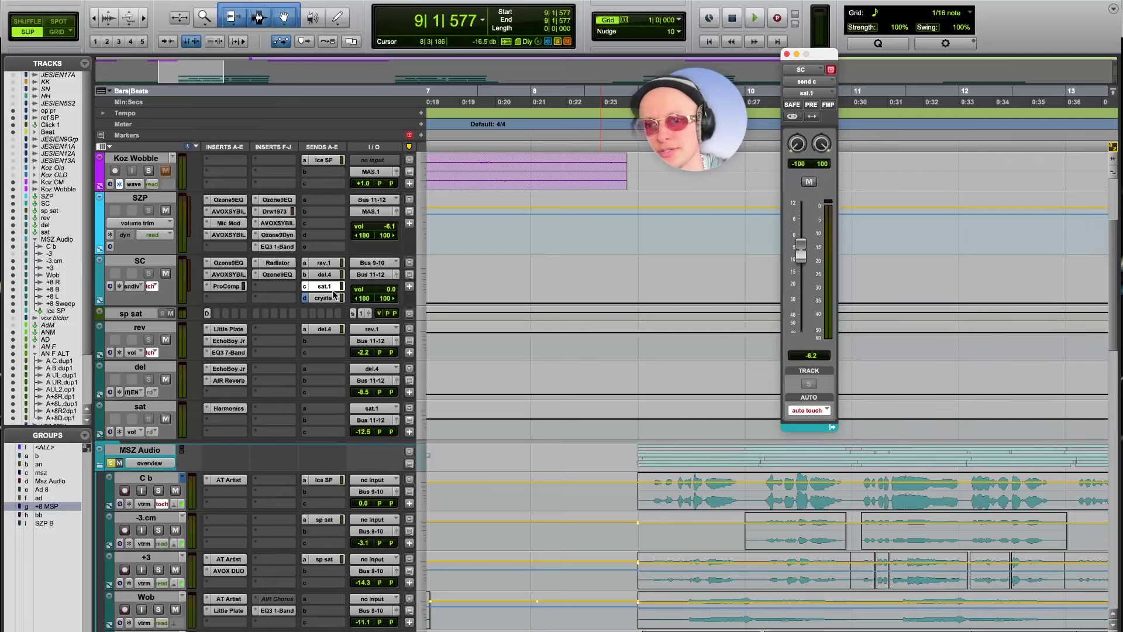
left_click(228, 409)
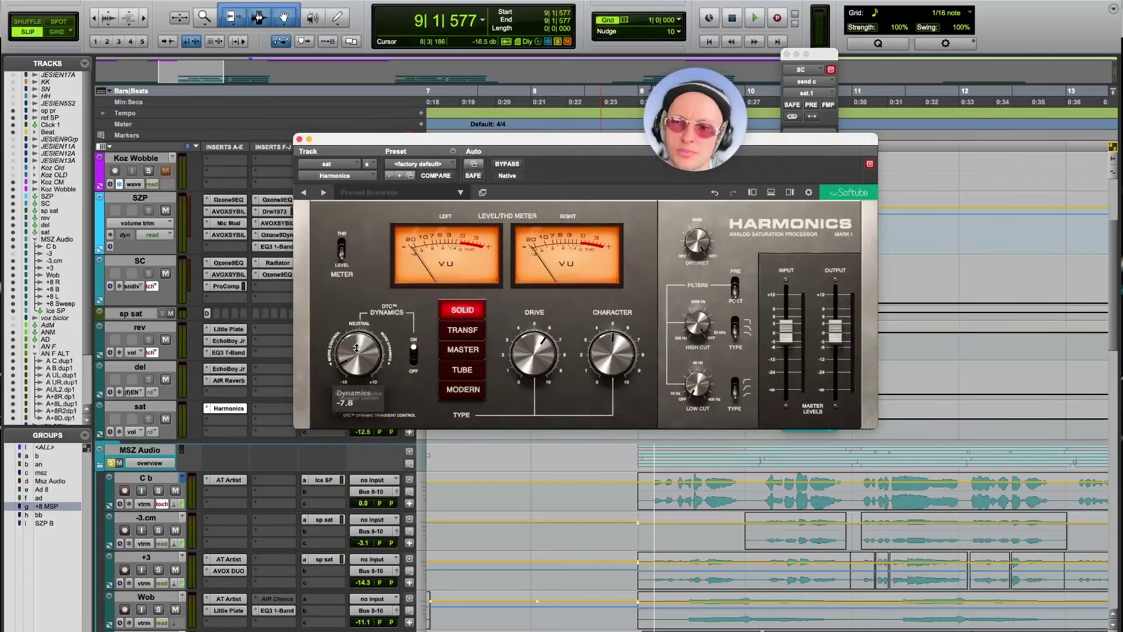
left_click(299, 139)
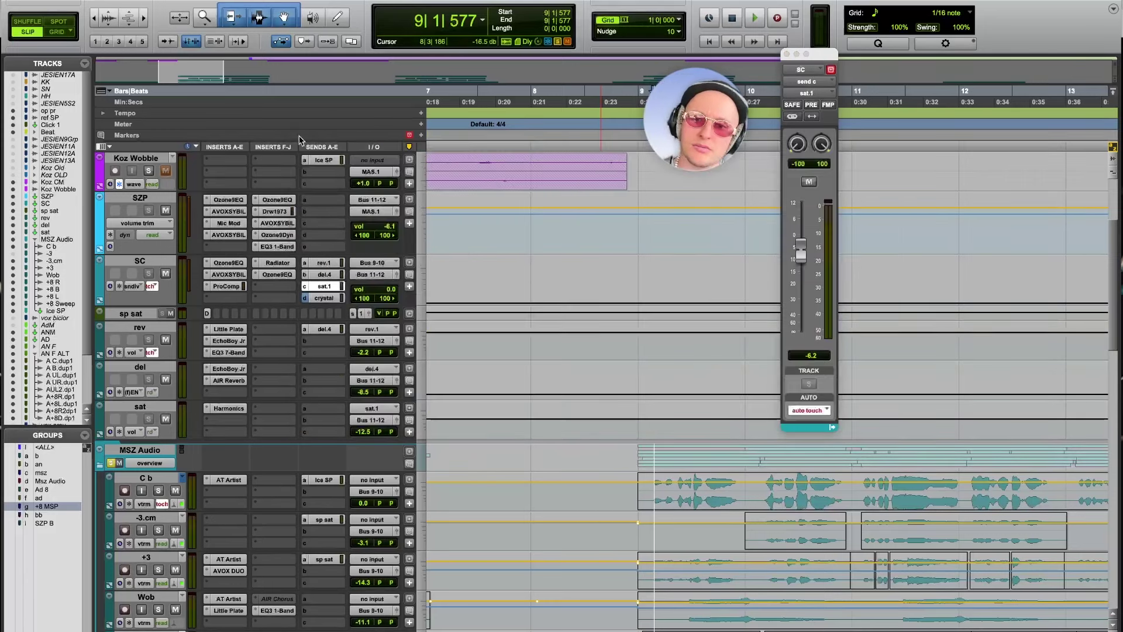
Step: Open the SC track's rev.1 send and inspect Little Plate, EchoBoy Jr and EQ3 7-Band on the rev track
left_click(331, 265)
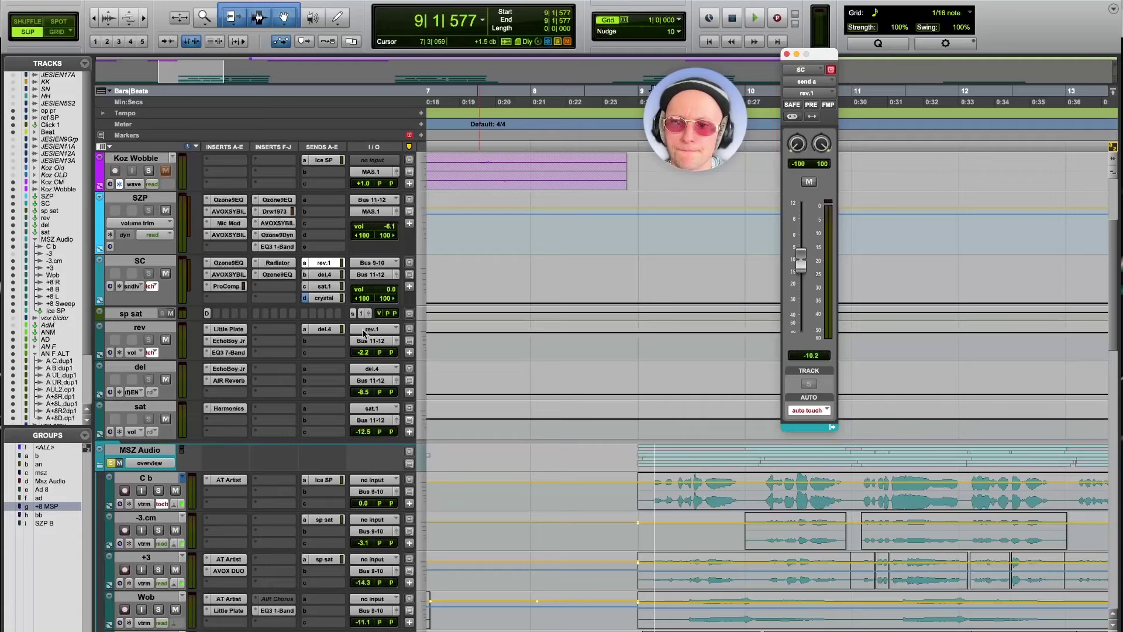
left_click(229, 330)
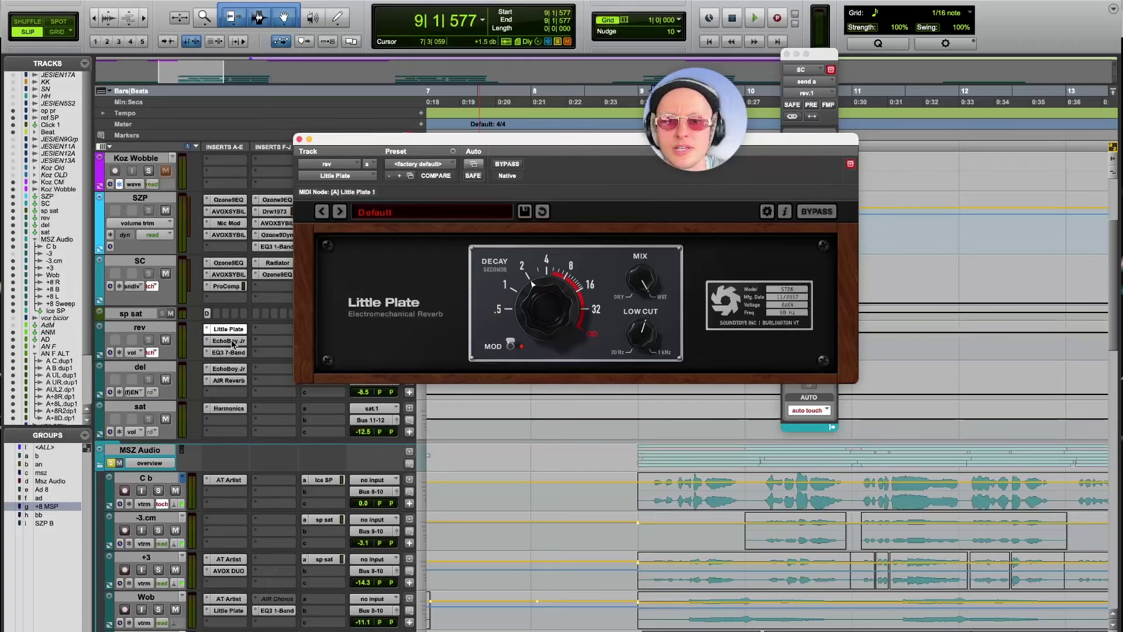
left_click(236, 343)
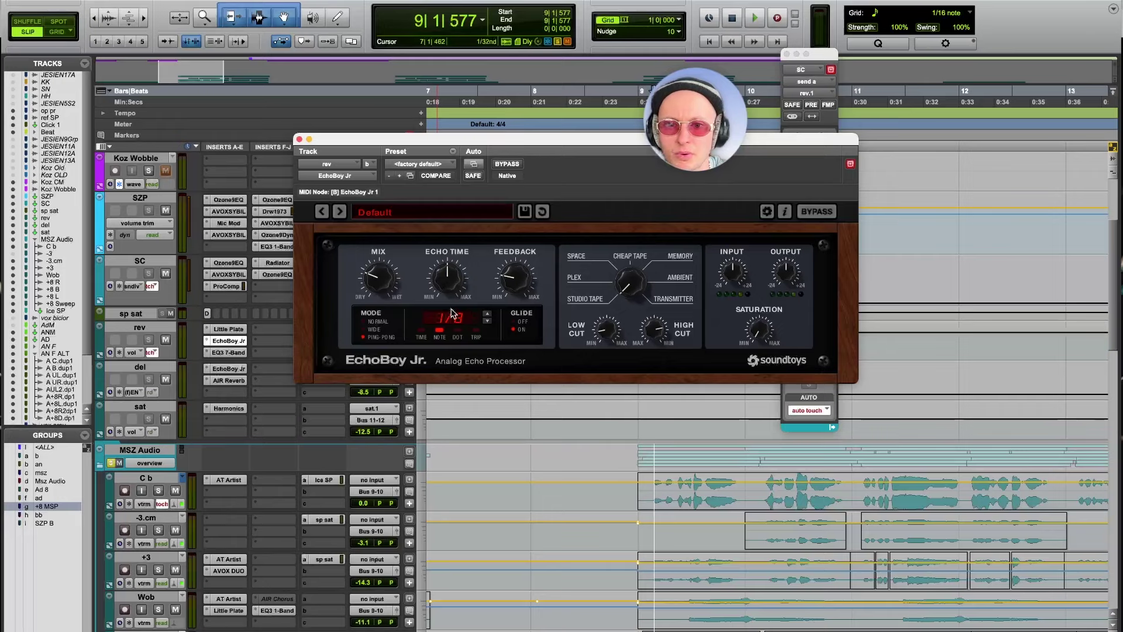
left_click(233, 352)
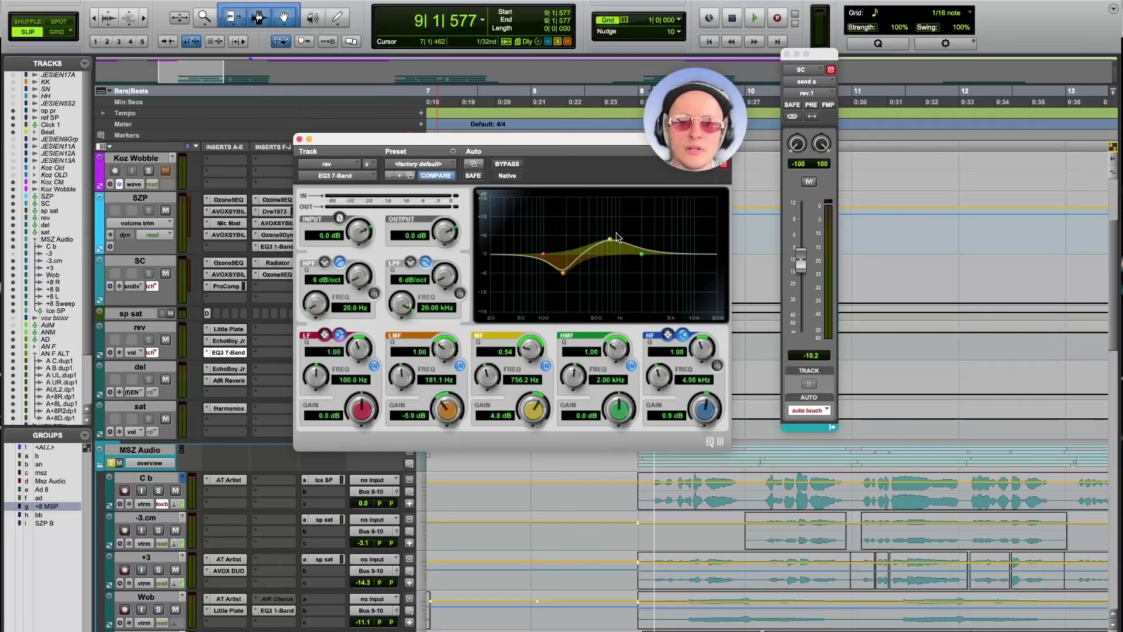
Step: Set the rev track's EQ3 7-Band to 4.2 dB MF gain and -5.3 dB LMF gain during playback, and close it
key("space")
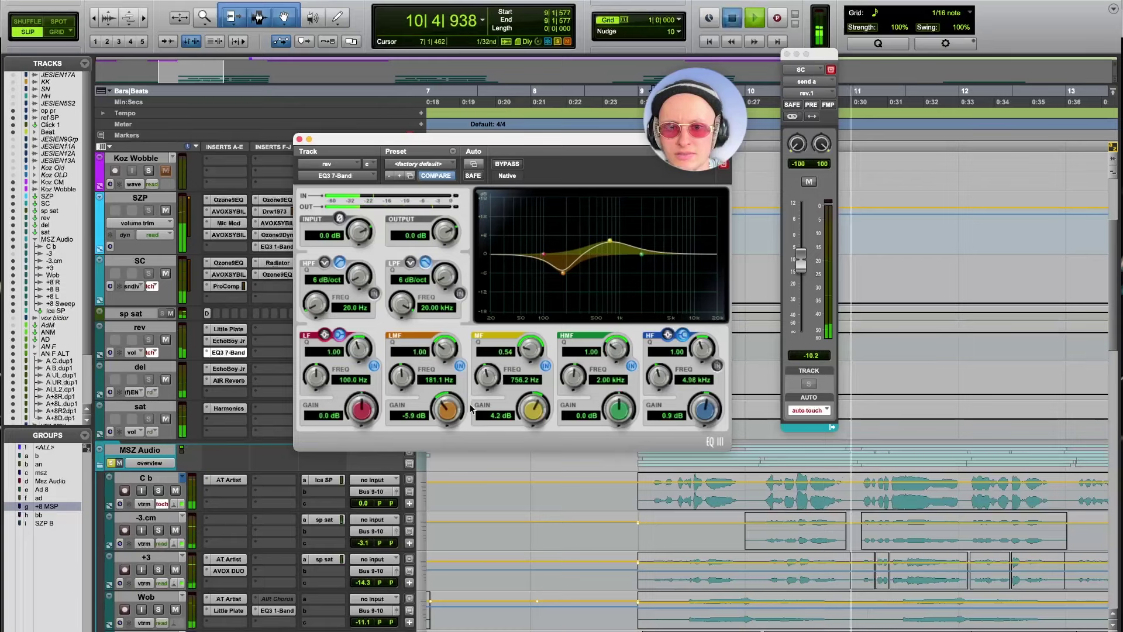
key("space")
key("space")
left_click_drag(449, 407, 437, 387)
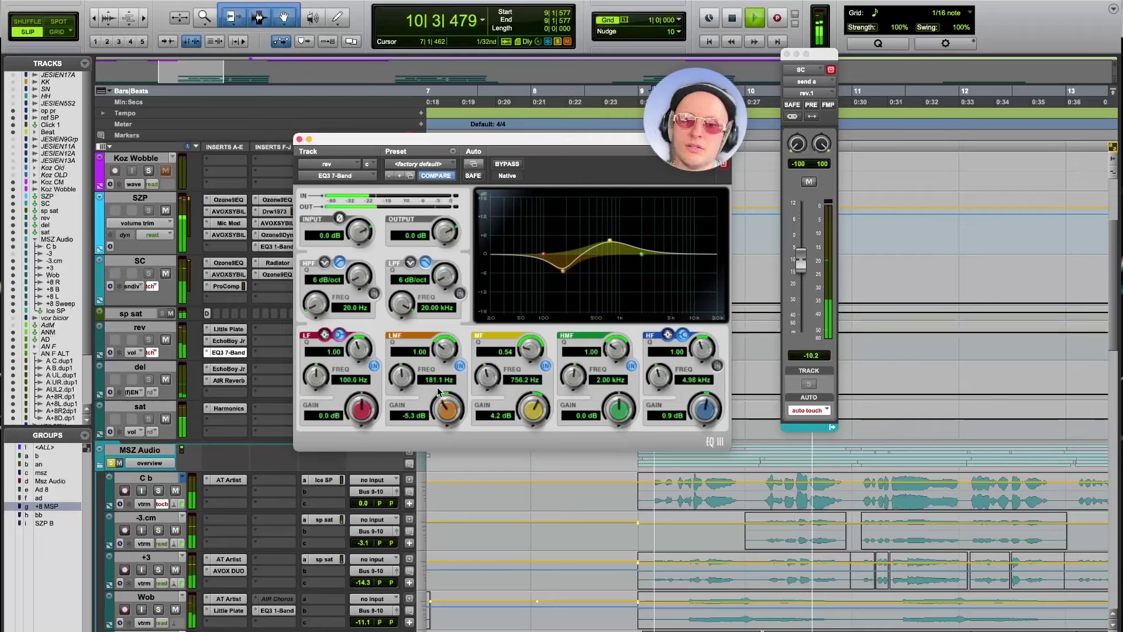
key("space")
left_click(299, 139)
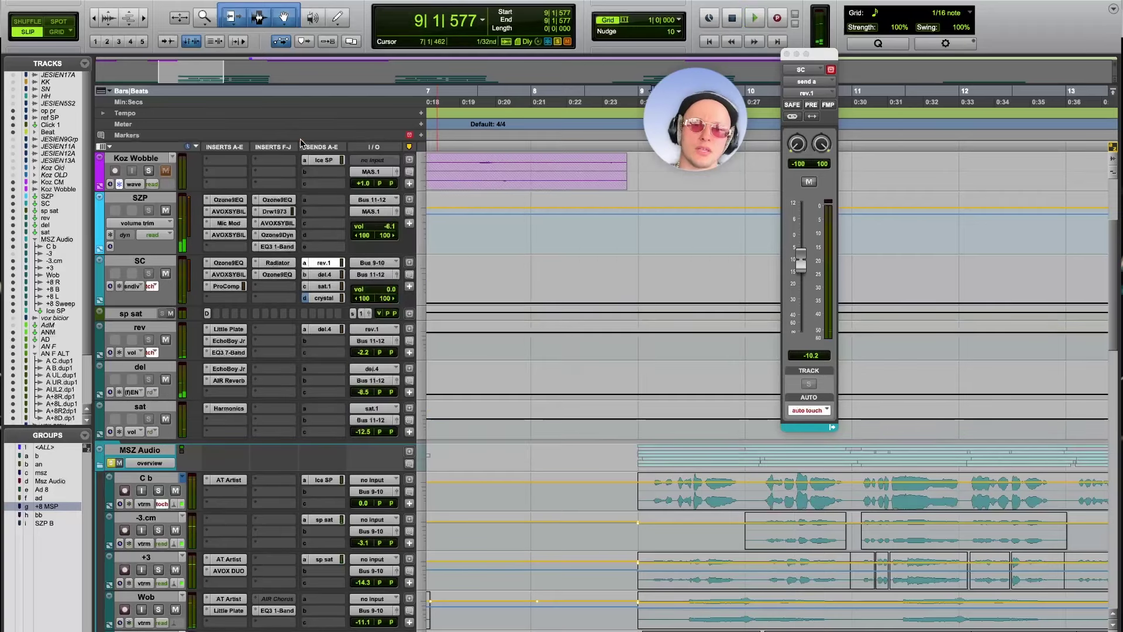
Step: Set the HF gain of the rev track's EQ3 7-Band to 6.7 dB, toggle the HF band on and off, and close the EQ
left_click(230, 354)
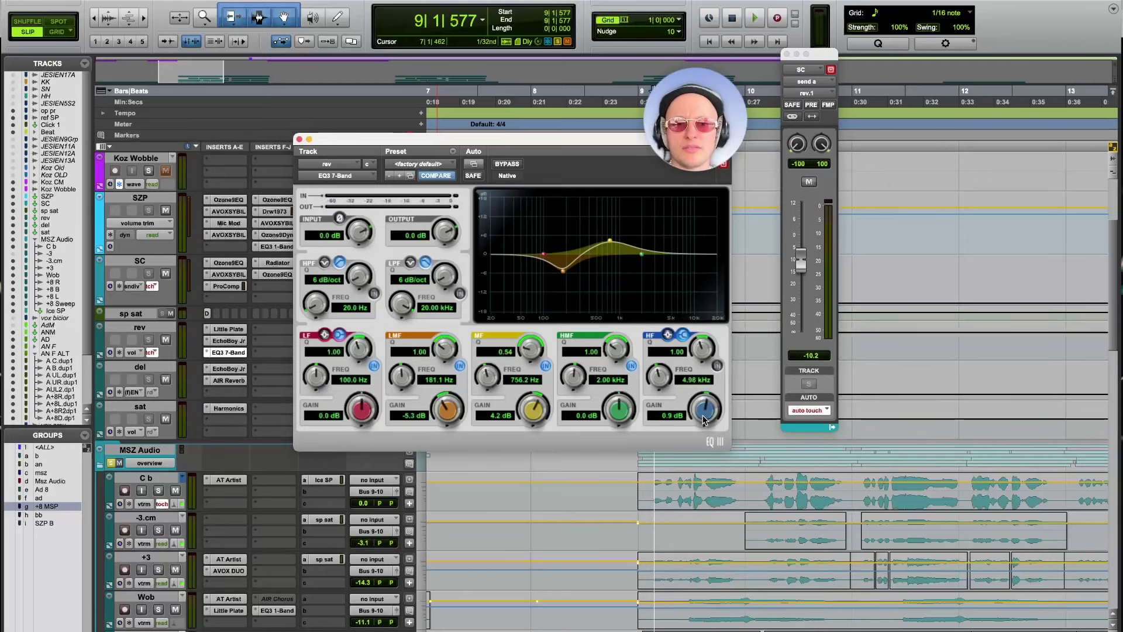
left_click_drag(712, 410, 712, 393)
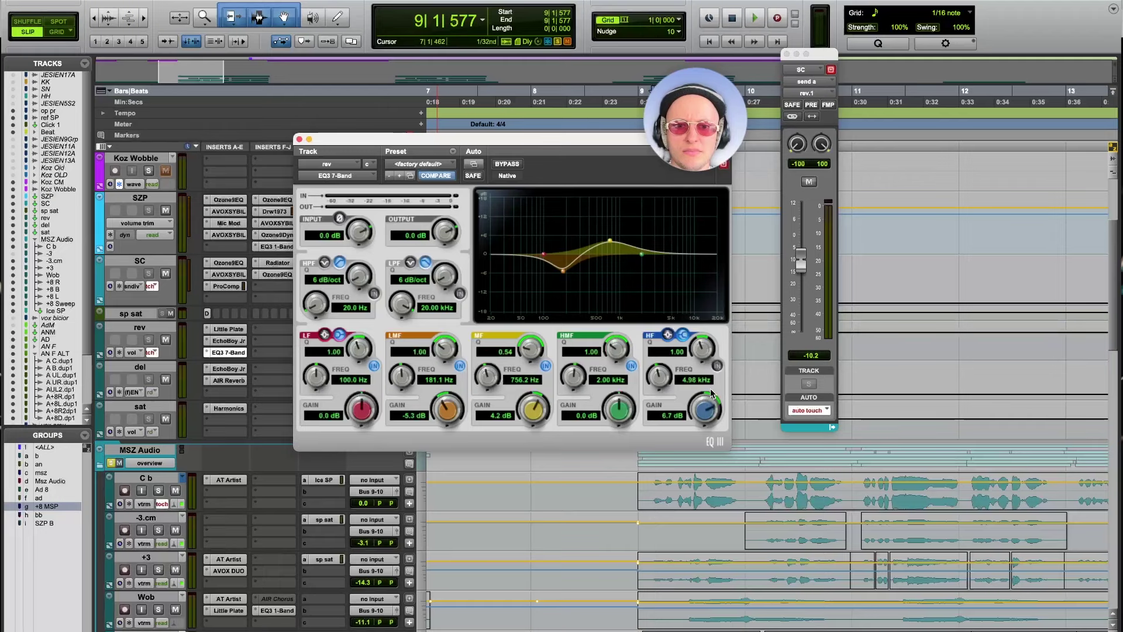
left_click(718, 365)
left_click(718, 365)
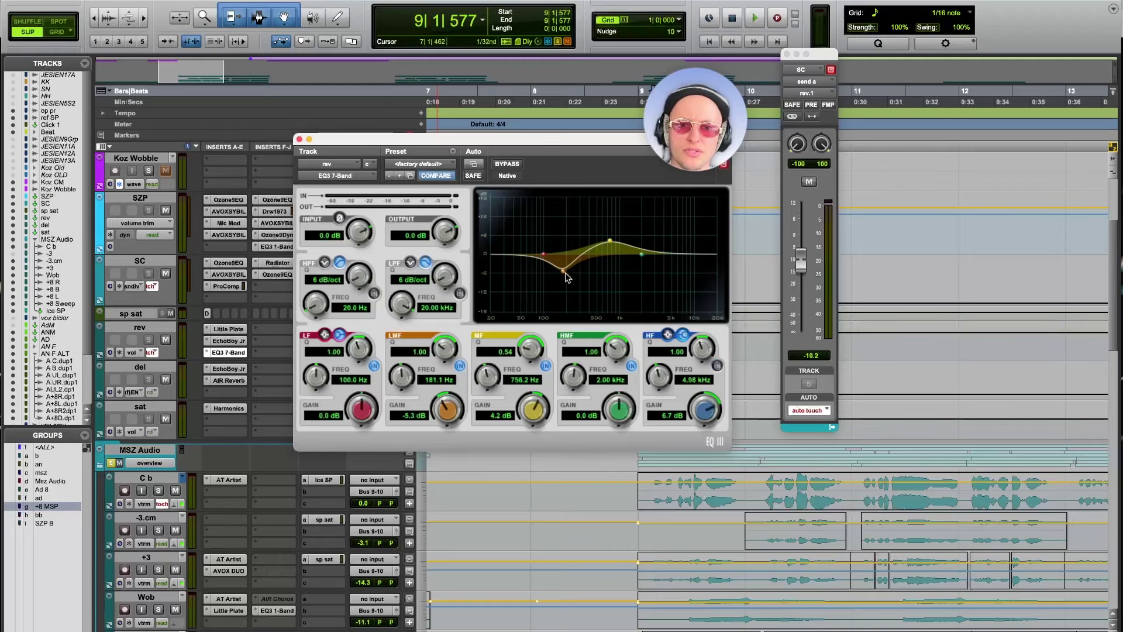
left_click(299, 140)
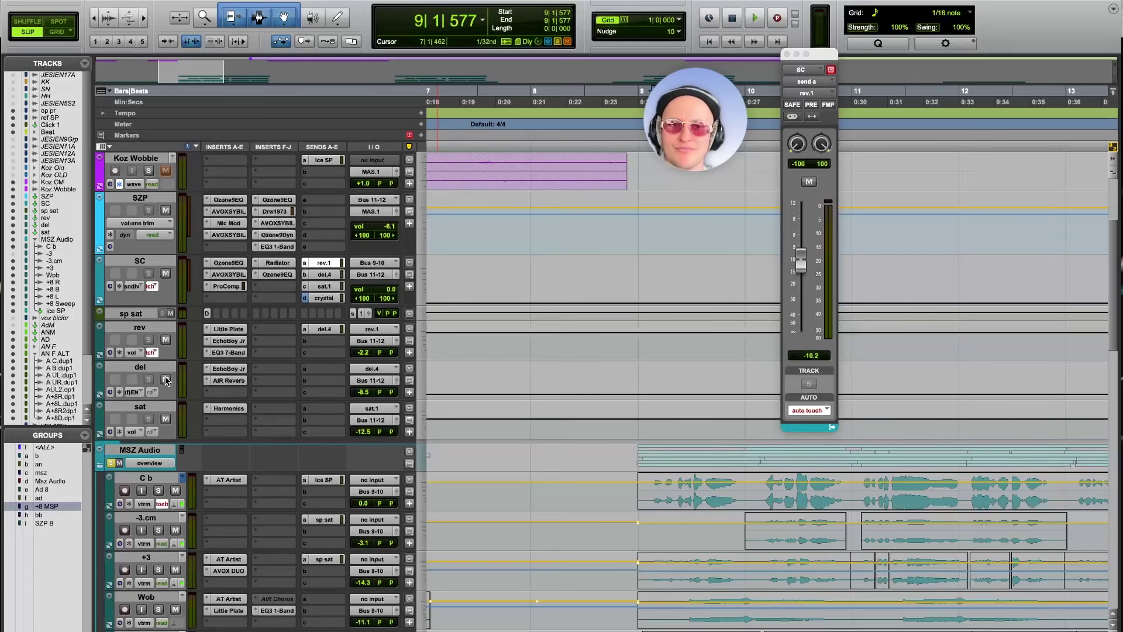
left_click(233, 353)
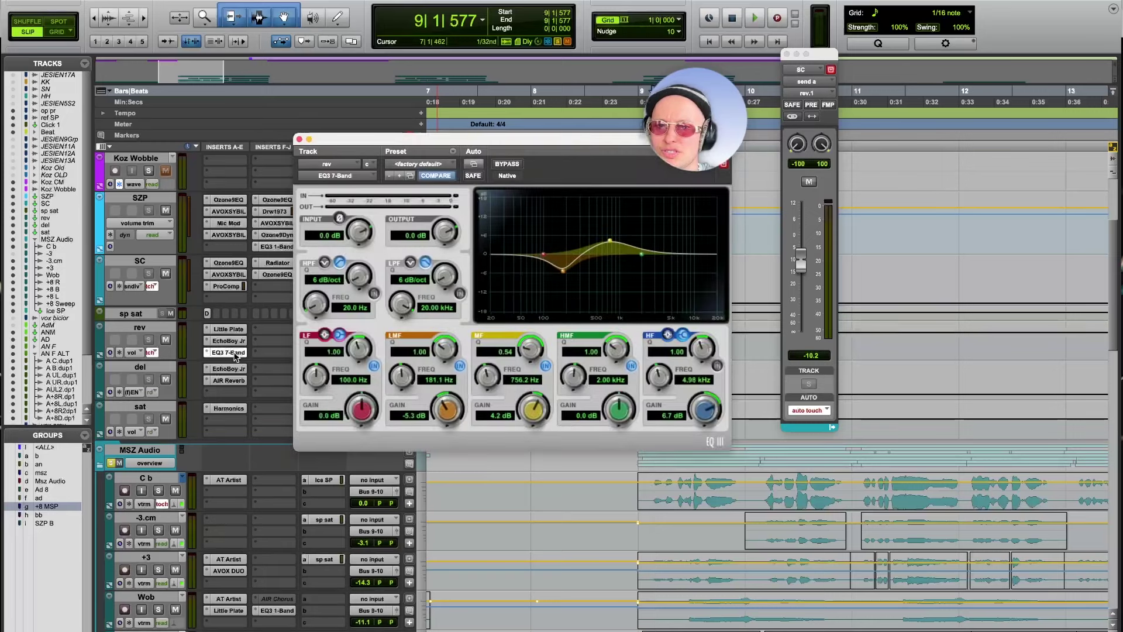
left_click(298, 140)
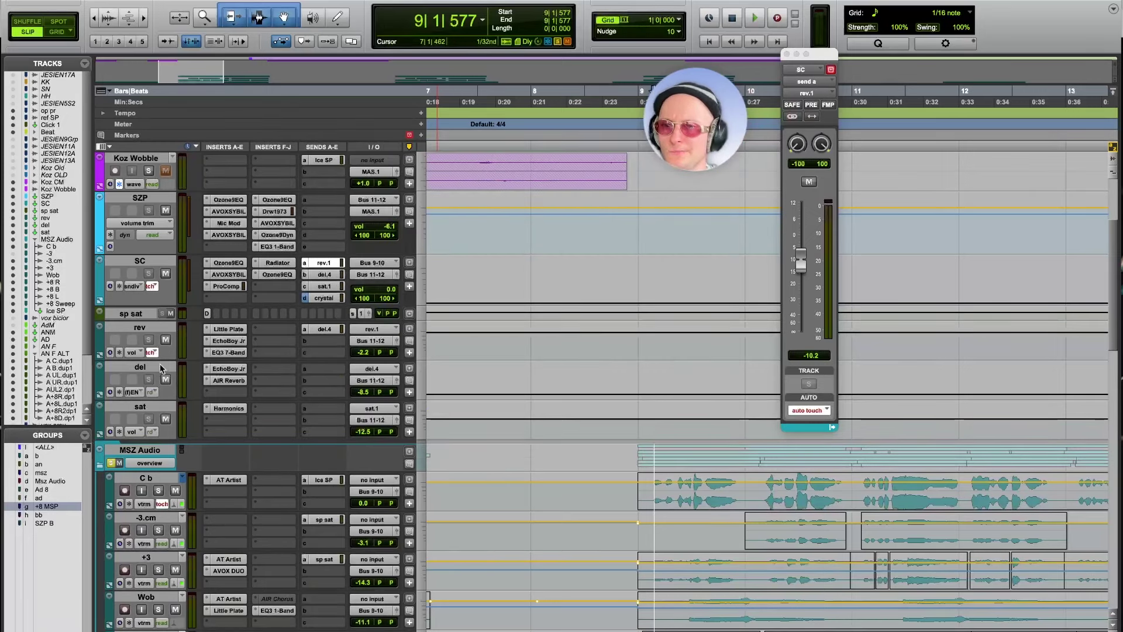
Step: Open AIR Reverb on the del track, examine its settings and close it
left_click(231, 370)
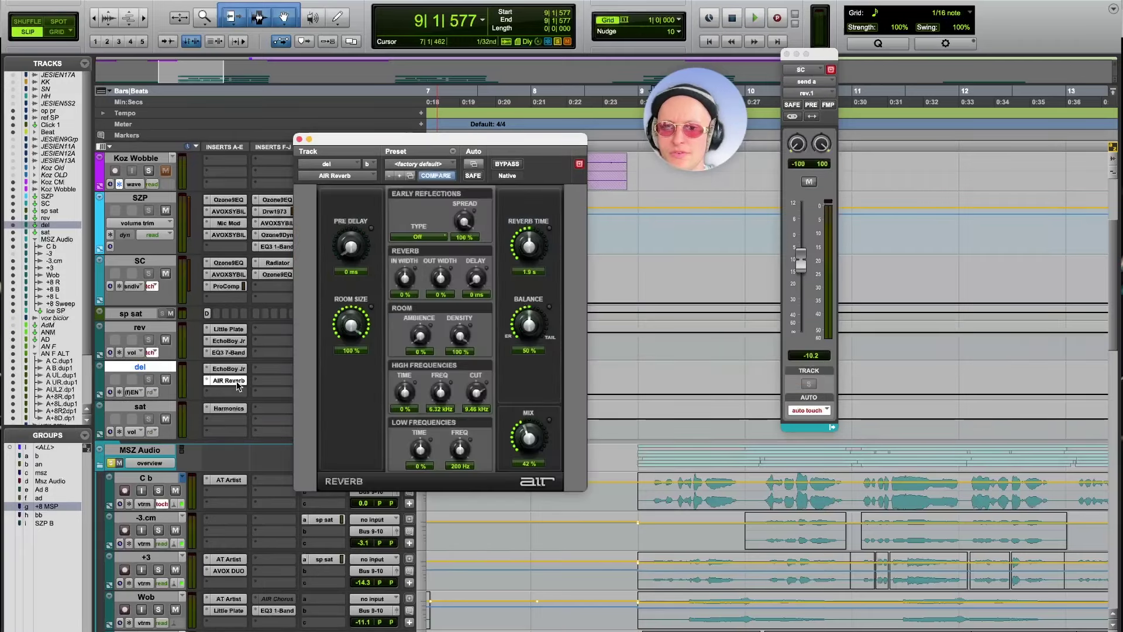
left_click(230, 381)
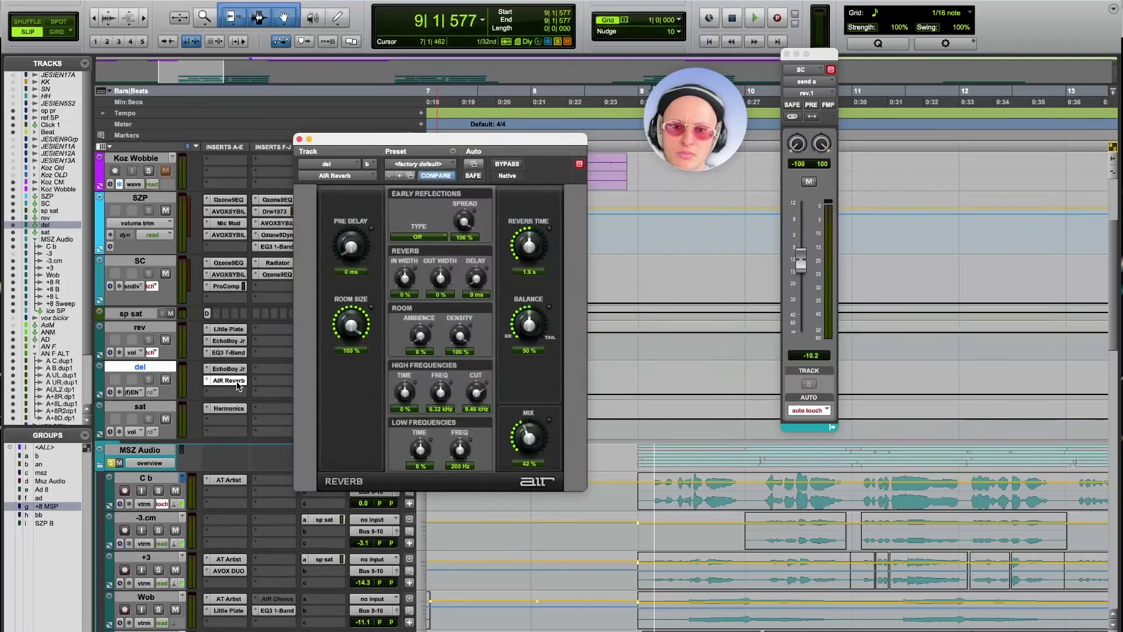
left_click(299, 140)
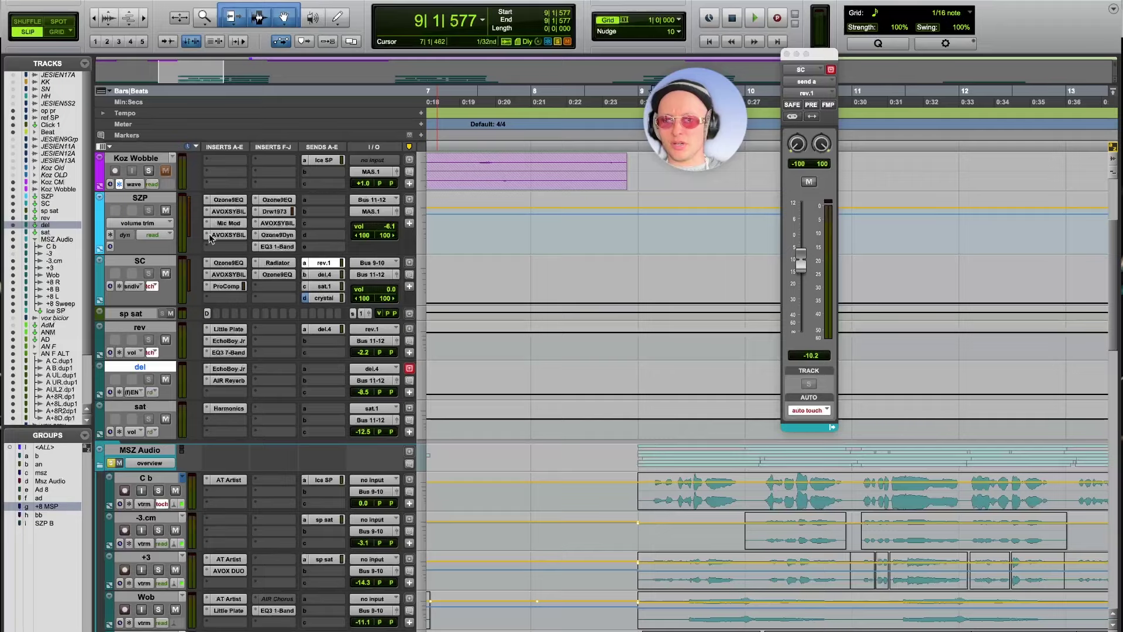
Step: Select the tracks from sat up through sp sat and clear the selection
left_click(151, 408)
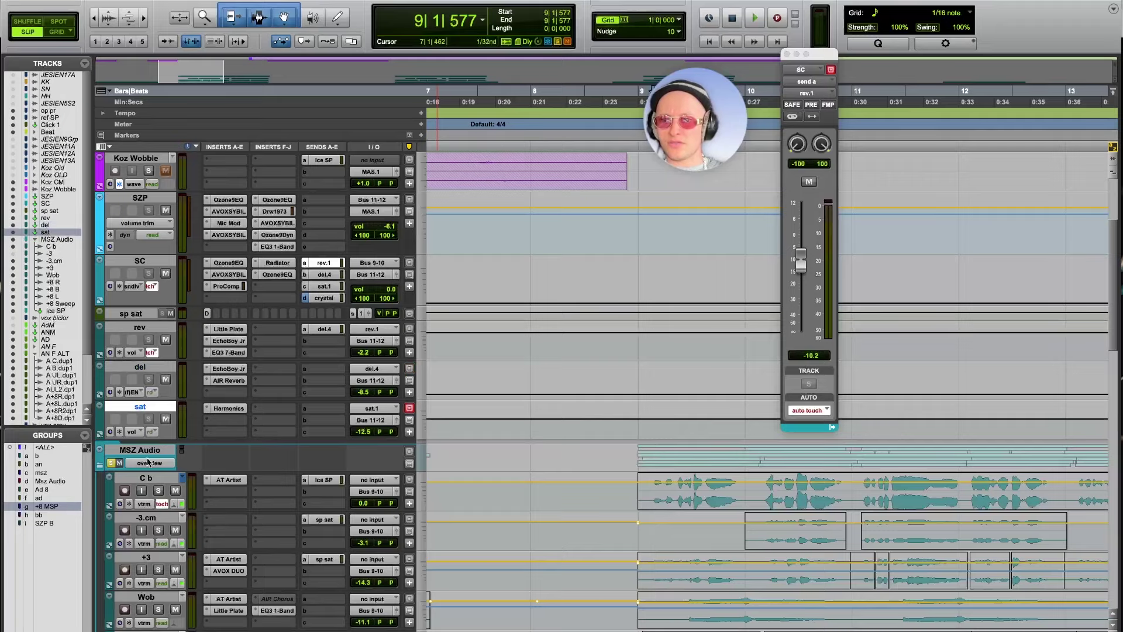
scroll(153, 451, "up", 5)
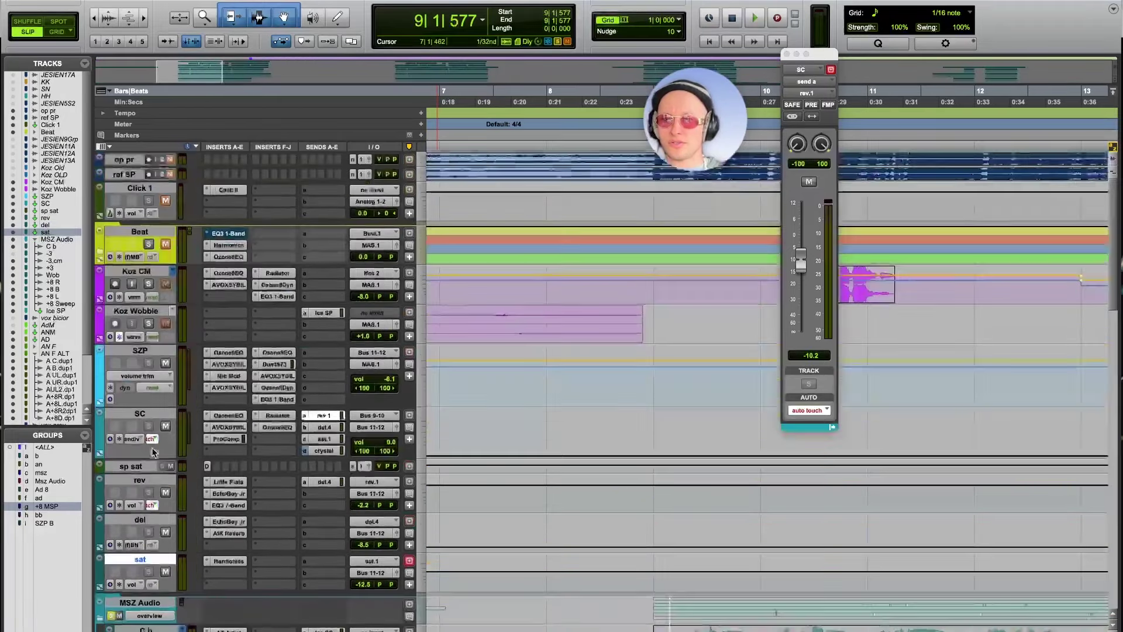
scroll(153, 451, "down", 2)
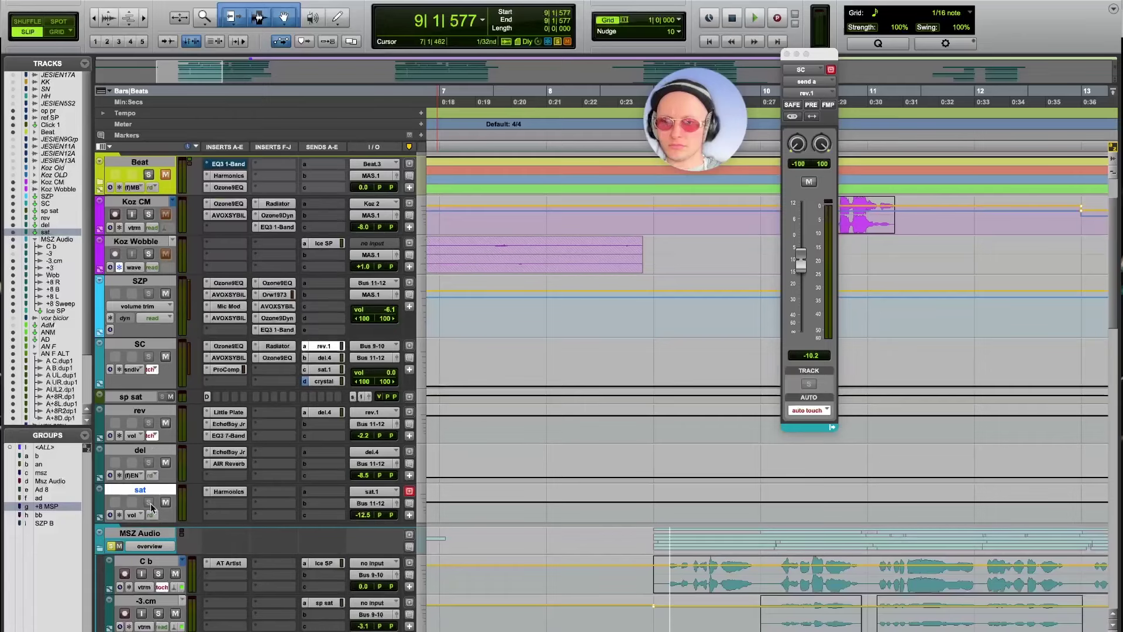
left_click(131, 397, "shift")
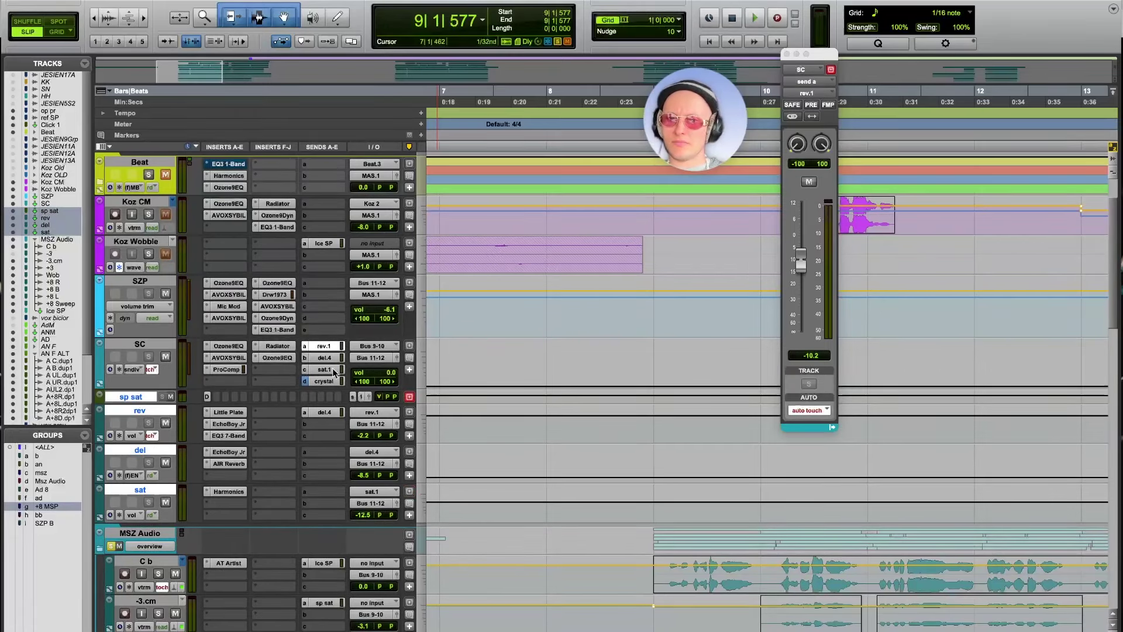
left_click(143, 401, "alt")
Step: Review the sp sat sends on the MSZ Audio layers, select the sp sat track, increase its height and start playback
scroll(144, 402, "down", 20)
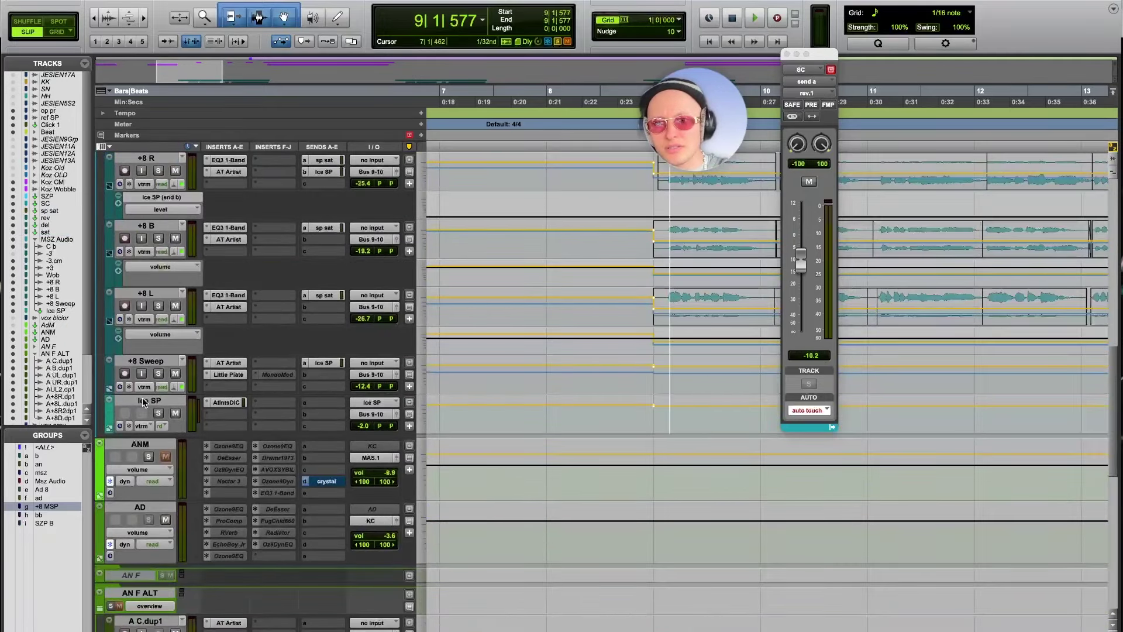
scroll(332, 299, "up", 5)
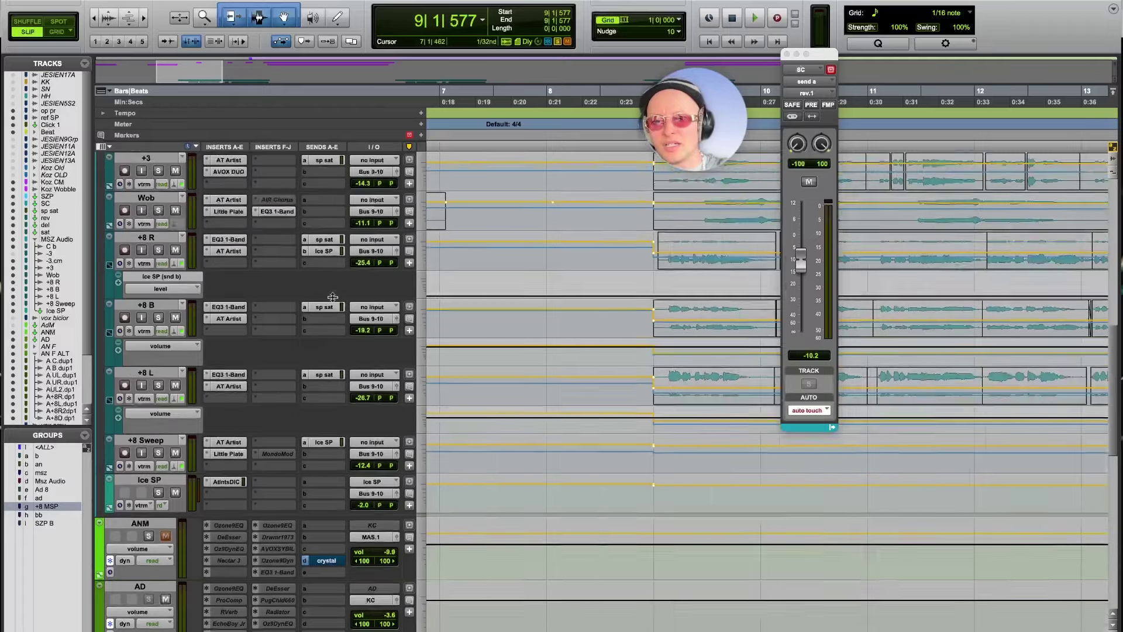
scroll(332, 299, "up", 2)
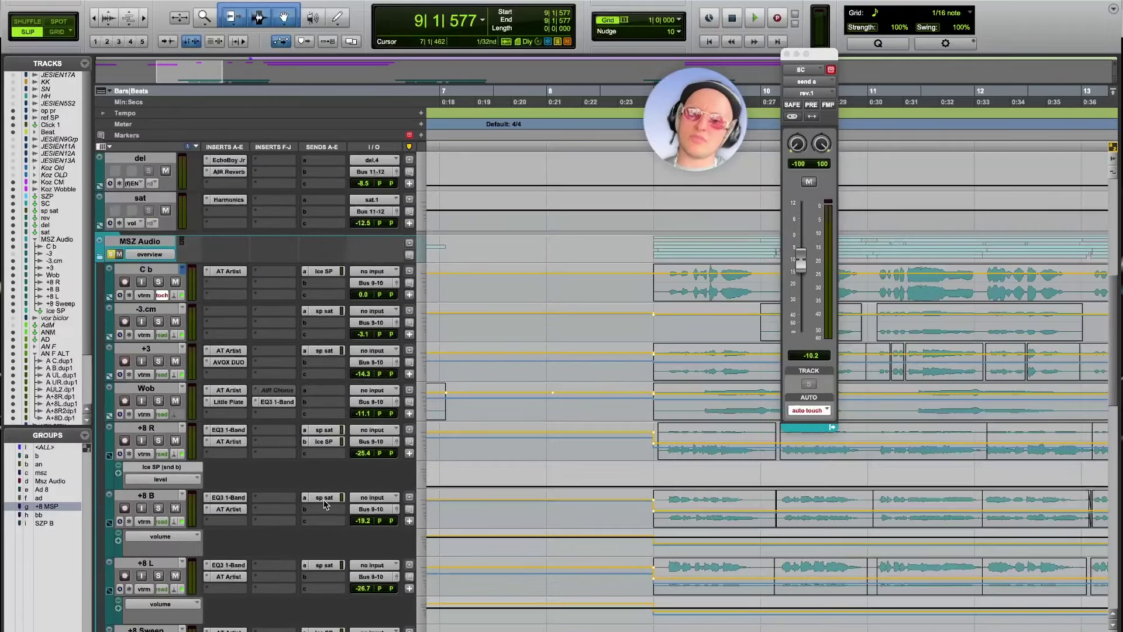
scroll(326, 503, "up", 2)
scroll(205, 413, "up", 5)
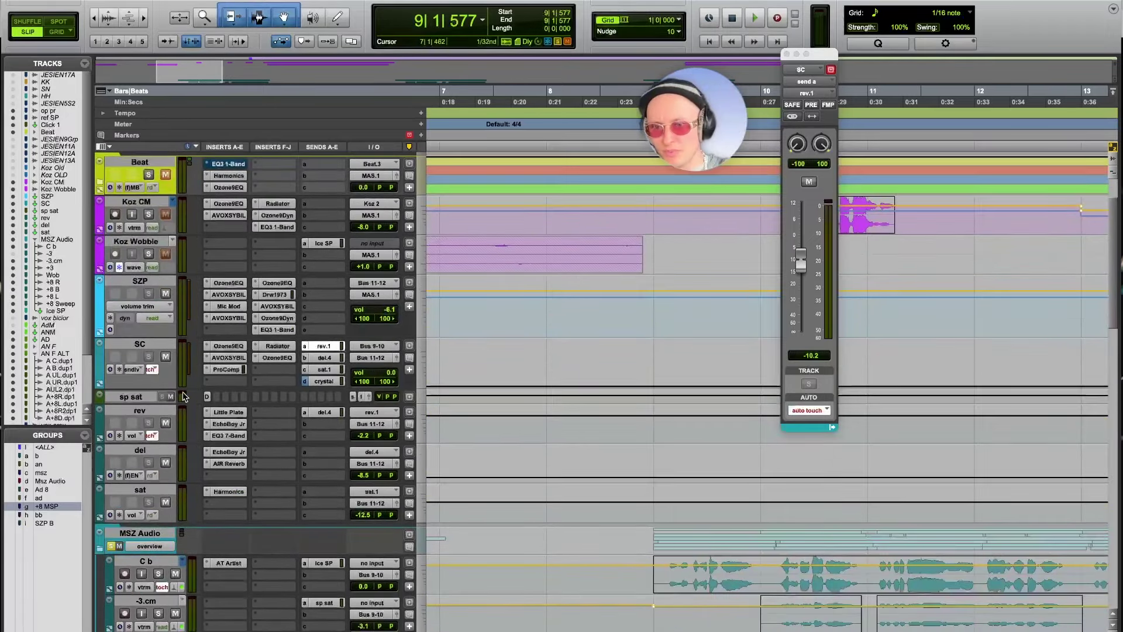
left_click(130, 396)
left_click_drag(131, 404, 132, 422)
key("space")
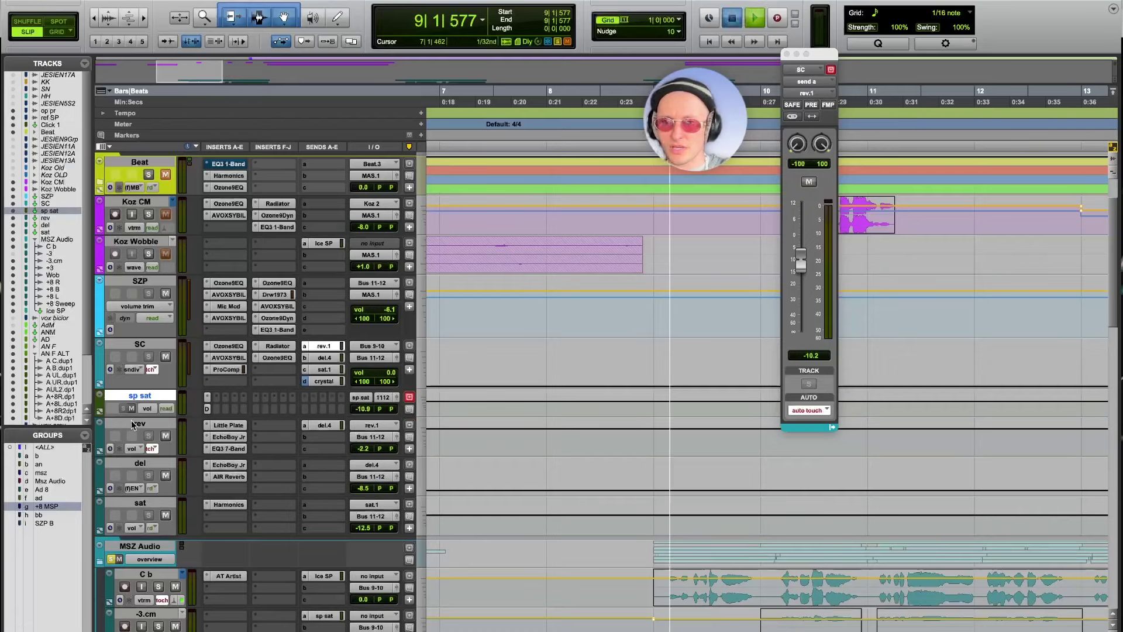
Step: Solo the sp sat track during playback, switch the solo back to the MSZ Audio folder and stop playback
left_click(123, 408)
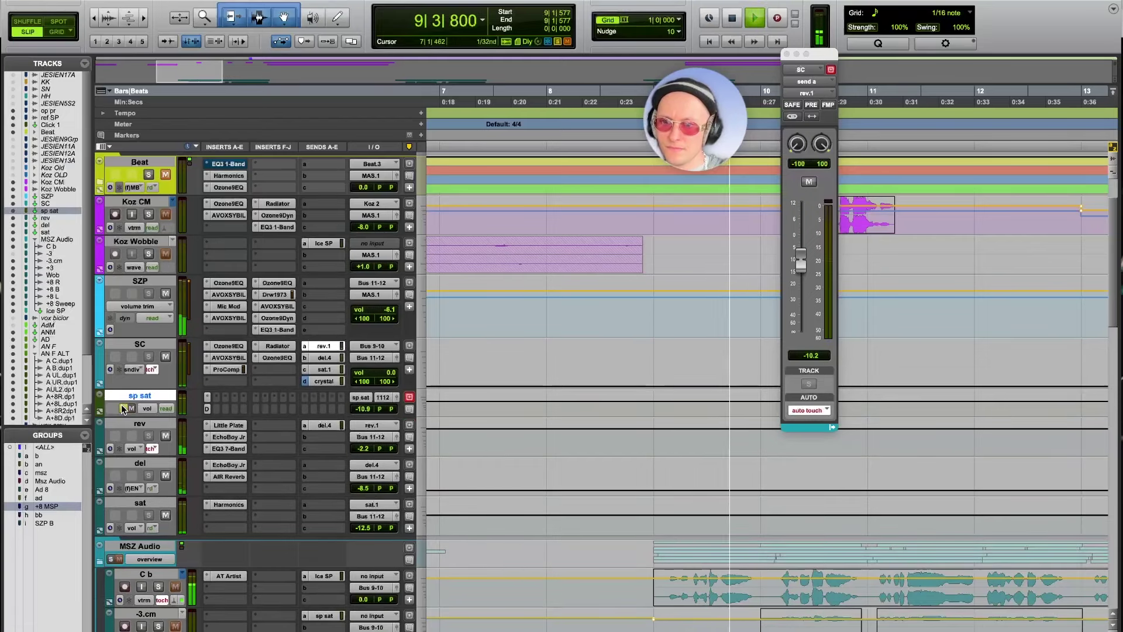
left_click(111, 560)
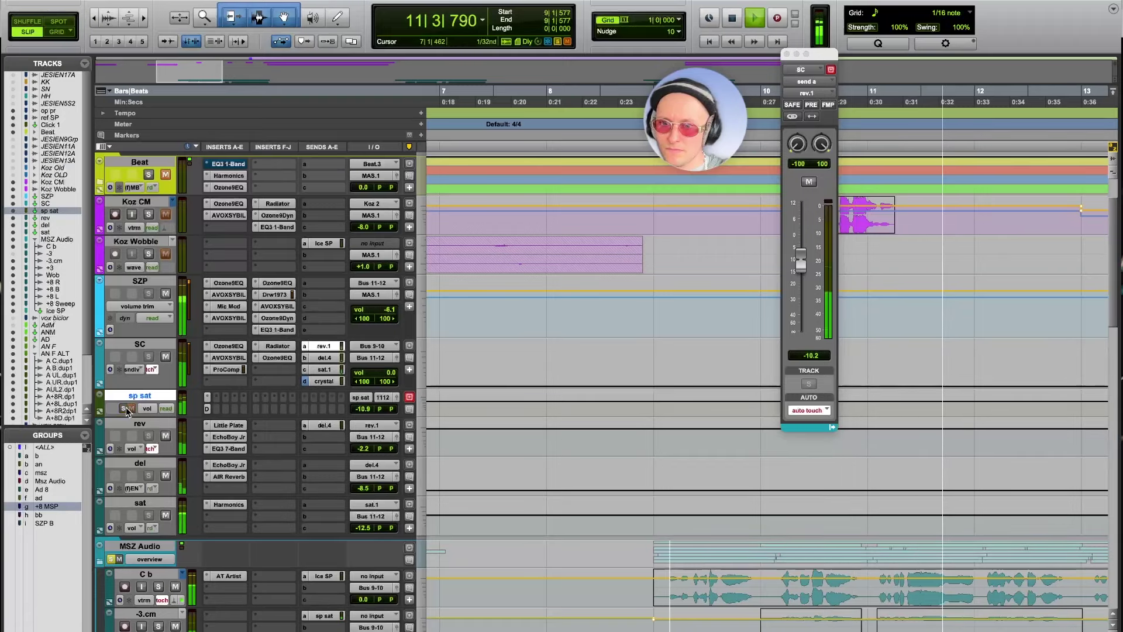
key("space")
Step: Review the sends on the MSZ Audio layers and open Devil-Loc Deluxe on the sp sat track
scroll(292, 498, "down", 5)
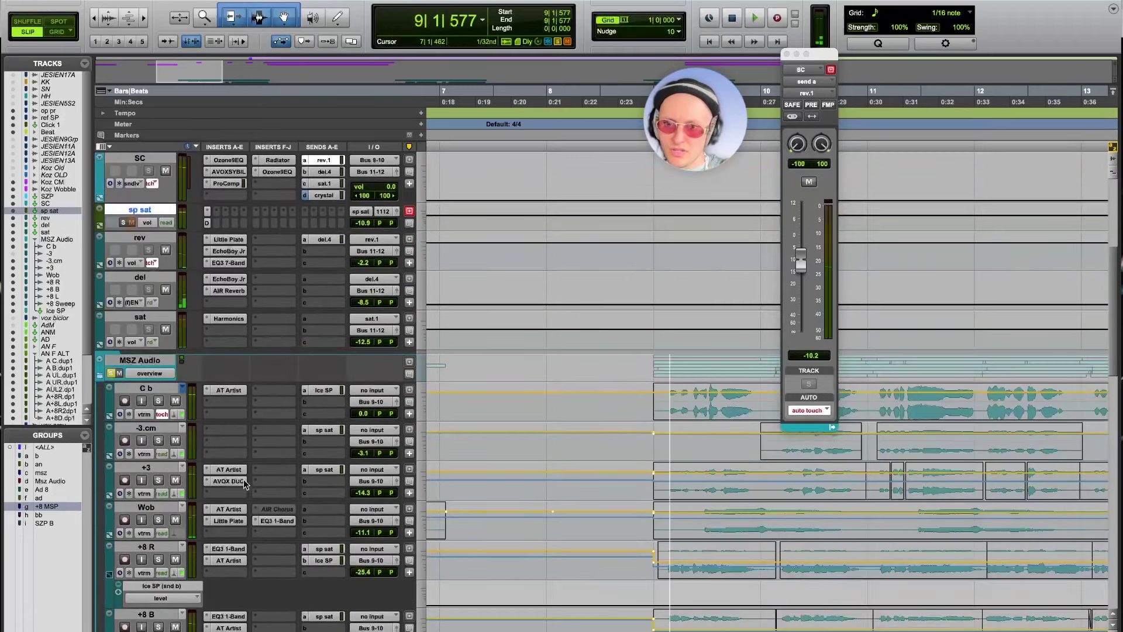
scroll(316, 483, "down", 1)
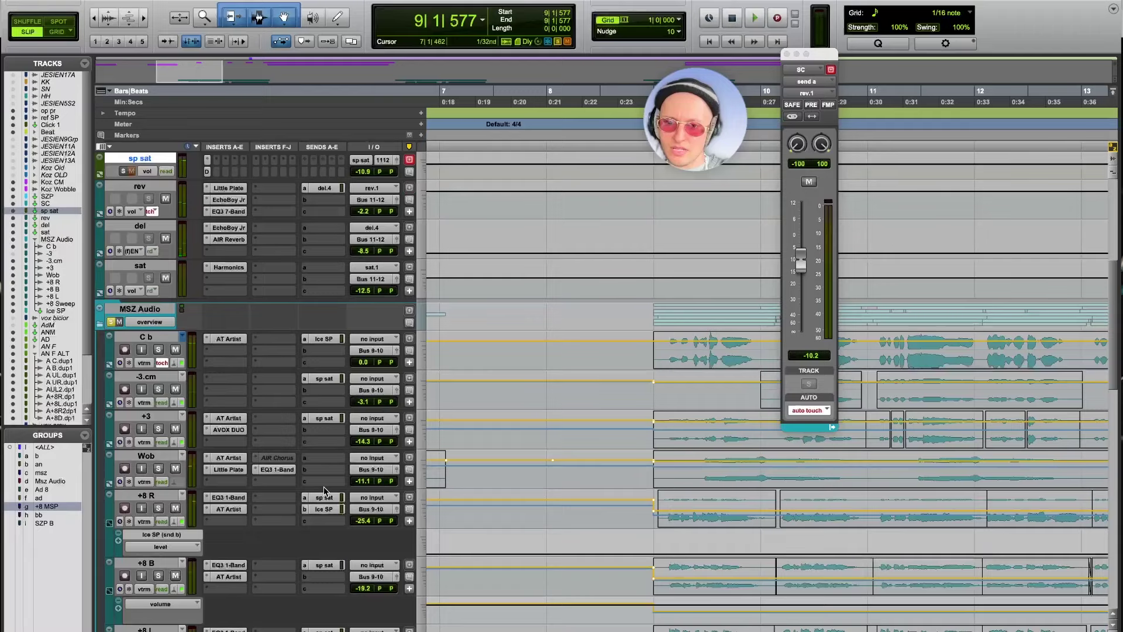
scroll(324, 486, "down", 1)
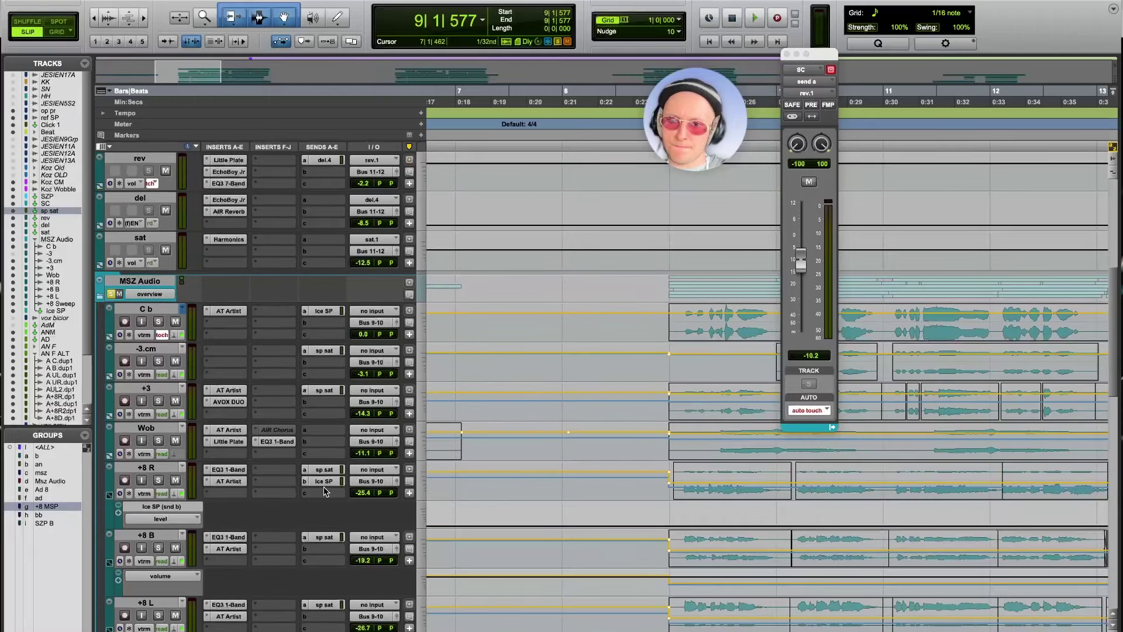
scroll(324, 489, "up", 8)
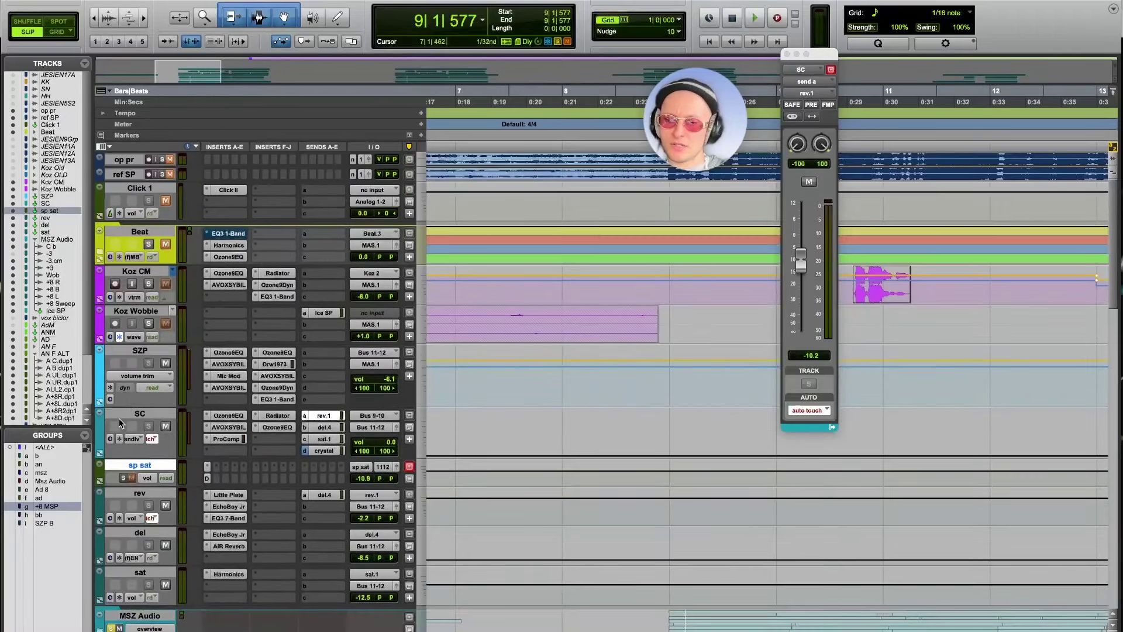
left_click(146, 415)
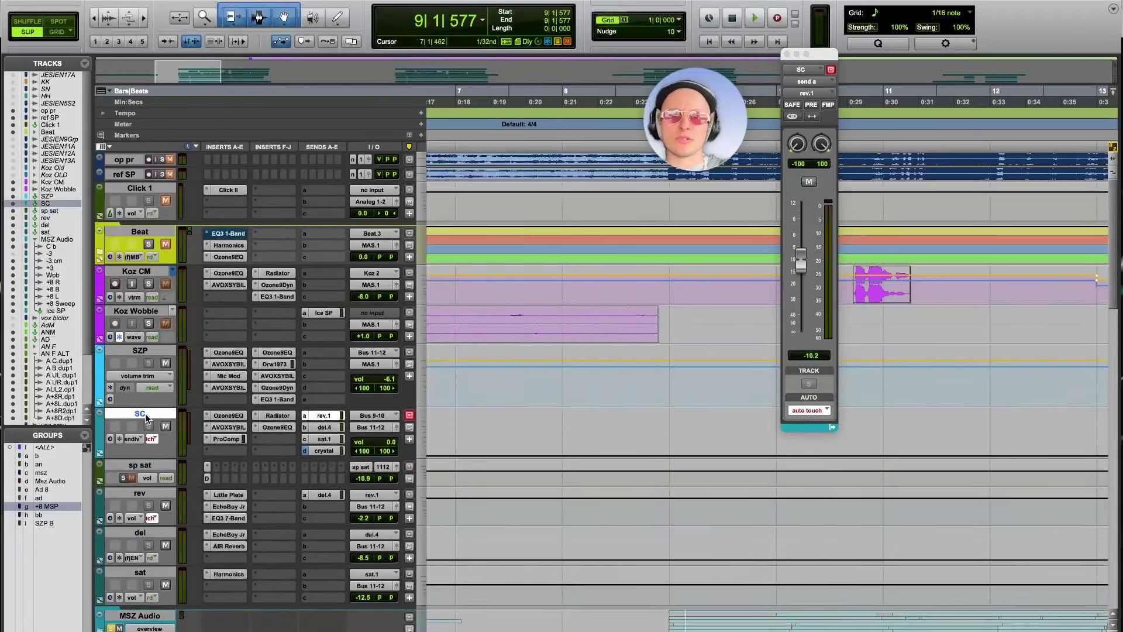
left_click(138, 465)
left_click(206, 468)
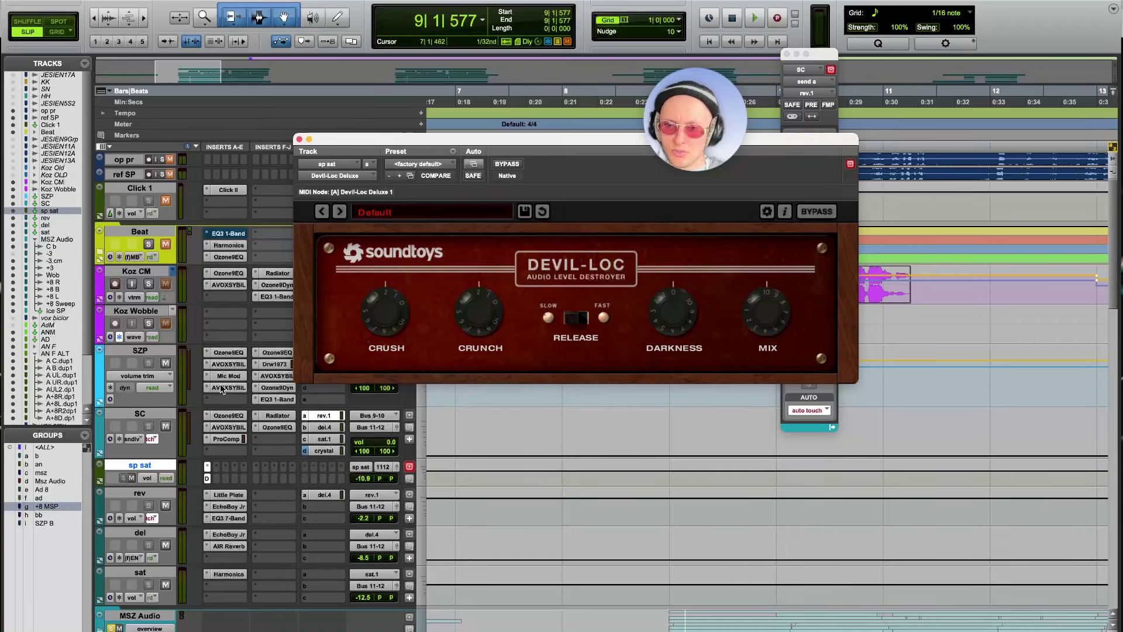
Step: Open the first Ozone 9 Equalizer on the SZP track, inspect its band 2 cut and close the plug-in
left_click(229, 353)
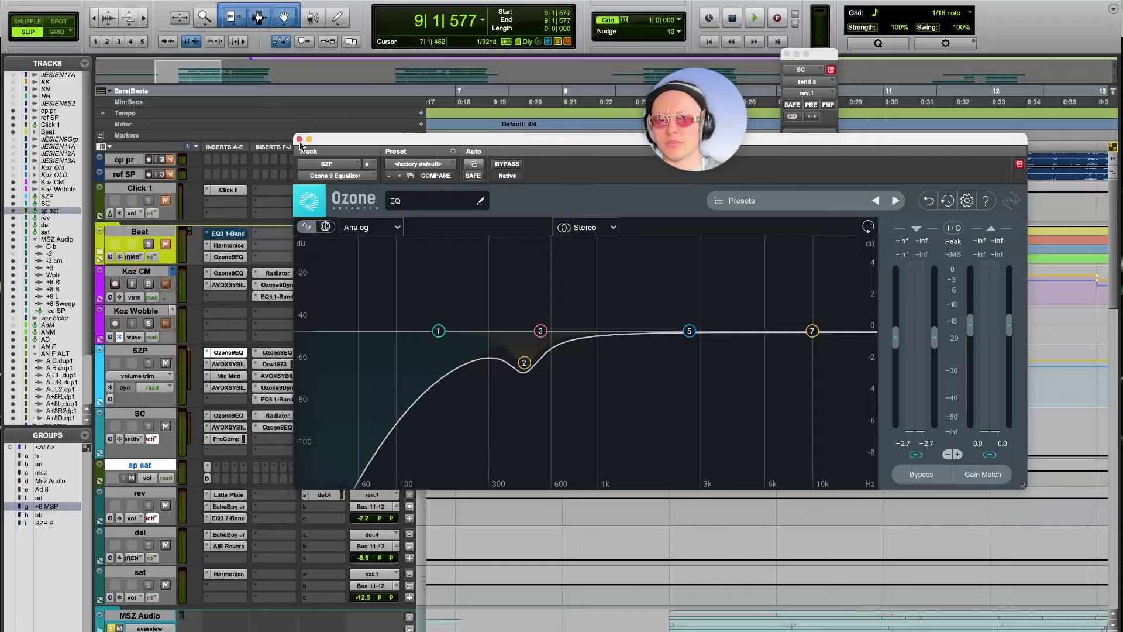
left_click(299, 140)
left_click(225, 353)
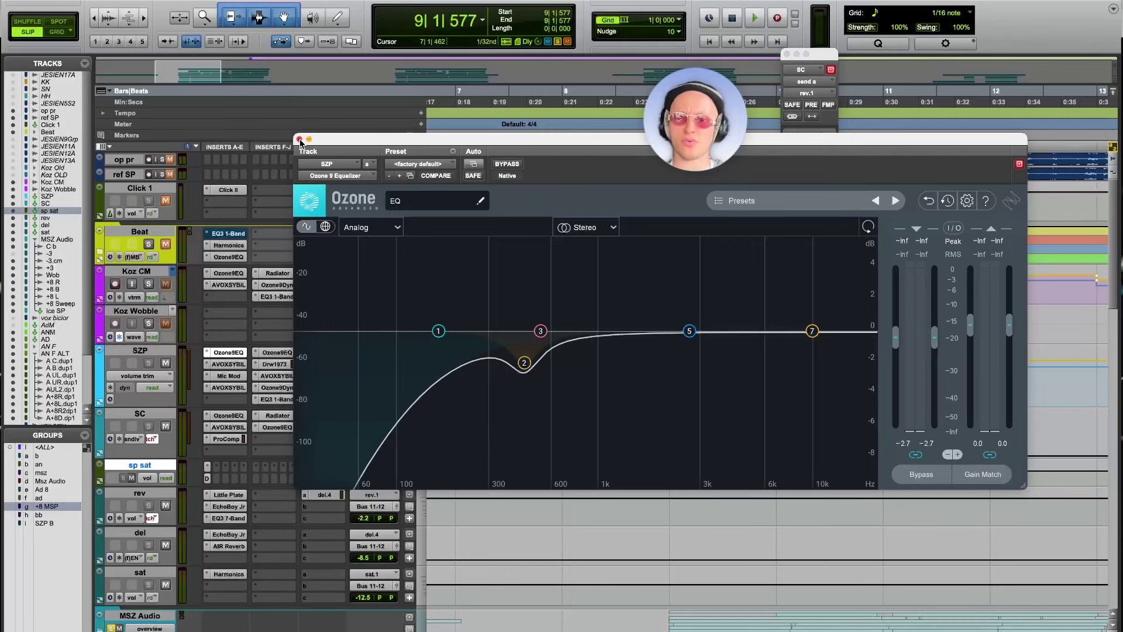
left_click(525, 364)
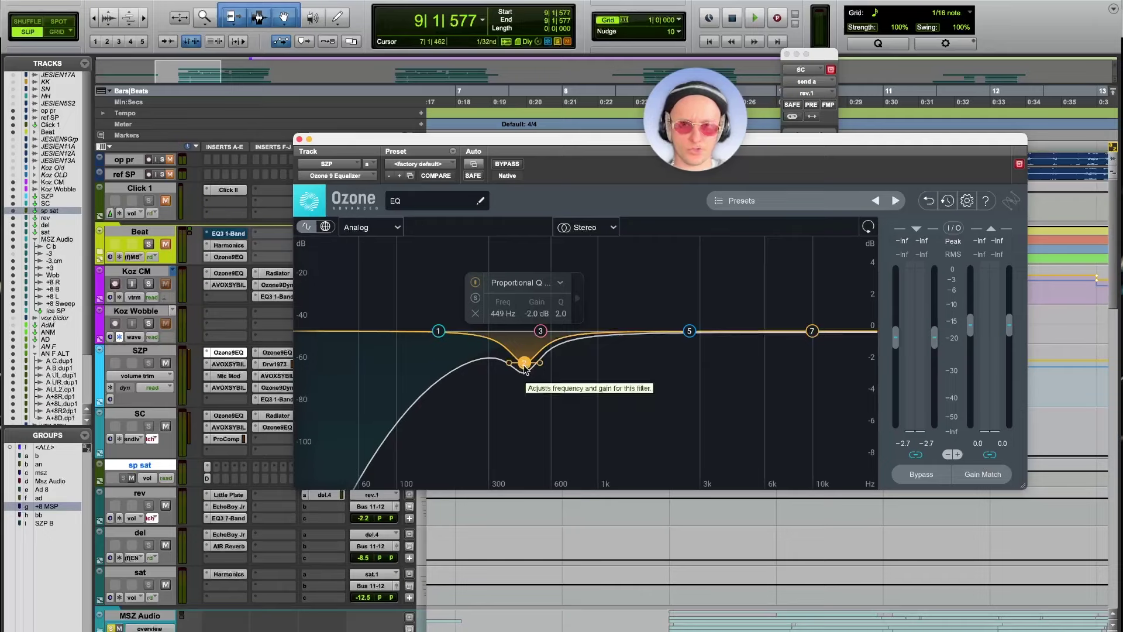
left_click(299, 139)
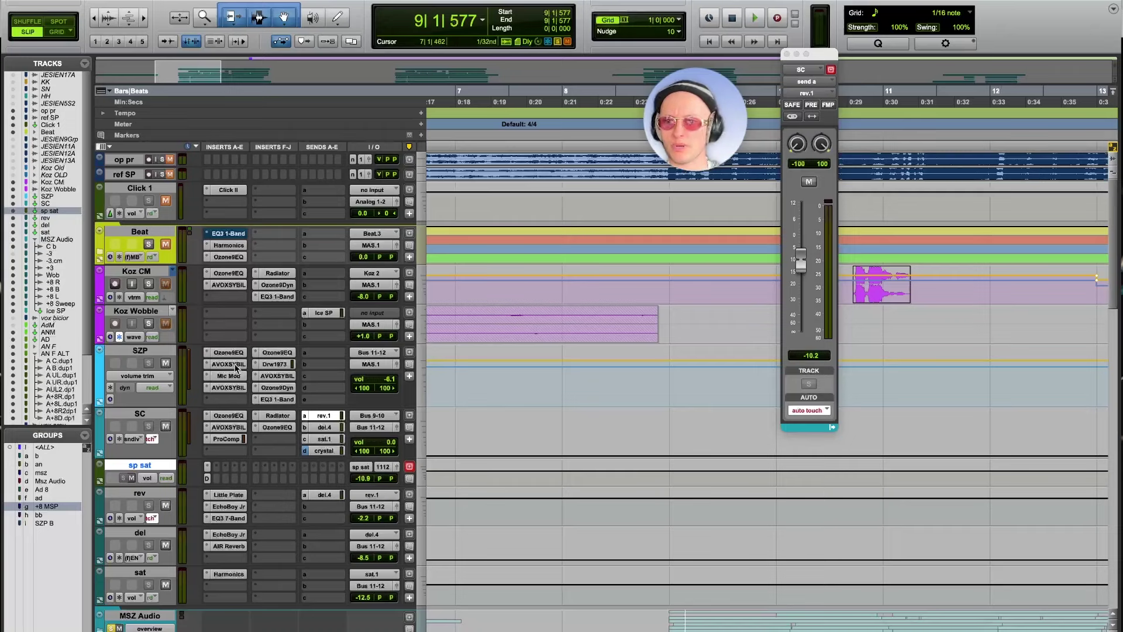
Step: Examine the AVOX SYBIL and Mic Mod inserts in the first insert group of the SZP track
left_click(230, 363)
left_click(235, 376)
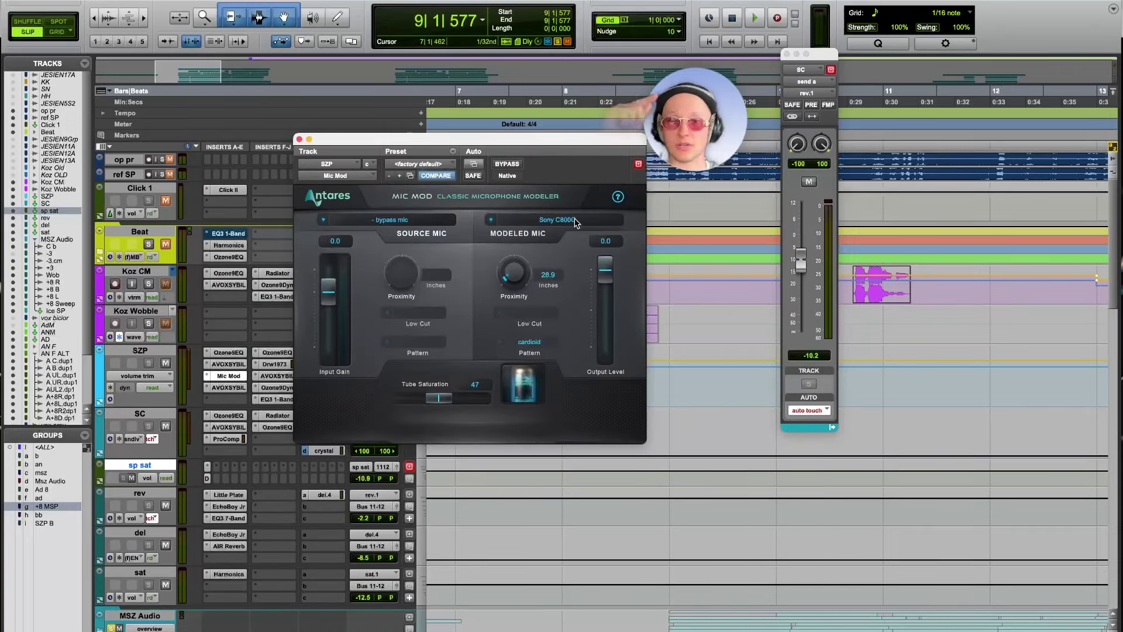
left_click(299, 140)
left_click(236, 387)
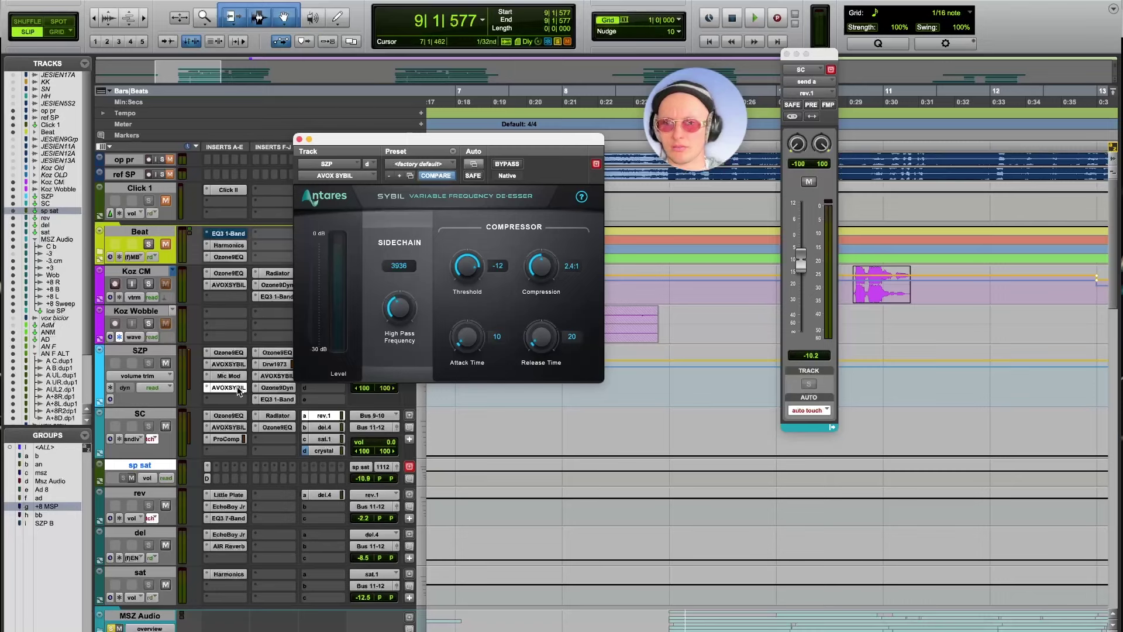
Step: Open the second Ozone 9 Equalizer on SZP, inspect bands 2 and 7 during playback, and briefly solo band 7
left_click(281, 352)
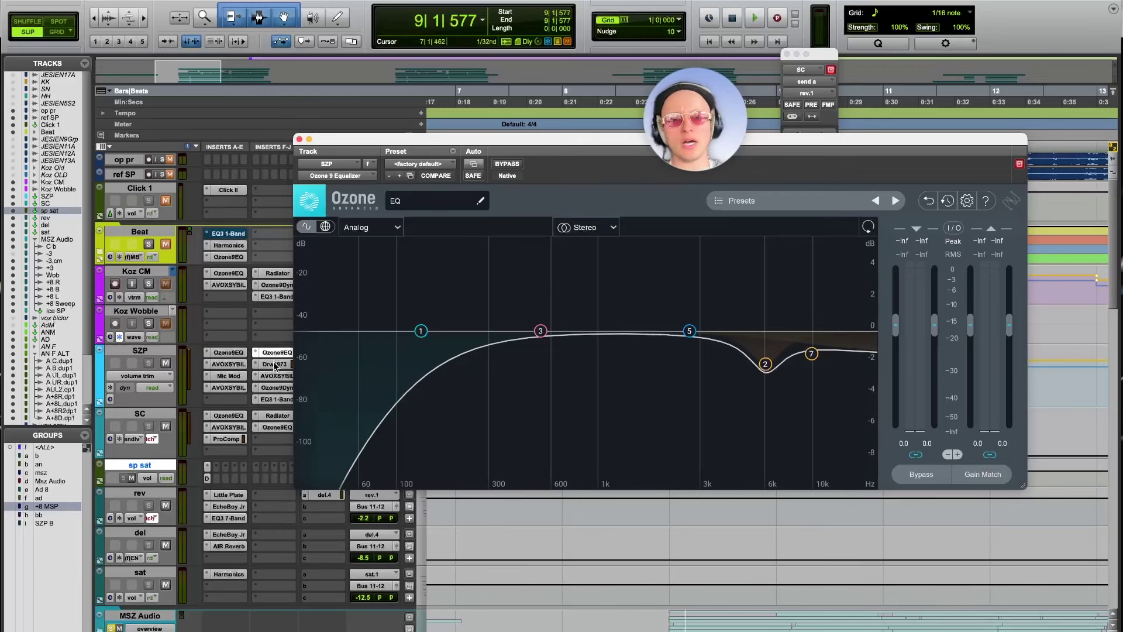
mouse_move(776, 363)
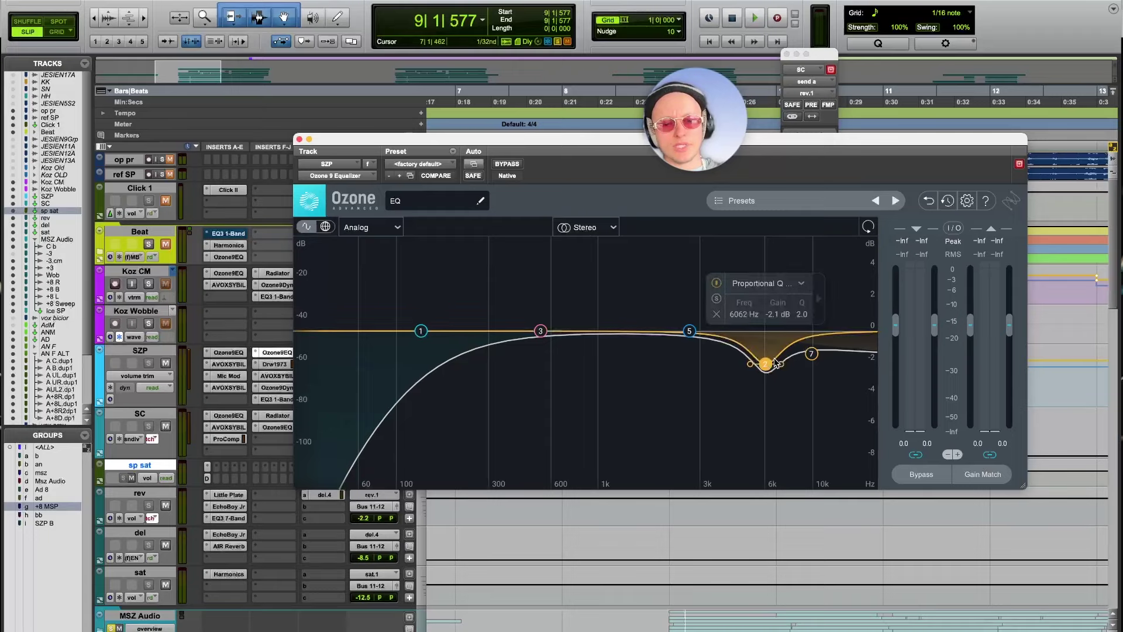
key("space")
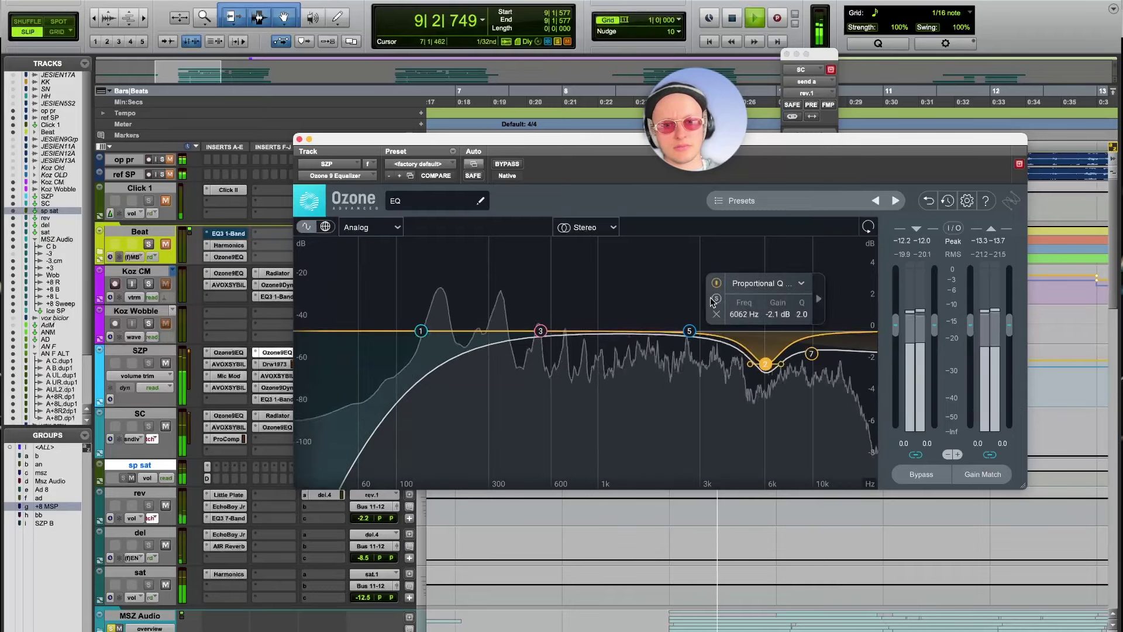
mouse_move(815, 358)
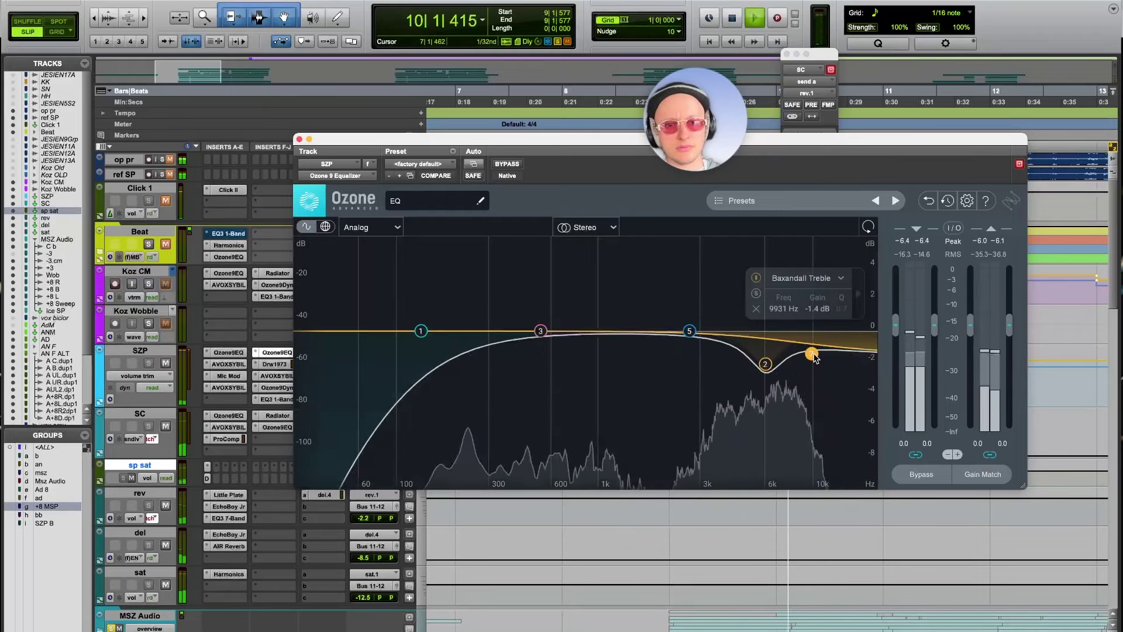
left_click(757, 294)
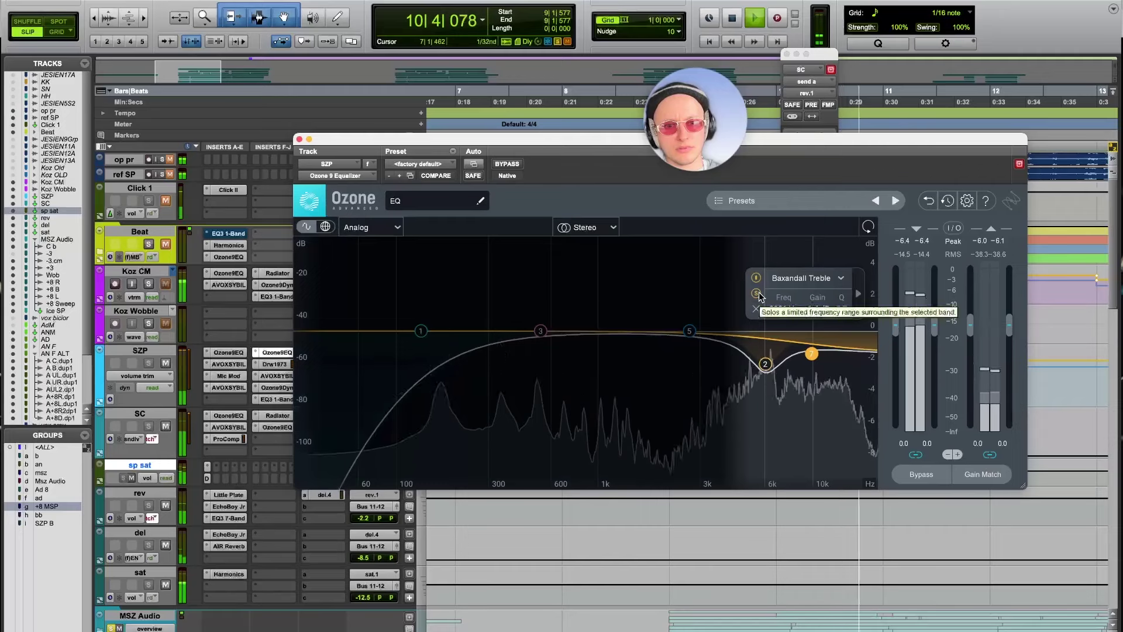
left_click(756, 294)
key("space")
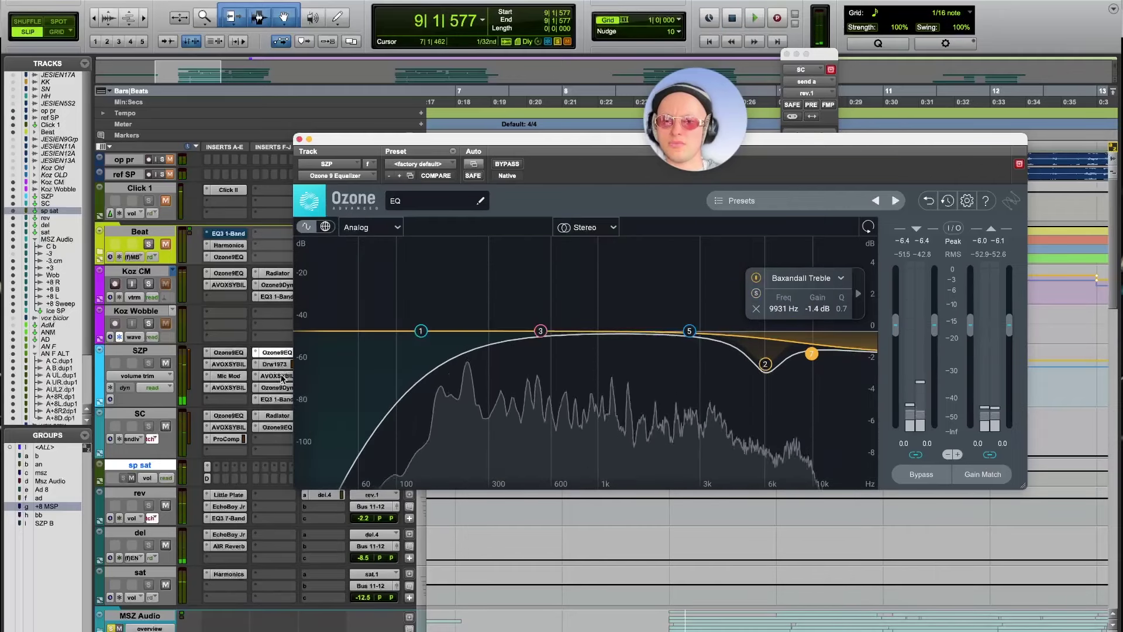
Step: Open Drawmer 1973 on the SZP track and compare the sound with the compressor bypassed and active during playback
left_click(275, 364)
key("space")
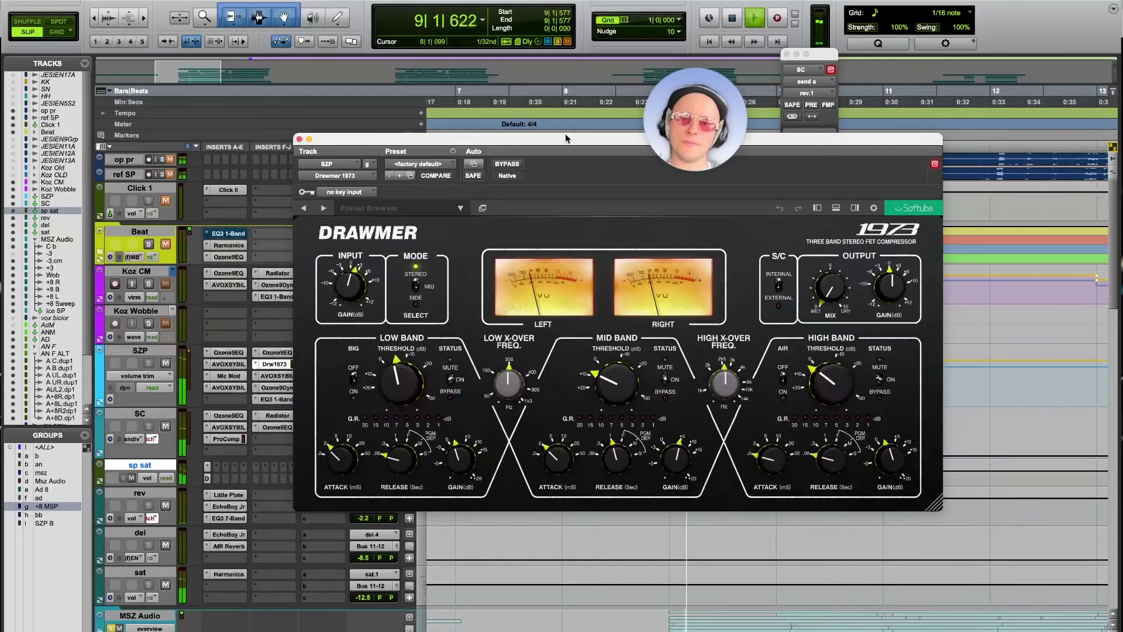
left_click(508, 164)
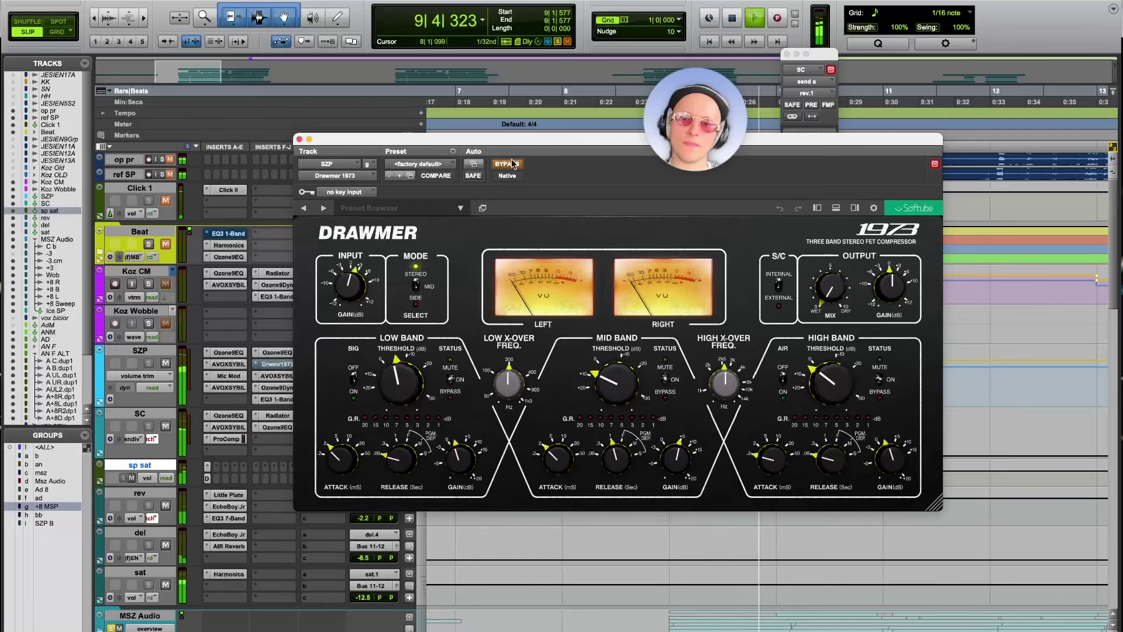
left_click(508, 164)
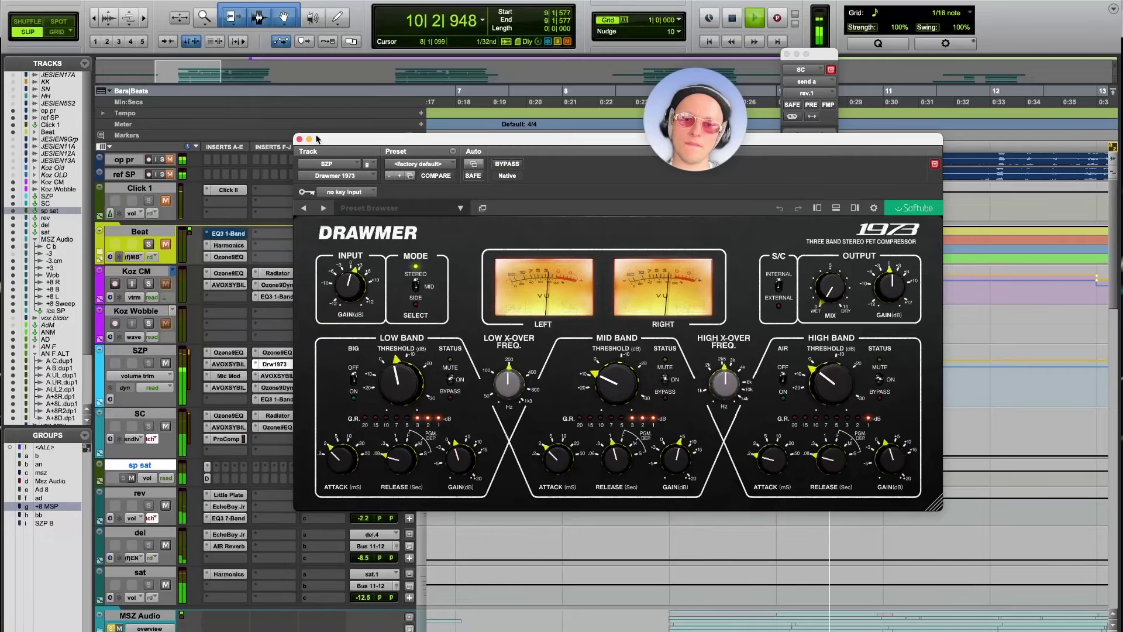
key("space")
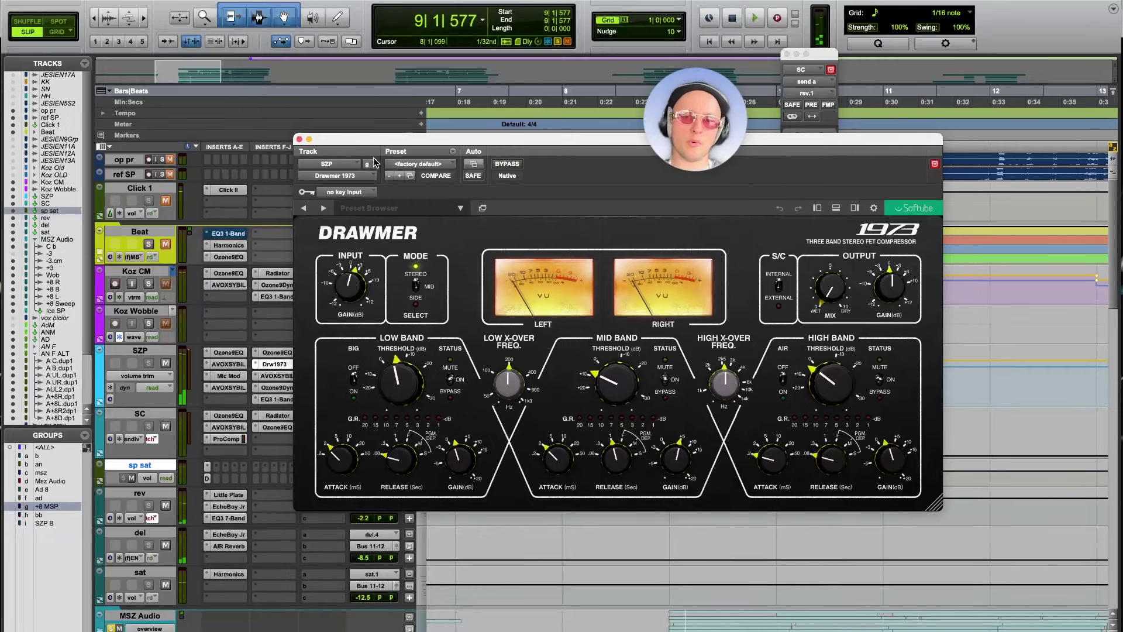
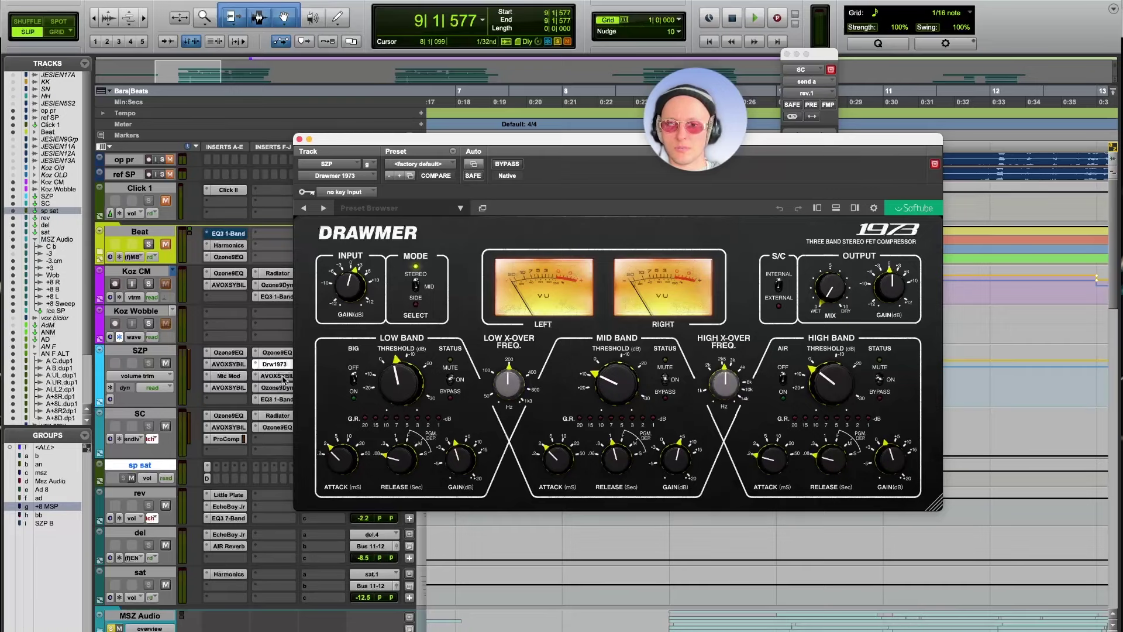
Step: View the last AVOX SYBIL on SZP, open Ozone 9 Dynamics and compare it bypassed and active during playback
left_click(278, 377)
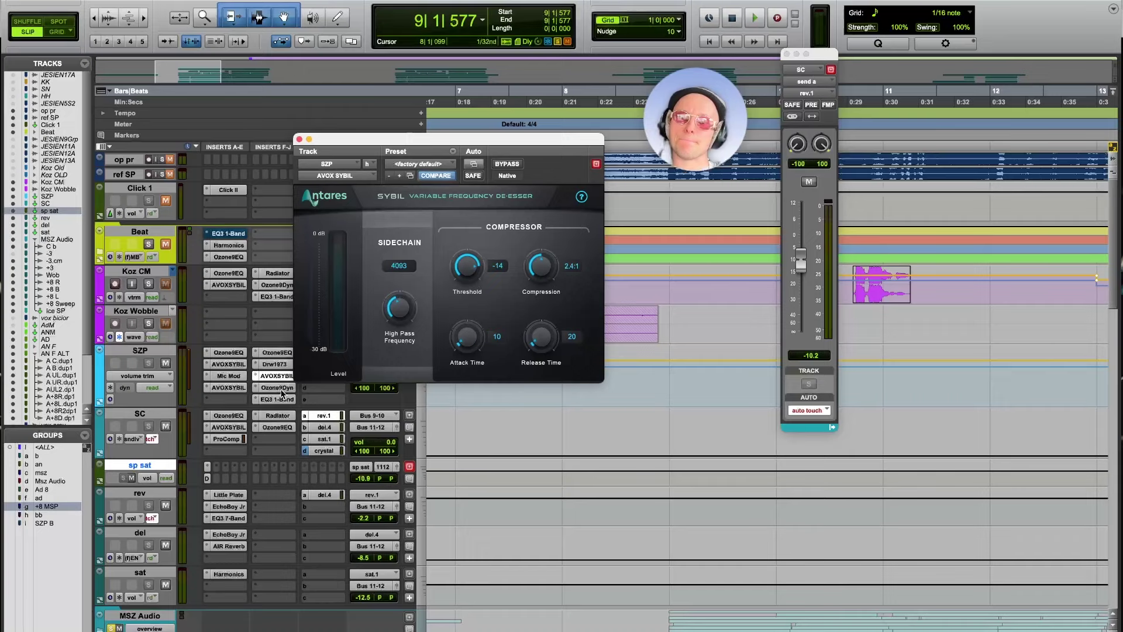
left_click(280, 389)
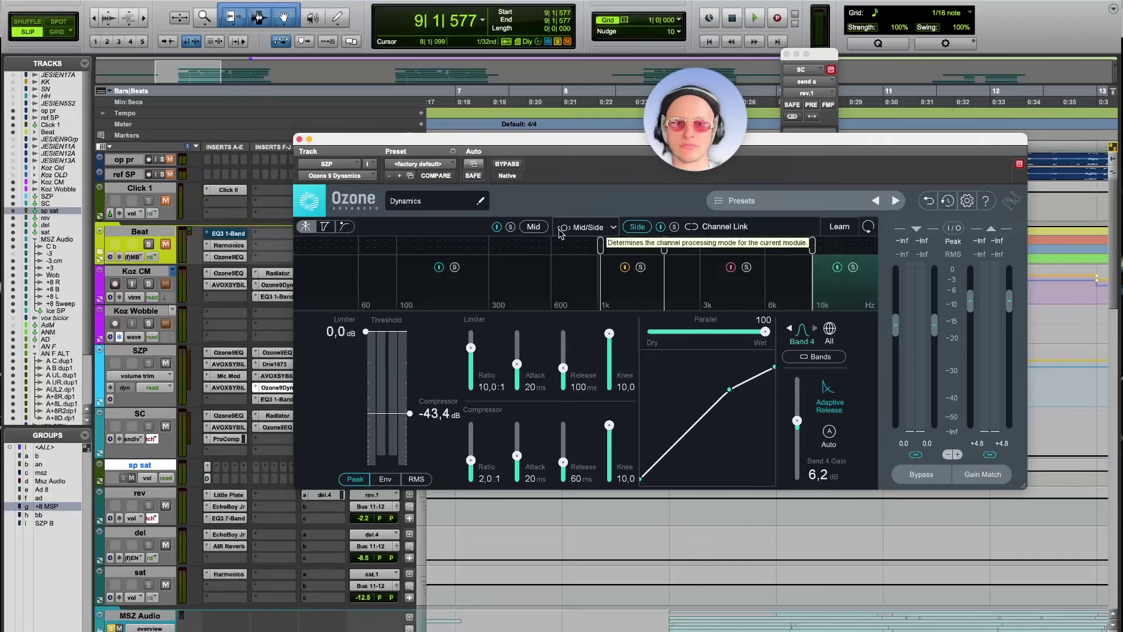
key("space")
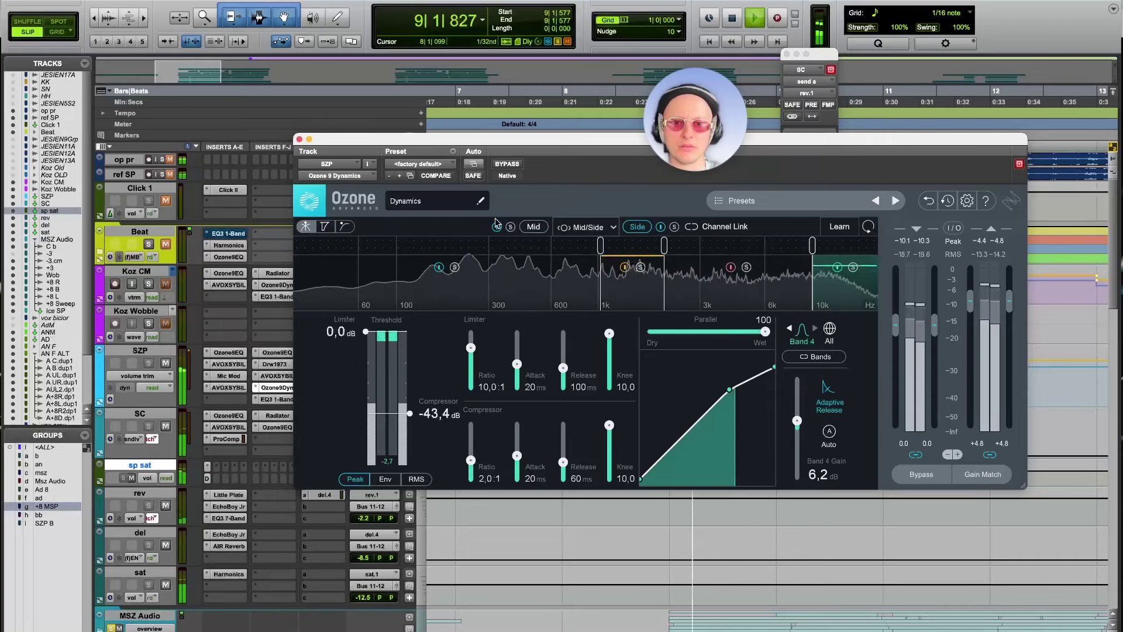
left_click(513, 165)
left_click(518, 167)
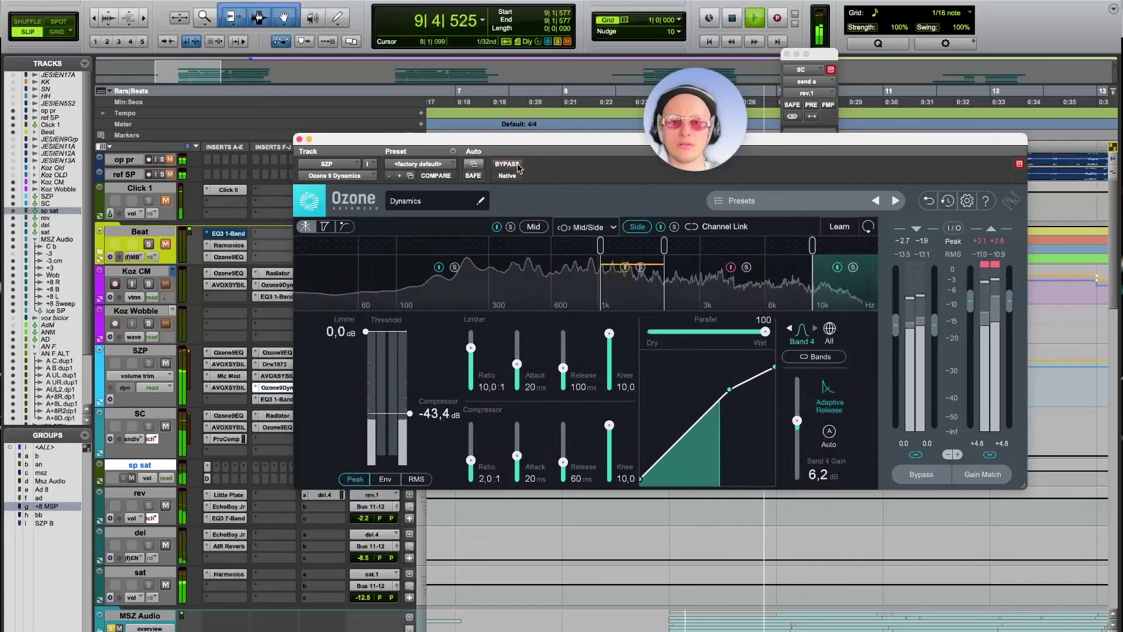
Step: Compare the Mid and Side channel settings in Ozone 9 Dynamics on SZP while playing the section, finishing on Mid
left_click(543, 227)
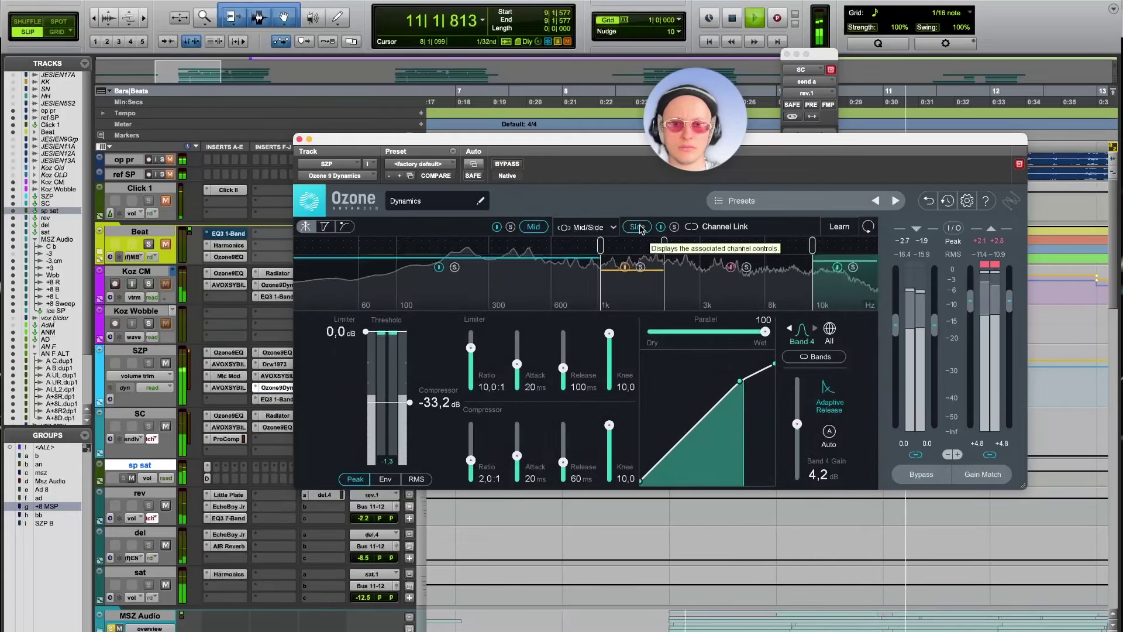
key("space")
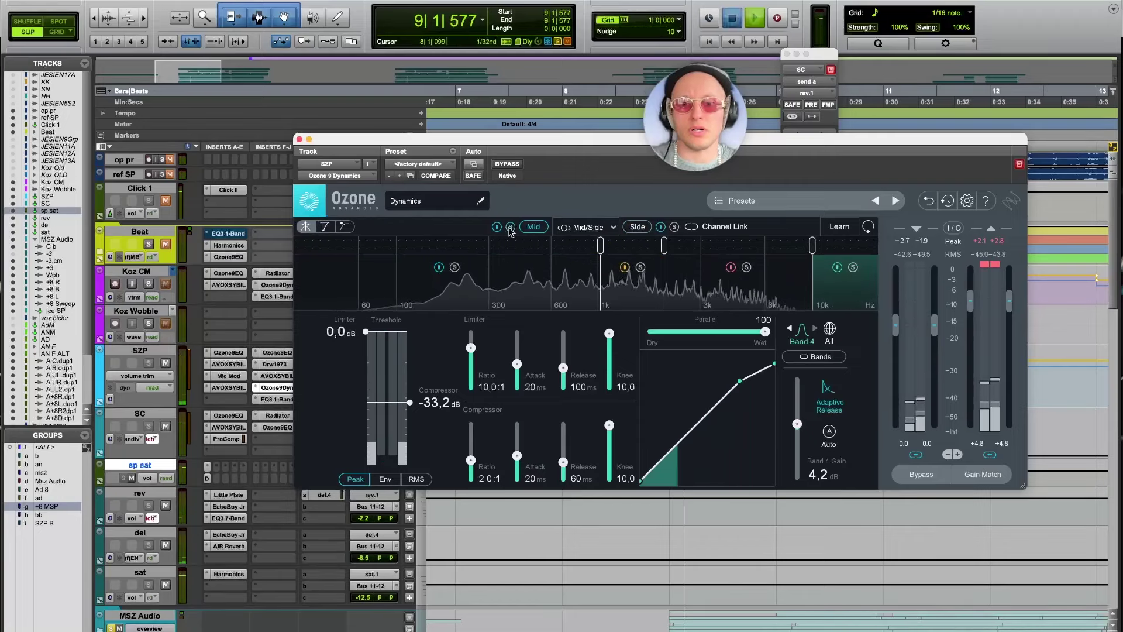
key("space")
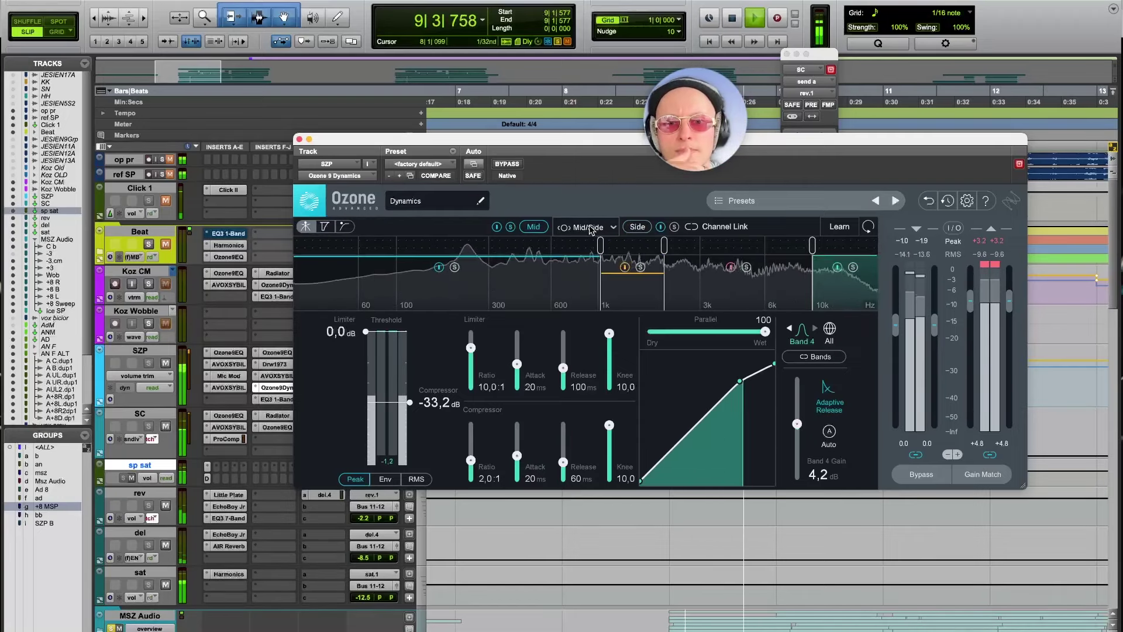
left_click(638, 227)
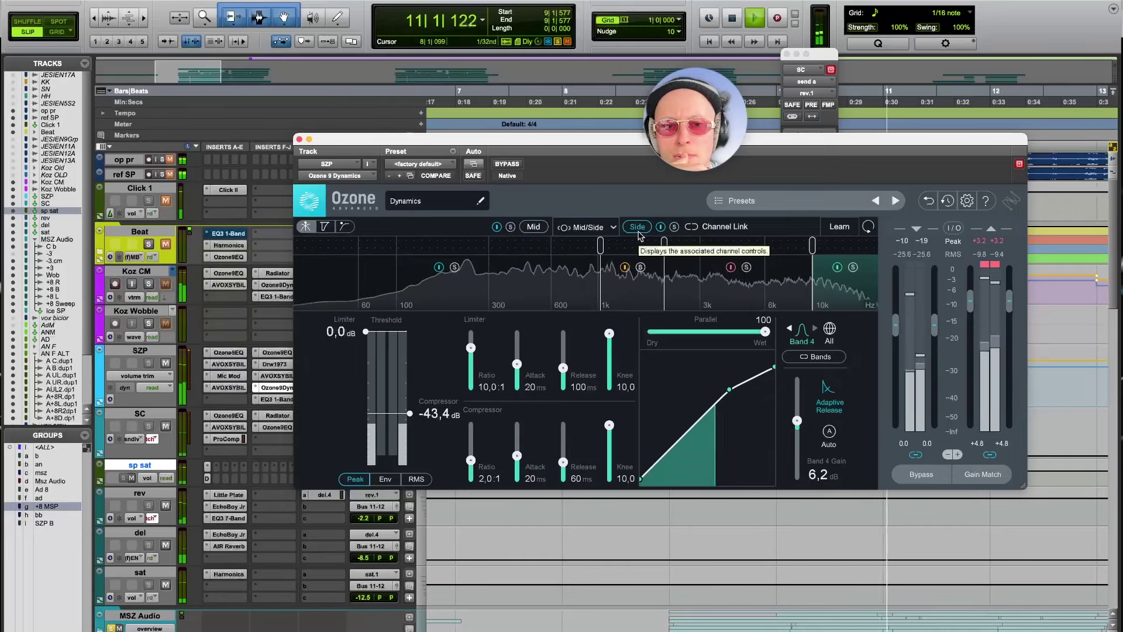
key("space")
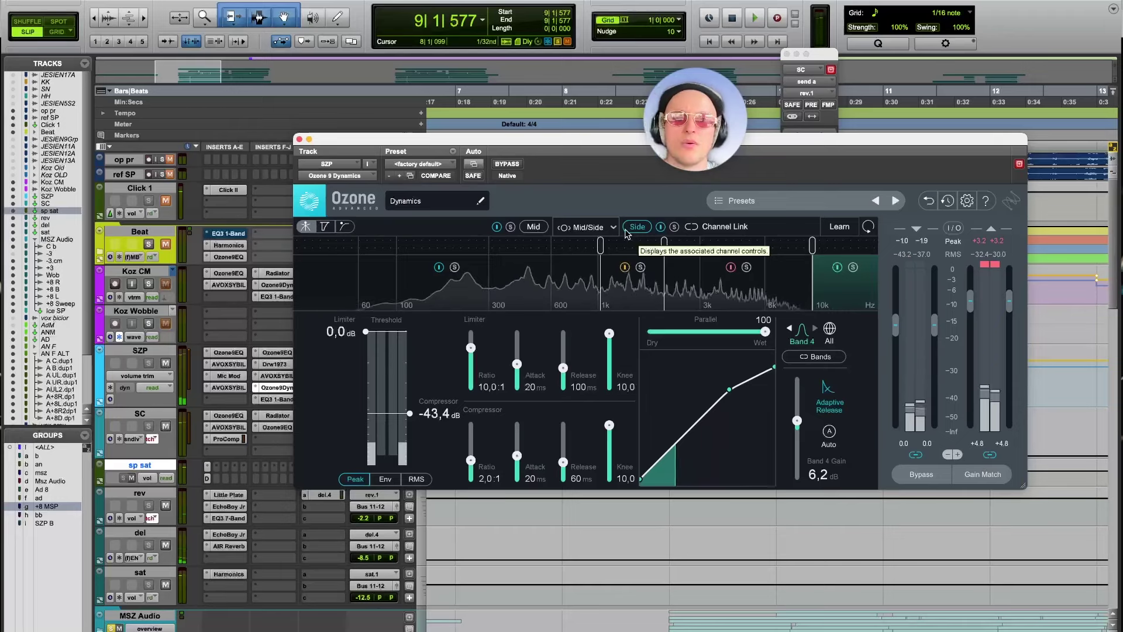
left_click(529, 226)
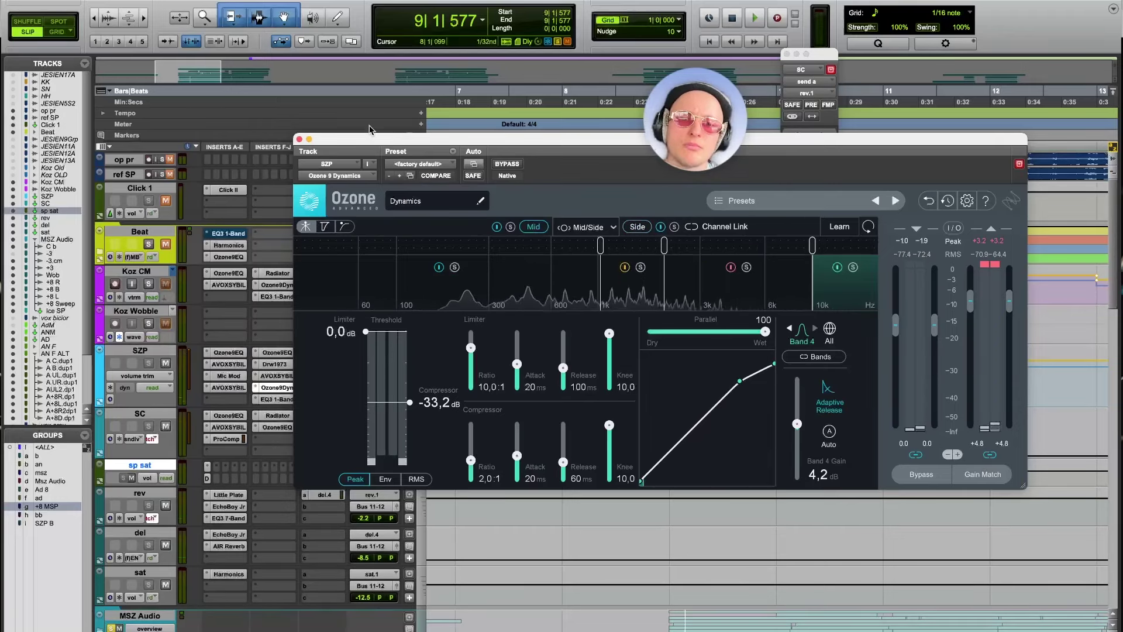
Step: Close Ozone 9 Dynamics, play the section from bar 9 and look over the tracks down to the MSZ Audio layers
left_click(300, 139)
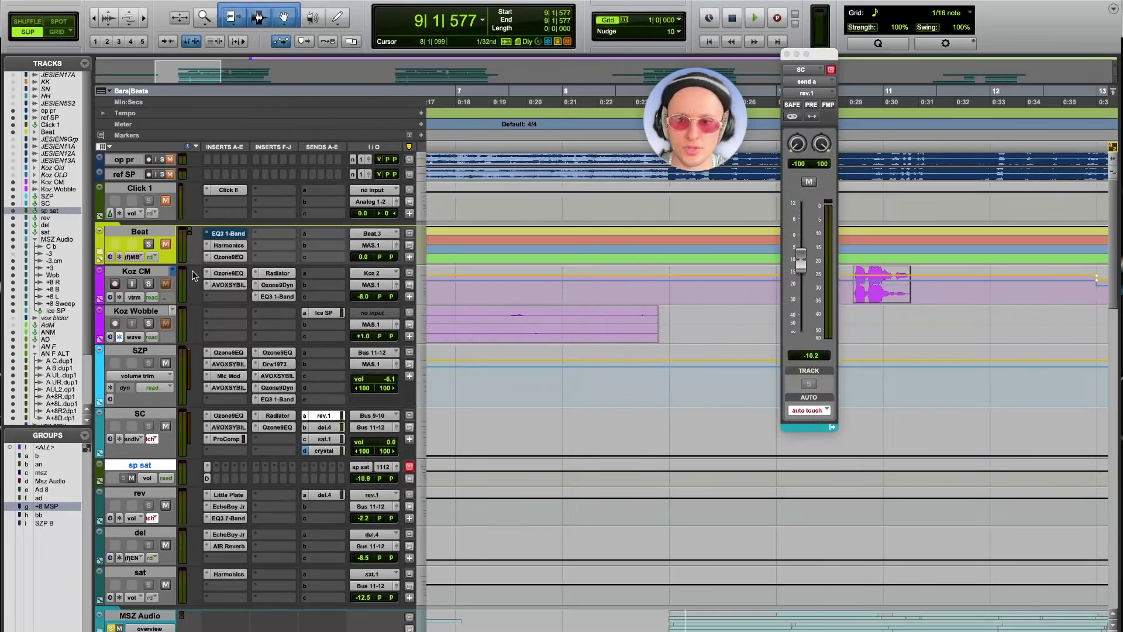
key("space")
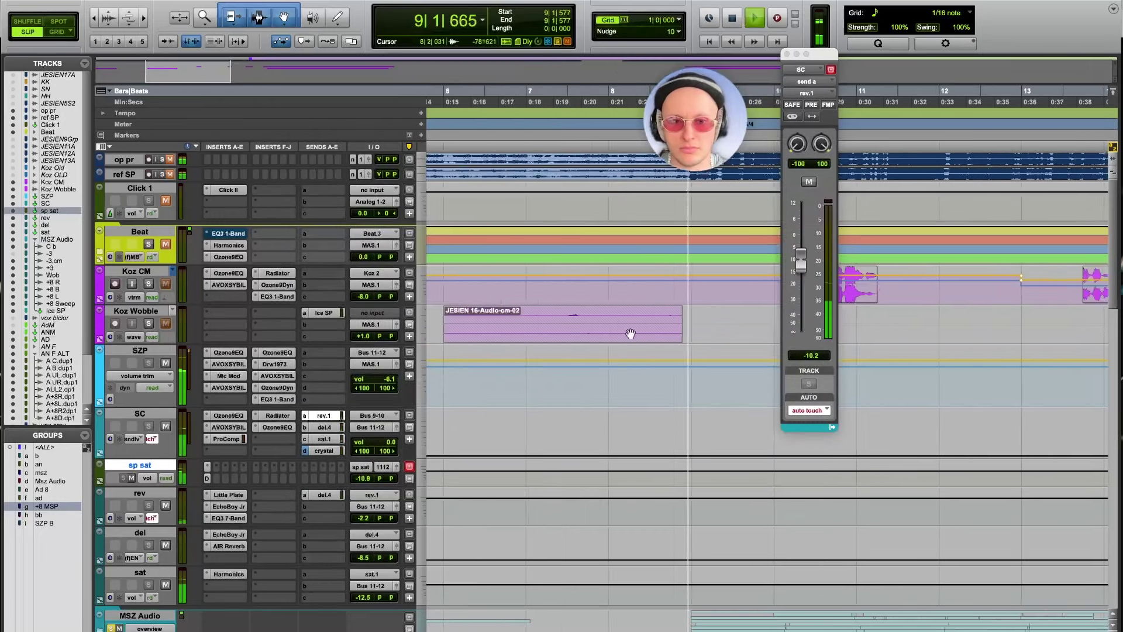
key("r")
scroll(662, 456, "down", 1)
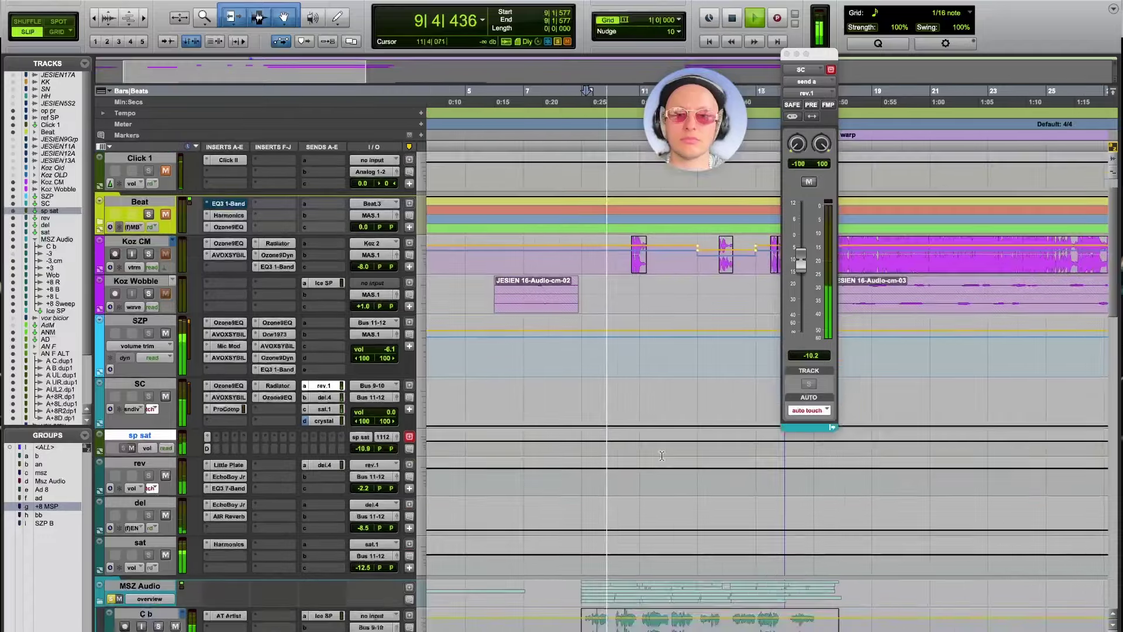
scroll(662, 456, "down", 5)
scroll(662, 456, "right", 2)
scroll(662, 455, "down", 3)
scroll(662, 455, "up", 10)
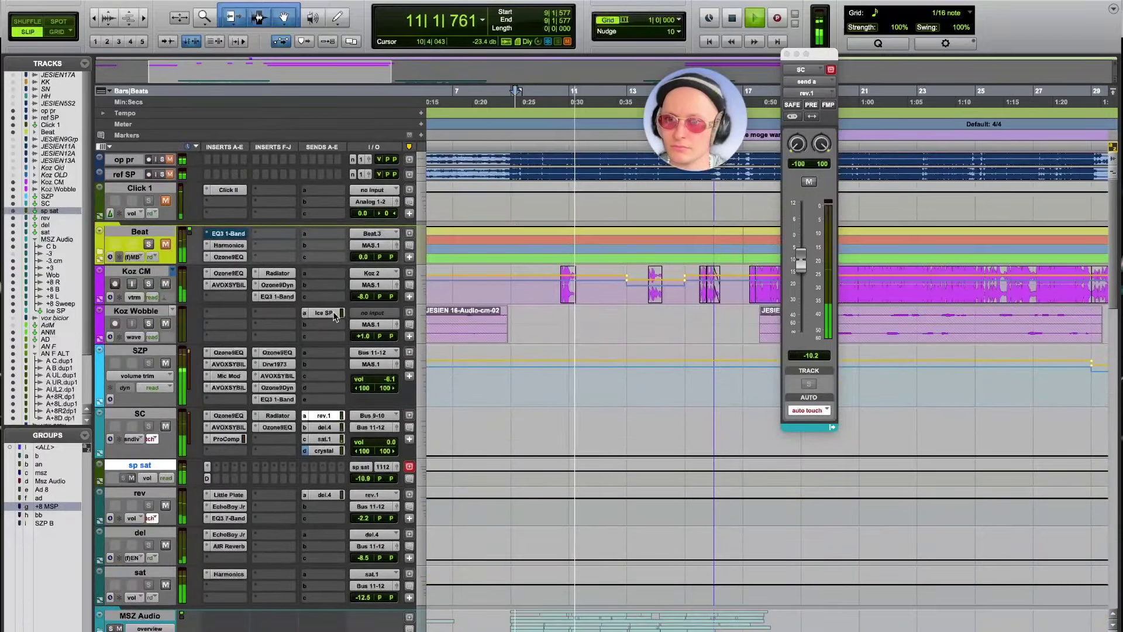
scroll(296, 251, "down", 10)
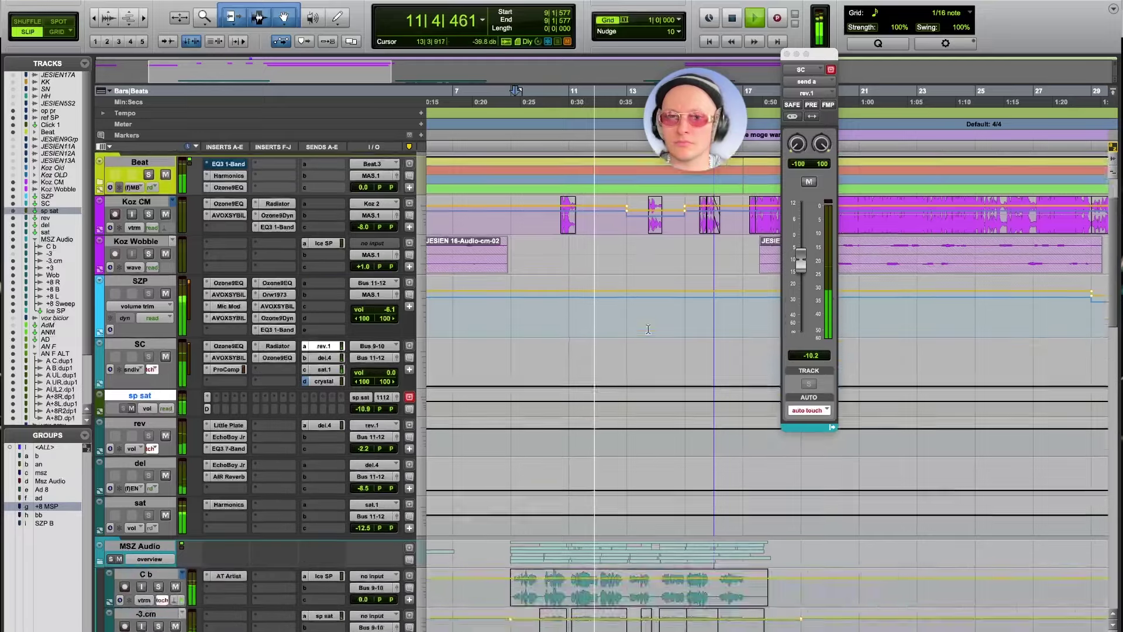
scroll(648, 330, "down", 1)
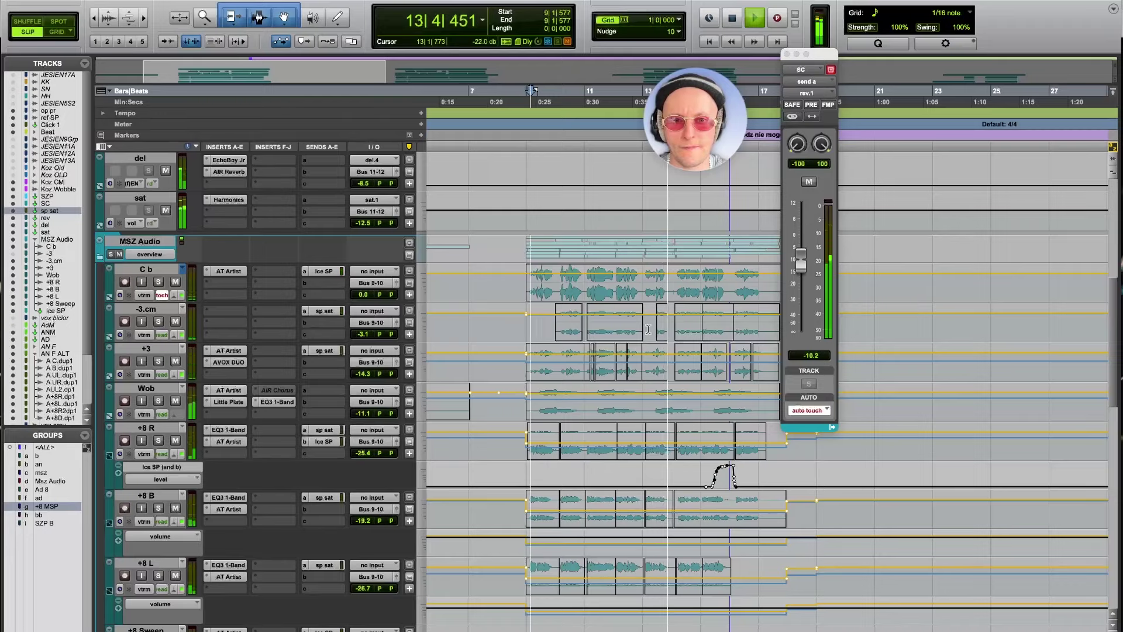
key("space")
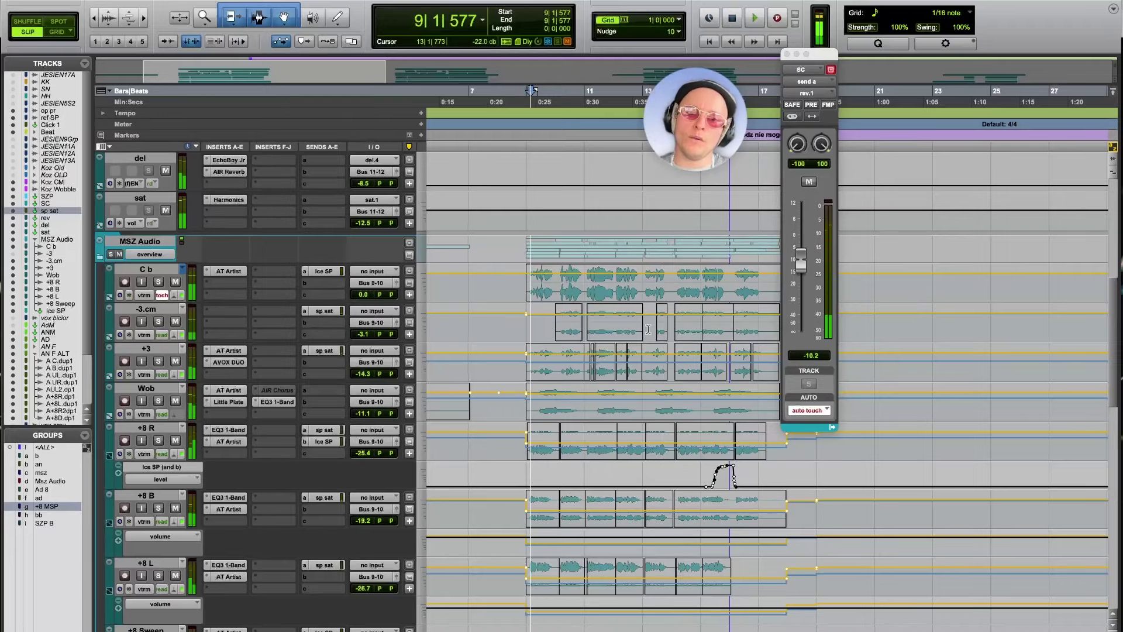
Step: Collapse the MSZ Audio folder track to hide its vocal layers
scroll(648, 330, "down", 3)
scroll(648, 329, "up", 3)
scroll(648, 330, "left", 1)
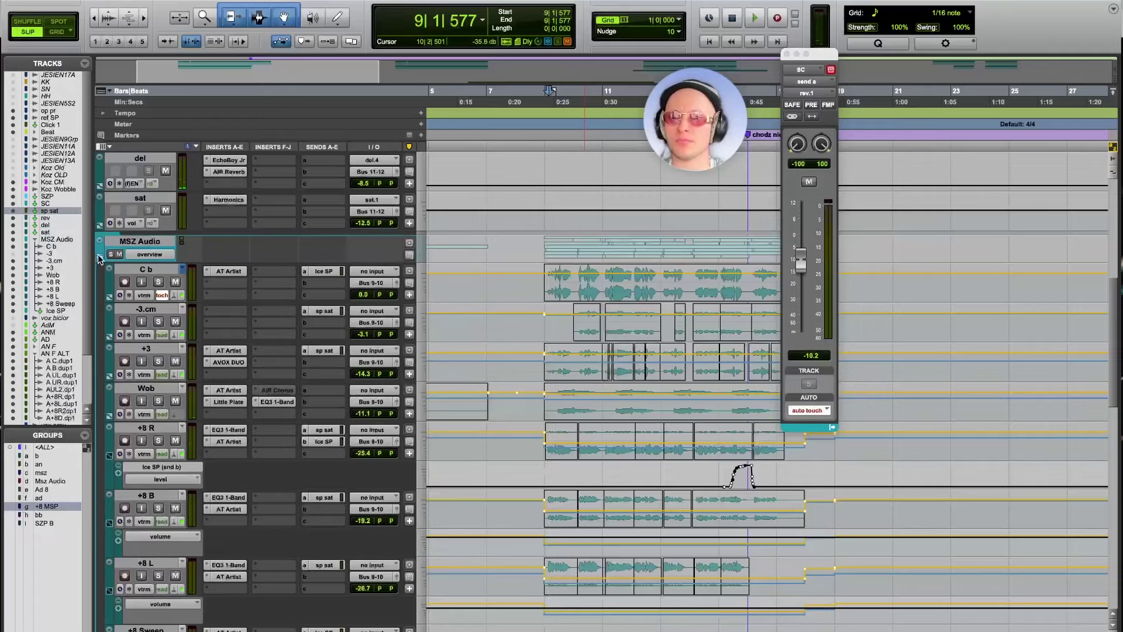
left_click(100, 256)
scroll(535, 419, "up", 3)
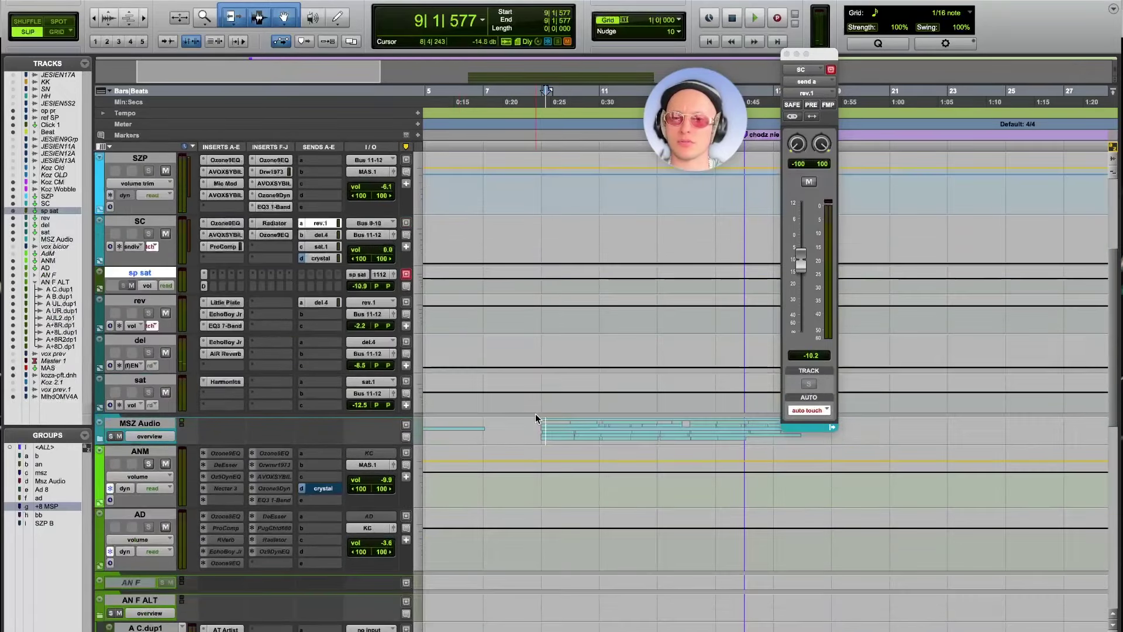
Step: Place the playback start in the long Koz CM clip near bar 17, solo Koz CM and Koz Wobble, and play them
scroll(534, 418, "up", 3)
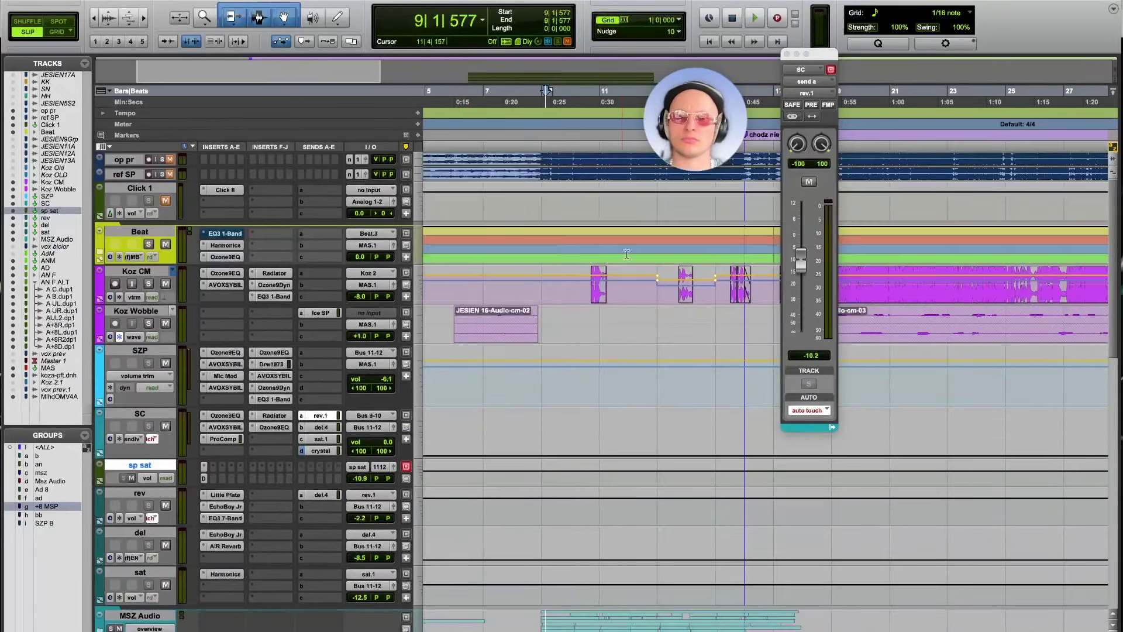
scroll(673, 304, "right", 3)
left_click(701, 297)
left_click(724, 296)
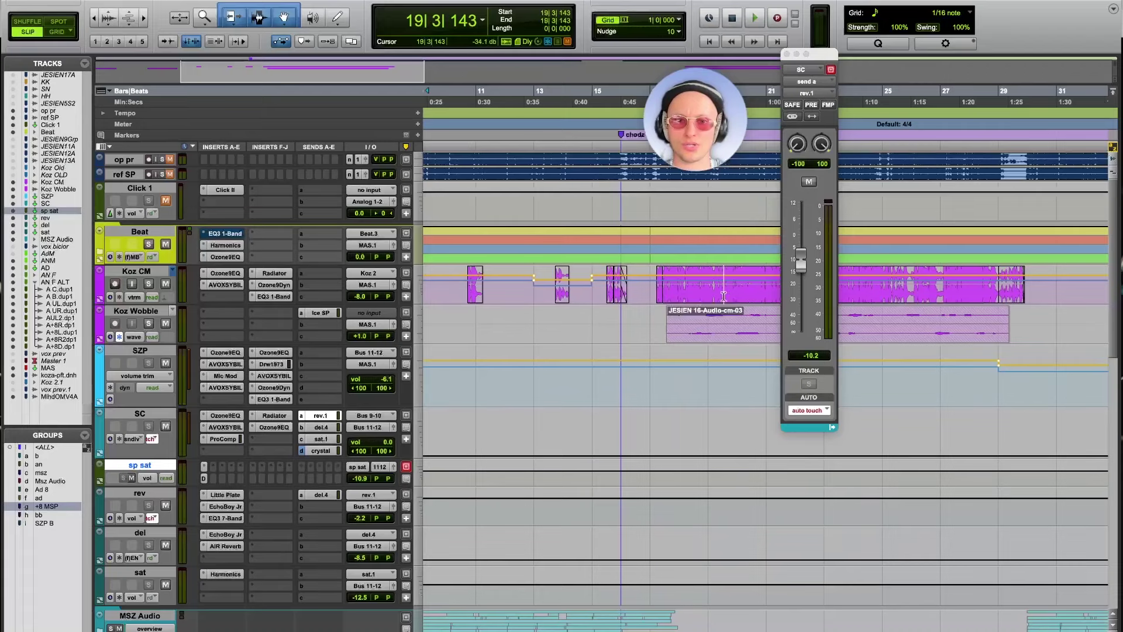
left_click(668, 296)
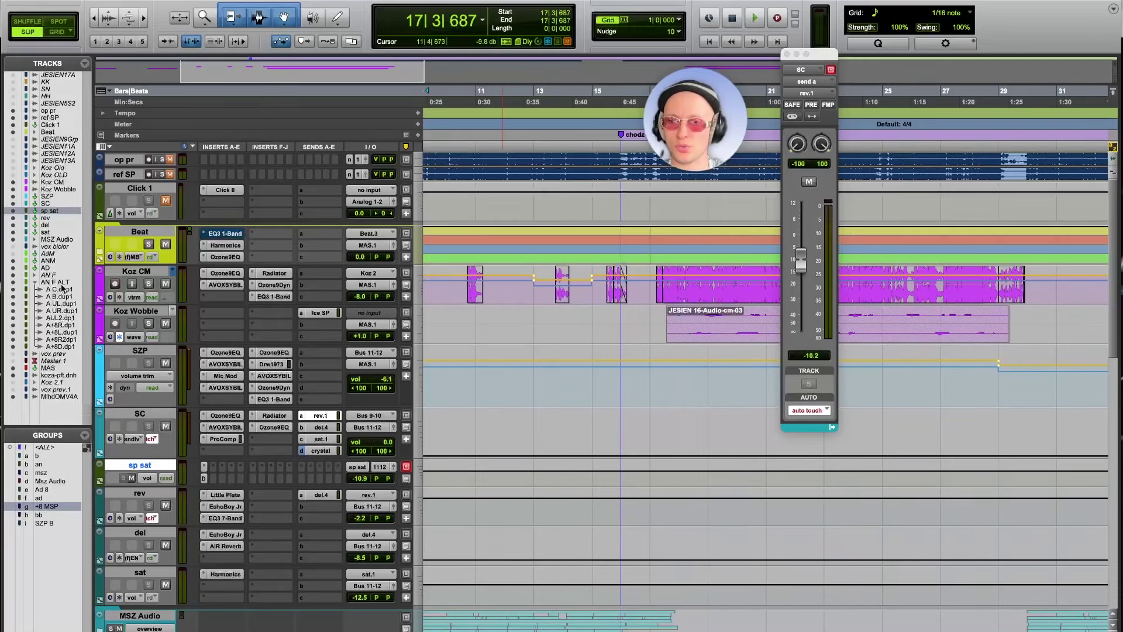
left_click(149, 285)
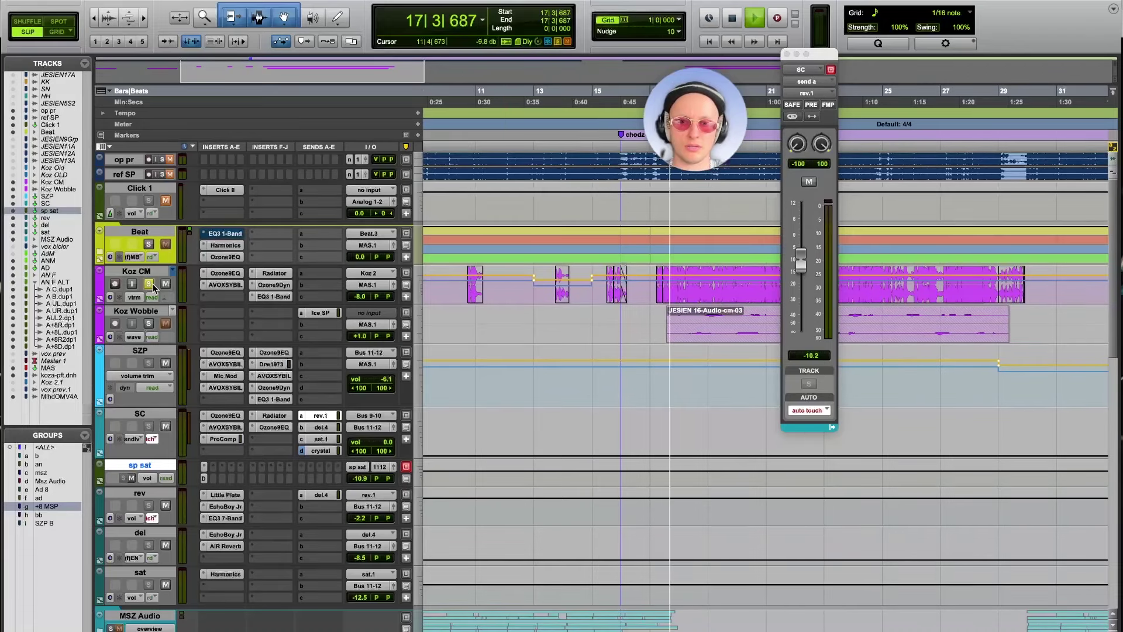
key("space")
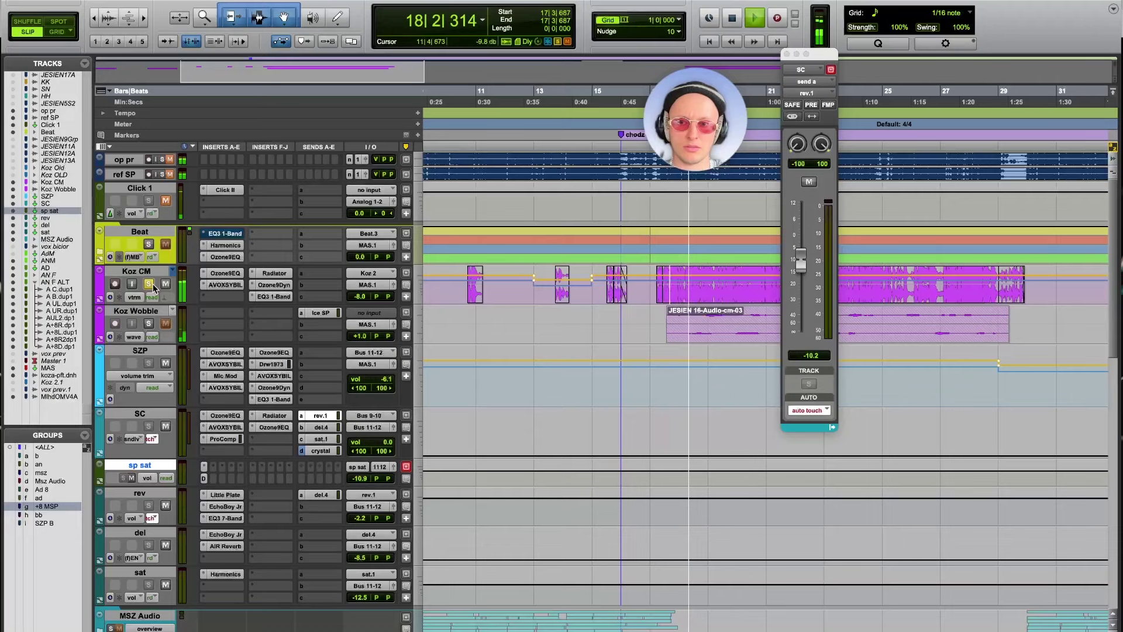
left_click(149, 321)
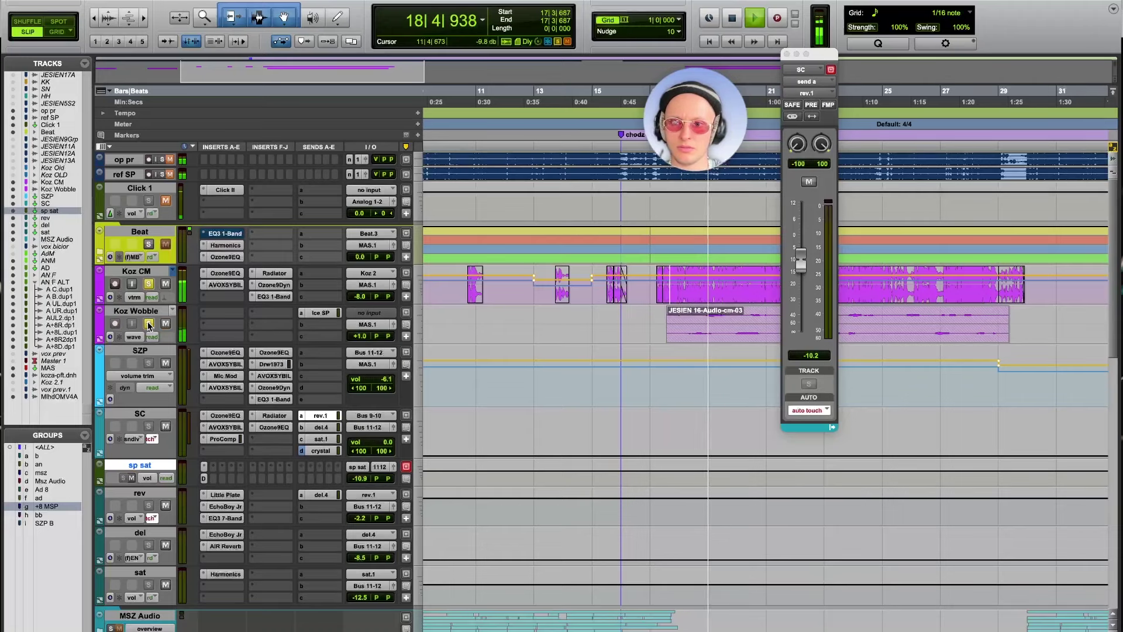
key("space")
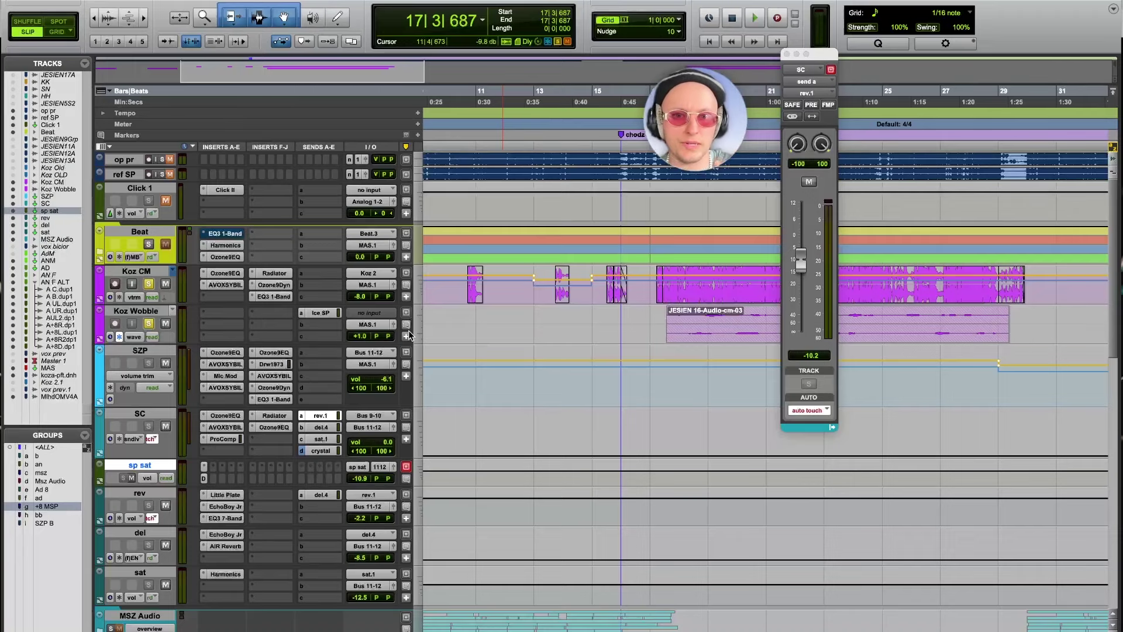
Step: Open the Ozone 9 Equalizer on Koz CM, inspect bands 4 and 2 during playback, and briefly solo band 2
left_click(226, 273)
key("space")
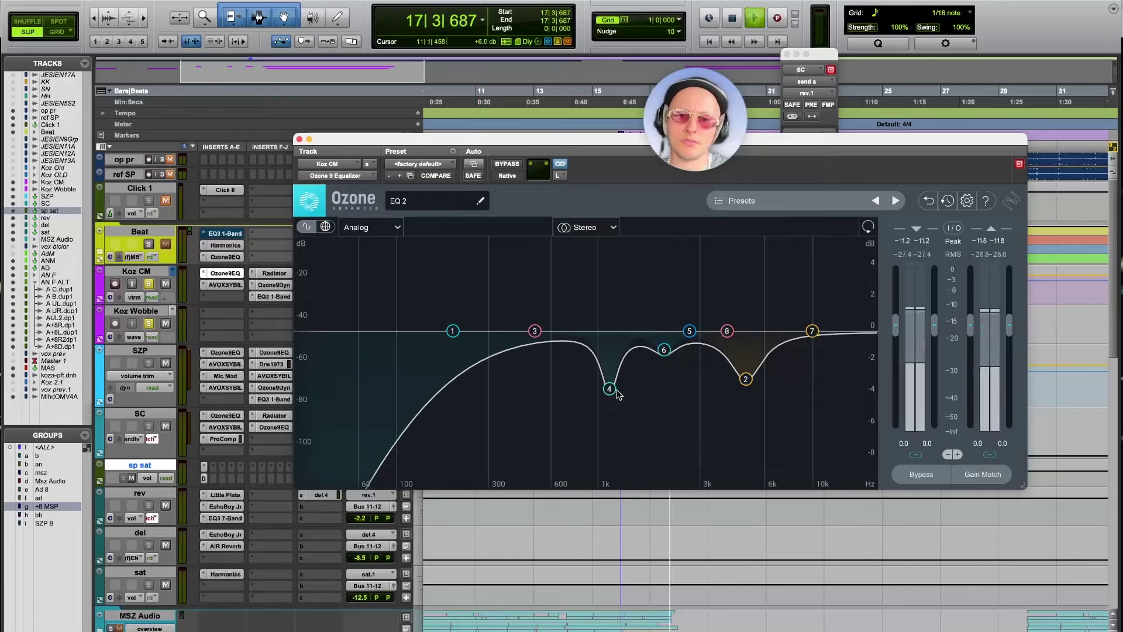
left_click(609, 388)
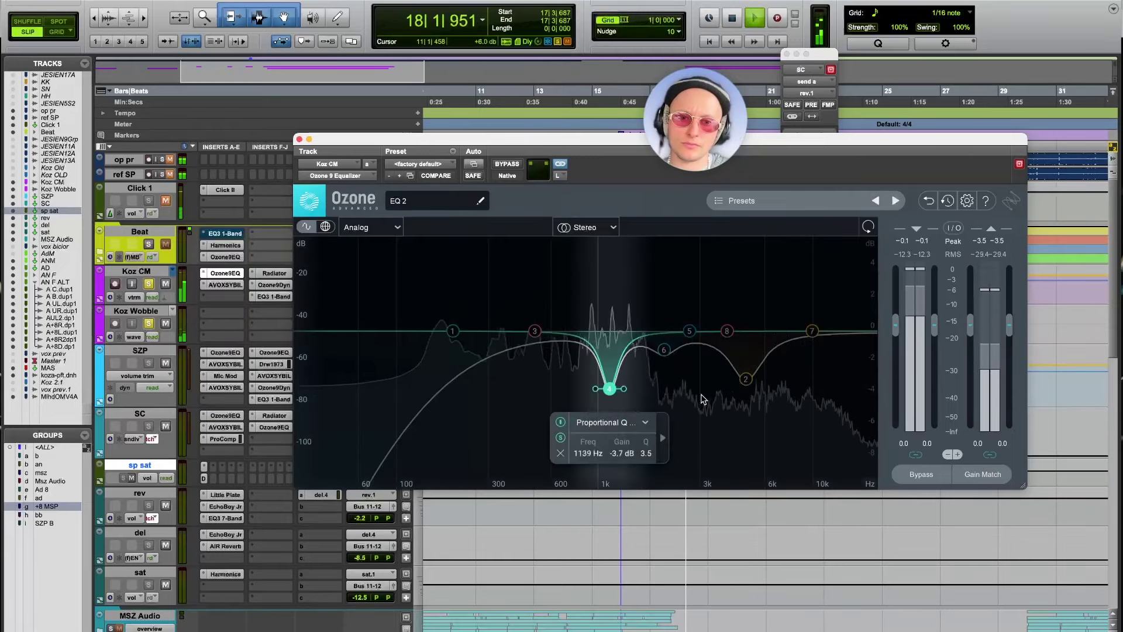
left_click(746, 379)
left_click(697, 428)
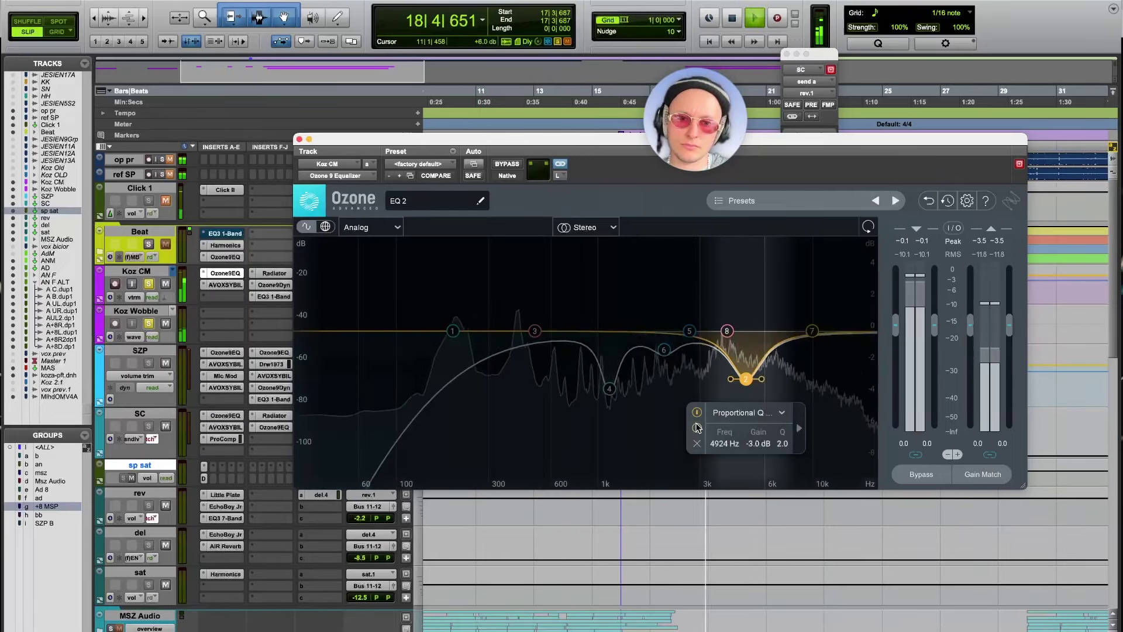
left_click(697, 428)
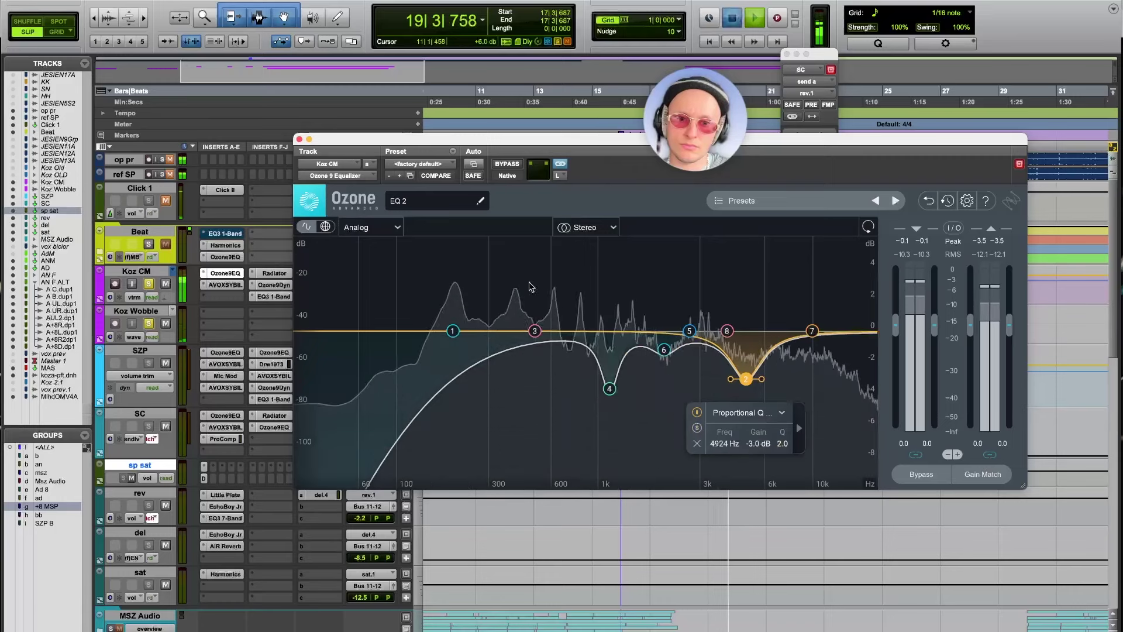
key("space")
left_click(225, 273)
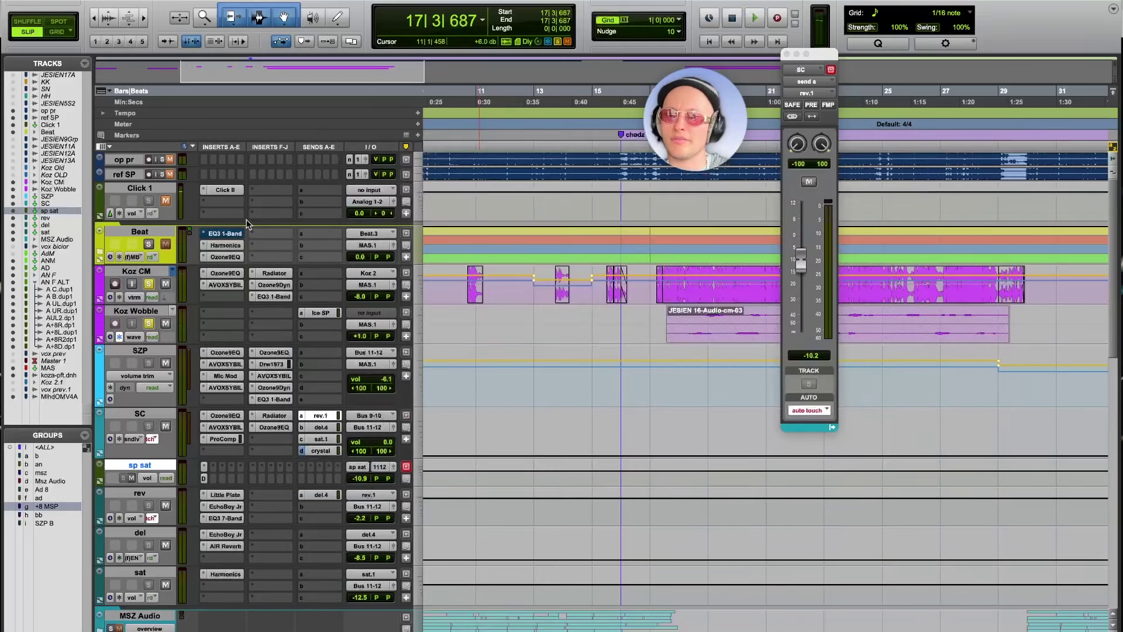
Step: View AVOX SYBIL, Radiator, Ozone 9 Dynamics and EQ3 1-Band in turn on the Koz CM track
left_click(224, 284)
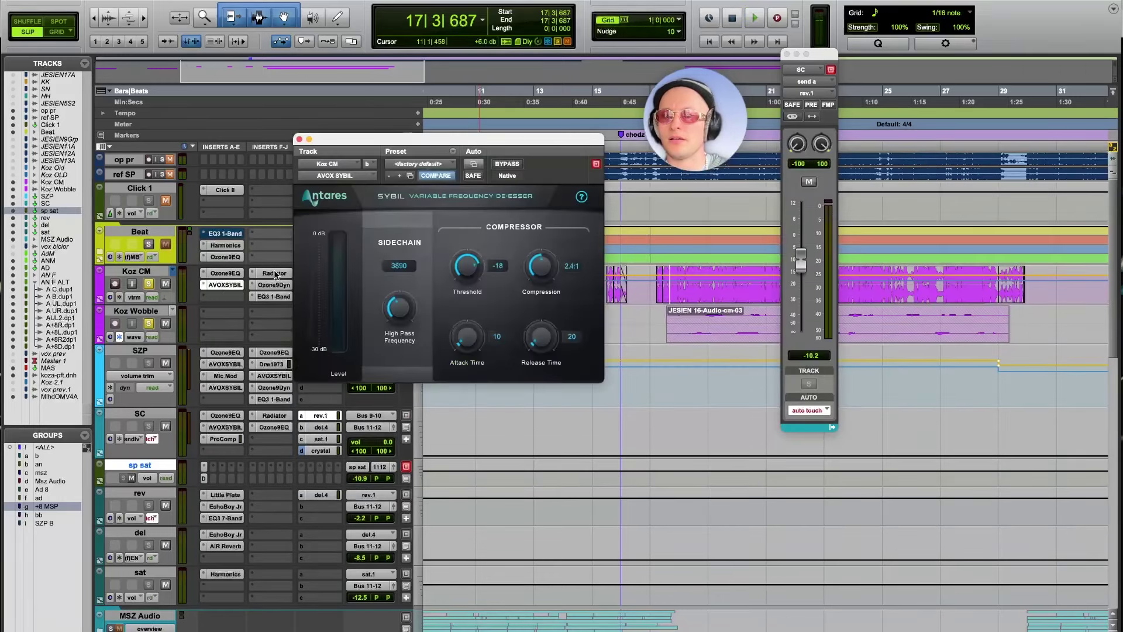
left_click(274, 274)
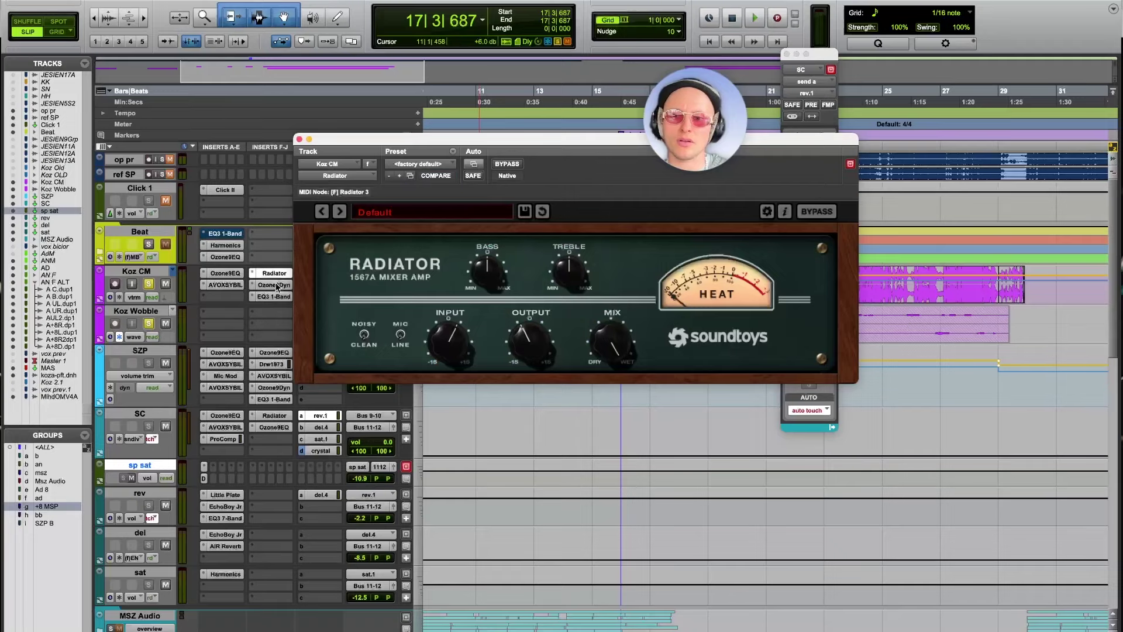
left_click(275, 285)
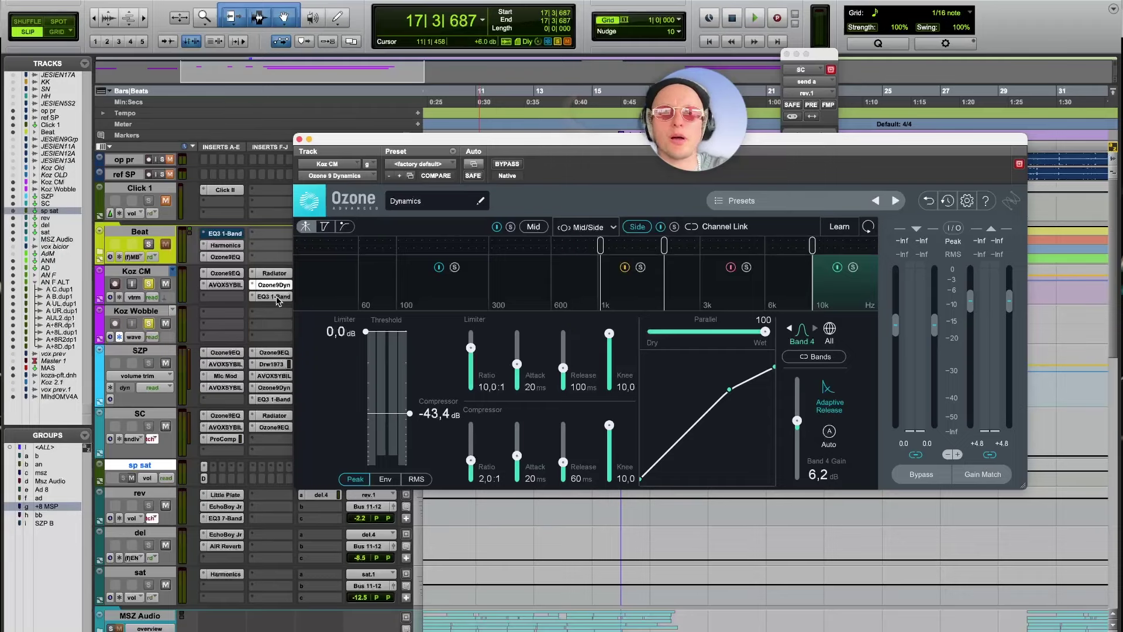
left_click(274, 297)
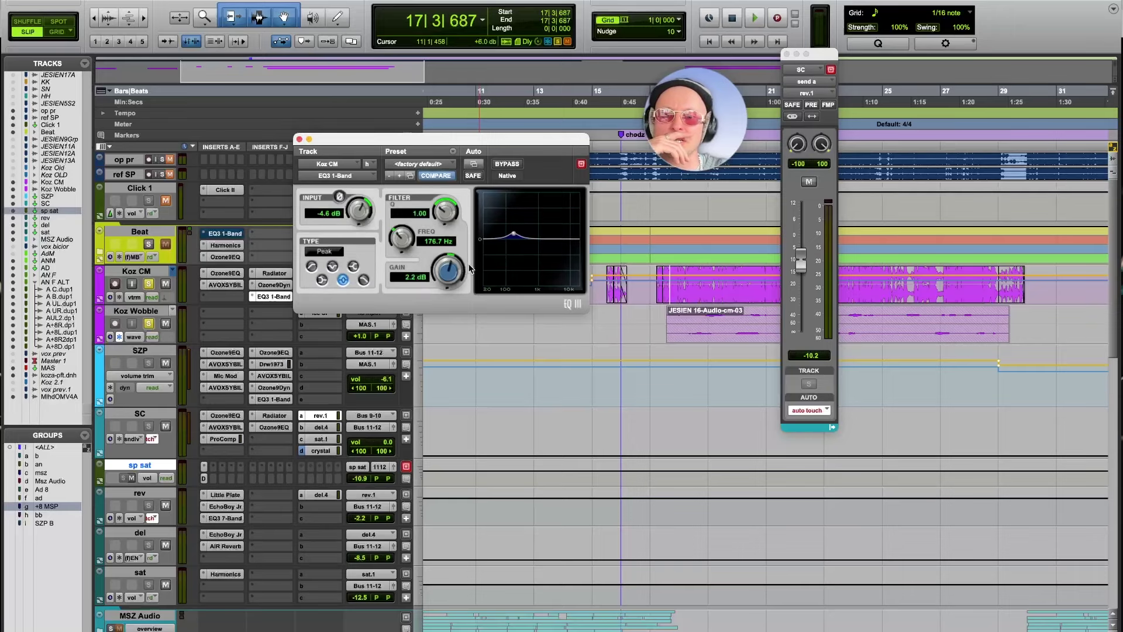
left_click(300, 140)
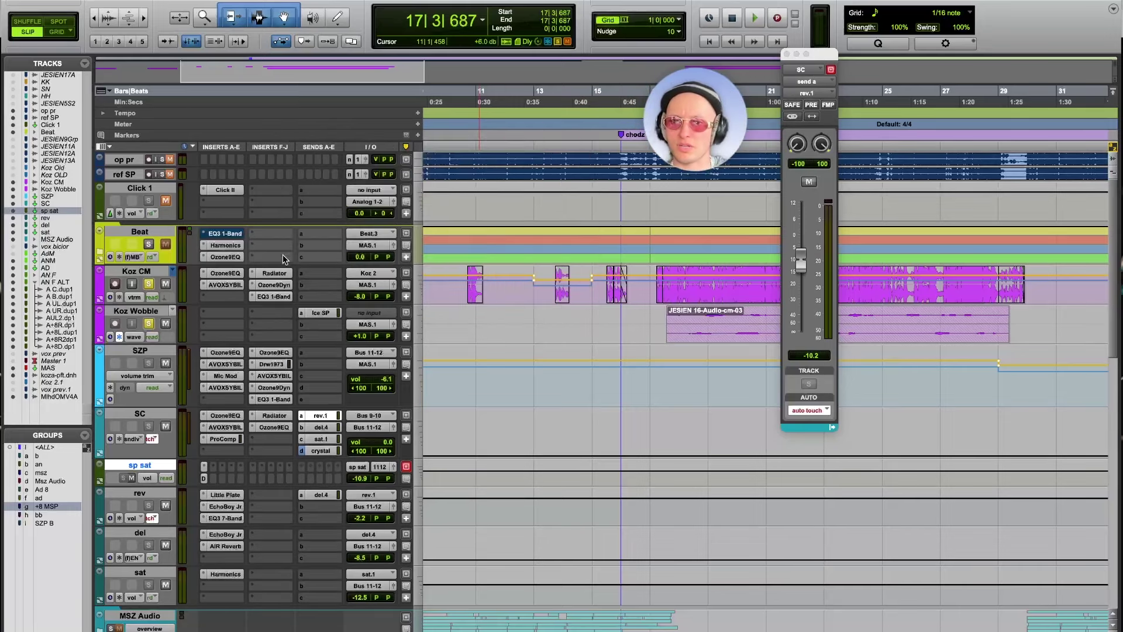
Step: Play the soloed Koz CM and Koz Wobble tracks and check the EQ3 1-Band on Koz CM once more
key("space")
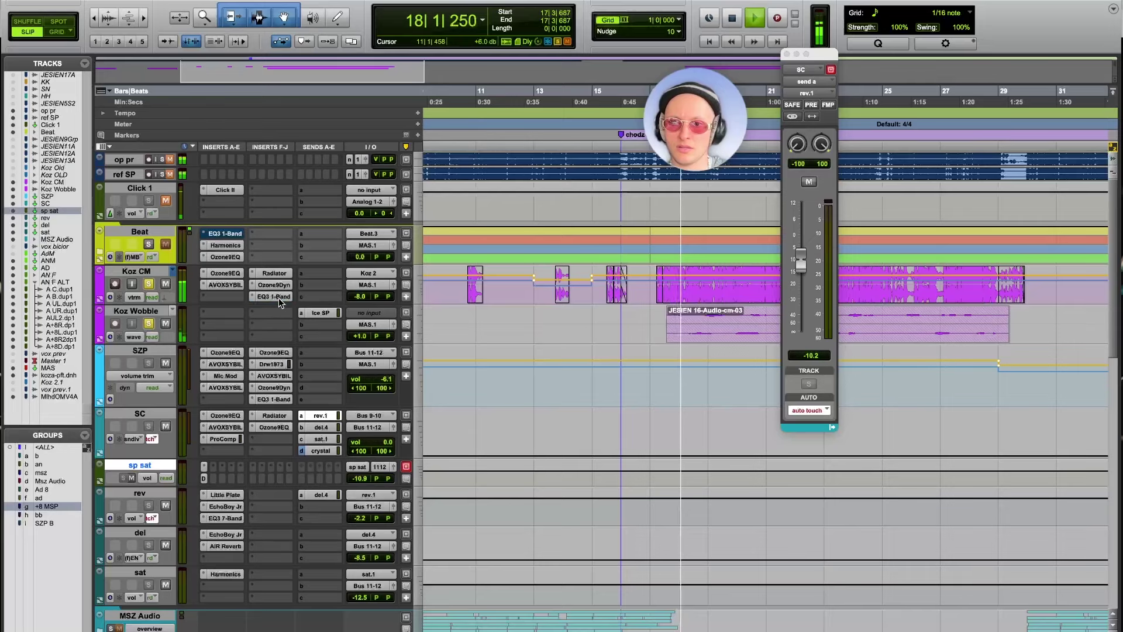
left_click(279, 298)
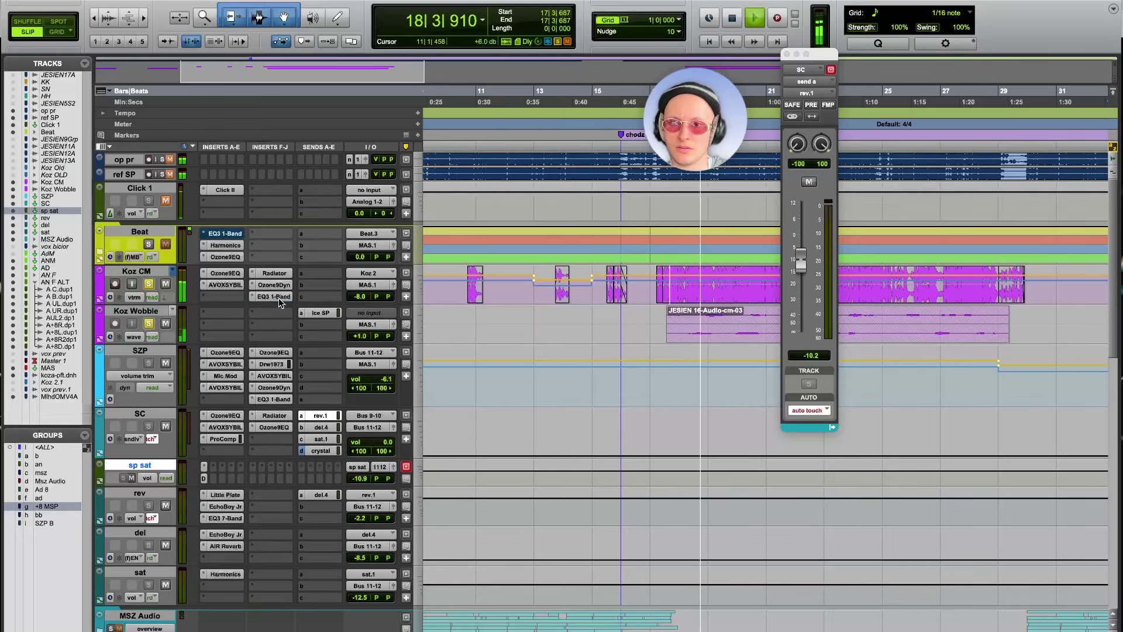
key("space")
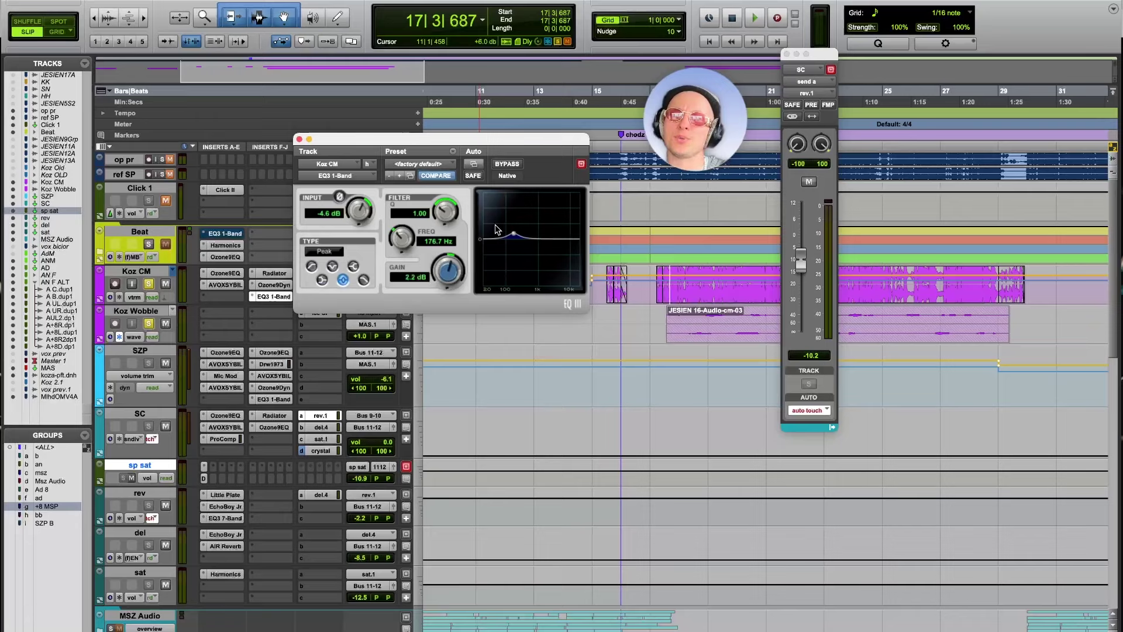
left_click(300, 139)
Step: Open the first Ozone 9 Equalizer on the ANM track and bring the ANM and AD clips into view
scroll(333, 293, "down", 6)
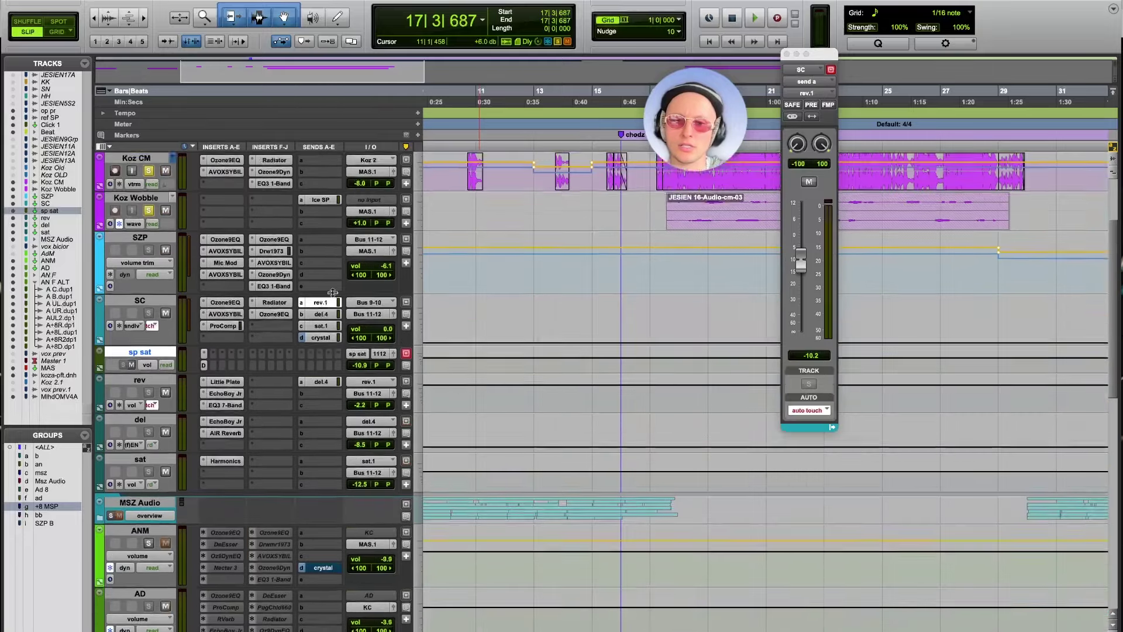
scroll(150, 301, "down", 2)
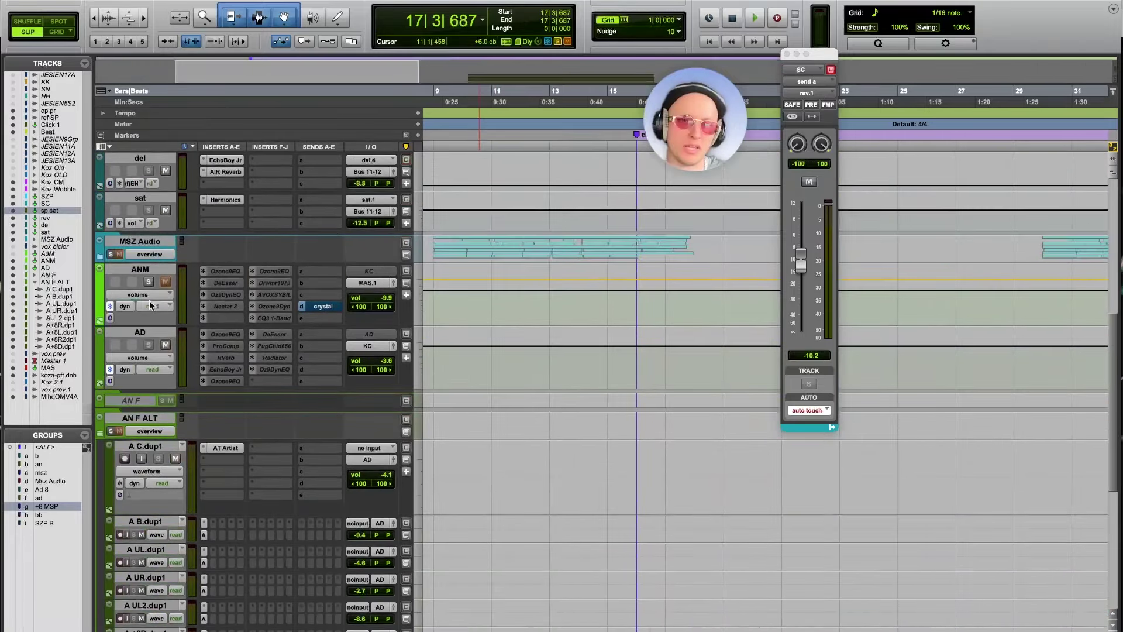
scroll(455, 280, "right", 2)
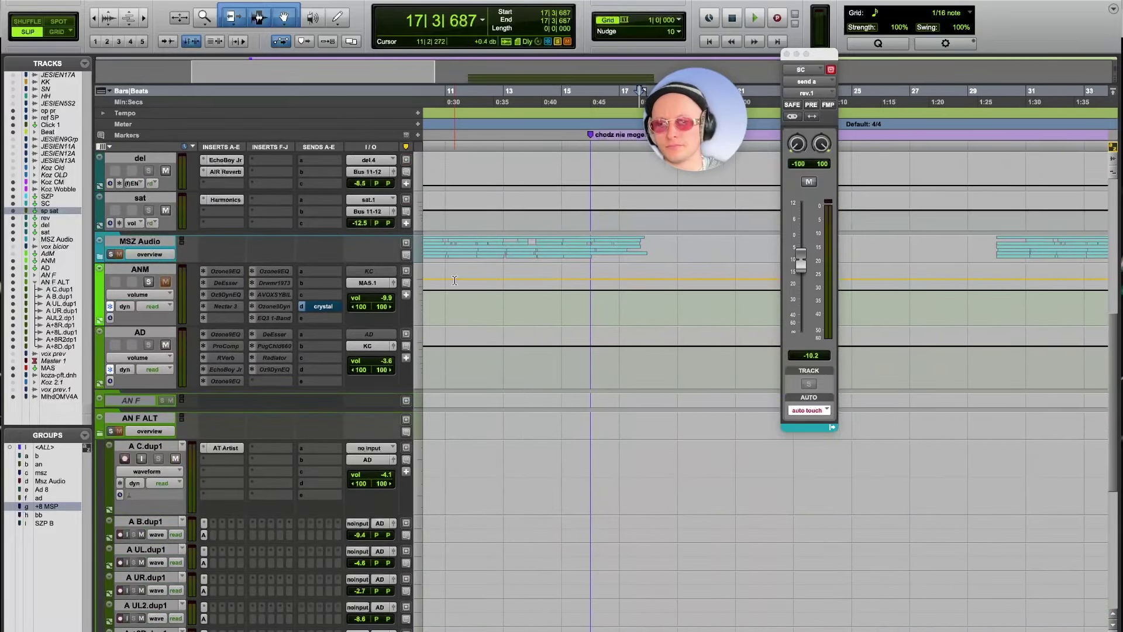
scroll(454, 280, "down", 10)
scroll(455, 283, "up", 8)
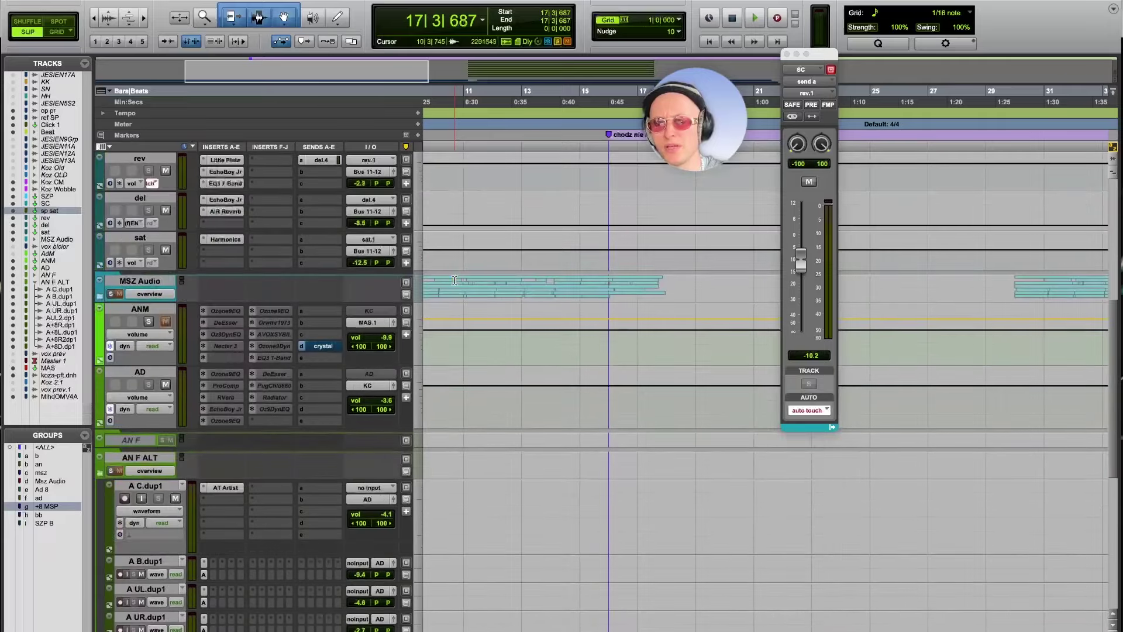
left_click(226, 312)
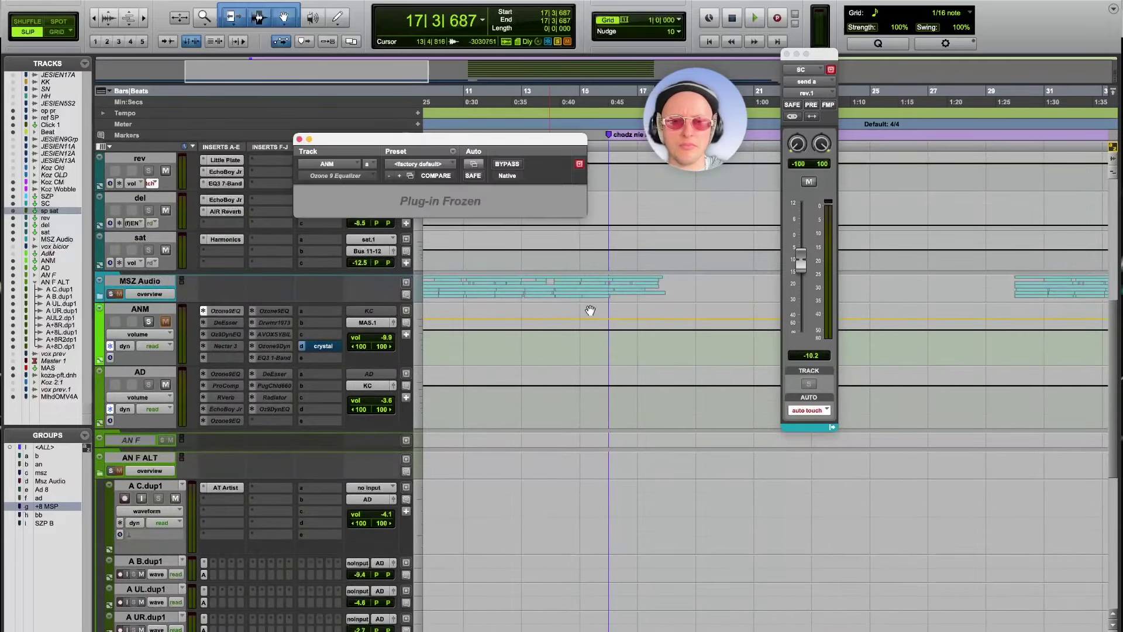
scroll(590, 311, "right", 20)
scroll(591, 311, "right", 4)
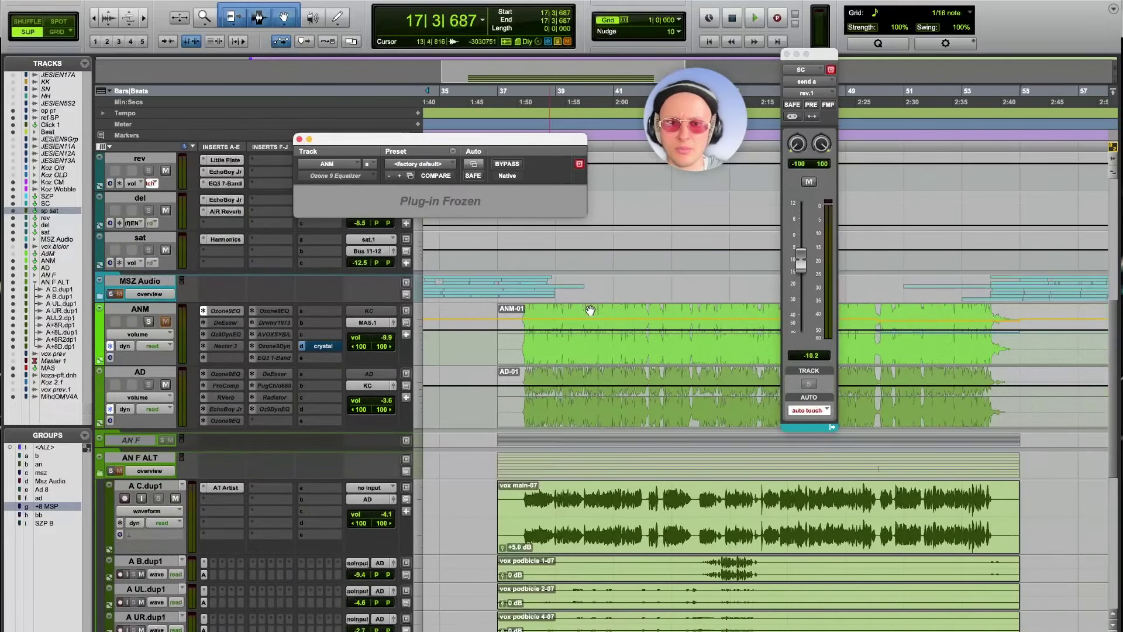
Step: Place the playback cursor at the start of the ANM vocal and view its Ozone 9 Equalizer, DeEsser, Ozone 9 Dynamic EQ and Nectar 3 inserts
left_click(525, 328)
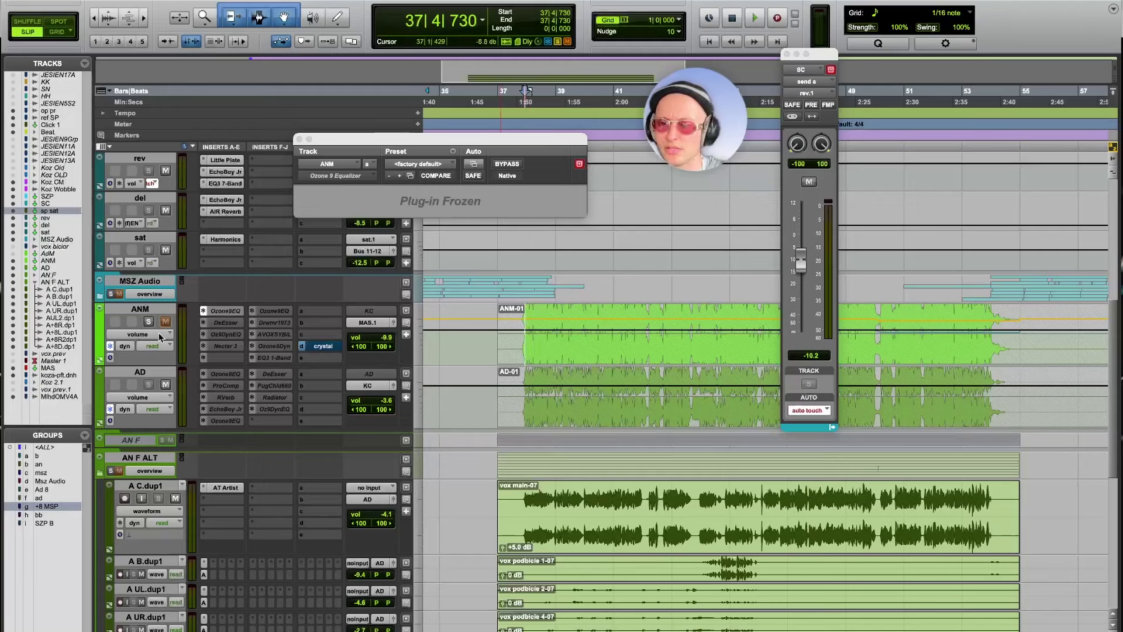
left_click(223, 311)
left_click(231, 321)
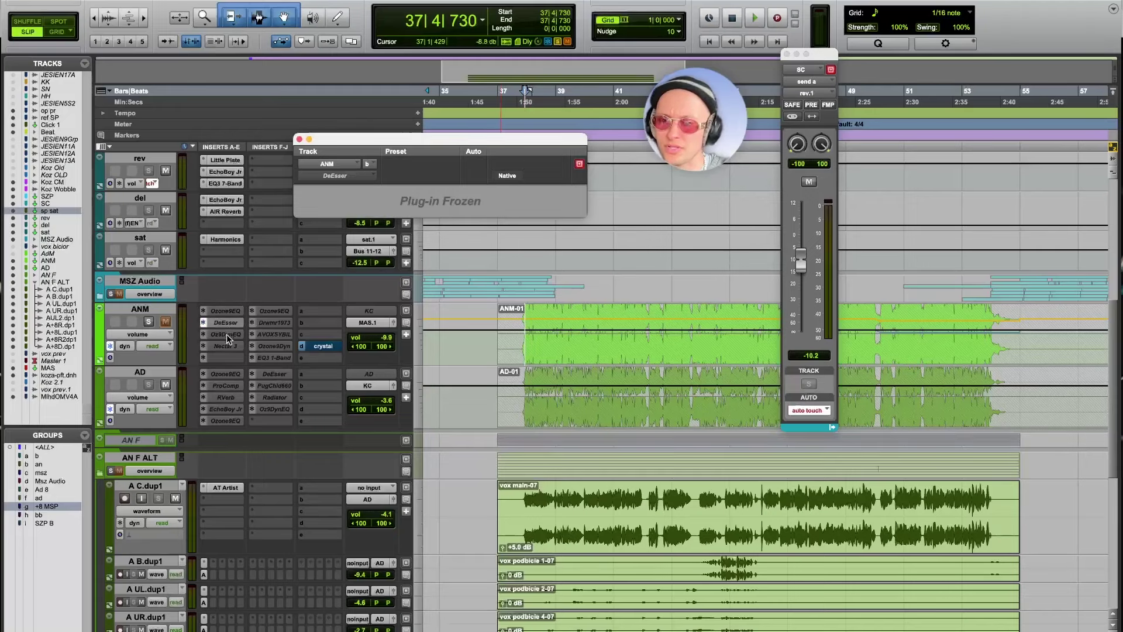
left_click(226, 334)
left_click(226, 343)
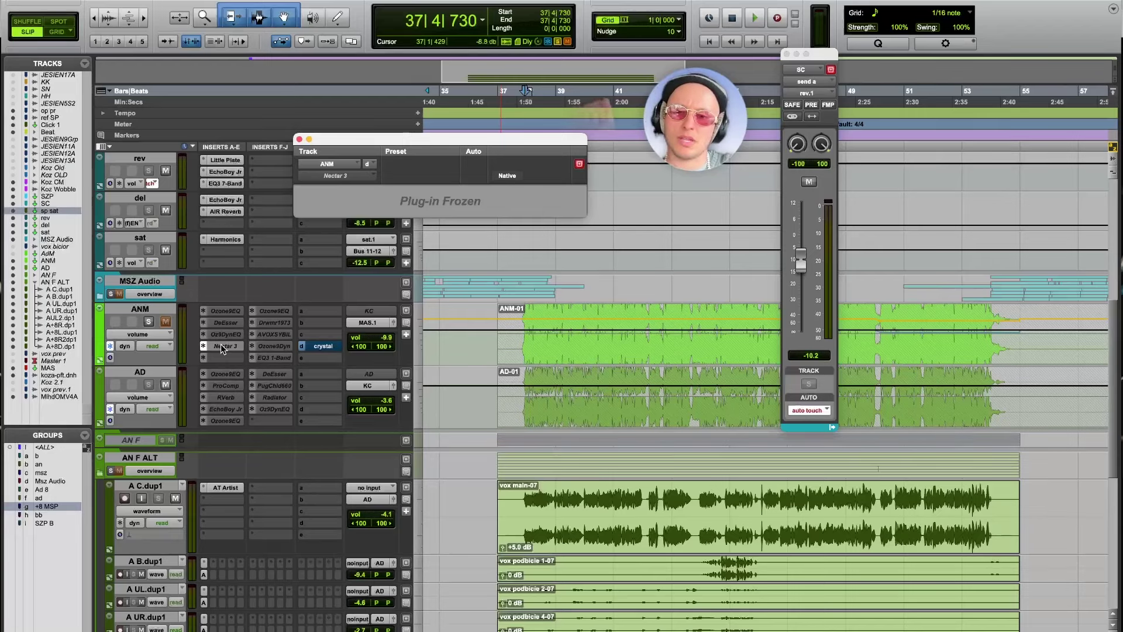
Step: View the second Ozone 9 Equalizer, Drawmer 1973, Ozone 9 Dynamics and EQ3 1-Band on the frozen ANM track
left_click(280, 311)
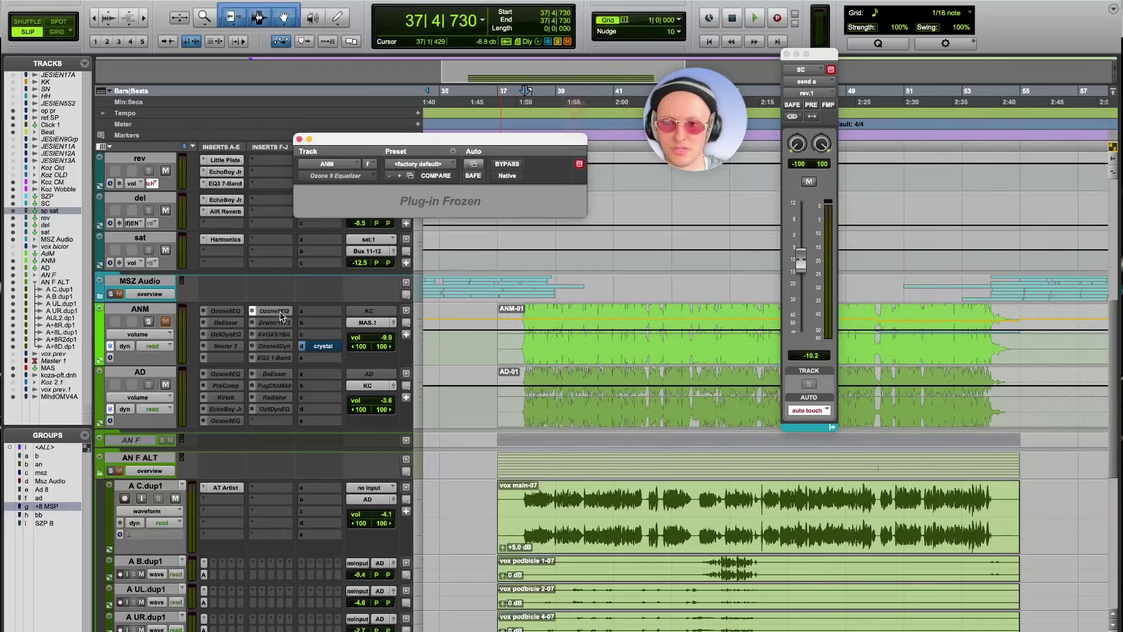
left_click(282, 321)
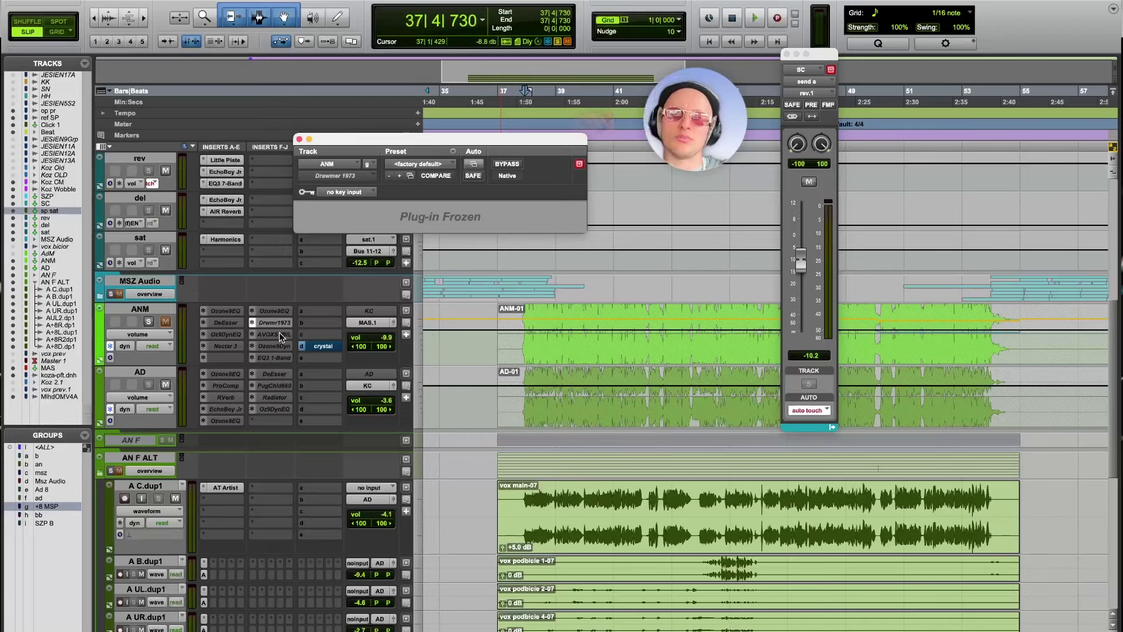
left_click(277, 344)
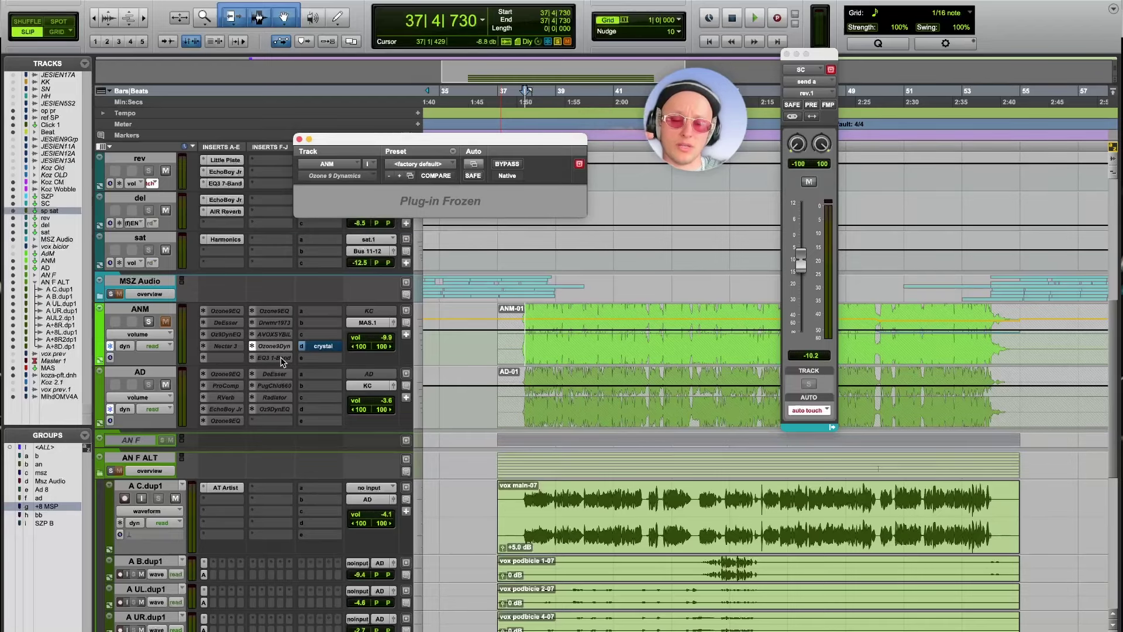
left_click(281, 358)
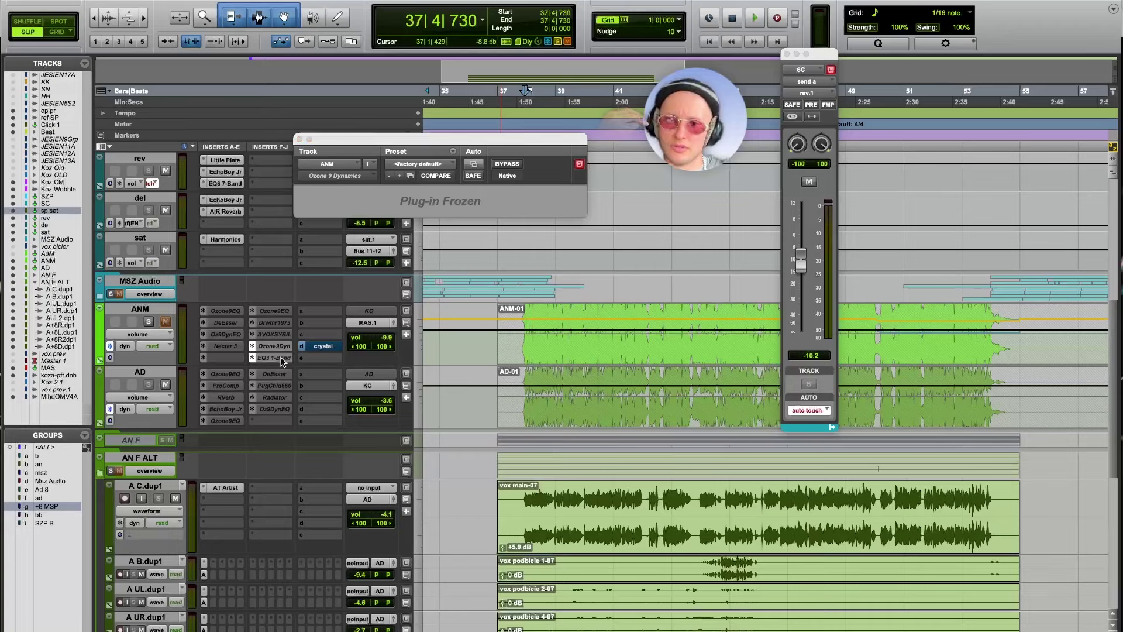
Step: Unfreeze the ANM track despite its missing plug-ins and view its EQ3 1-Band and Ozone 9 Dynamics settings
left_click(110, 346)
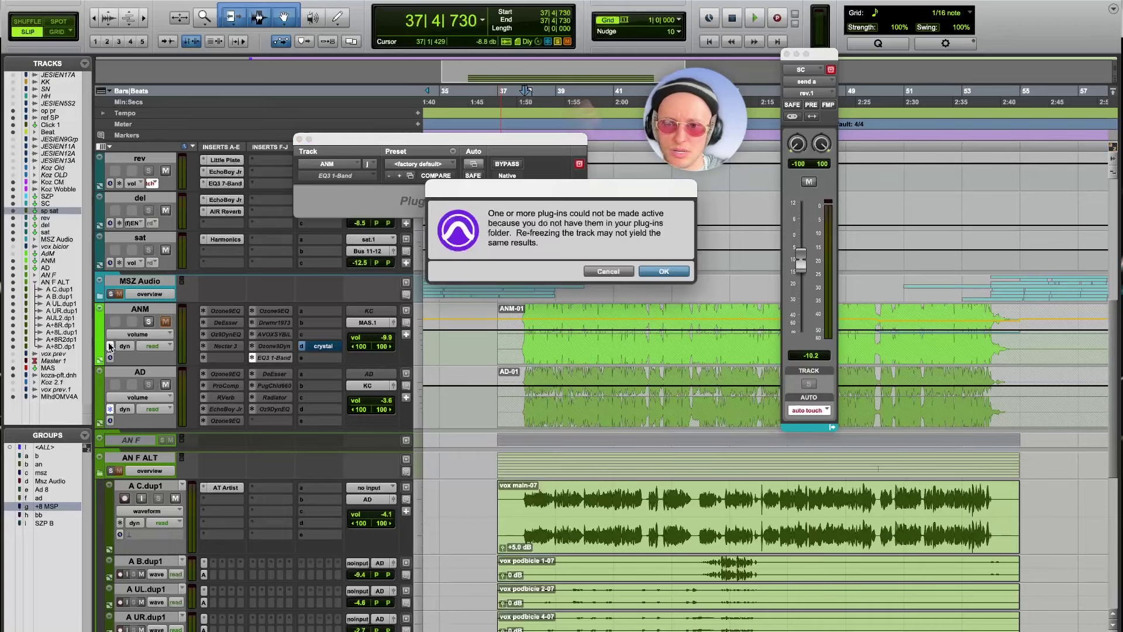
left_click(672, 271)
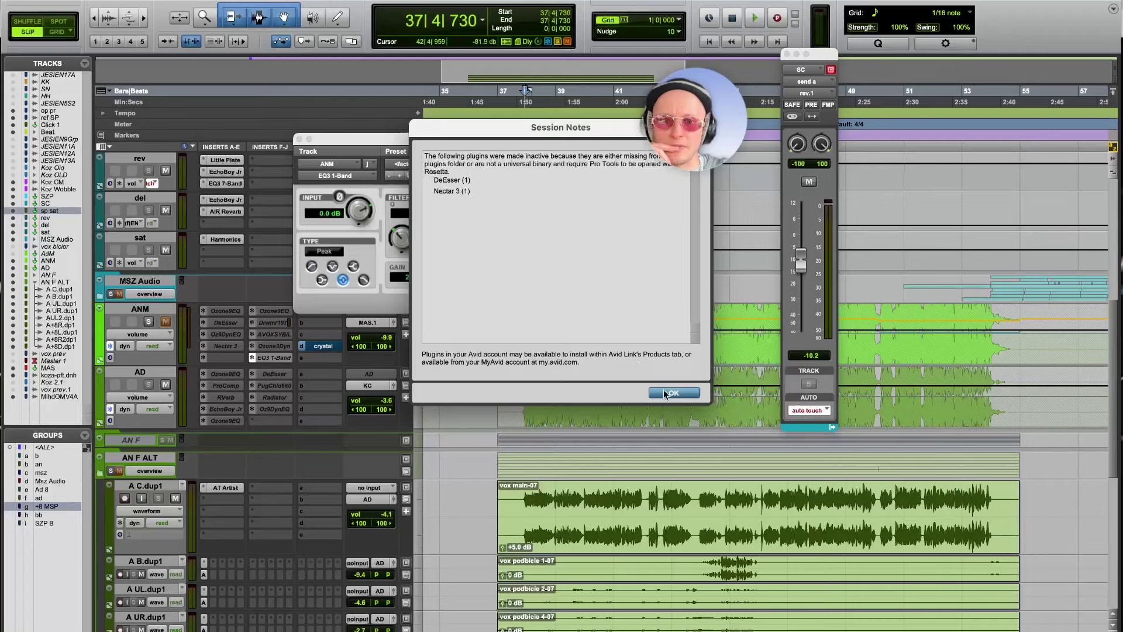
left_click(671, 393)
left_click(273, 359)
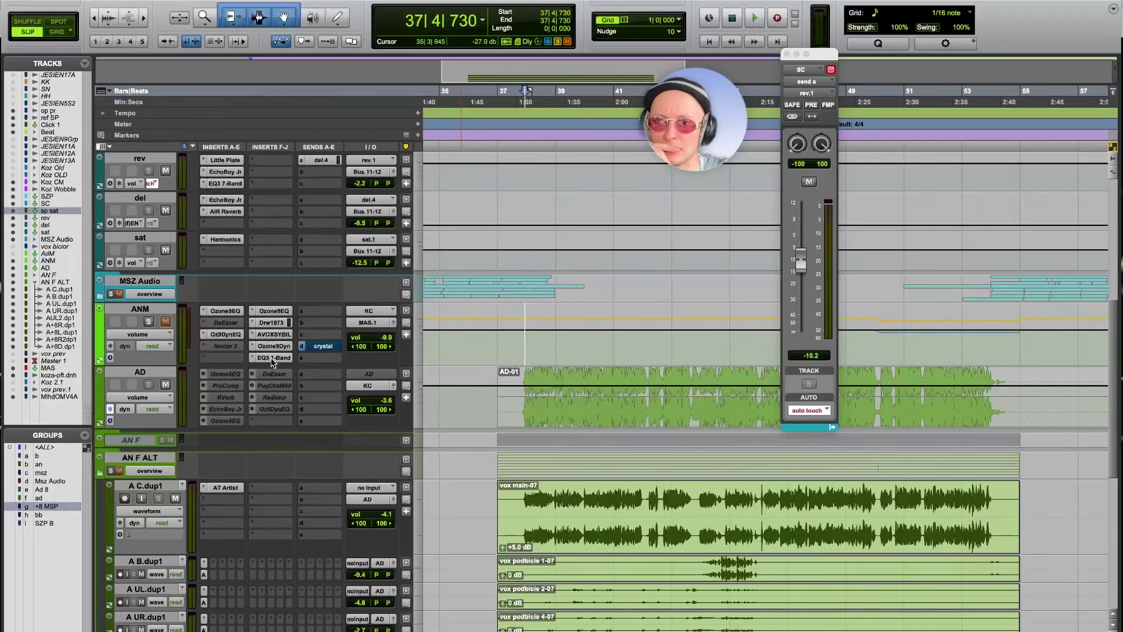
left_click(273, 346)
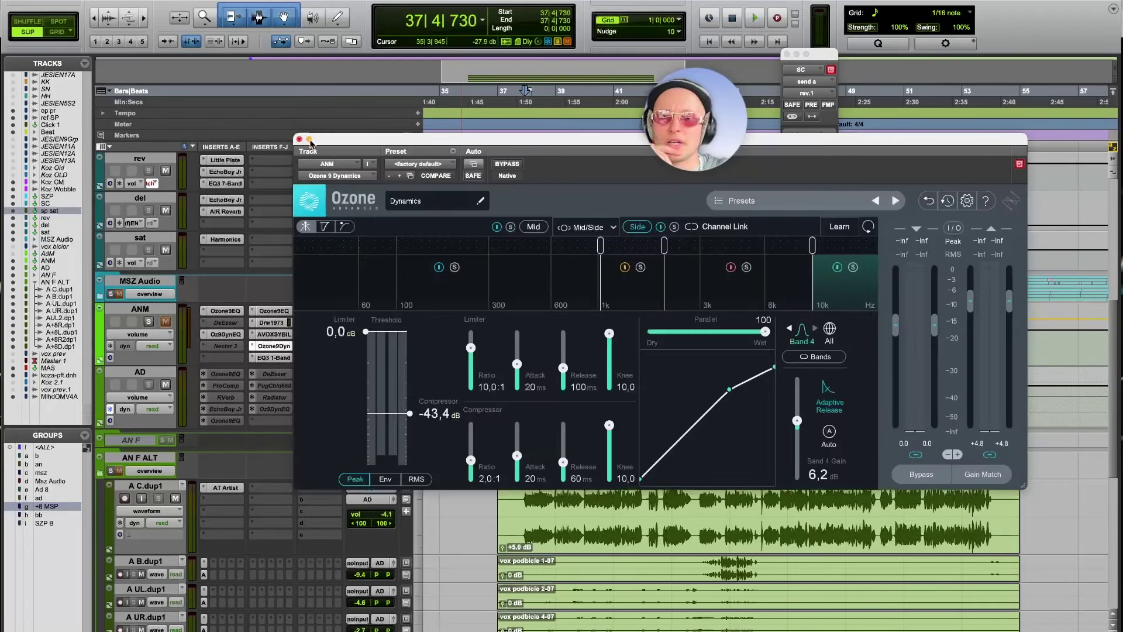
left_click(299, 140)
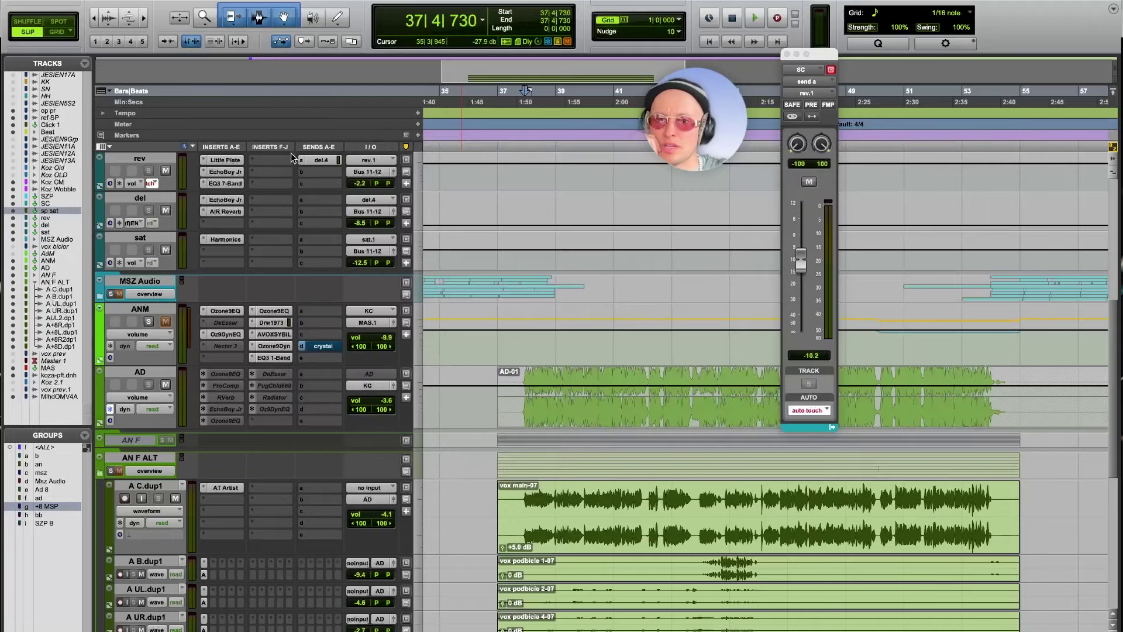
Step: Return the ANM track to its frozen state and unfreeze the AD track, accepting the missing plug-ins
left_click(258, 335, "ctrl+super")
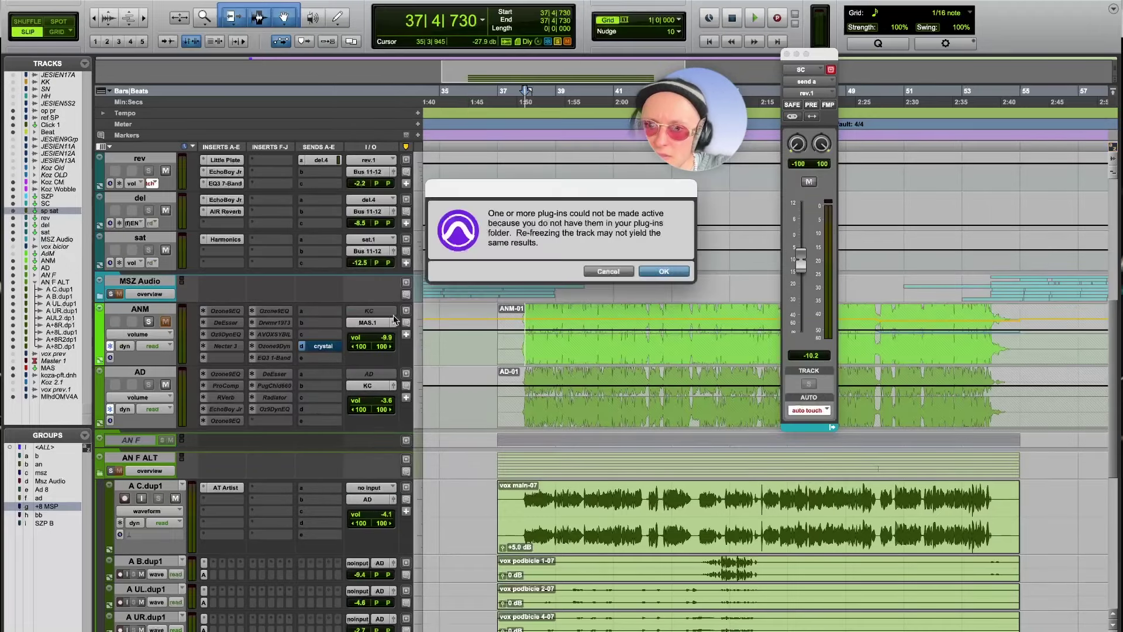
left_click(656, 274)
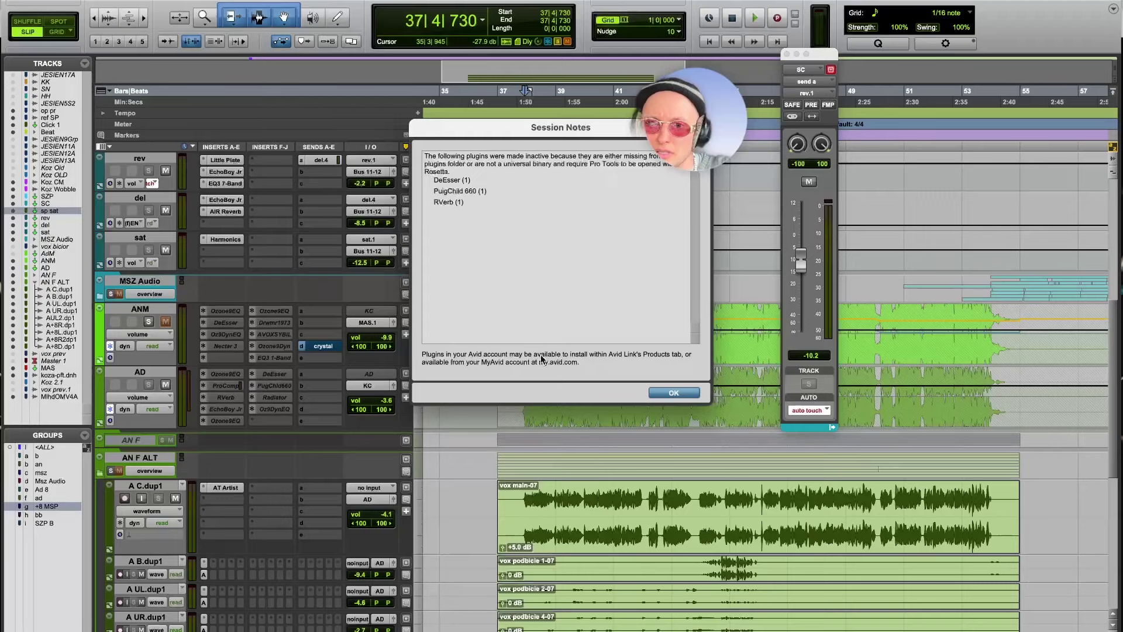
left_click(679, 393)
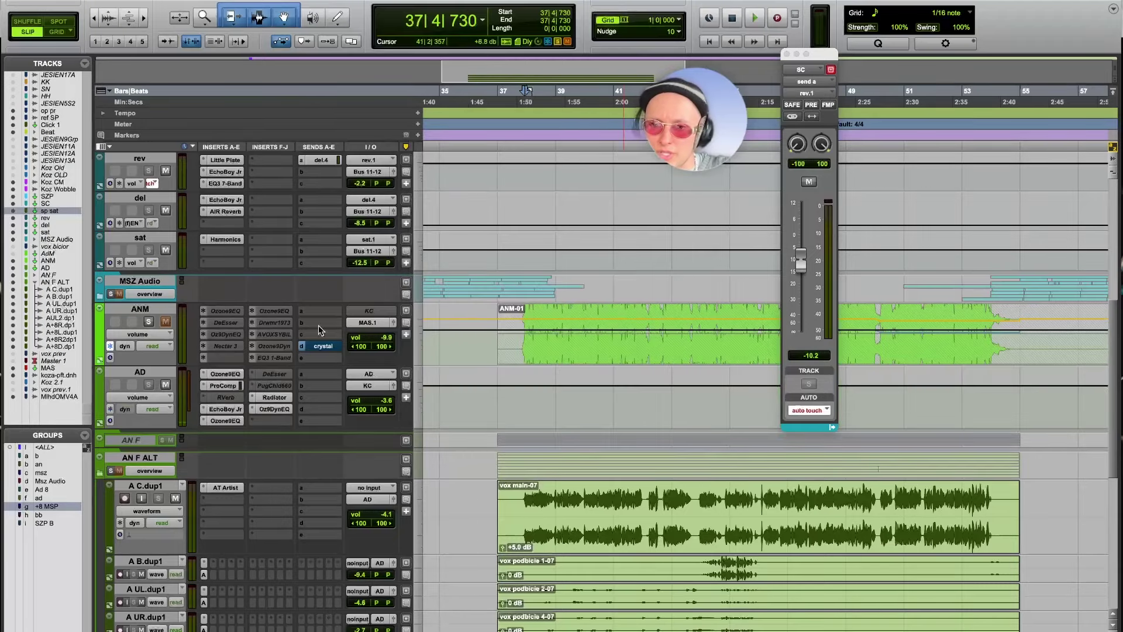
Step: View both Ozone 9 Equalizers, Pro Compressor, EchoBoy Jr, Radiator and Ozone 9 Dynamic EQ on the AD track
left_click(231, 374)
left_click(227, 386)
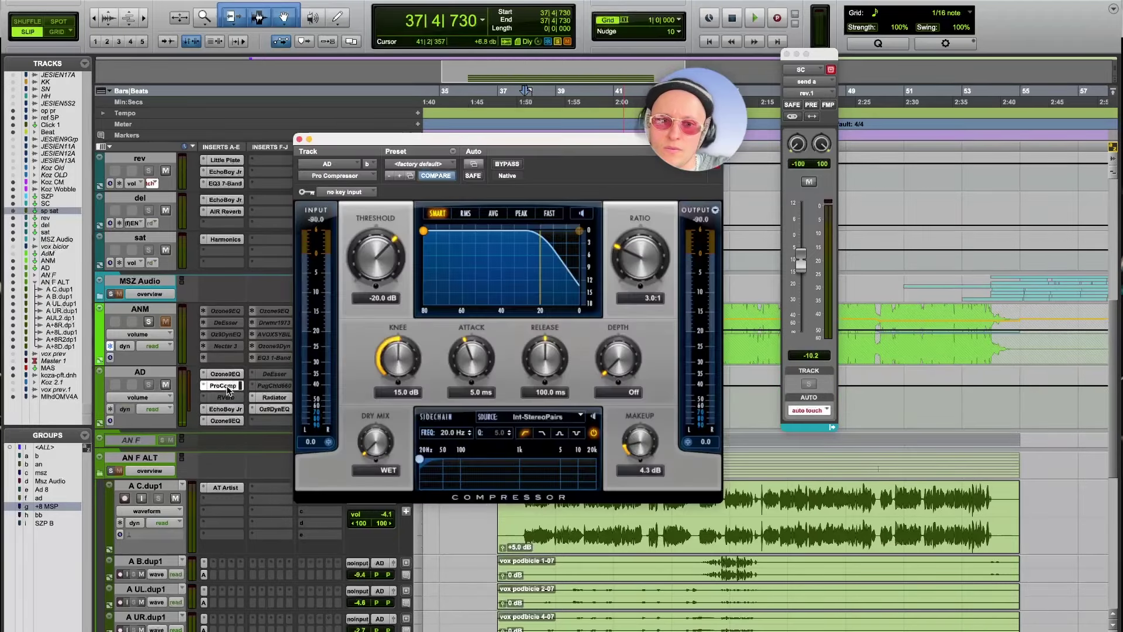
left_click(226, 409)
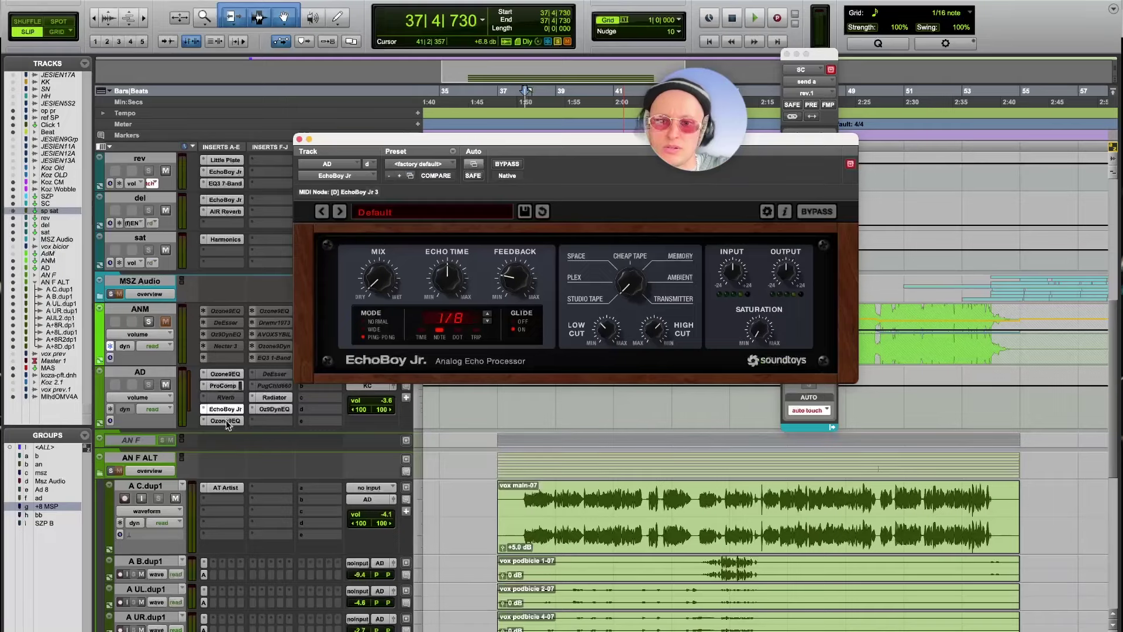
left_click(226, 421)
left_click(275, 398)
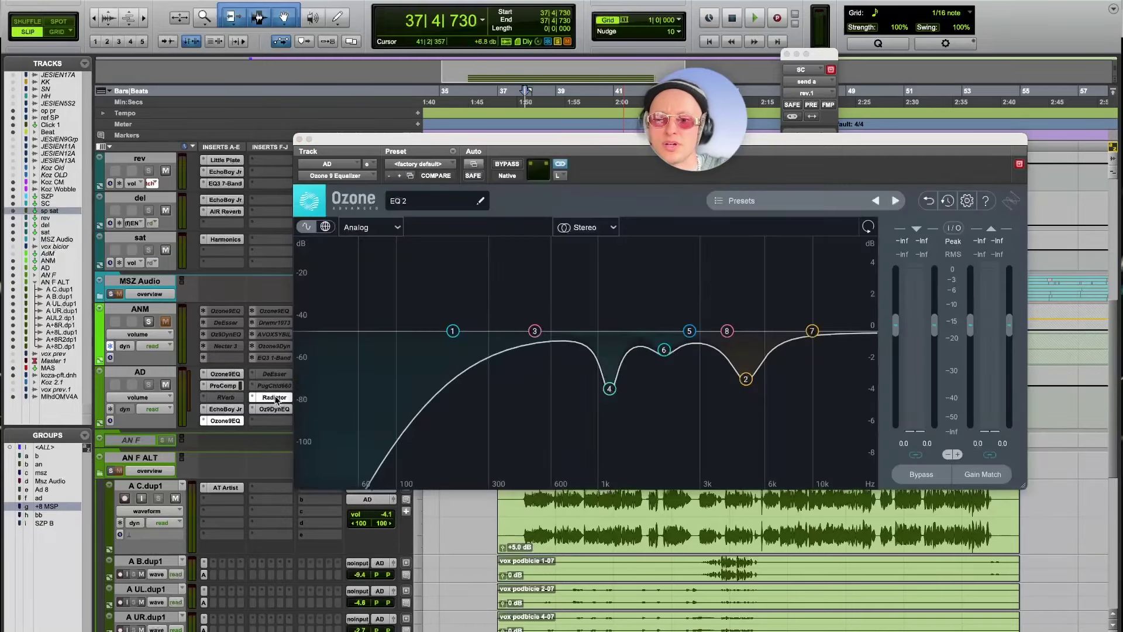
left_click(272, 409)
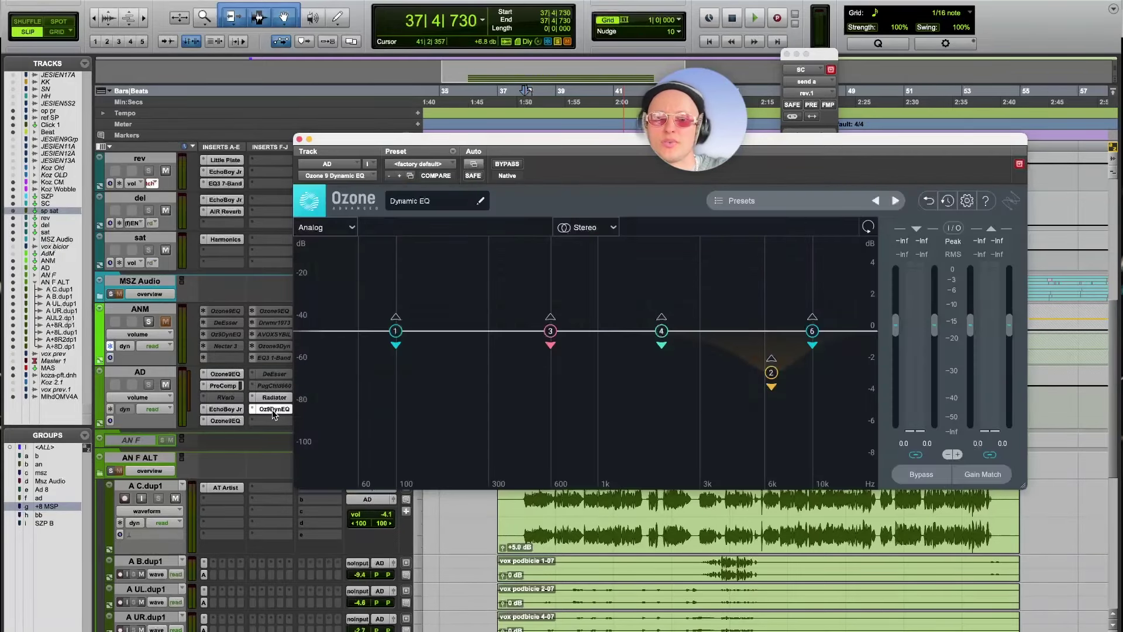
left_click(299, 140)
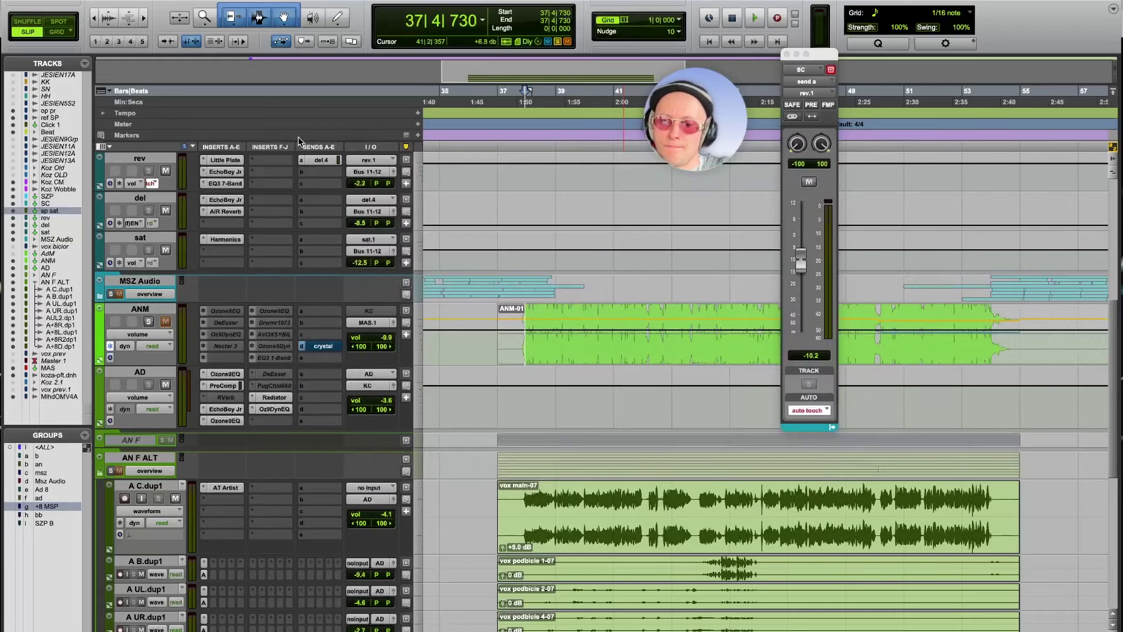
Step: Check the PuigChild 660 on the AD track, and temporarily add a stereo VCA Compressor to its last insert slot before removing it
left_click(278, 387)
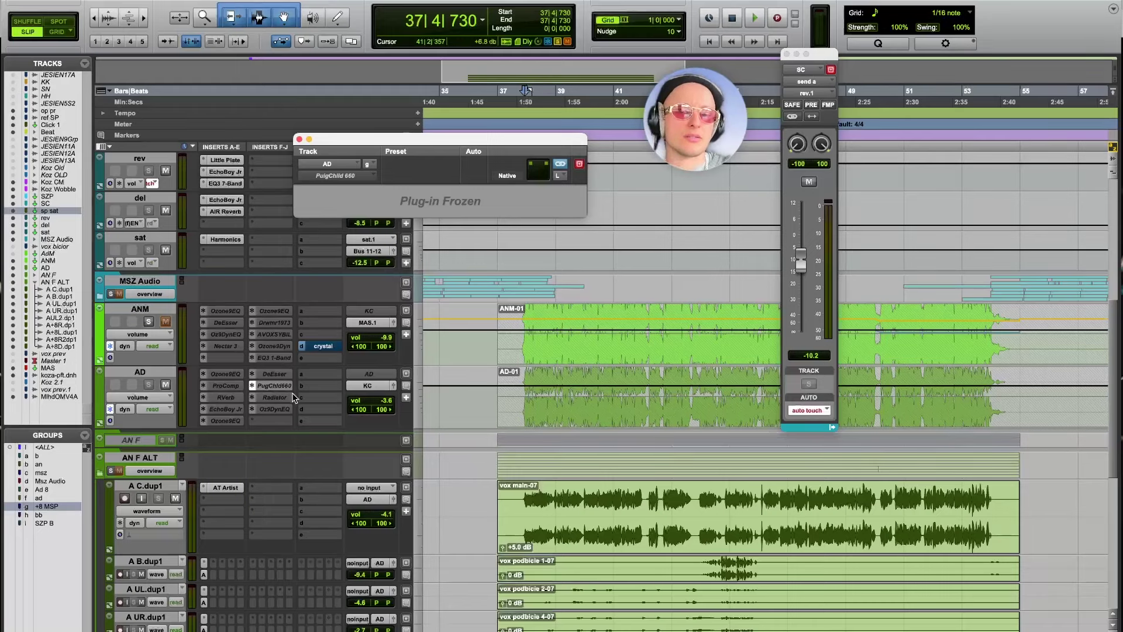
left_click(271, 420)
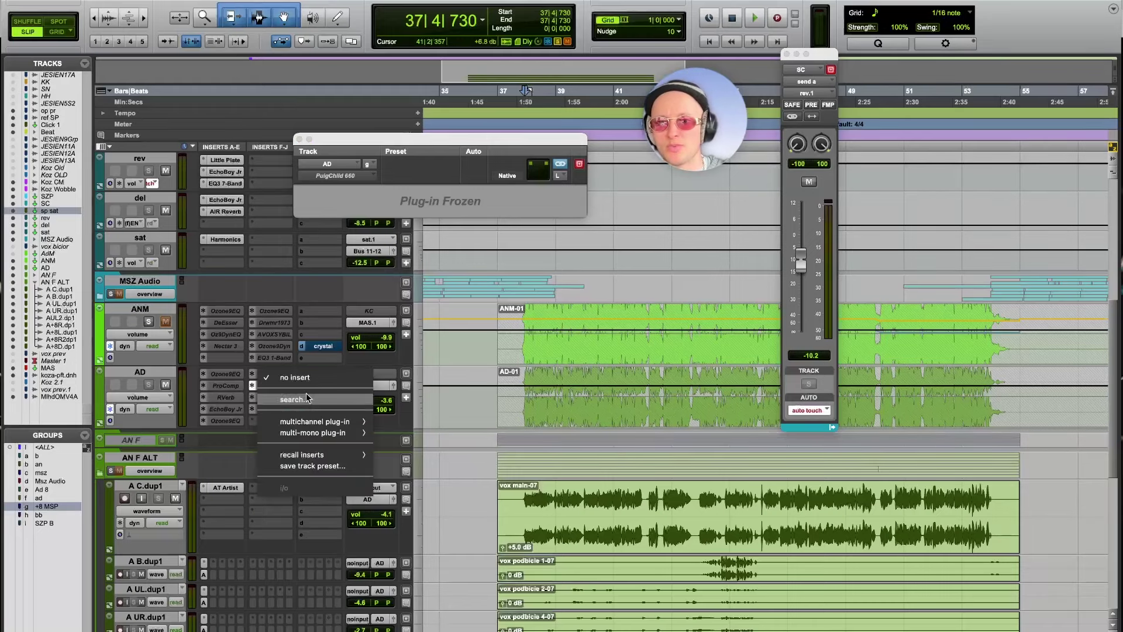
left_click(288, 400)
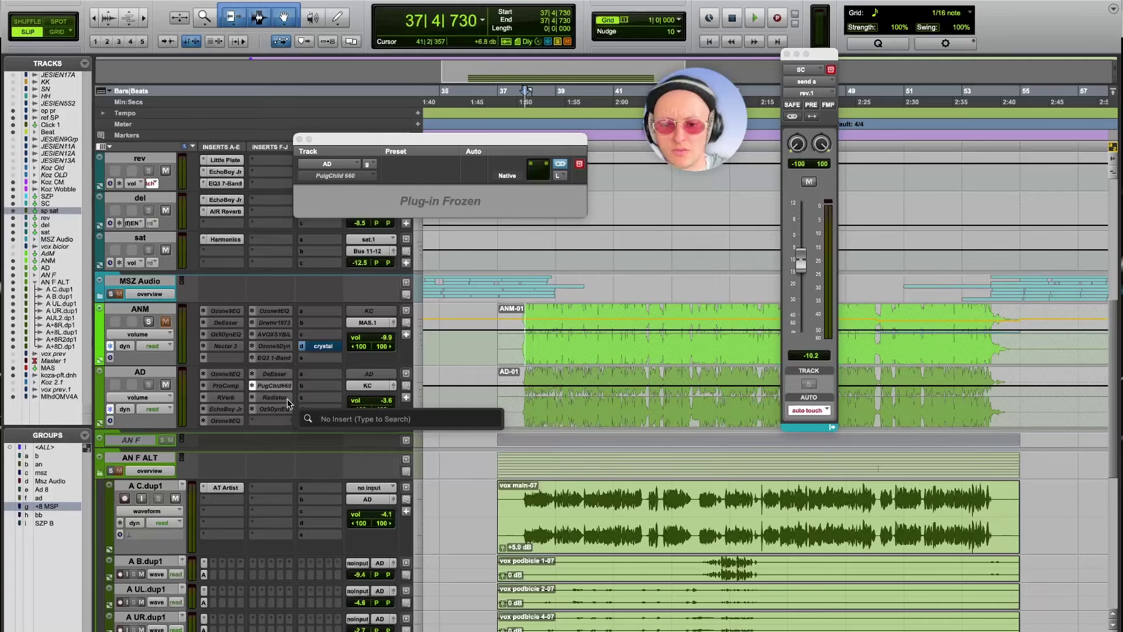
type("pro")
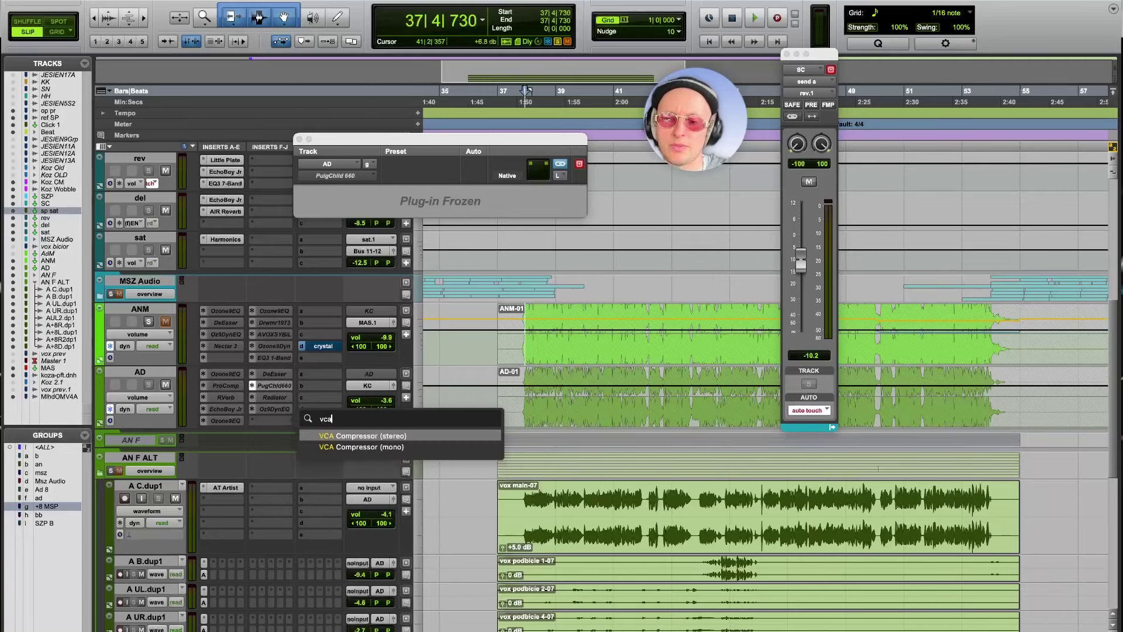
key("Return")
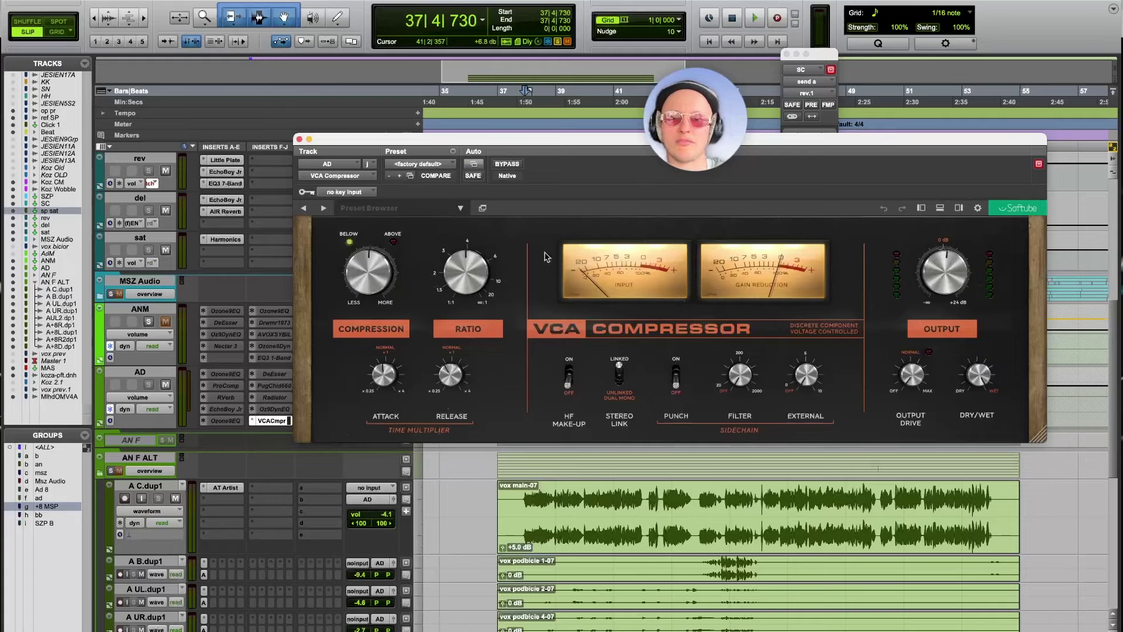
left_click(255, 421)
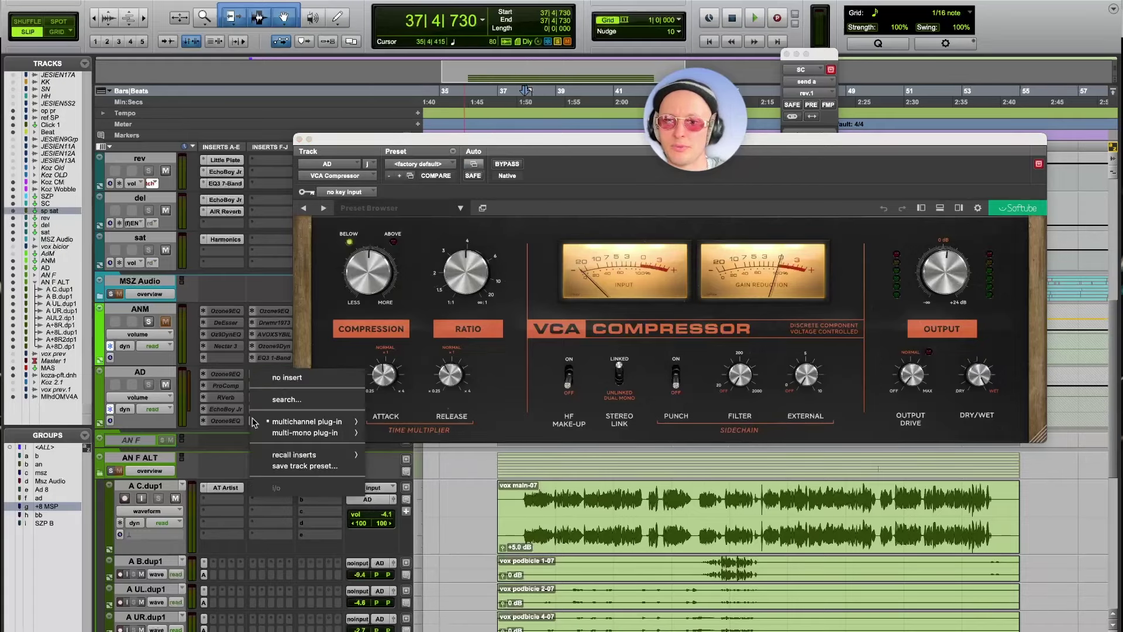
left_click(296, 379)
Step: Solo the AN F ALT folder and play its vocal layers from the start of the vox main vocal
scroll(237, 388, "down", 5)
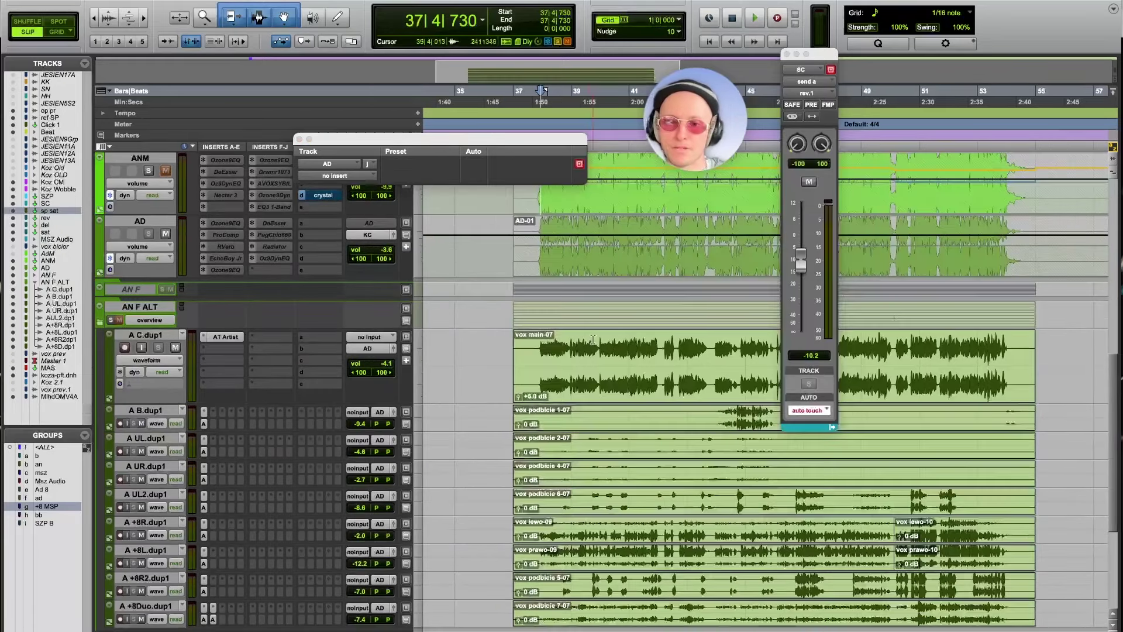
left_click(540, 353)
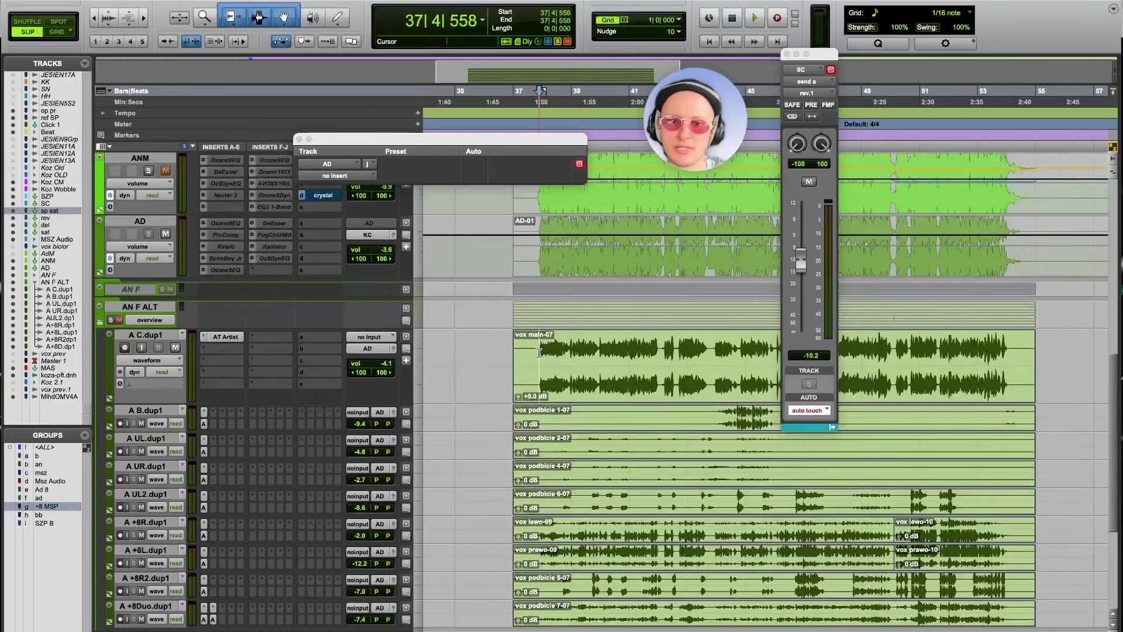
left_click(110, 320)
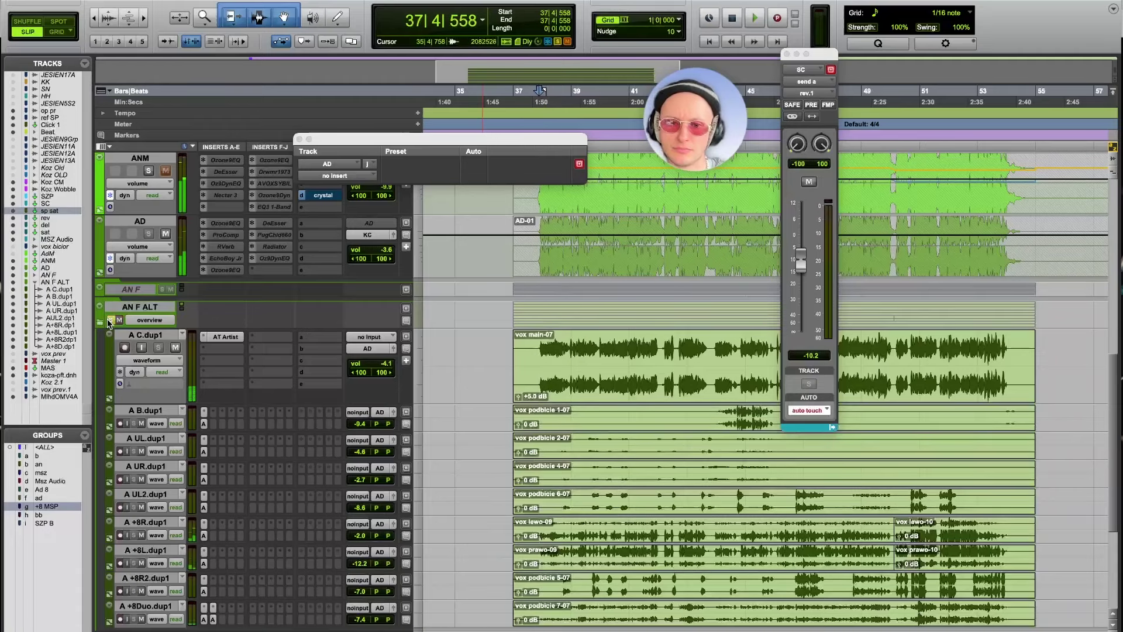
key("space")
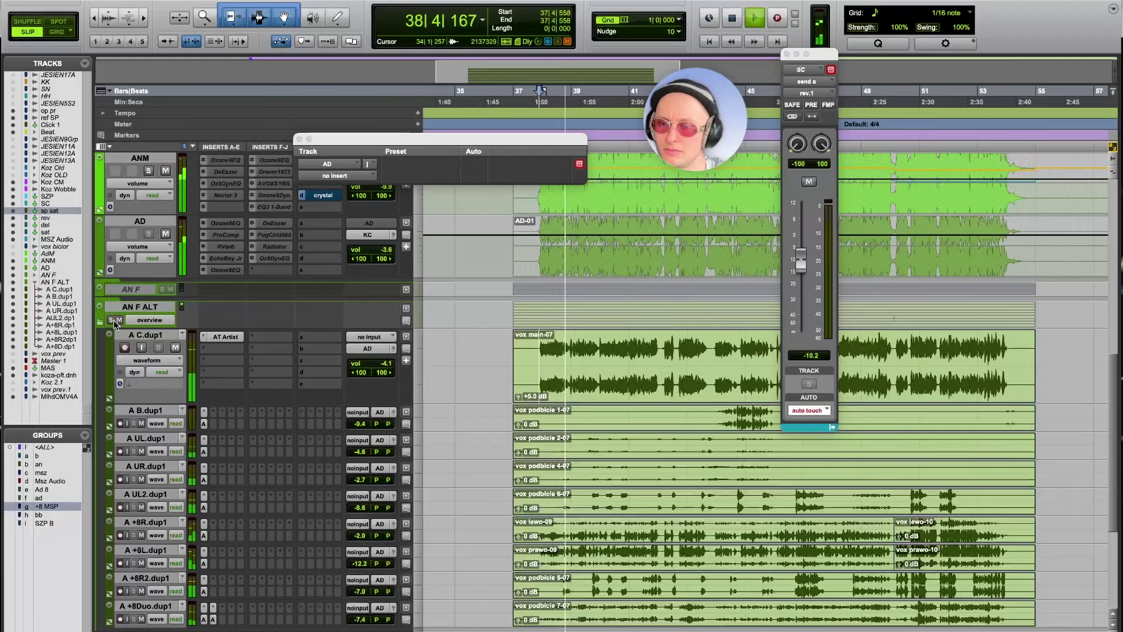
scroll(469, 334, "down", 5)
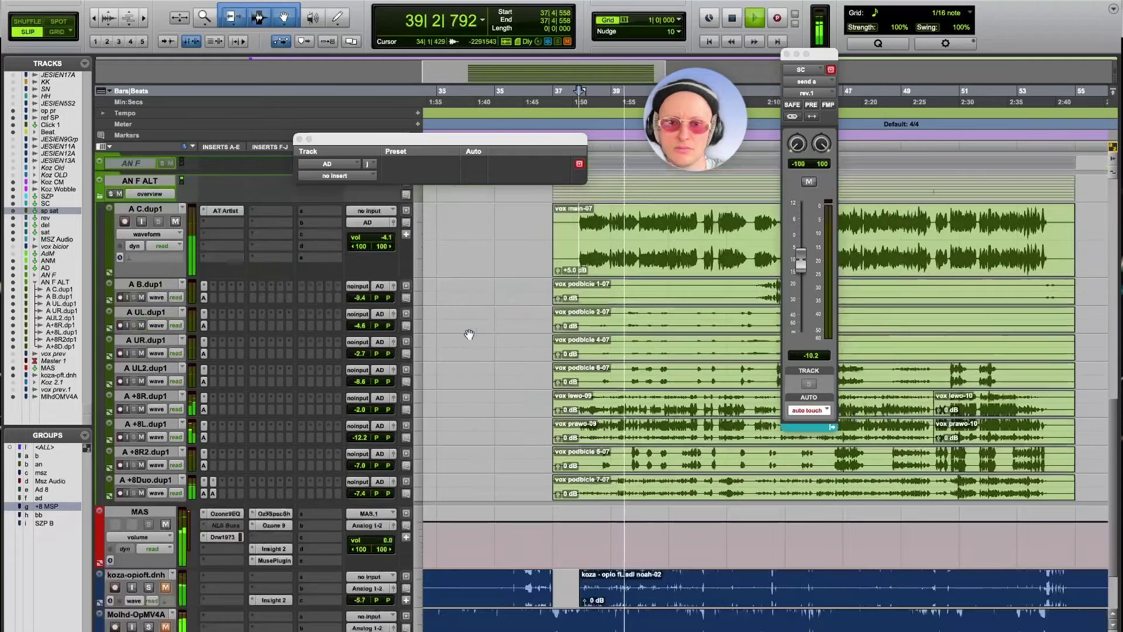
scroll(468, 333, "right", 2)
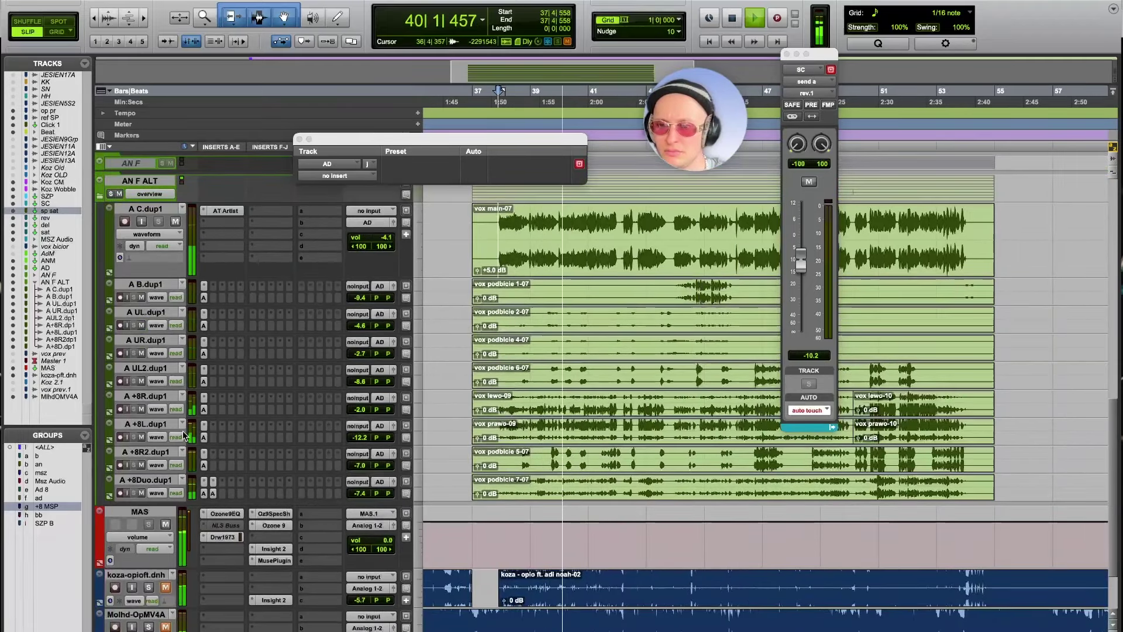
Step: Select the A C.dup1 track, show the AN F ALT channels in the mixer, and close the SC send window
left_click(147, 208)
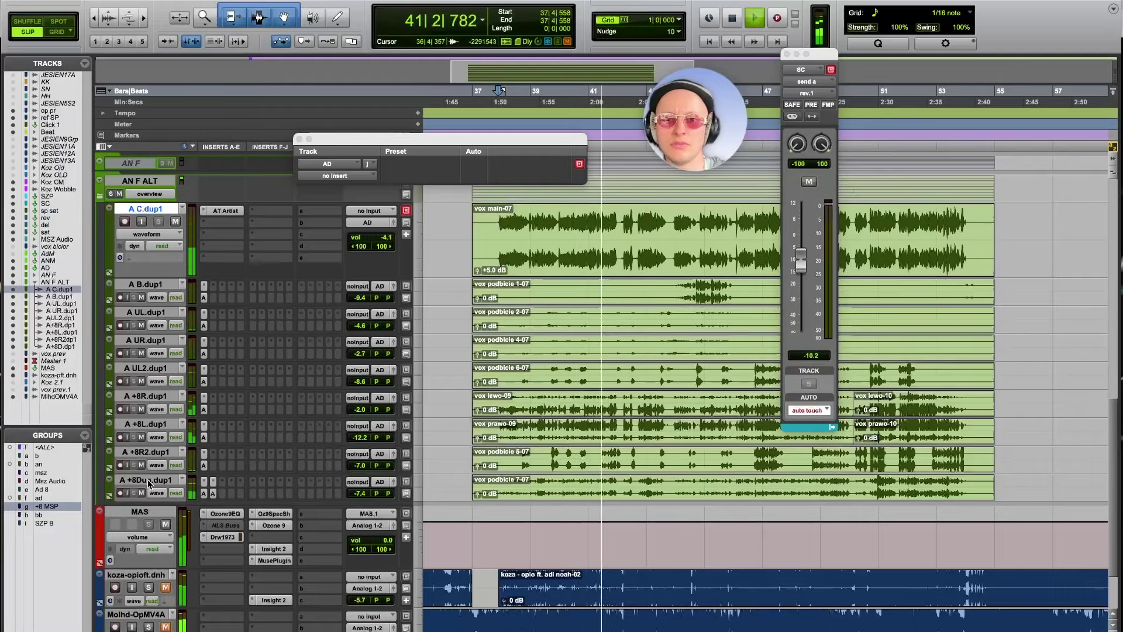
key("super+equal")
scroll(483, 302, "right", 3)
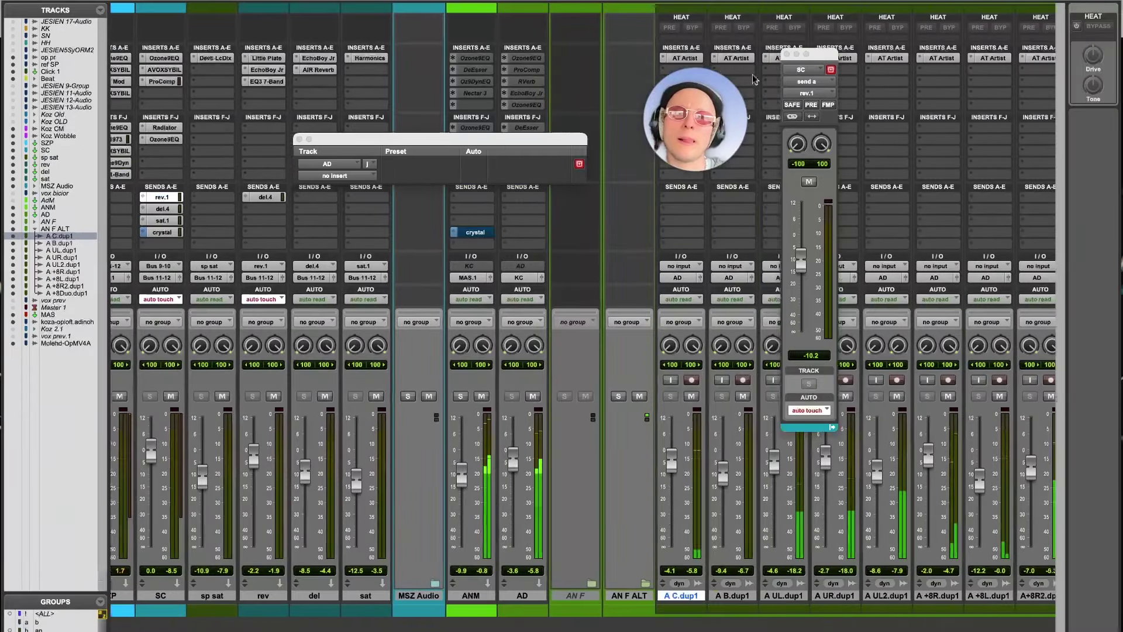
left_click(787, 54)
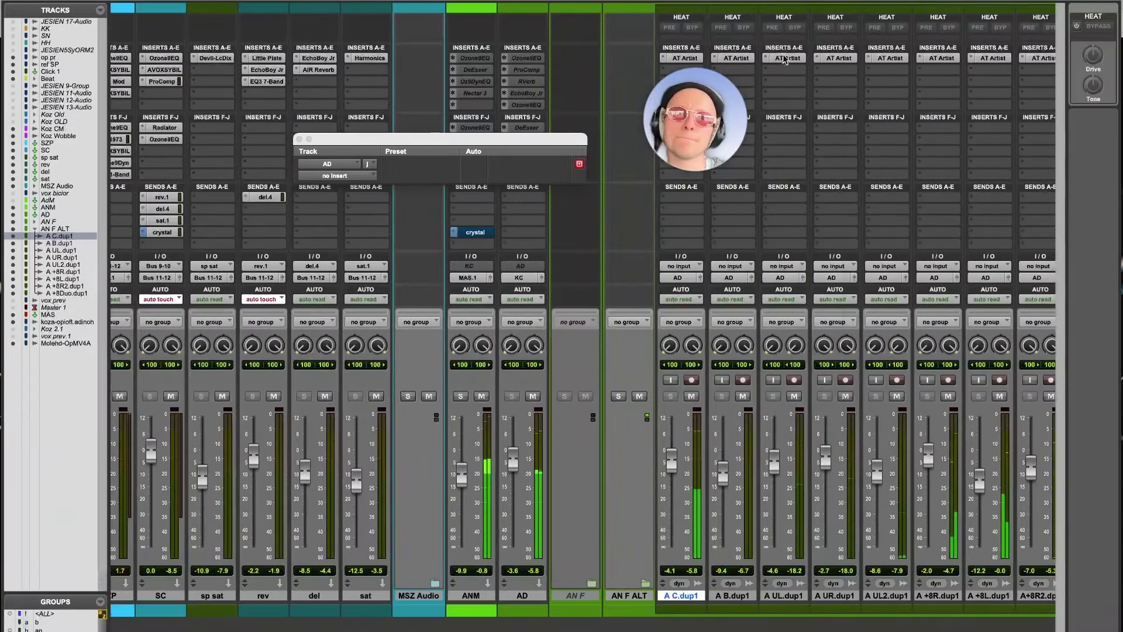
Step: Inspect the AVOX DUO auto-doubler on the A +8Duo.dup1 track among the AN F ALT channels and close its window
left_click(300, 139)
scroll(377, 322, "right", 12)
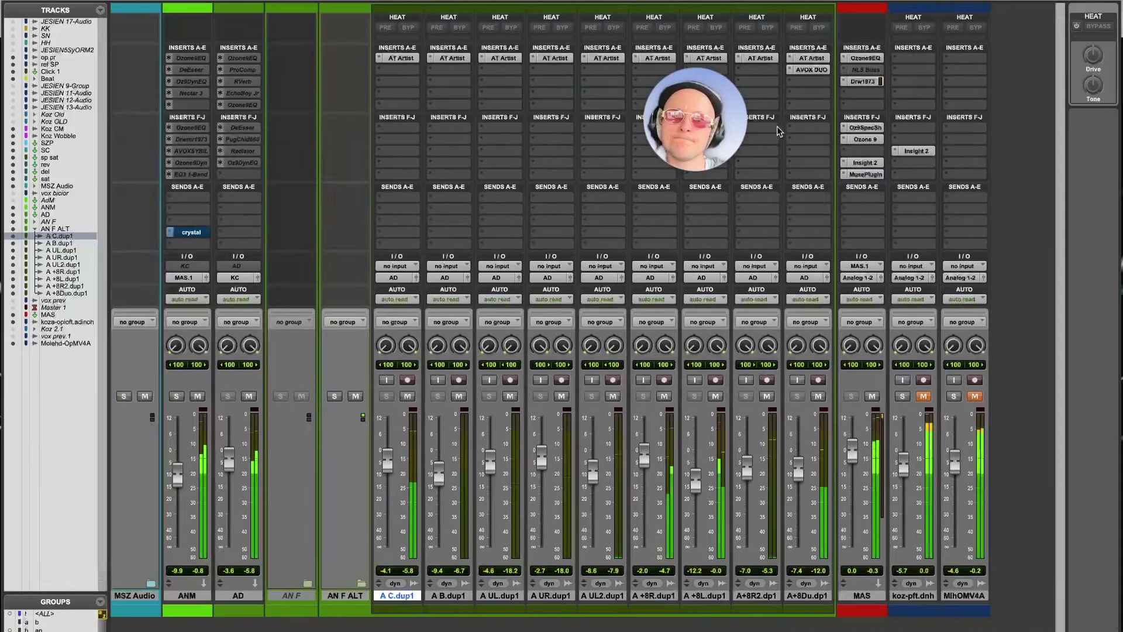
left_click_drag(698, 129, 417, 180)
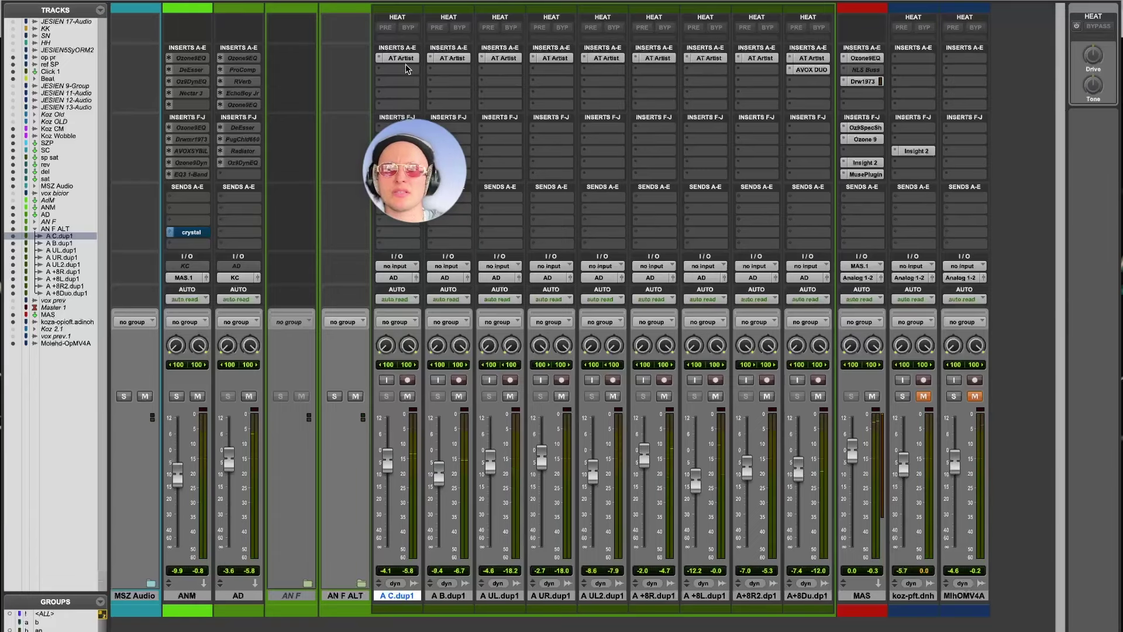
left_click(811, 70)
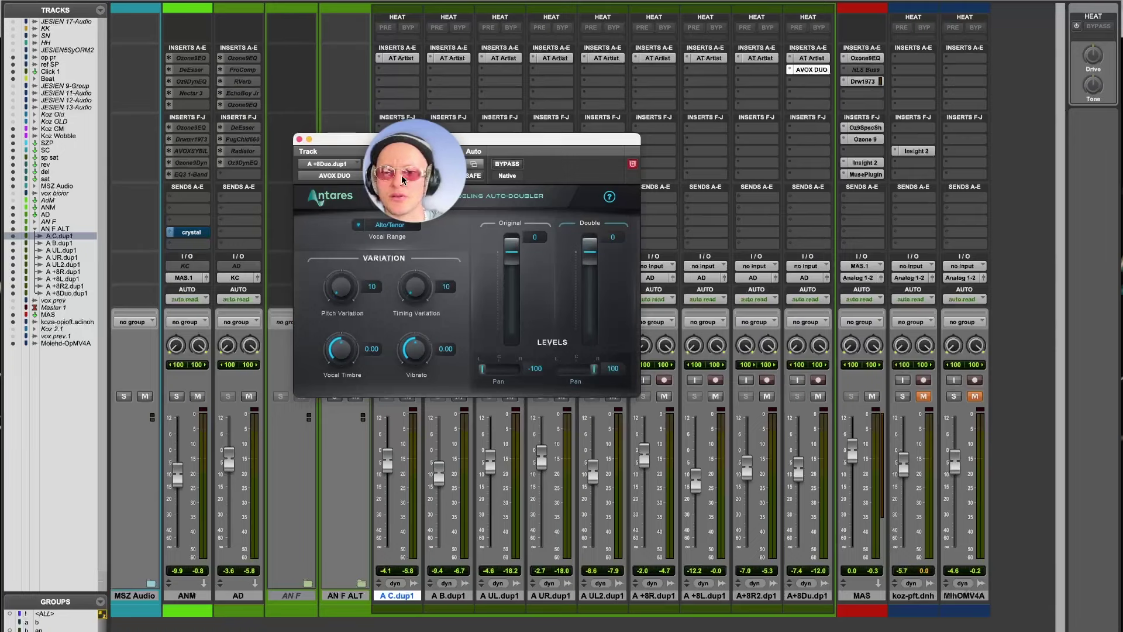
left_click_drag(405, 180, 309, 94)
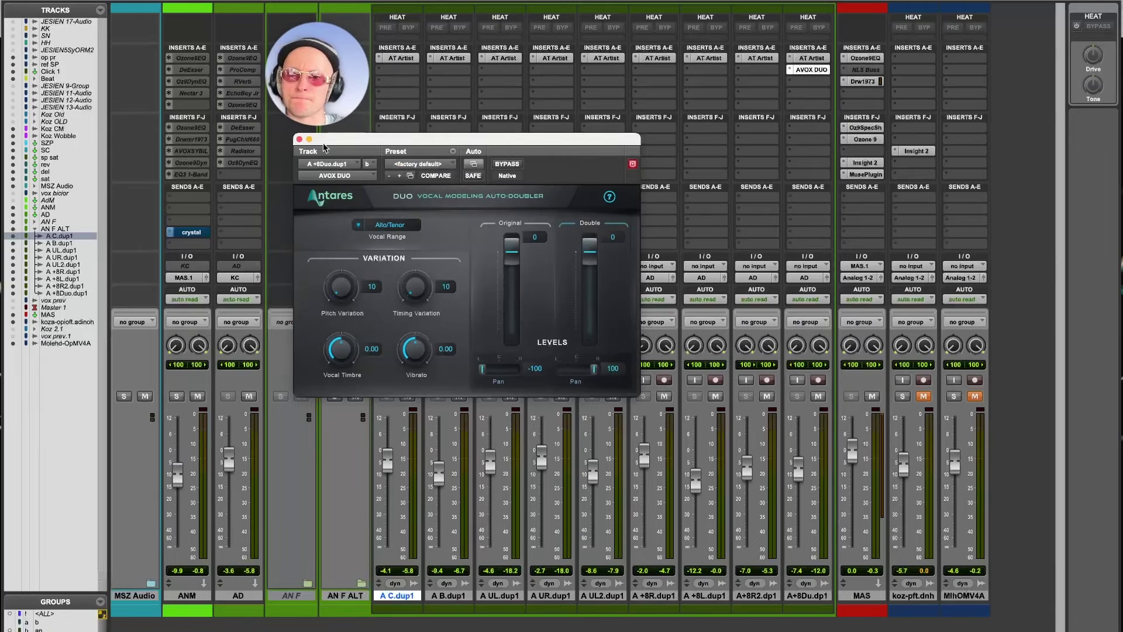
left_click(300, 139)
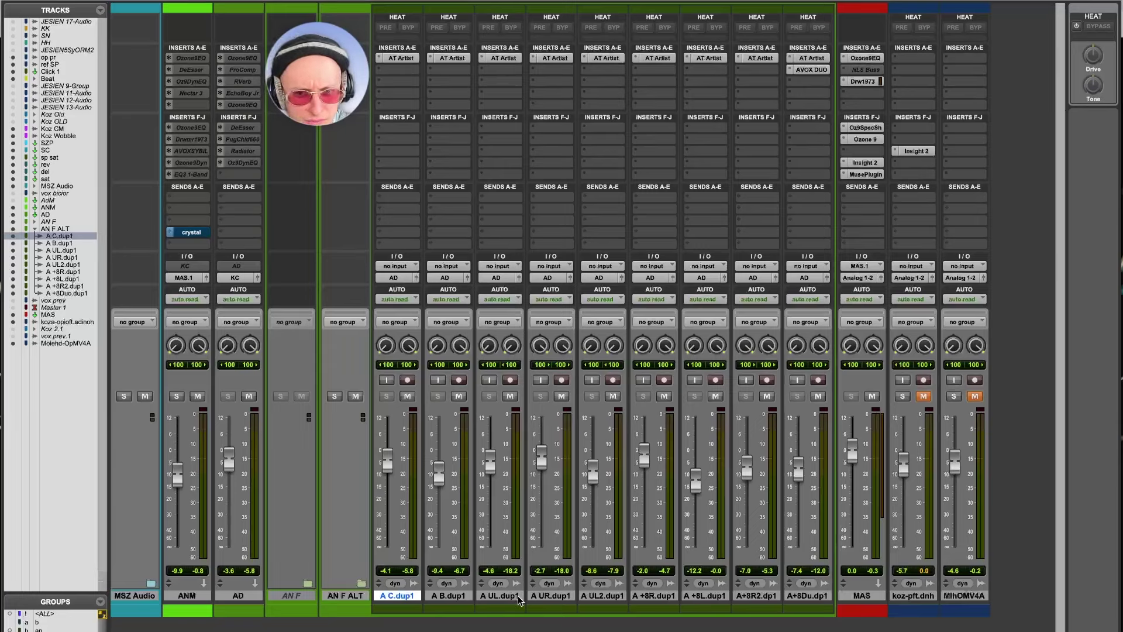
Step: Leave the A UL2.dup1 track name unchanged, return to the Edit window and collapse the AN F ALT folder
double_click(601, 596)
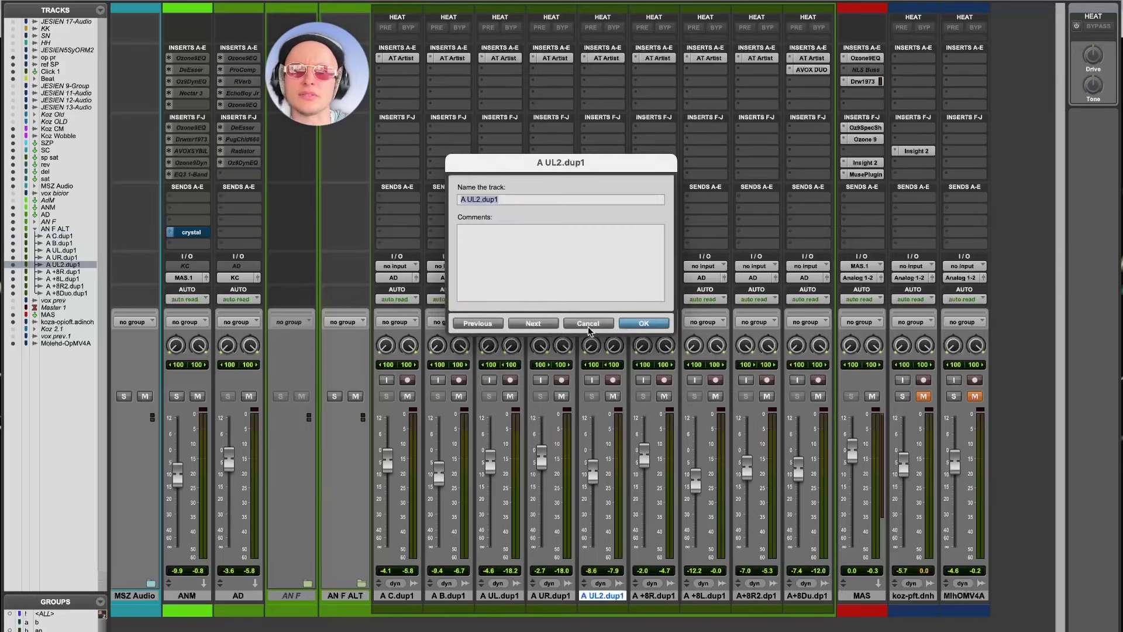
left_click(588, 326)
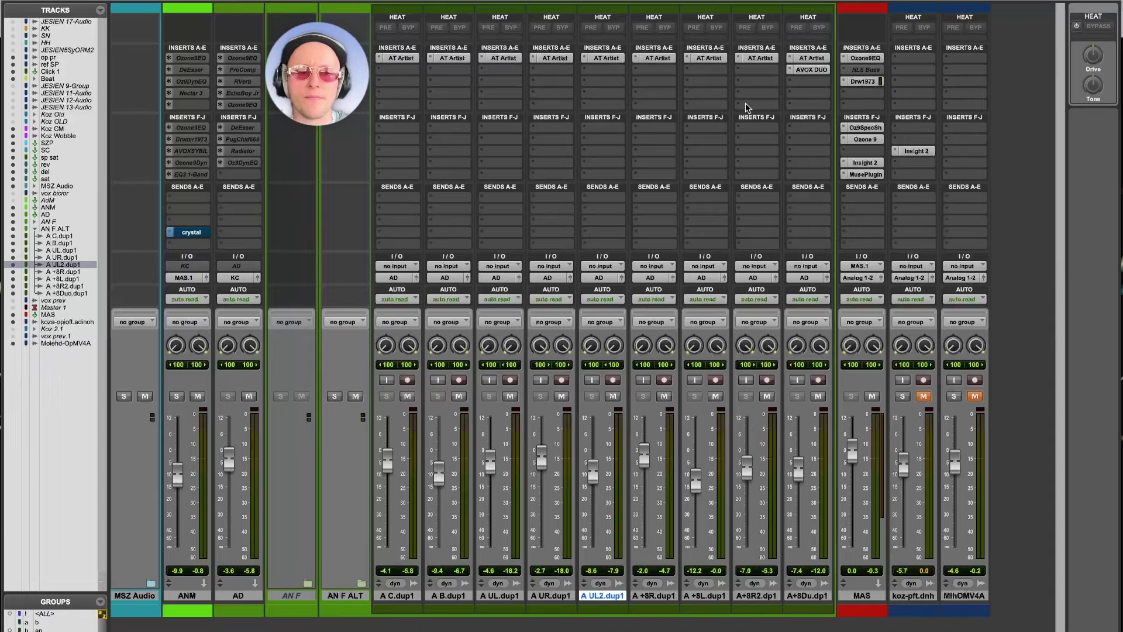
key("super+equal")
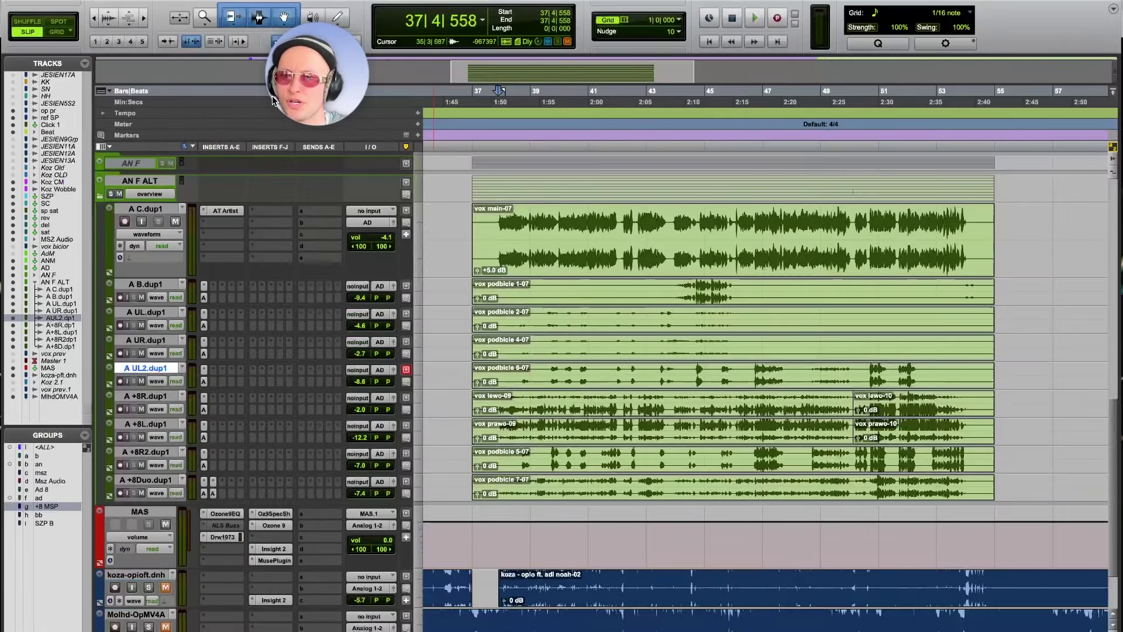
scroll(149, 264, "up", 3)
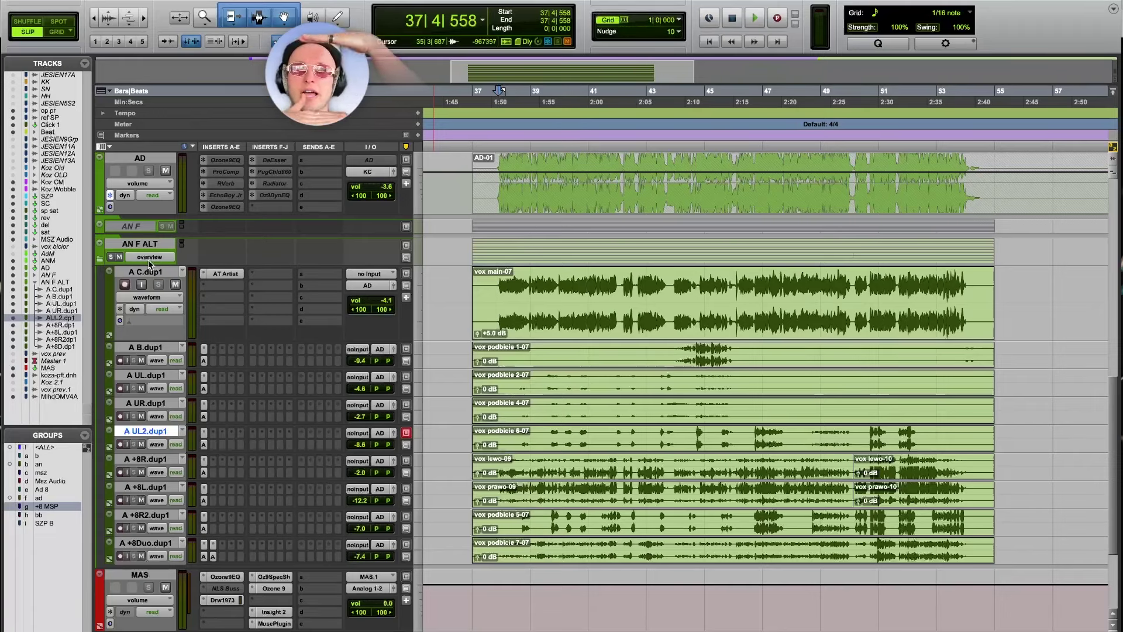
left_click(100, 259)
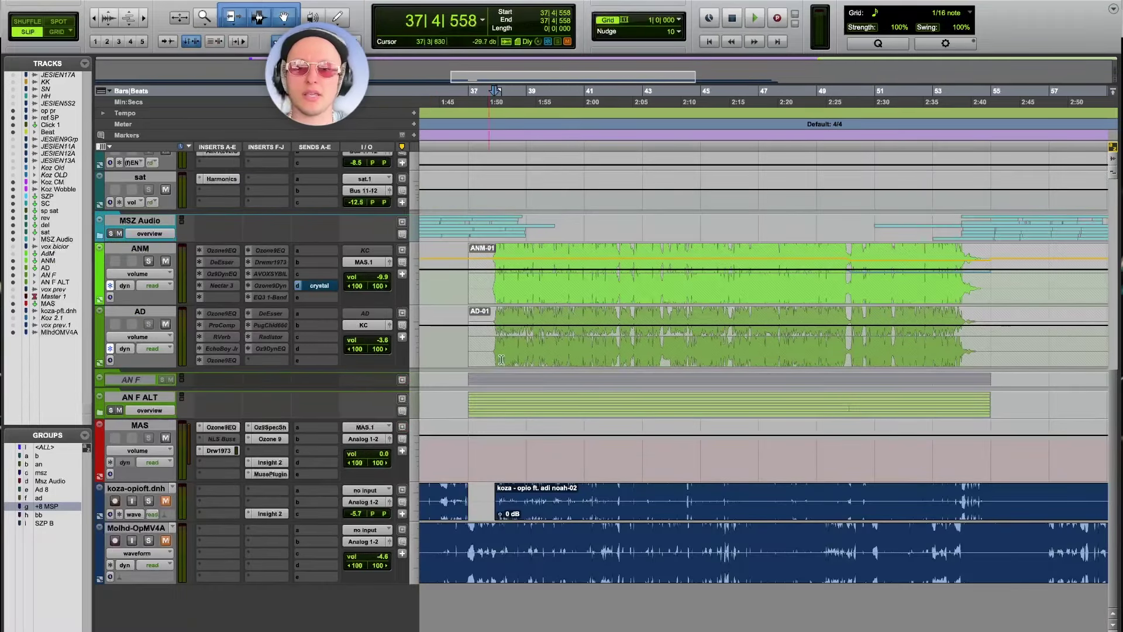
Step: Switch to Grid mode and place the edit cursor at bar 40 in the AD track
scroll(500, 359, "up", 3)
scroll(789, 359, "right", 2)
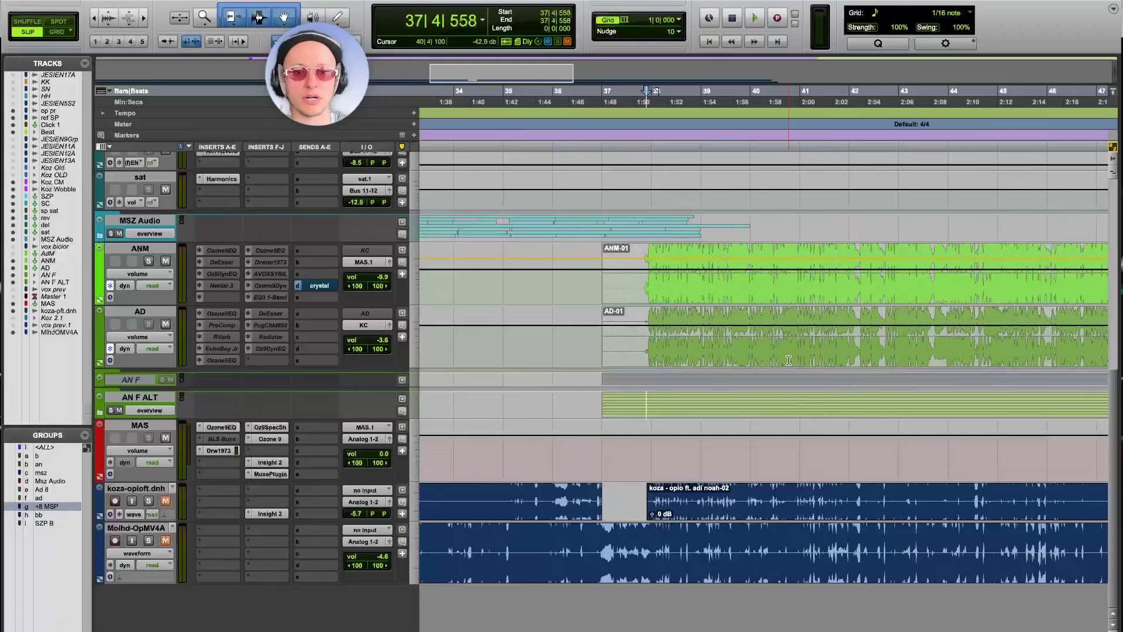
left_click(700, 338)
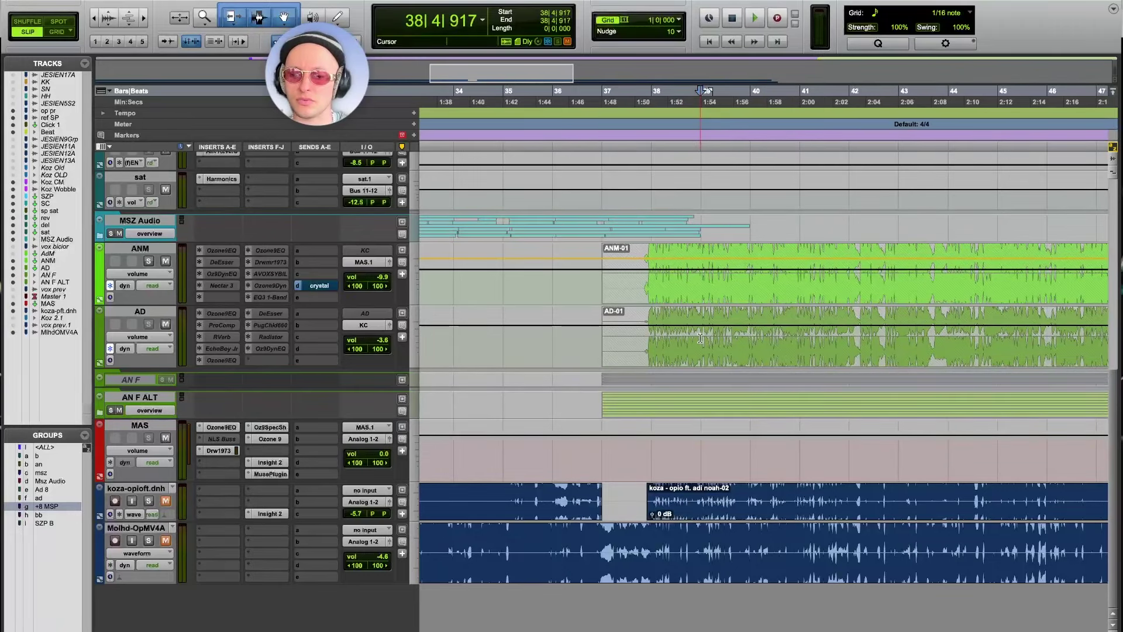
key("F4")
left_click(703, 339)
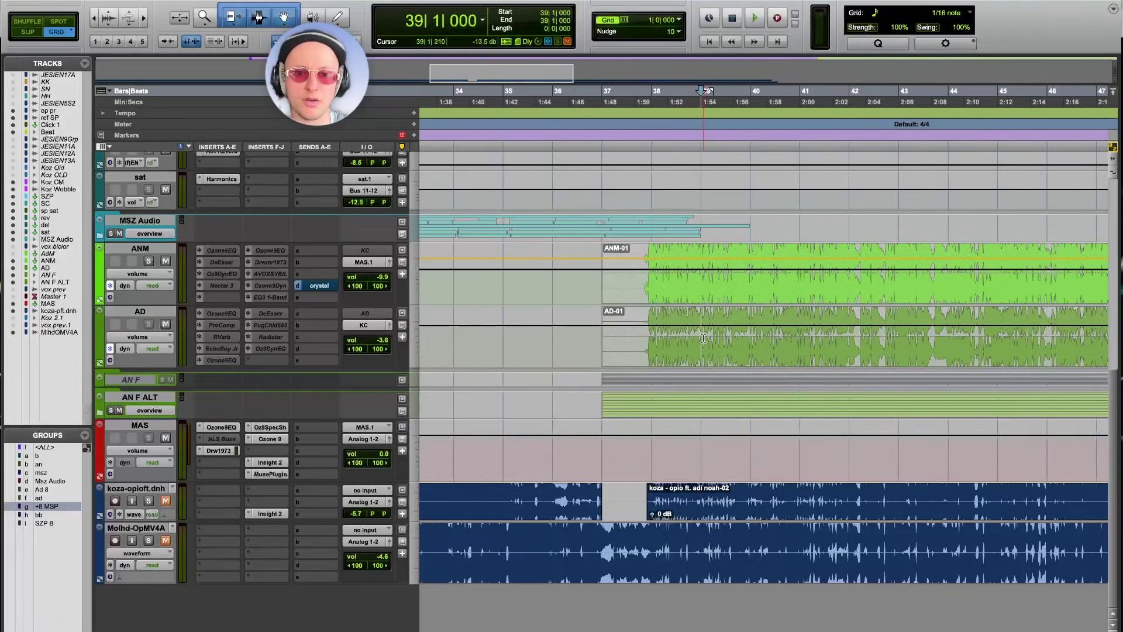
left_click(749, 336)
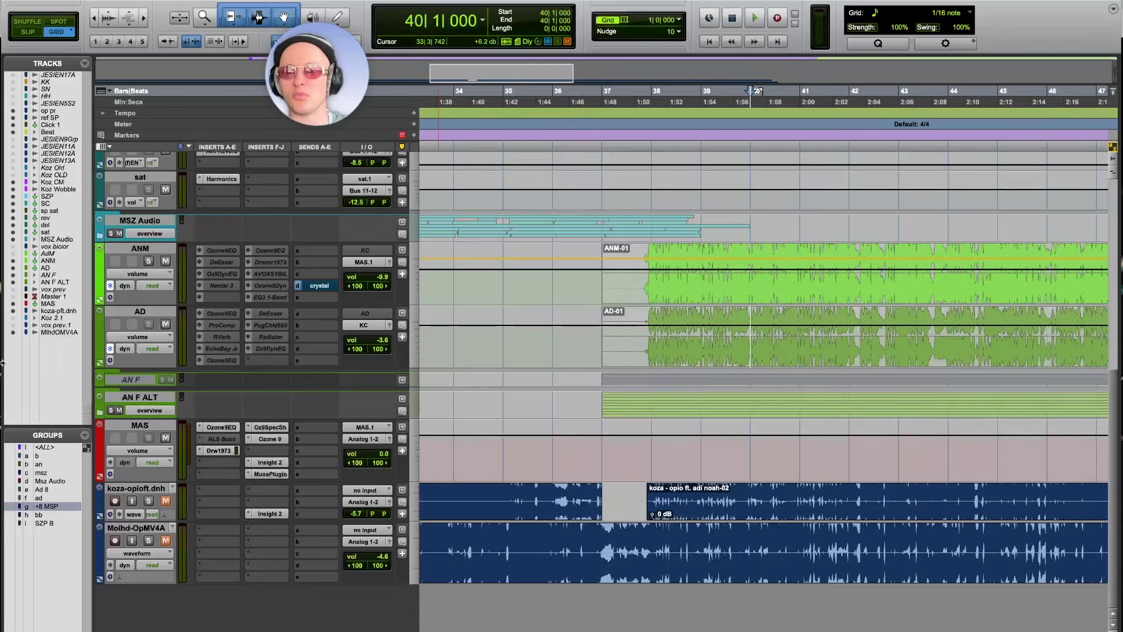
Step: Open the Ozone 9 Equalizer on the MAS track and audition its band 3 during playback from bar 28
left_click(228, 430)
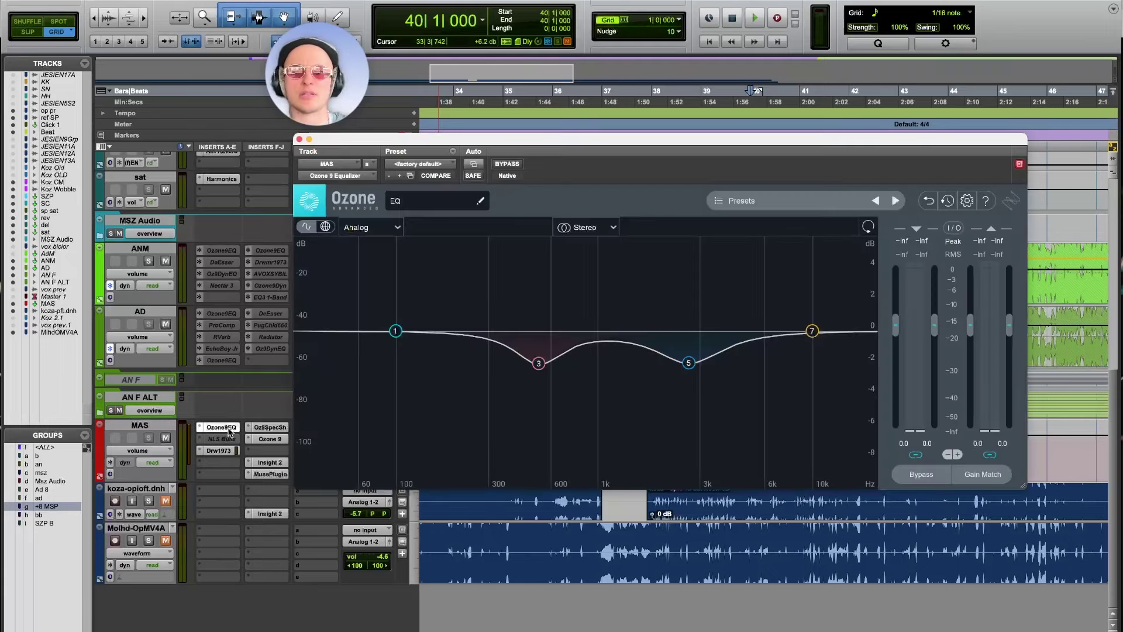
left_click(538, 363)
key("space")
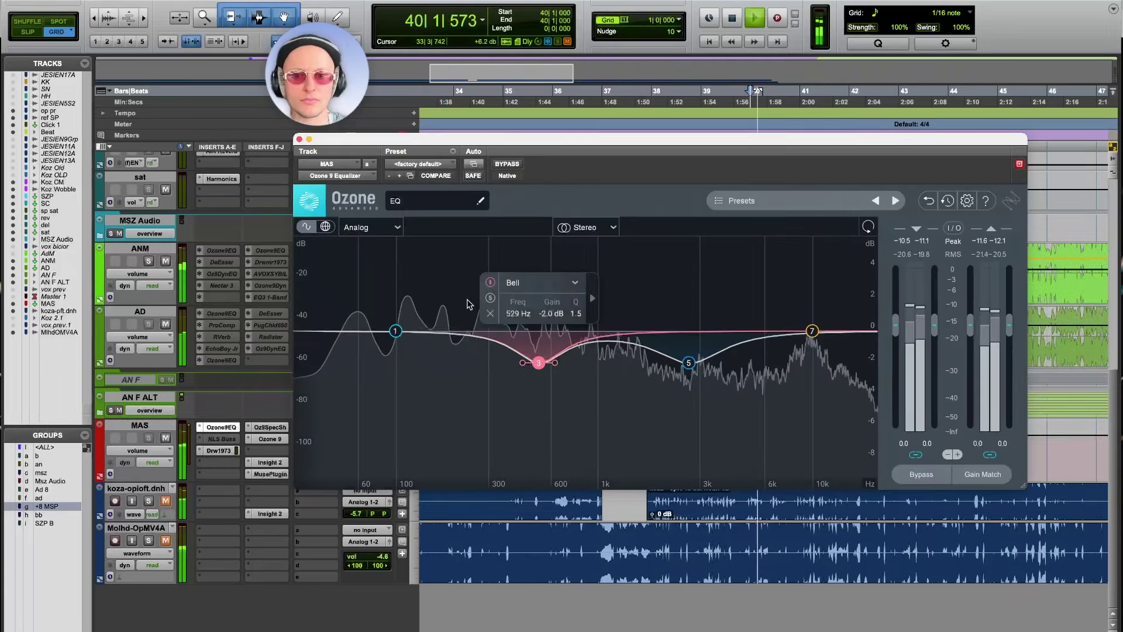
left_click(461, 551)
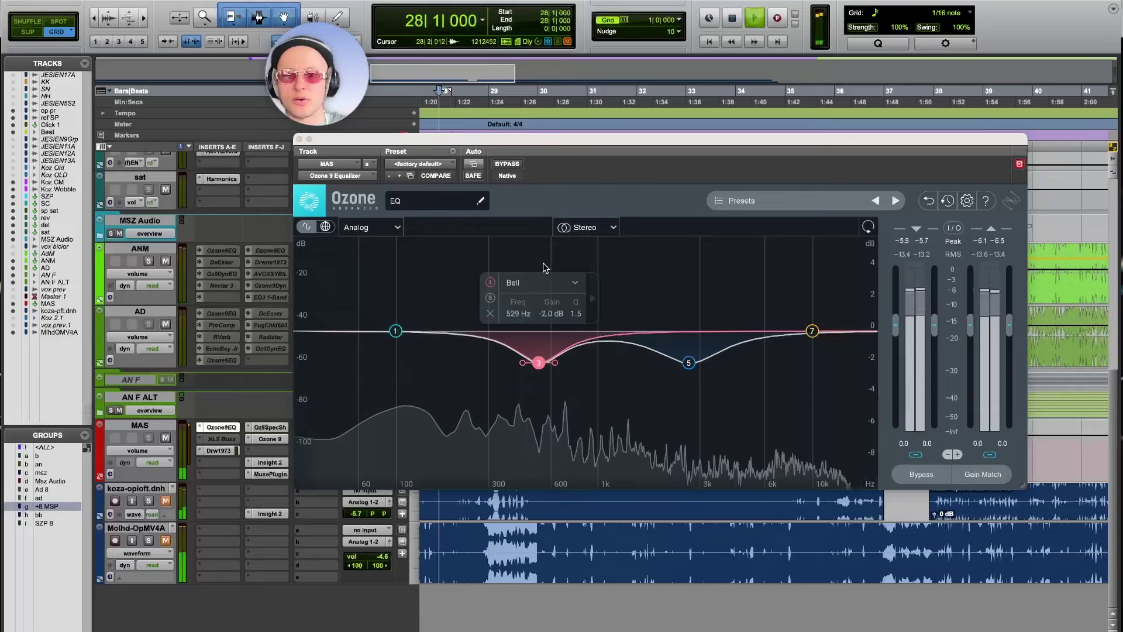
key("space")
left_click(490, 298)
left_click(490, 299)
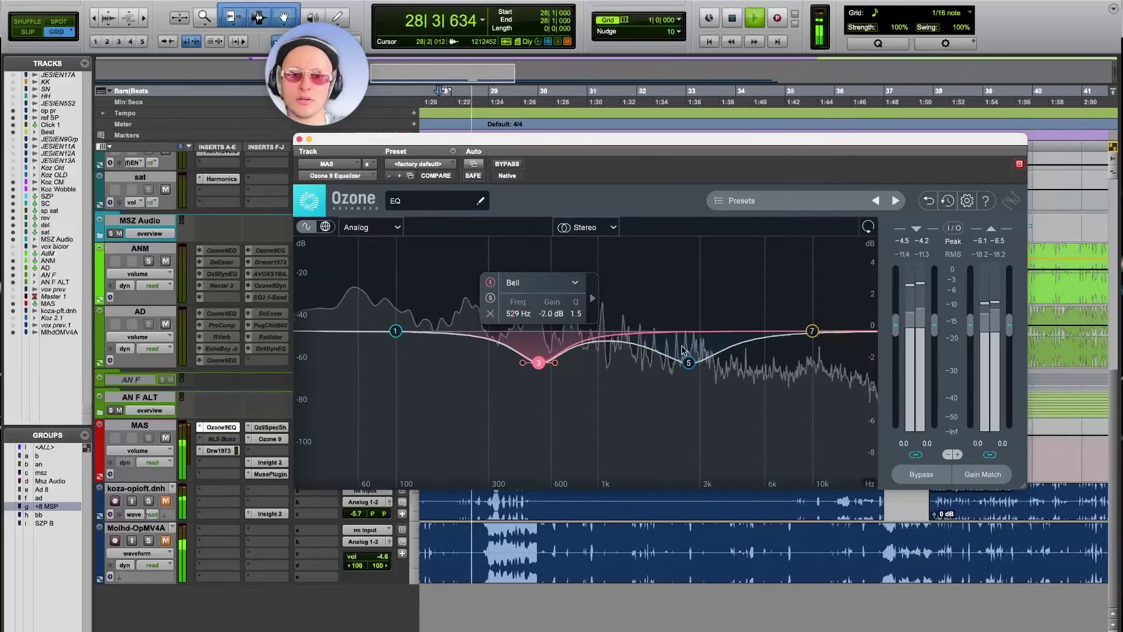
Step: Solo band 5 of the MAS equalizer during playback from bar 28, then turn the band solo off
left_click(689, 363)
left_click(641, 297)
key("space")
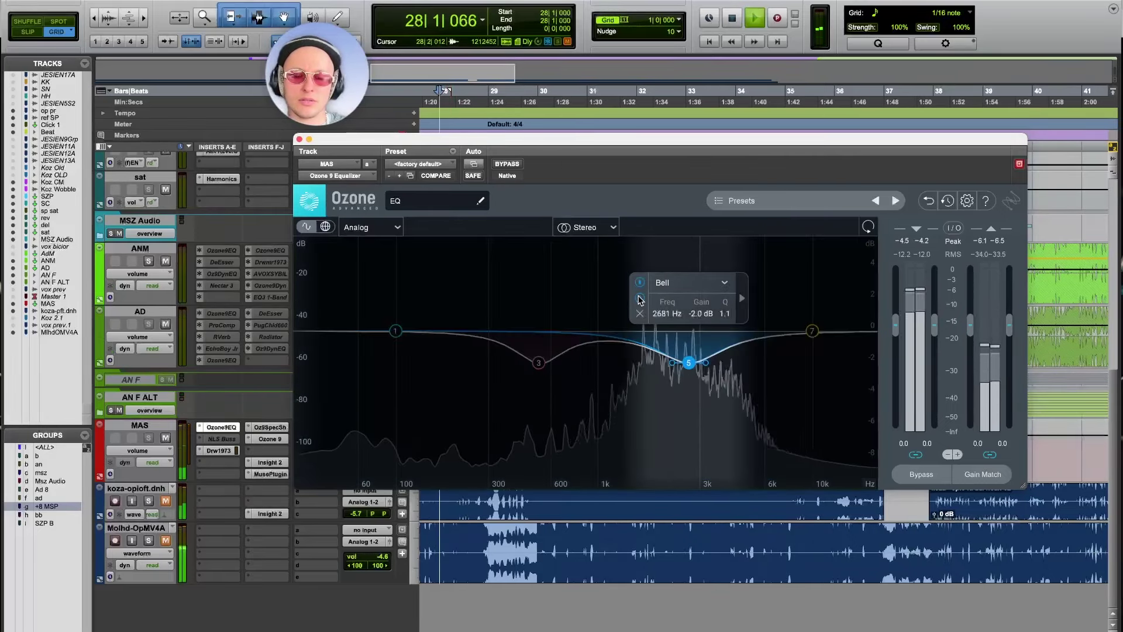
left_click(639, 300)
key("space")
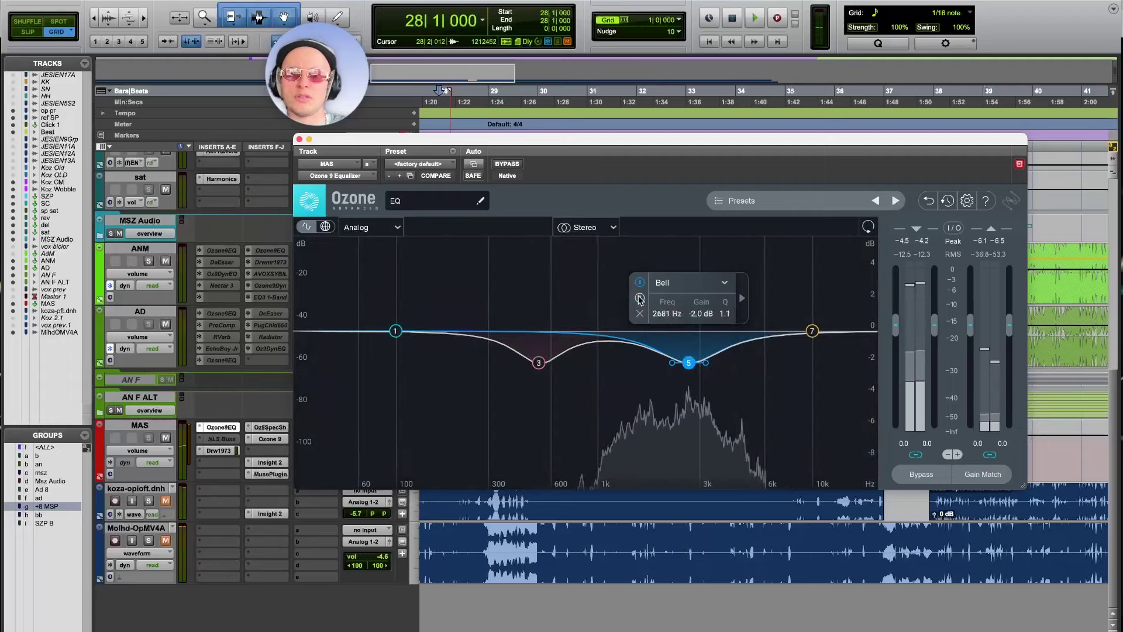
Step: Check the Drawmer 1973 on the MAS track during playback and view the Ozone 9 Spectral Shaper settings
left_click(231, 452)
key("space")
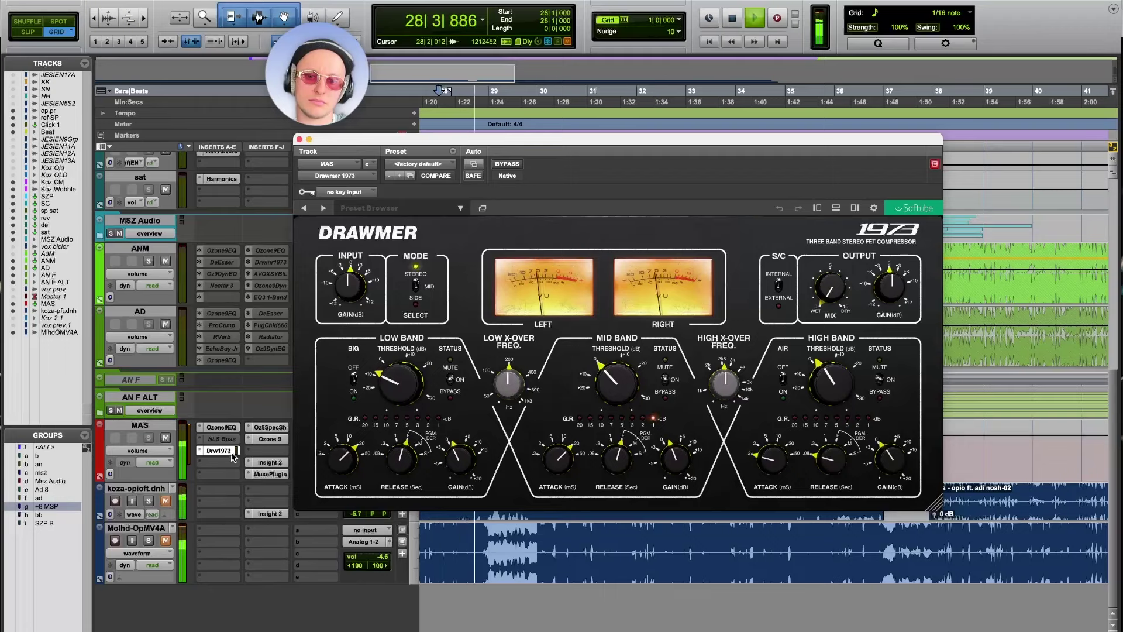
key("space")
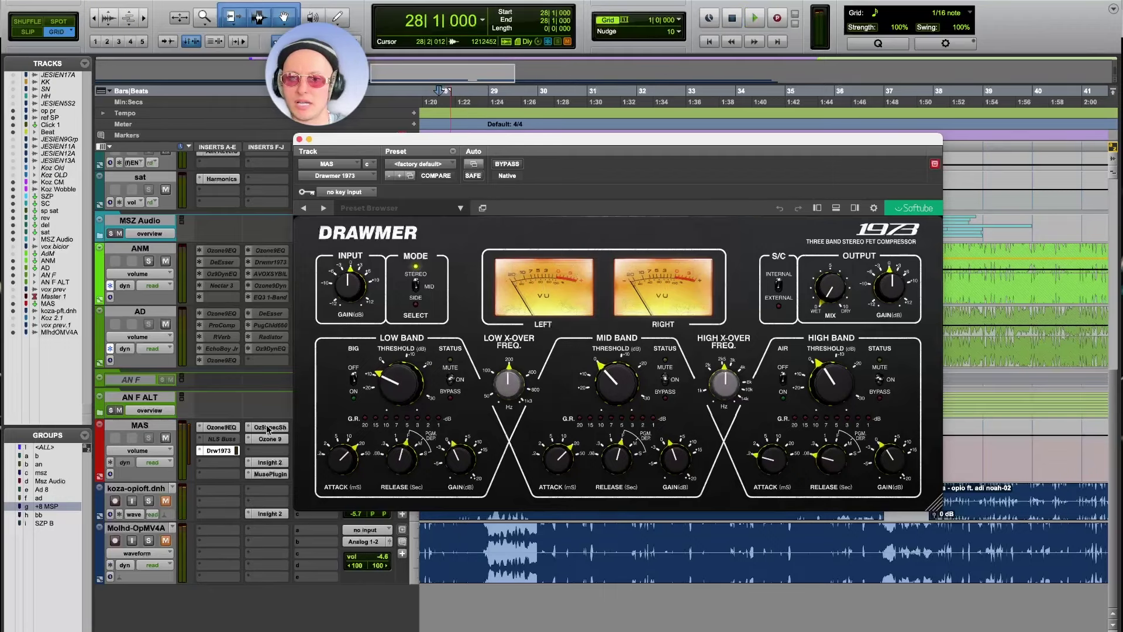
left_click(268, 427)
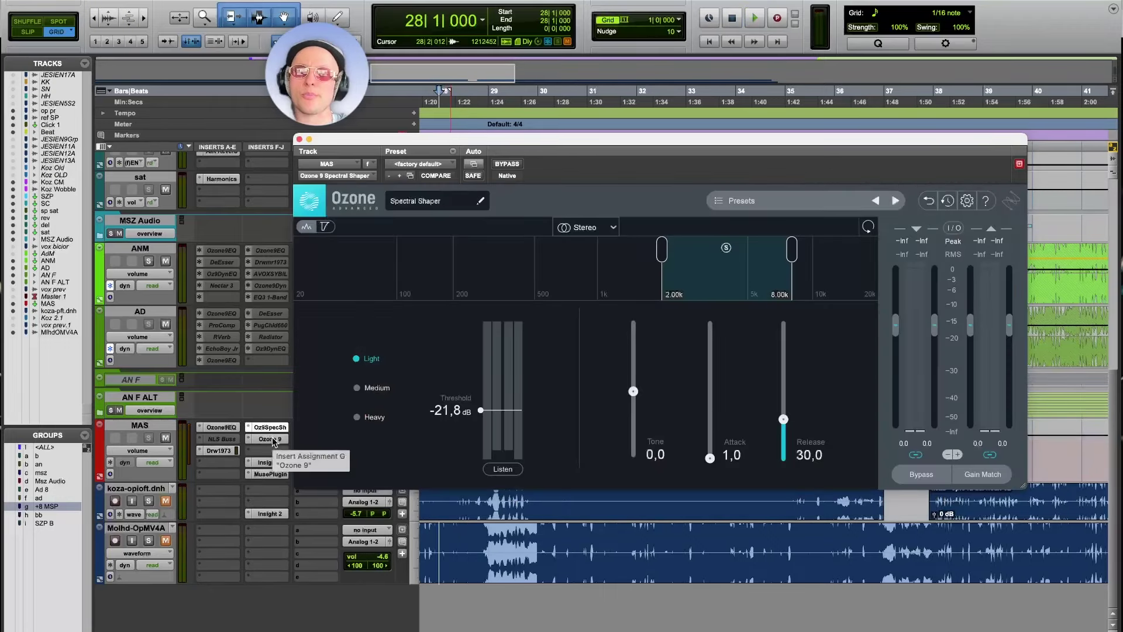
Step: Open Ozone 9 on the MAS track and view its Equalizer 1 and Vintage Comp modules
left_click(273, 444)
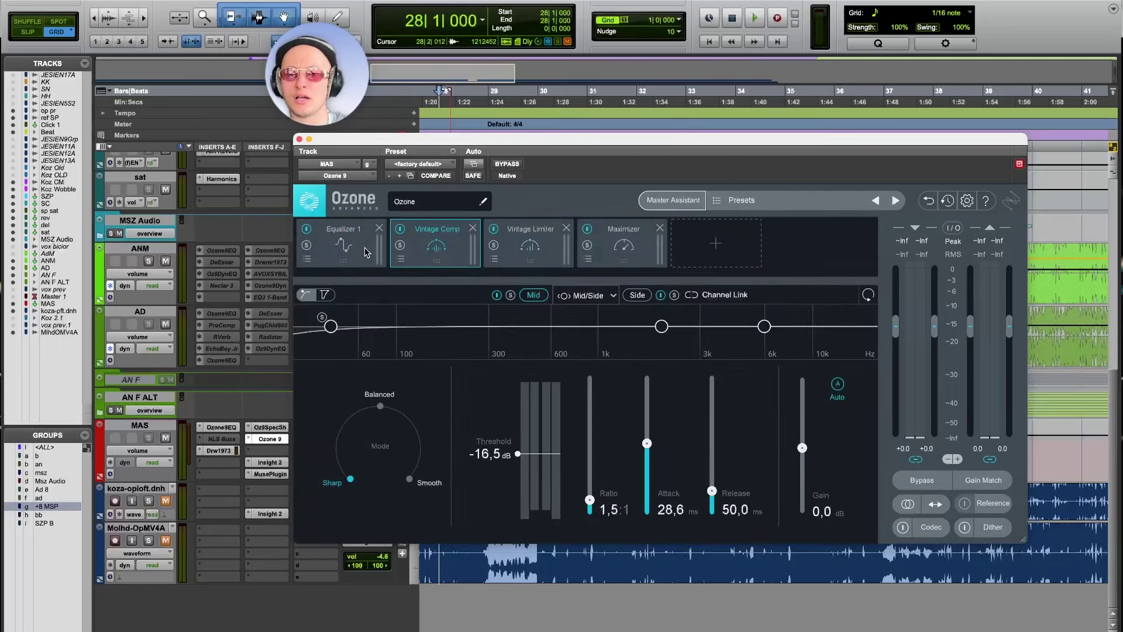
left_click(348, 255)
left_click(438, 256)
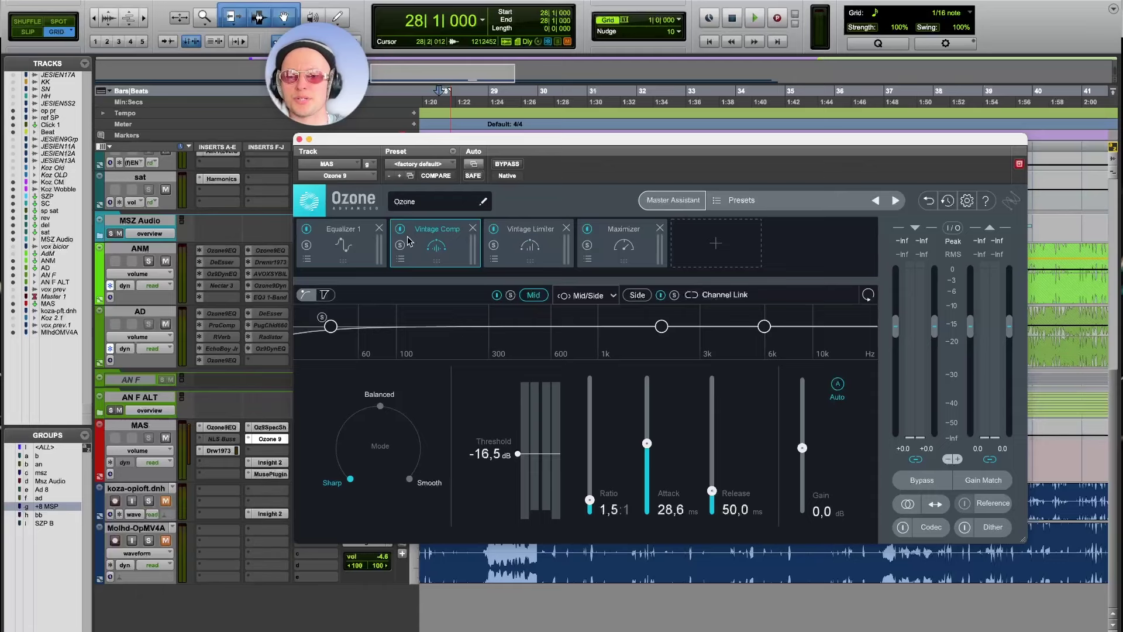
left_click(368, 253)
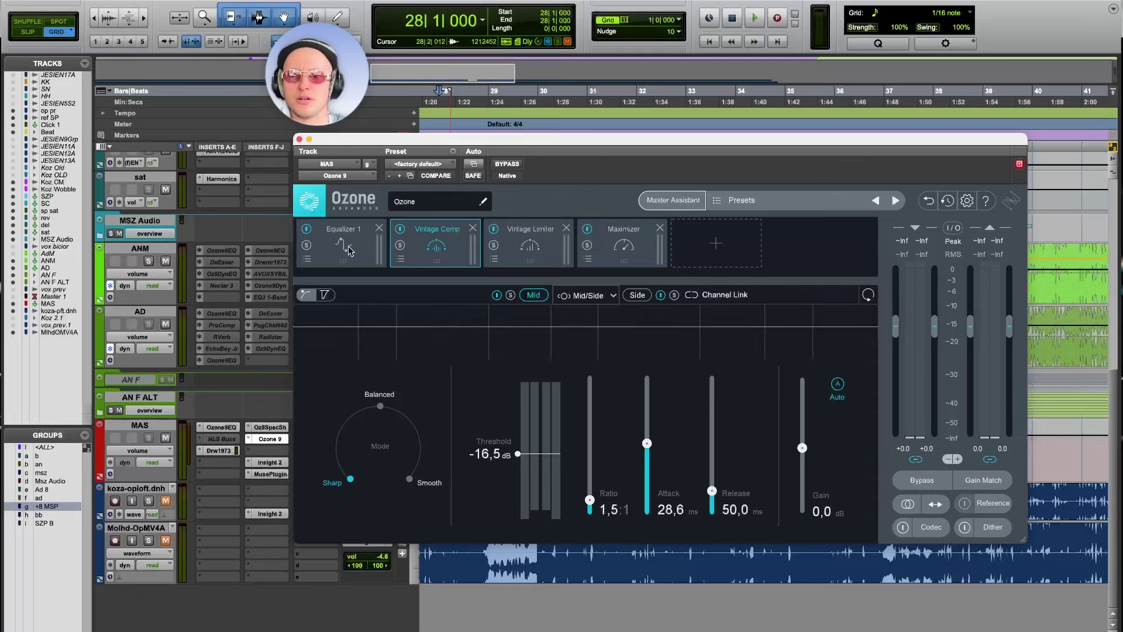
left_click(441, 248)
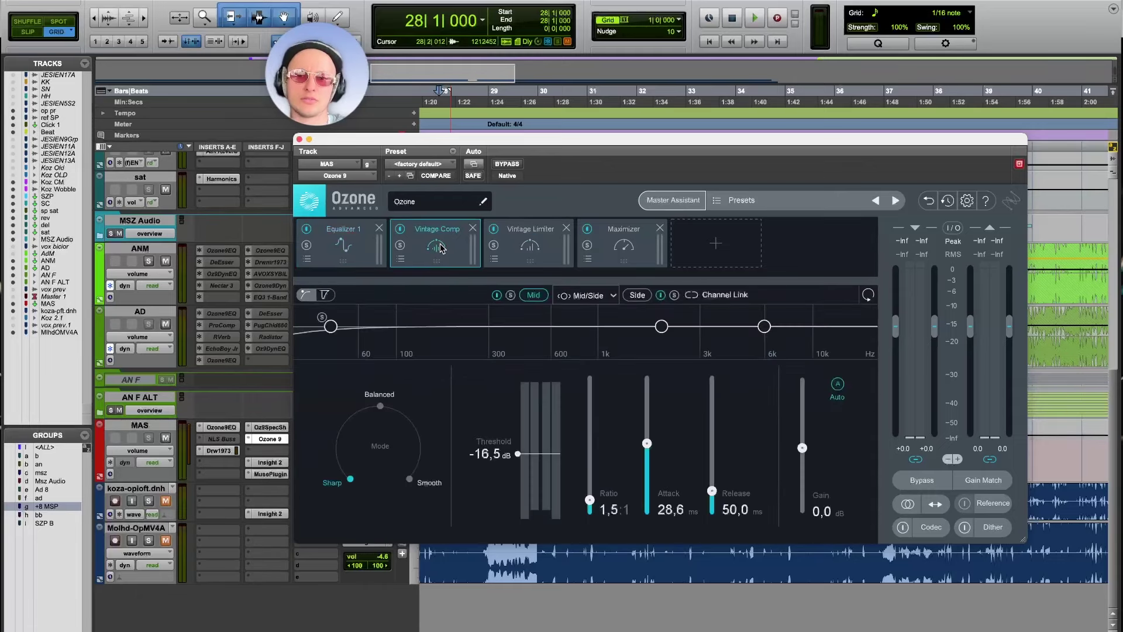
Step: Compare the Vintage Comp's Mid and Side settings during playback, and view the Vintage Limiter and Maximizer modules
left_click(636, 295)
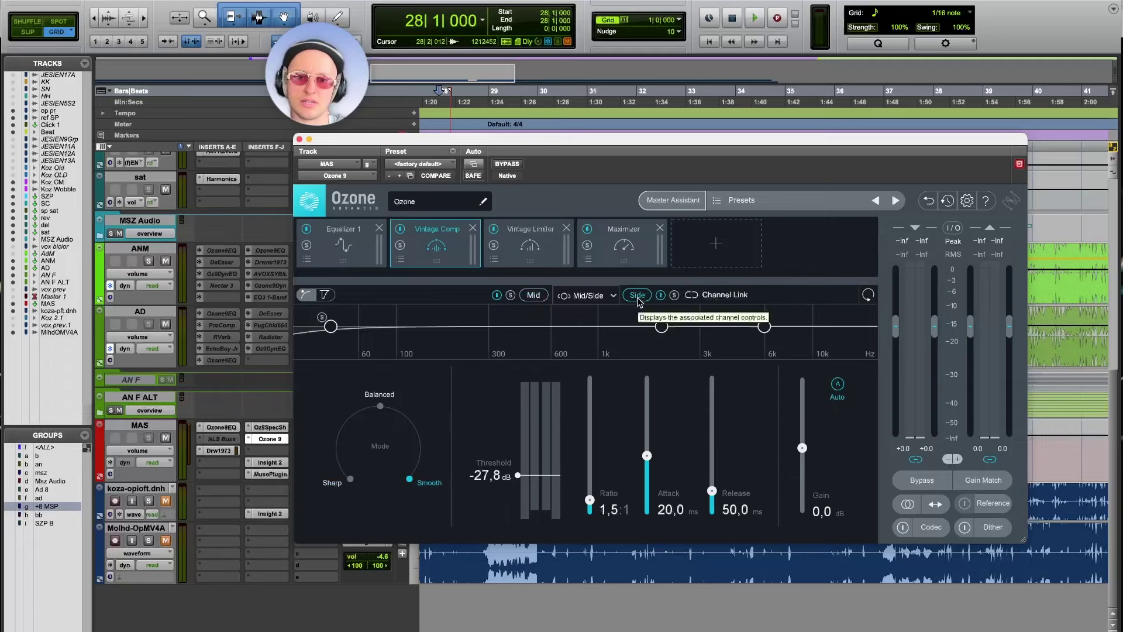
left_click(542, 298)
left_click(542, 298)
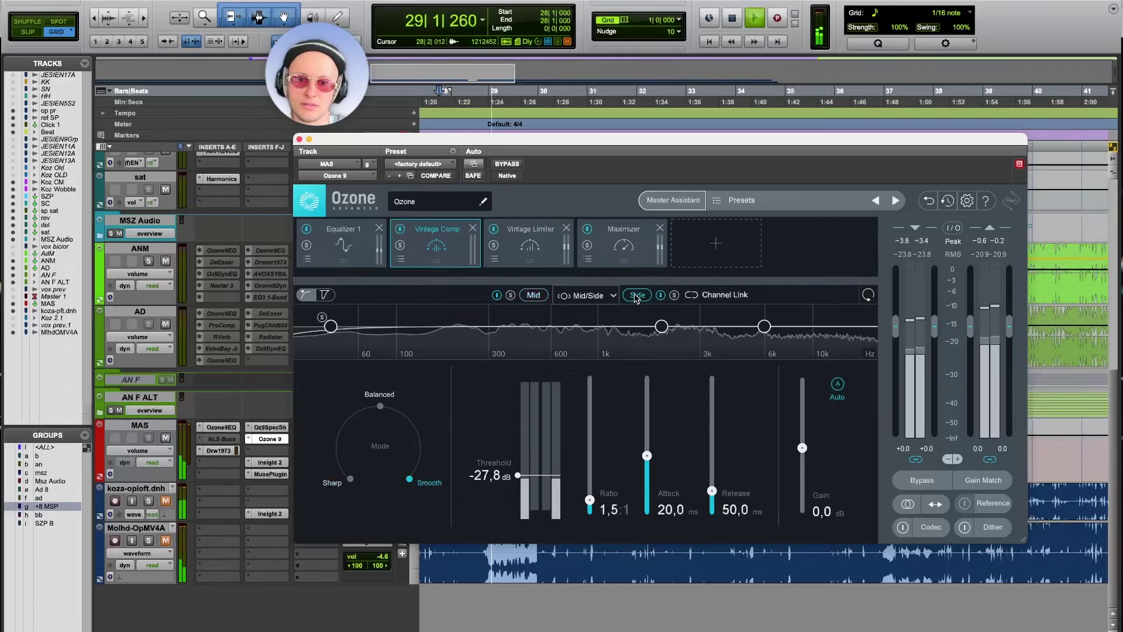
key("space")
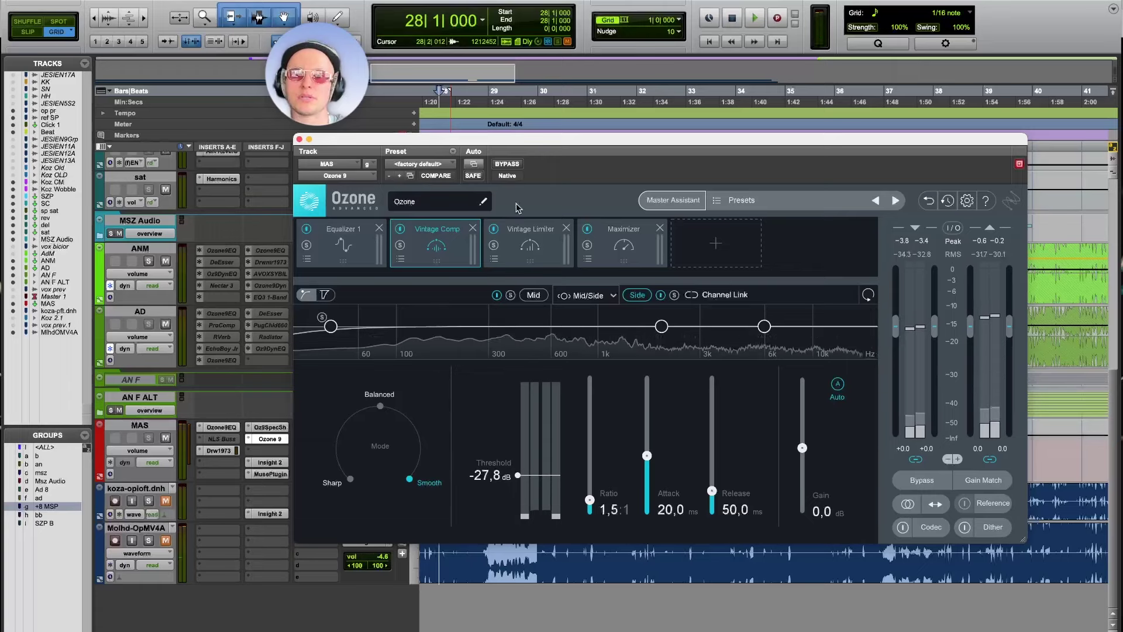
left_click(527, 253)
left_click(624, 245)
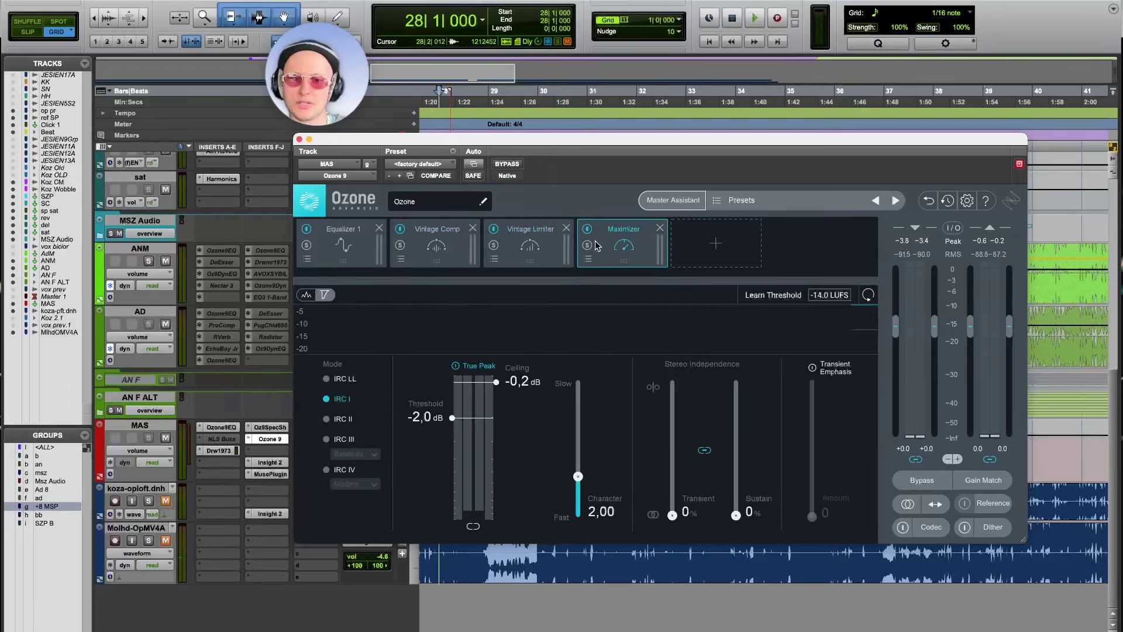
Step: Measure the MAS track's loudness with Insight 2 during playback and close the plug-in window
left_click(273, 462)
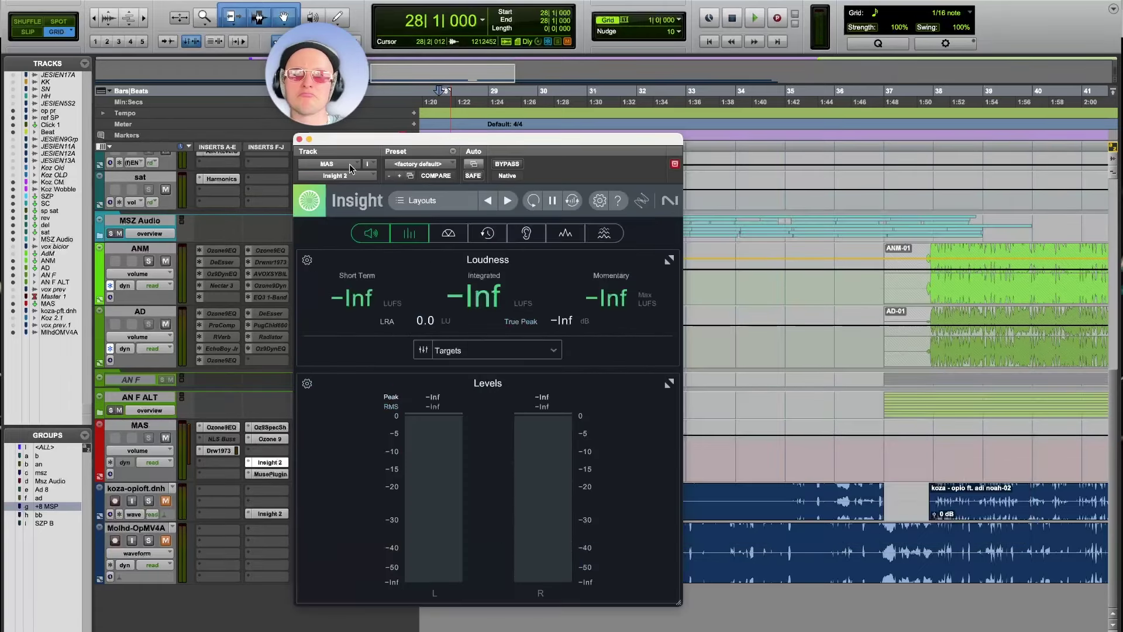
key("space")
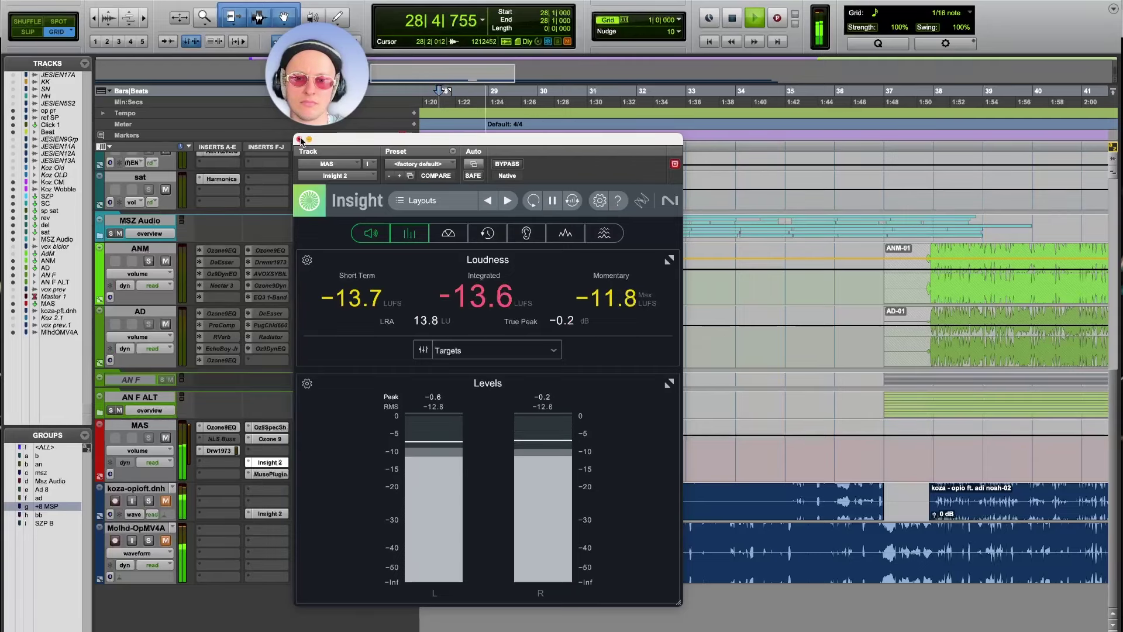
key("space")
left_click(300, 139)
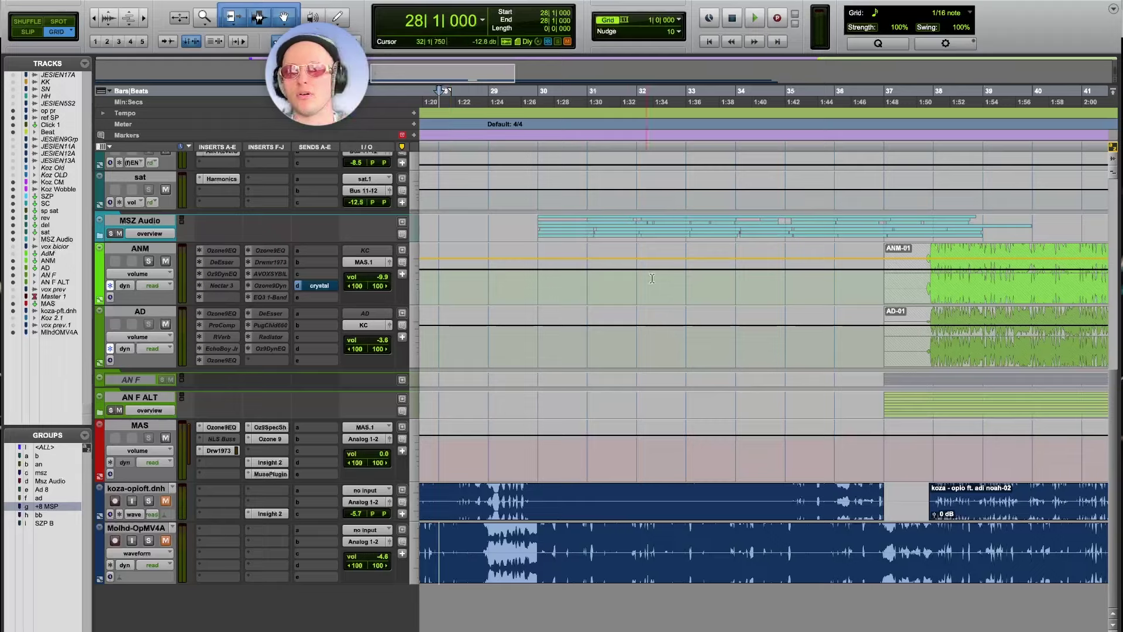
Step: Review the full song arrangement from the reference and Beat tracks down through the vocal and bus tracks
key("r")
key("r")
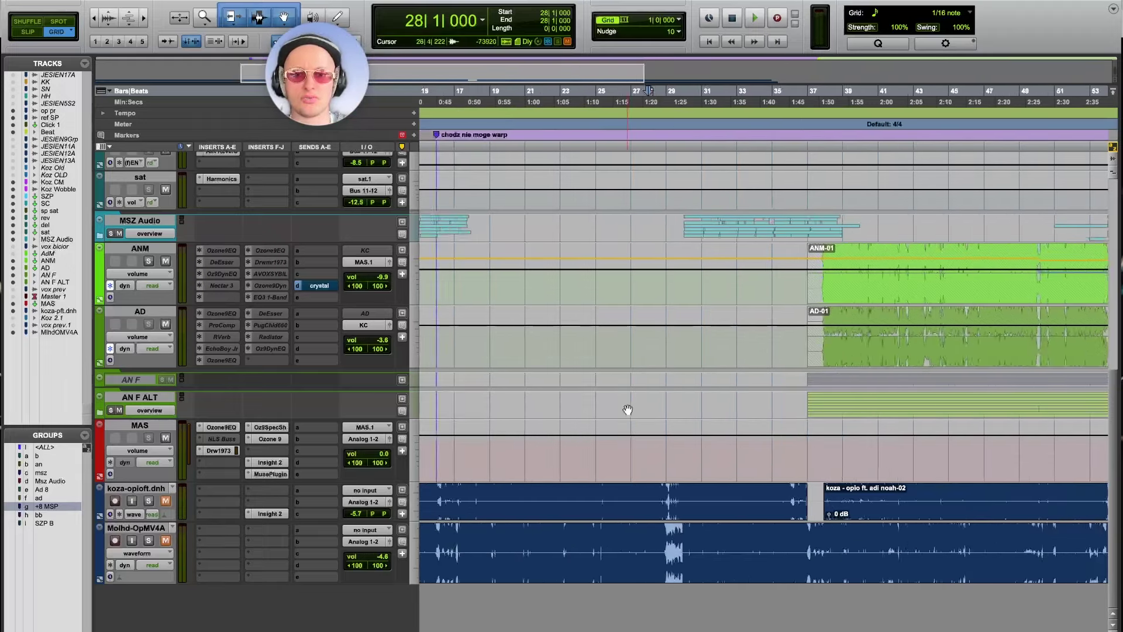
key("r")
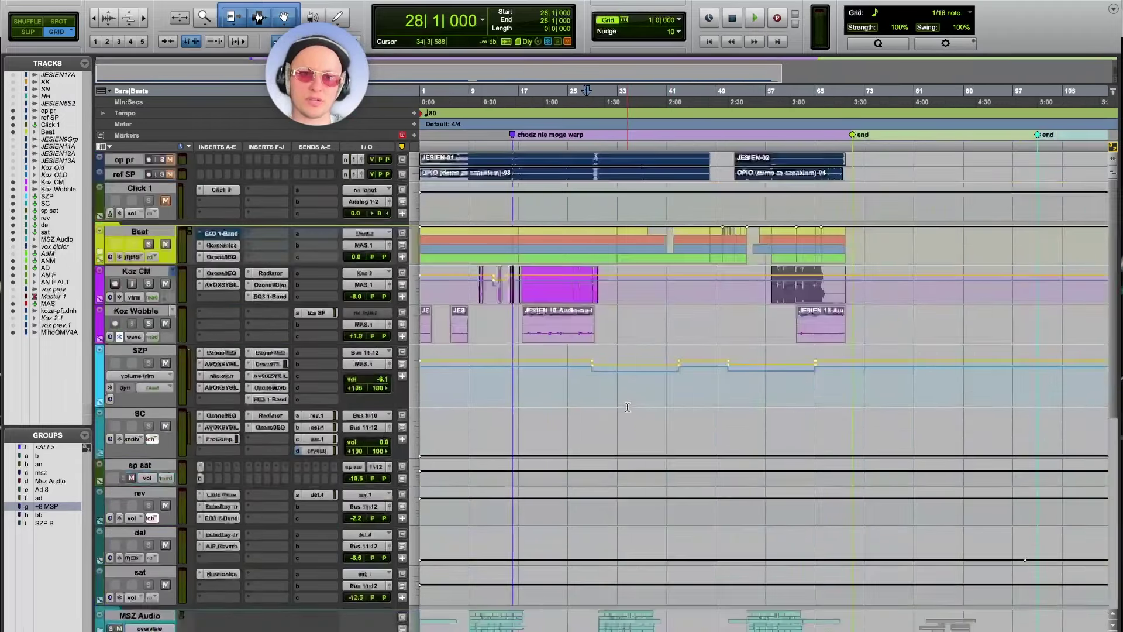
scroll(628, 409, "up", 5)
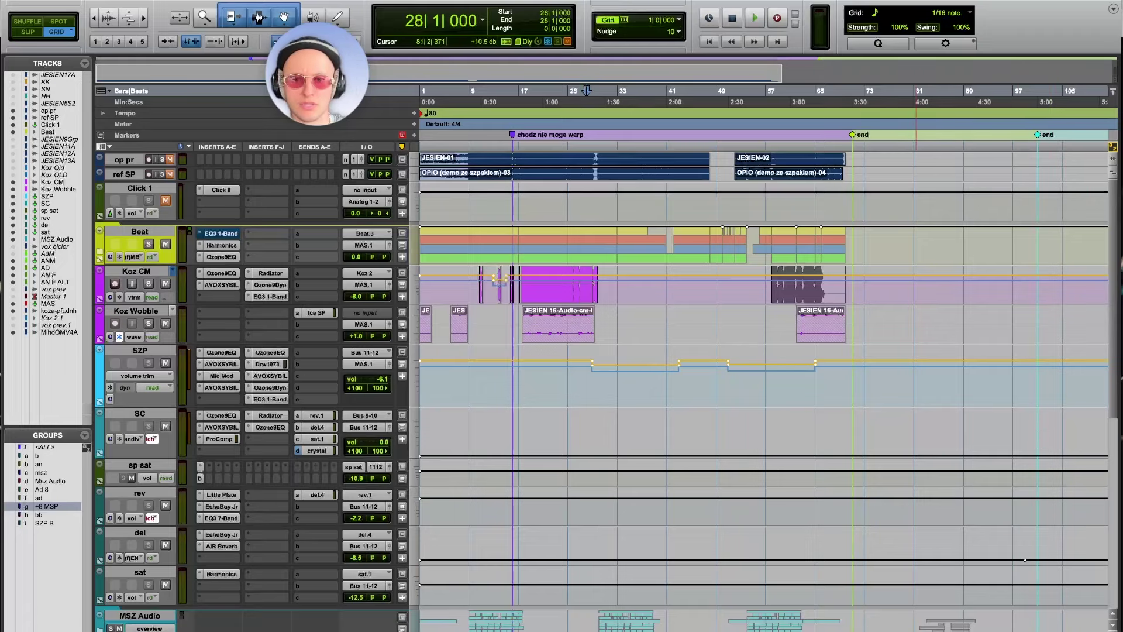
scroll(936, 422, "down", 5)
scroll(916, 381, "up", 5)
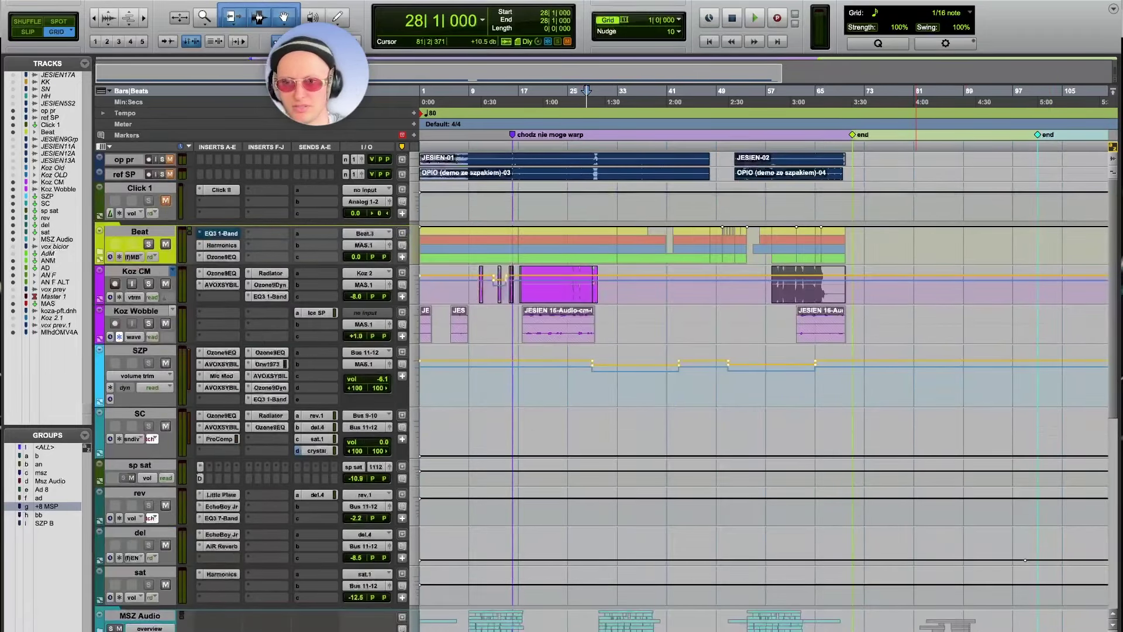